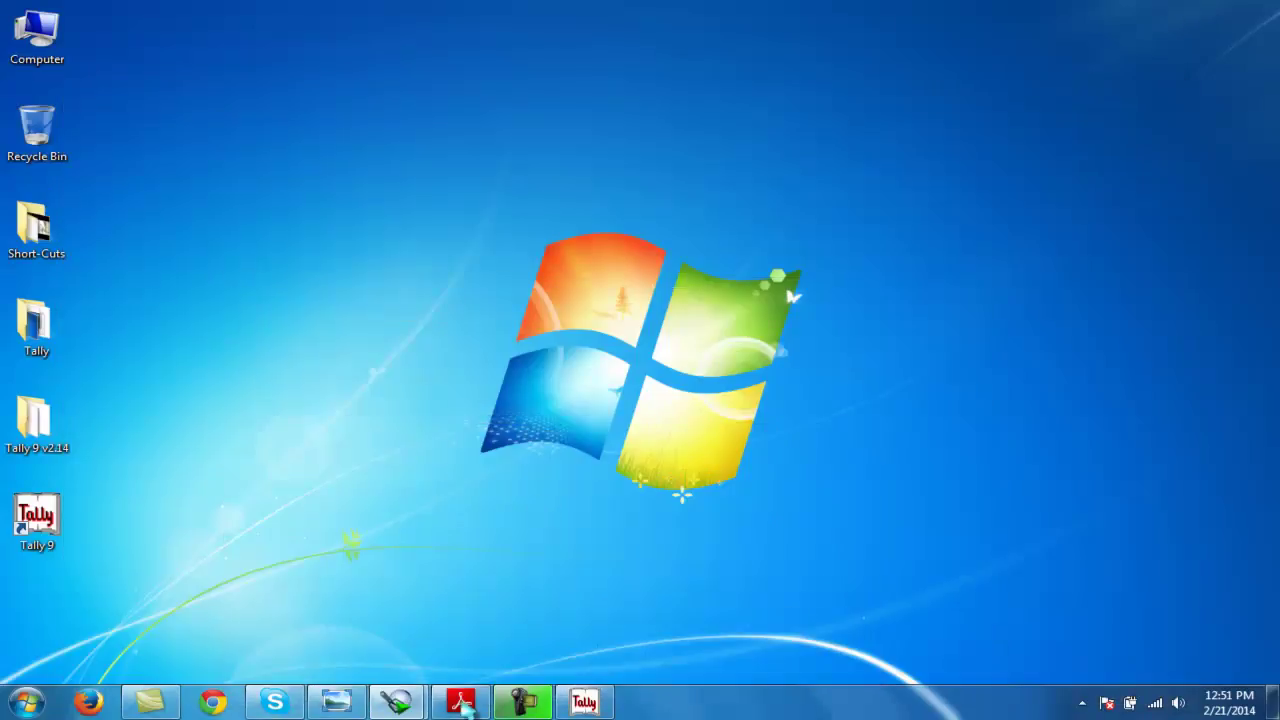
Open the accounts questions PDF and go to Question 2 on page 4
left_click(461, 702)
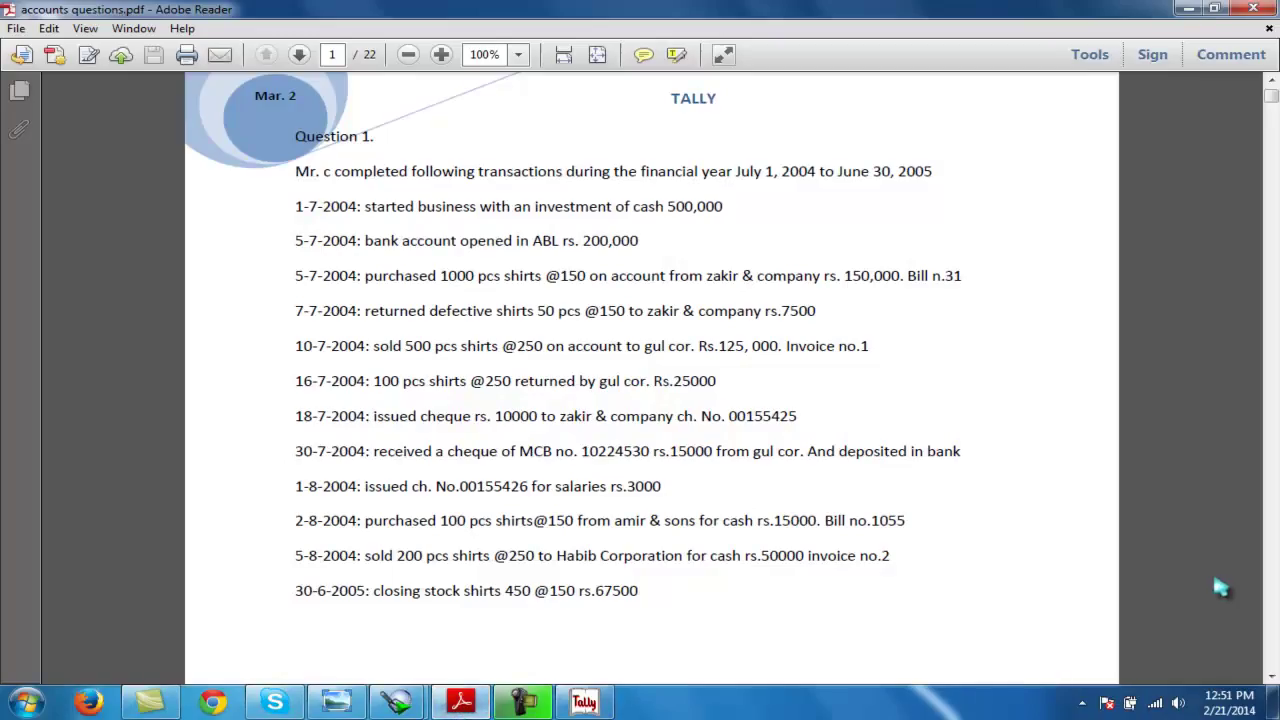
left_click(1271, 677)
left_click(1271, 677)
scroll(1271, 677, "down", 15)
scroll(1271, 677, "down", 10)
scroll(1271, 677, "down", 10)
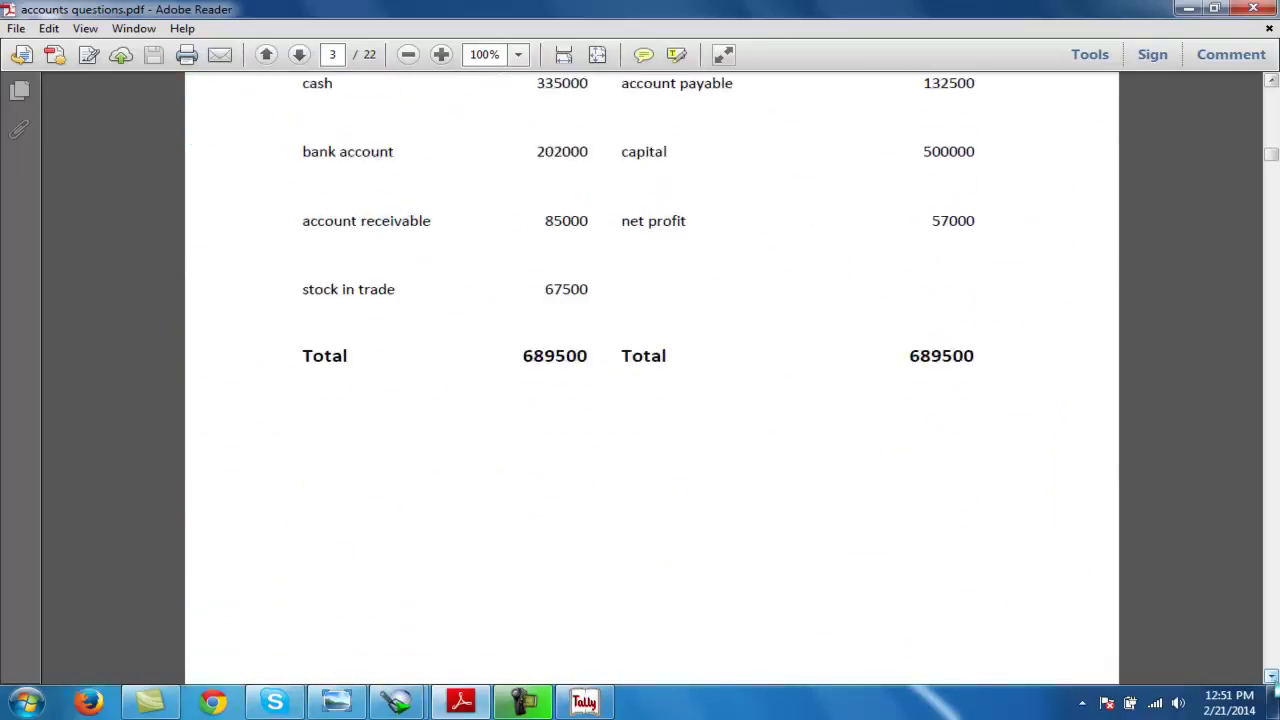
scroll(1271, 677, "down", 10)
scroll(1271, 677, "down", 5)
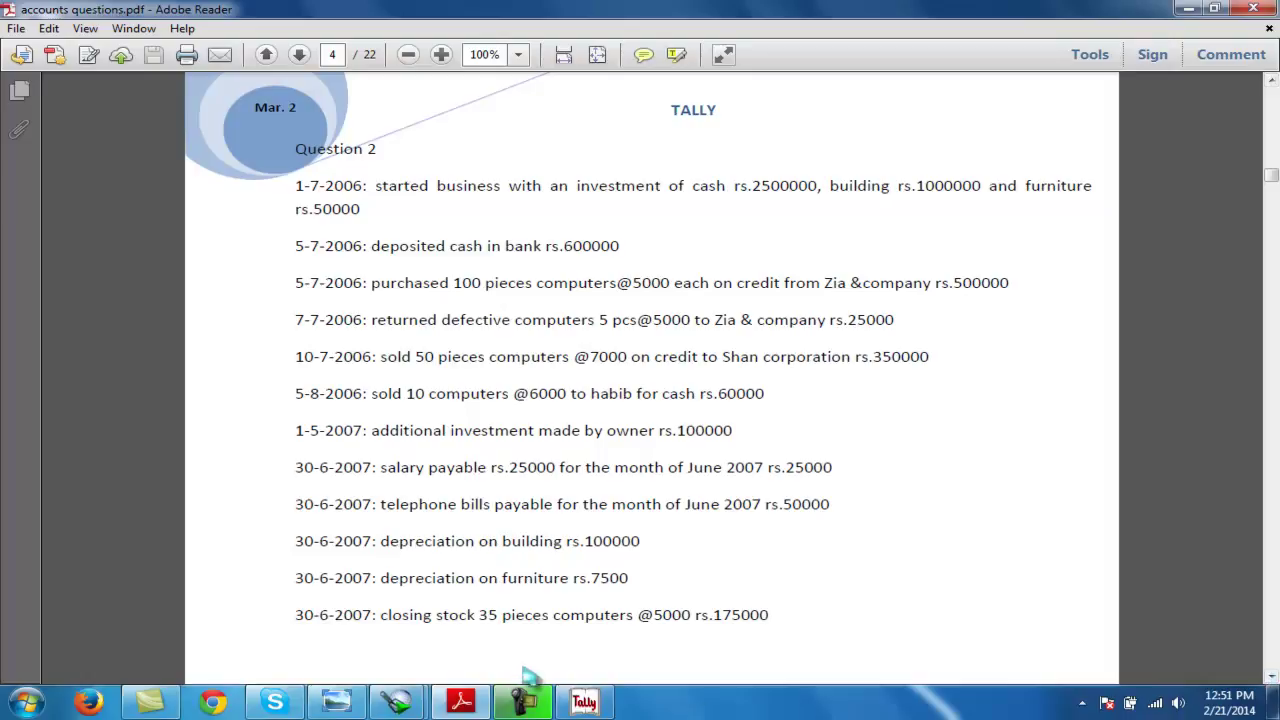
Read Question 2's first transaction, dated 1-7-2006, with the opening cash, building and furniture investment
left_click(523, 702)
left_click(1184, 622)
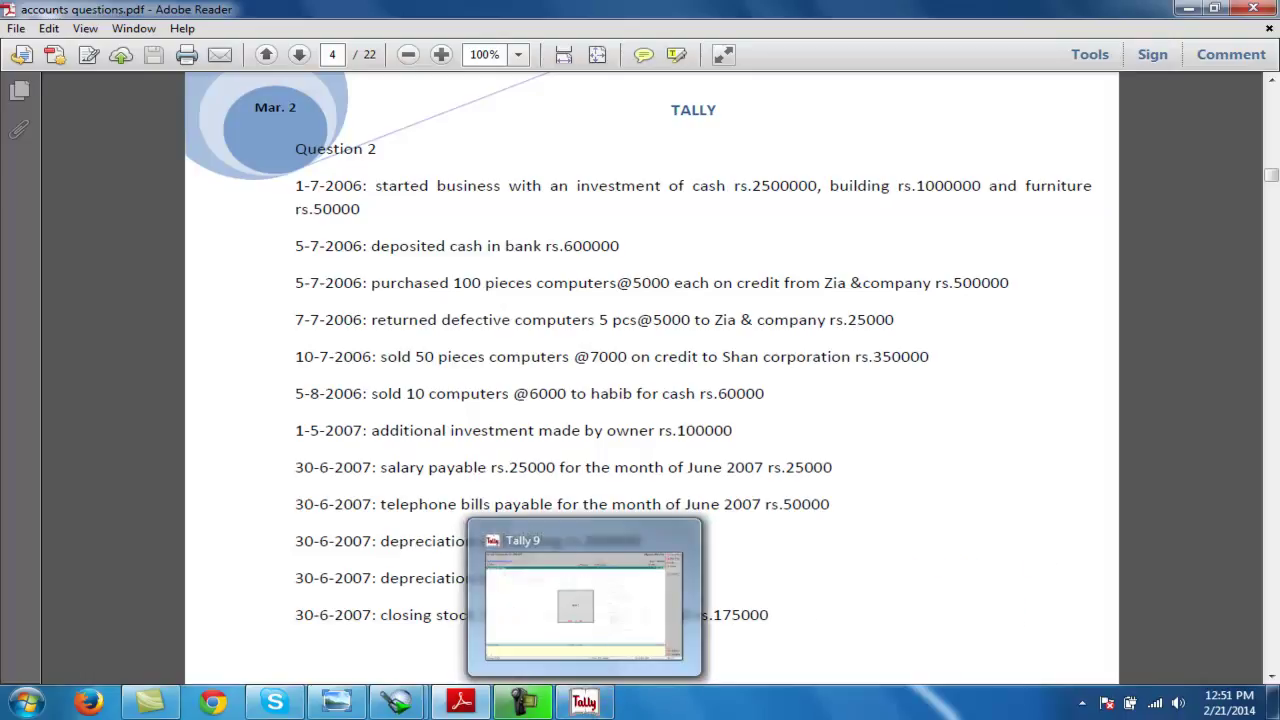
left_click_drag(295, 186, 360, 209)
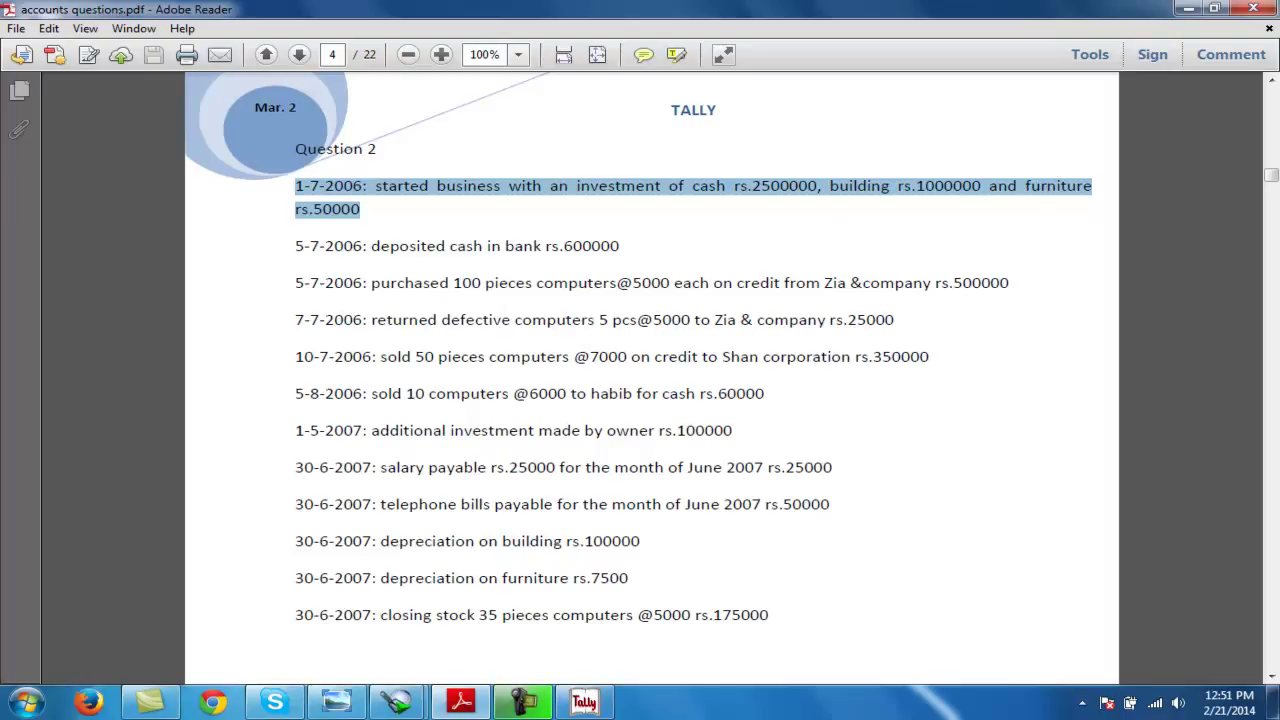
left_click(311, 282)
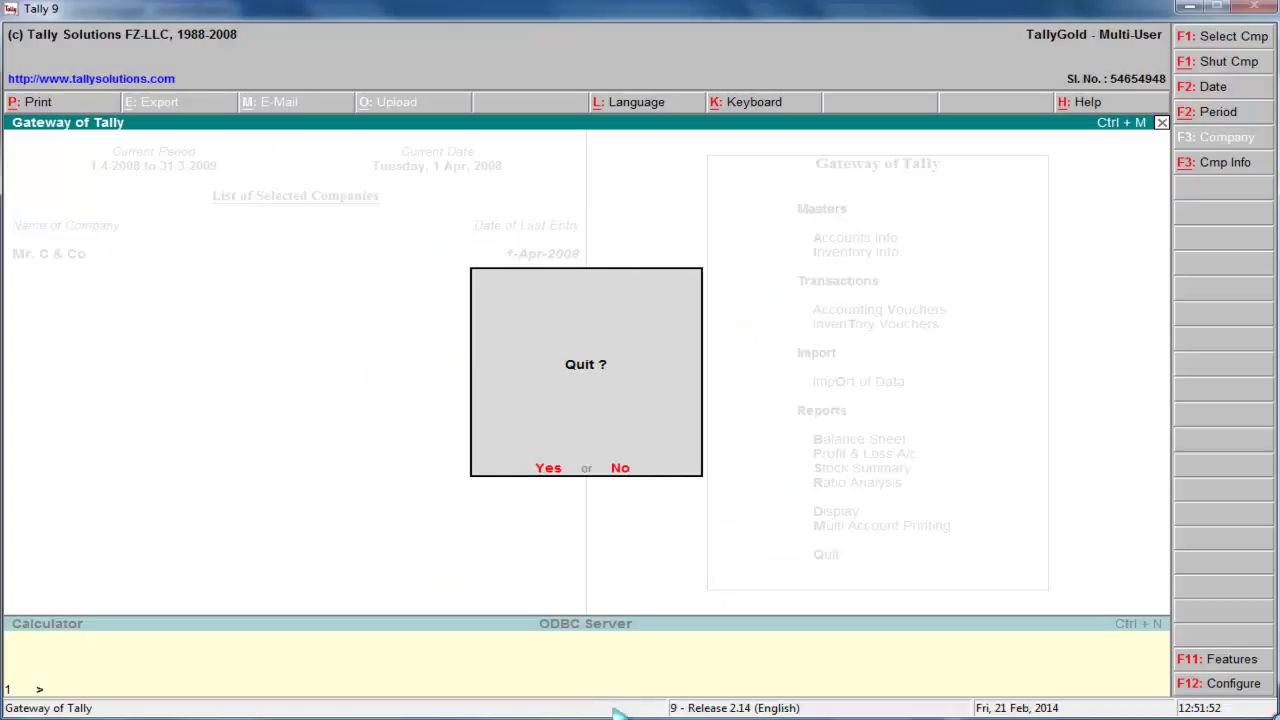
Switch to Tally 9 and quit it
left_click(584, 702)
key("n")
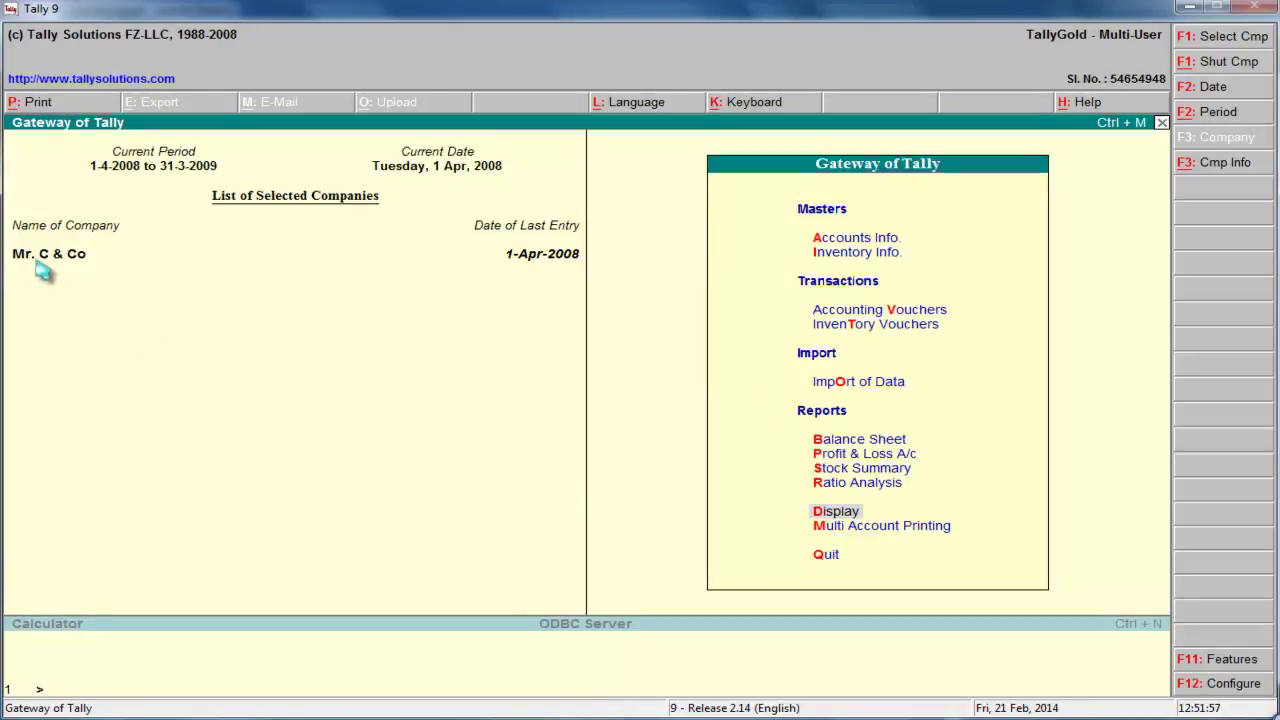
key("Escape")
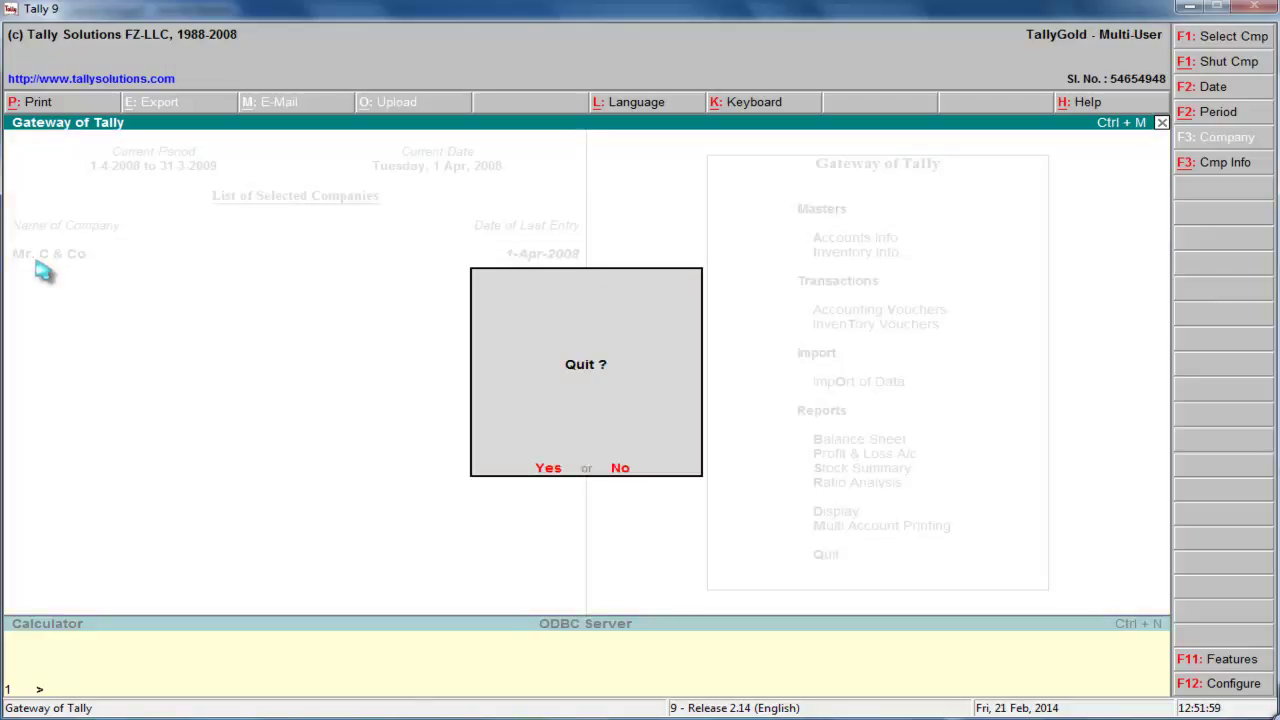
key("y")
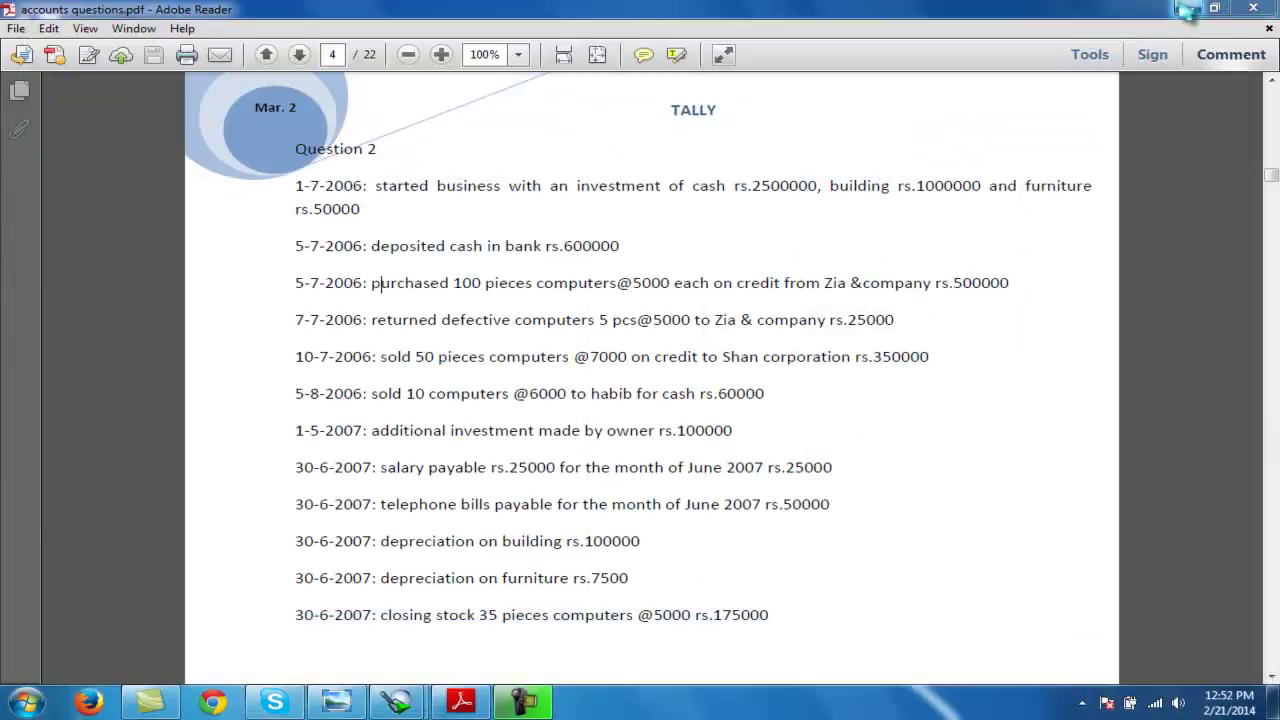
Relaunch Tally 9 from the desktop and submit the TallyVault password to reach the Gateway of Tally
left_click(1190, 9)
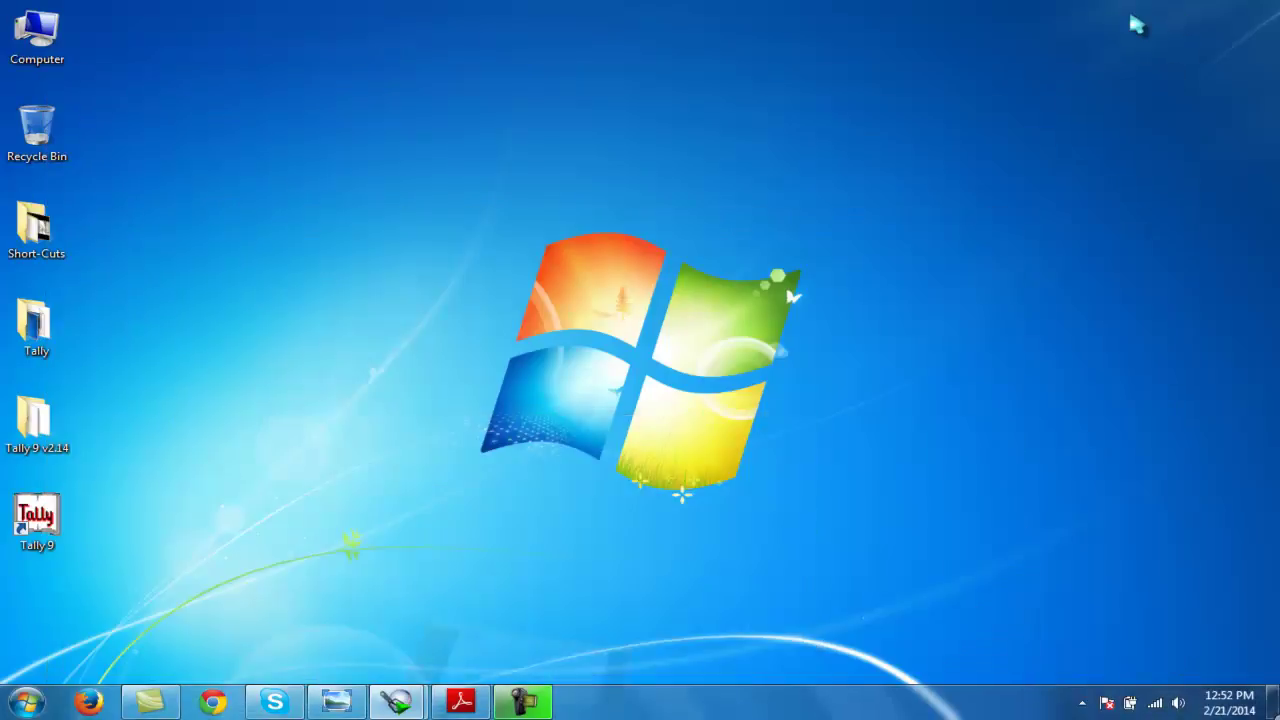
double_click(57, 522)
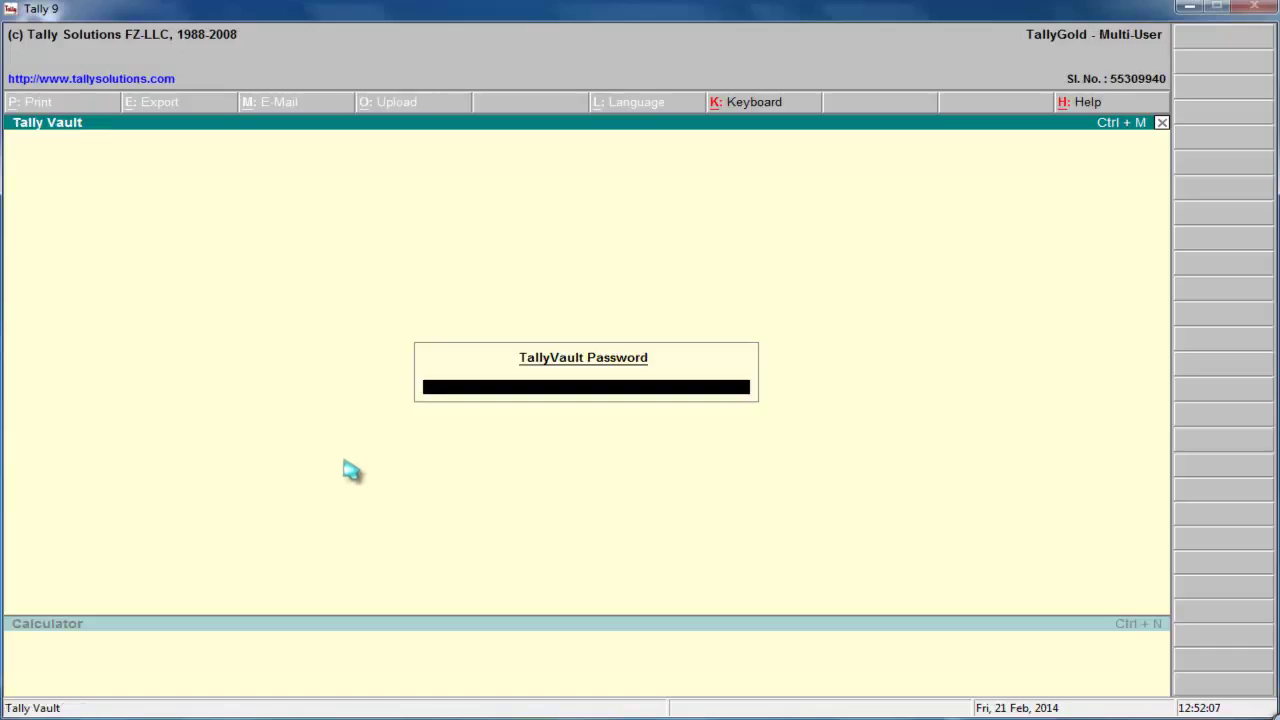
key("Return")
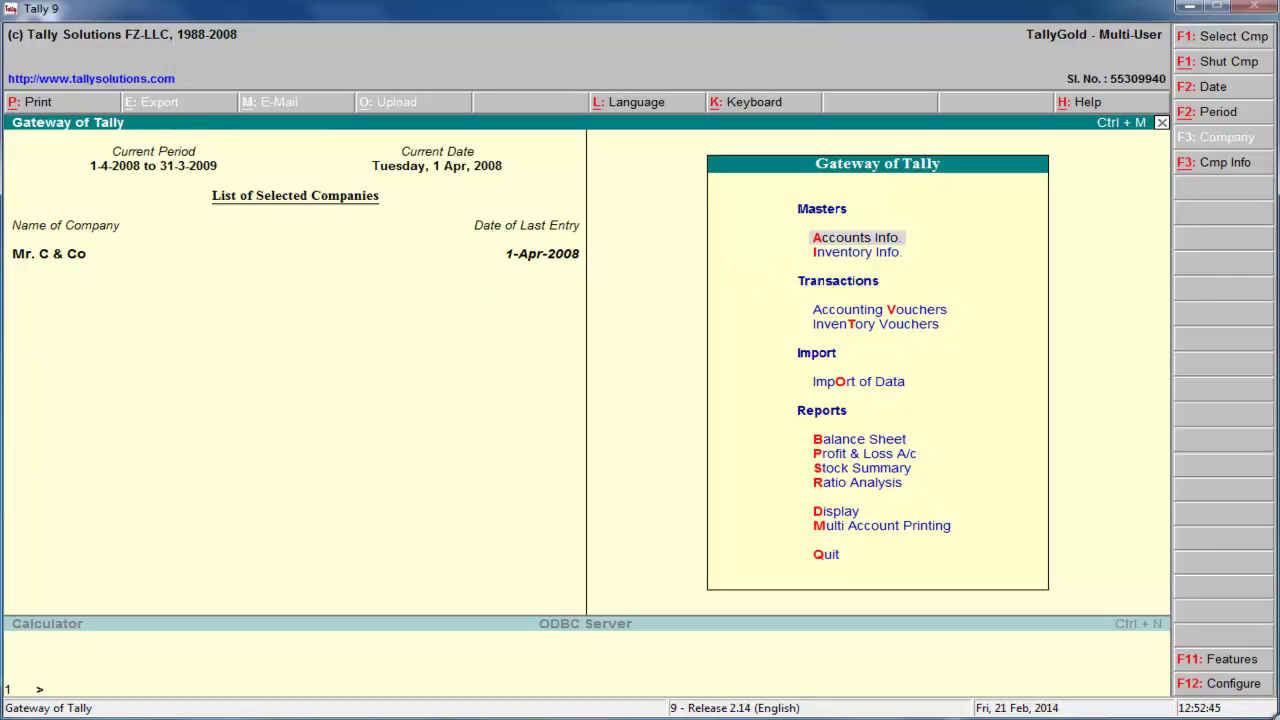
Switch to the accounts questions PDF and highlight the 1-7-2006 opening investment entry of Question 2
left_click(1189, 8)
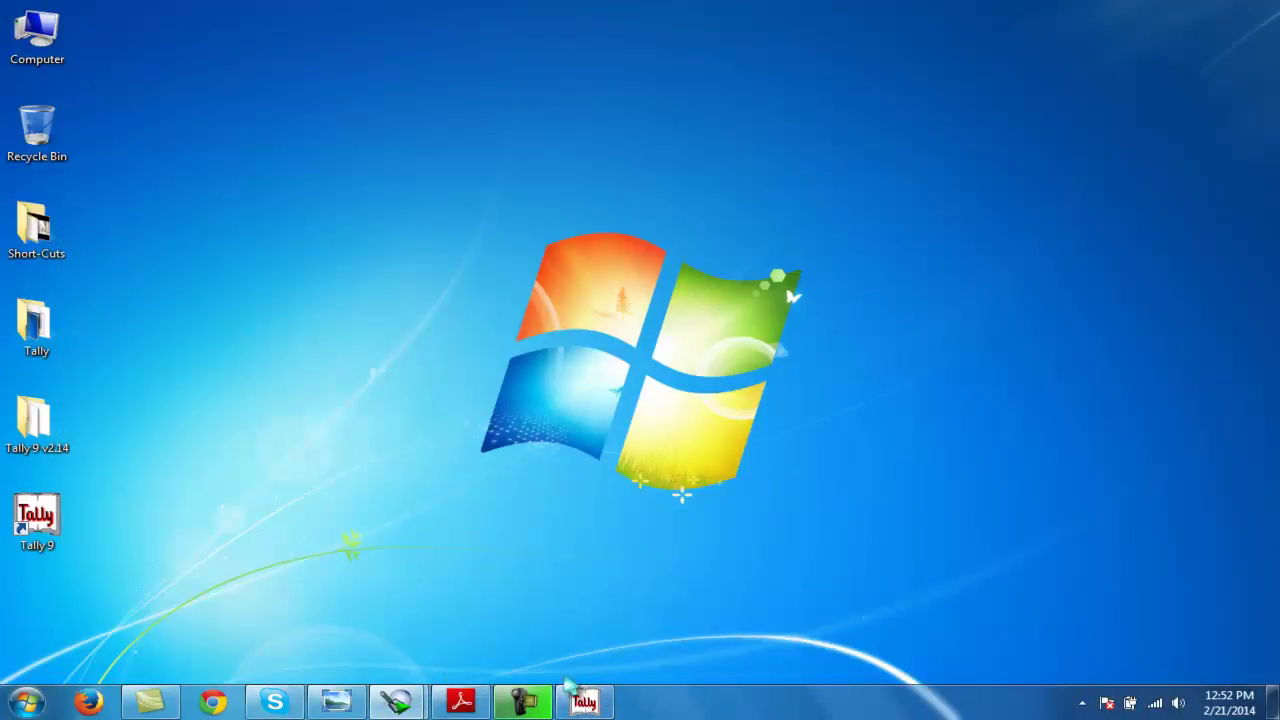
left_click(470, 702)
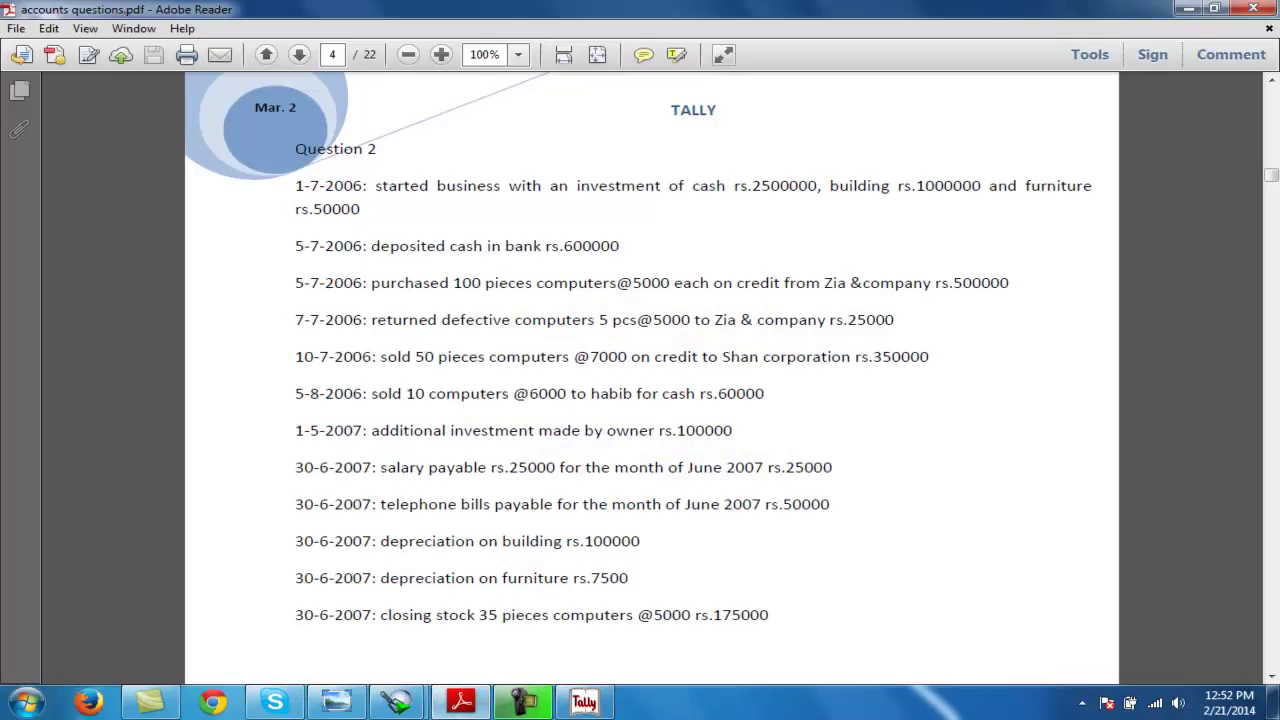
left_click_drag(295, 186, 360, 209)
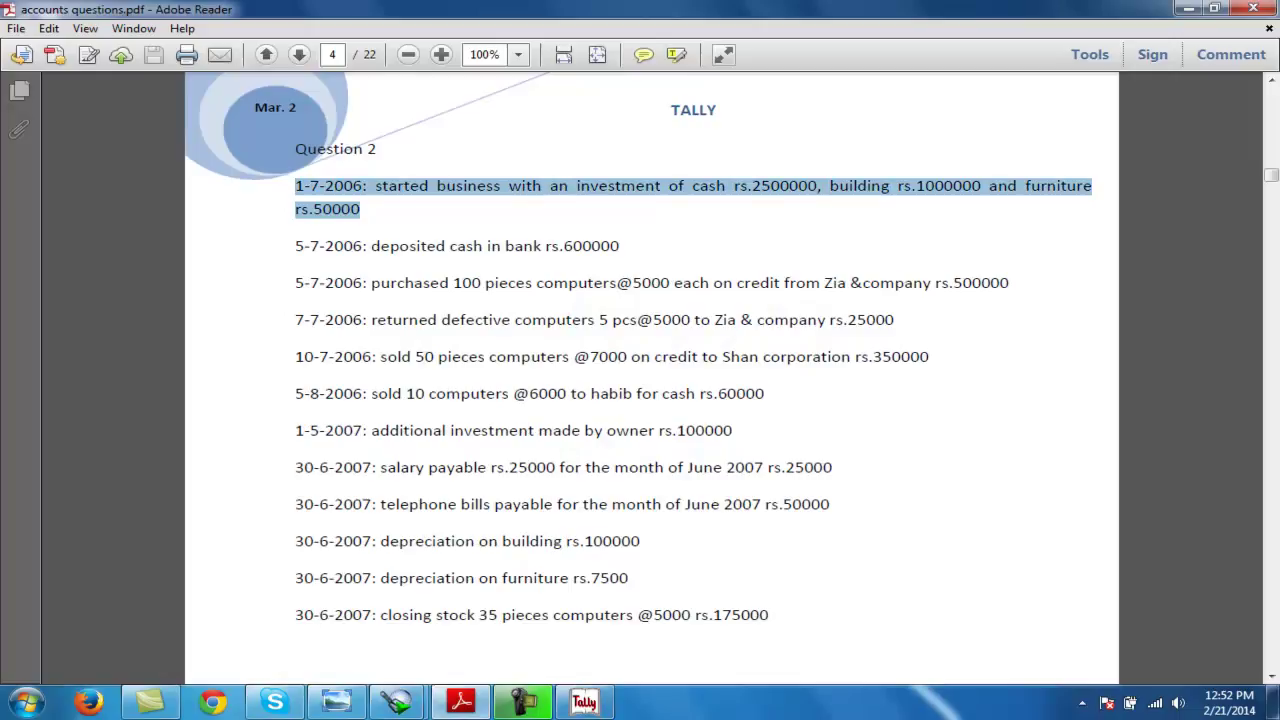
left_click(1189, 9)
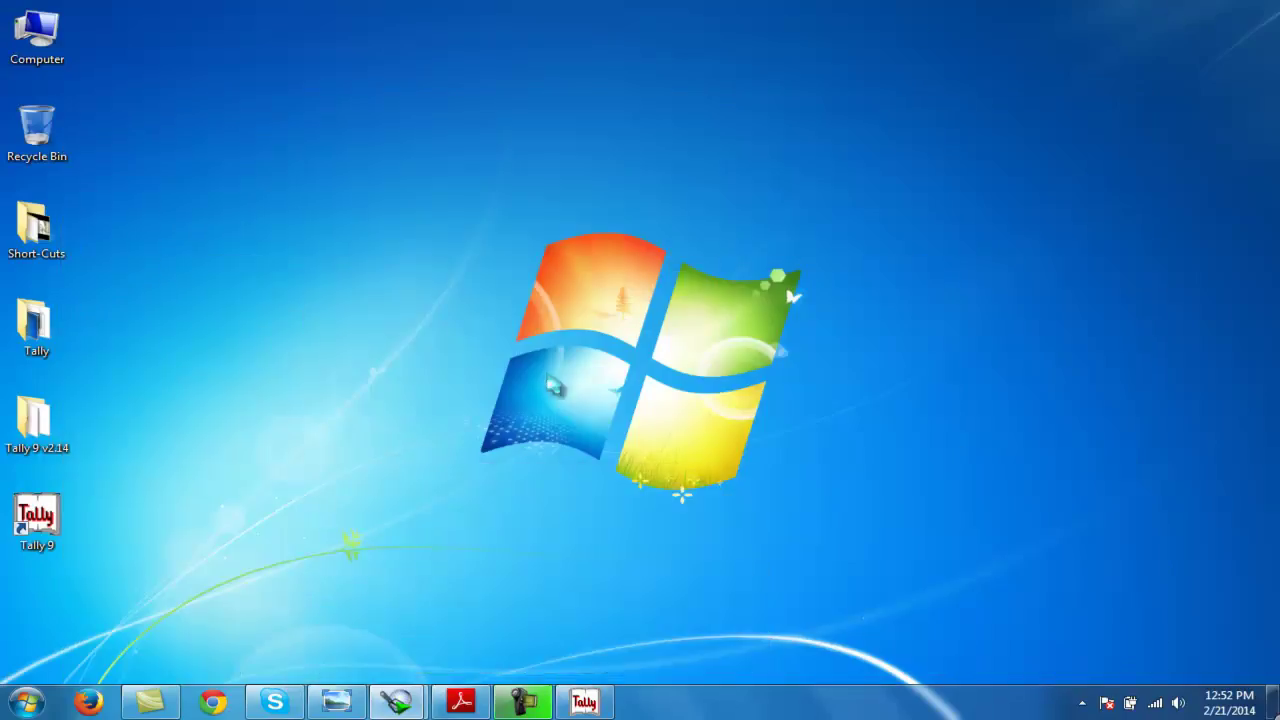
Switch to Tally 9 and open the creation form for a new company
left_click(584, 702)
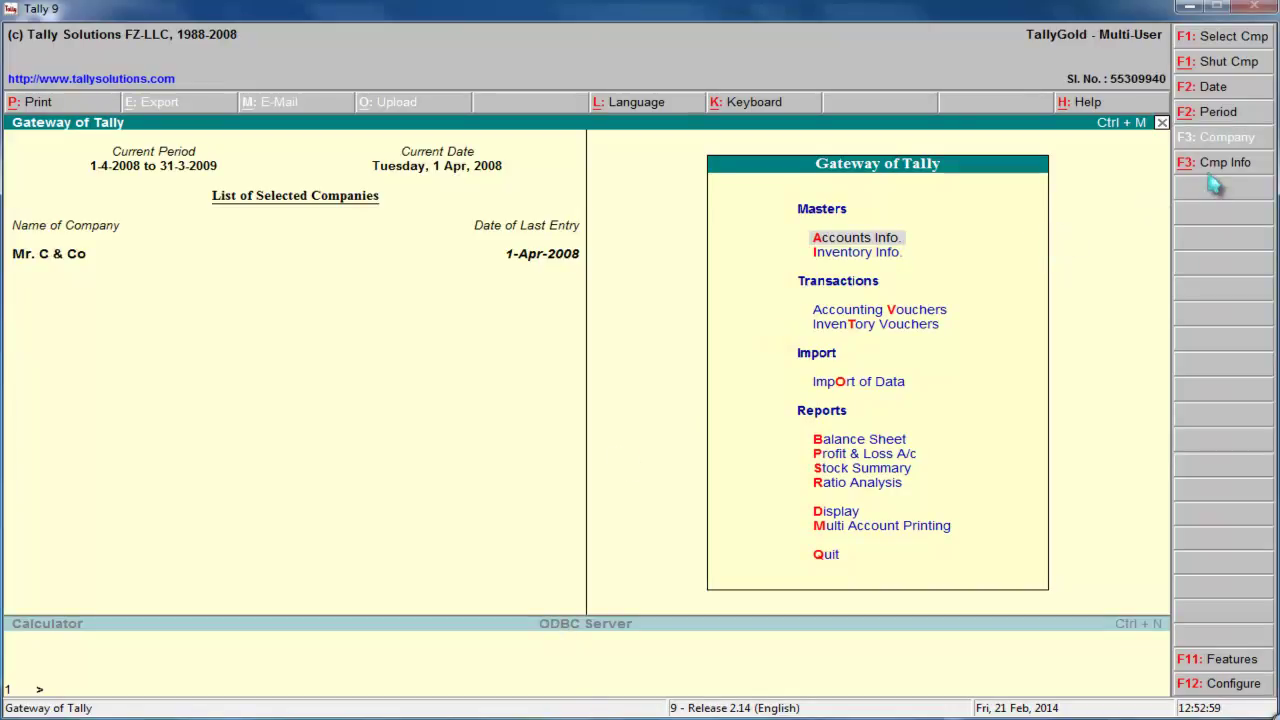
left_click(1245, 164)
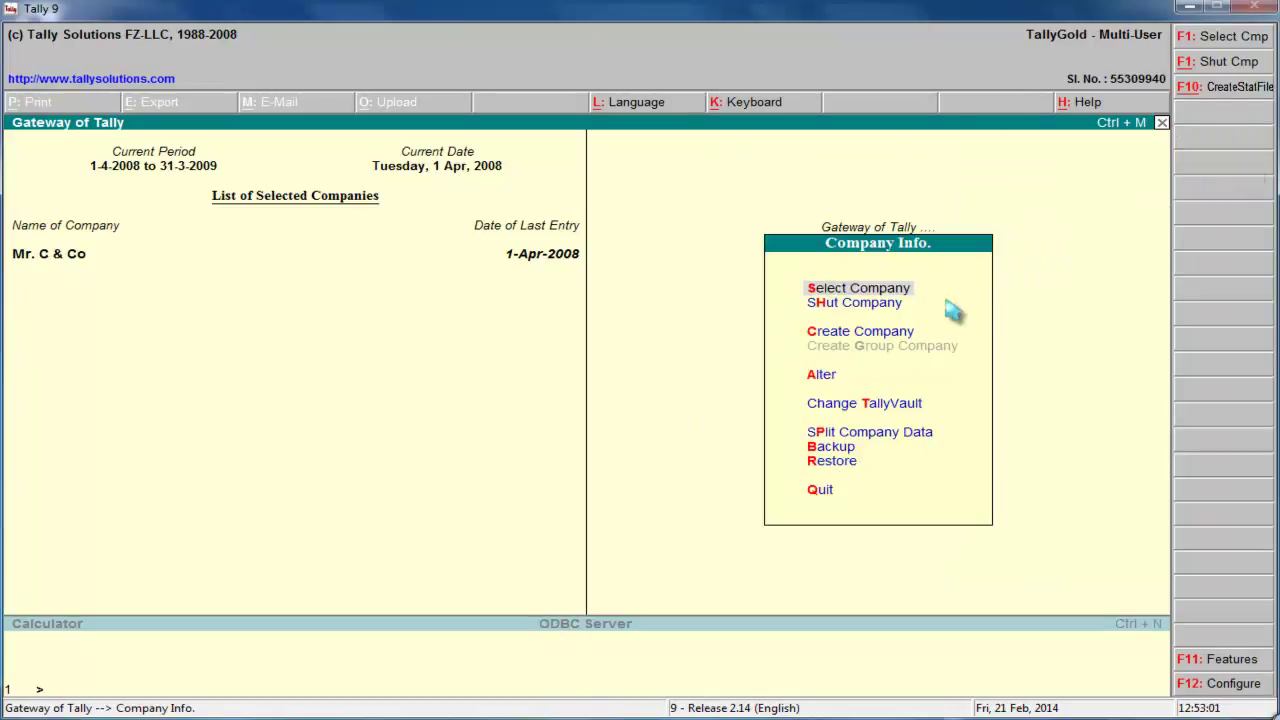
left_click(814, 336)
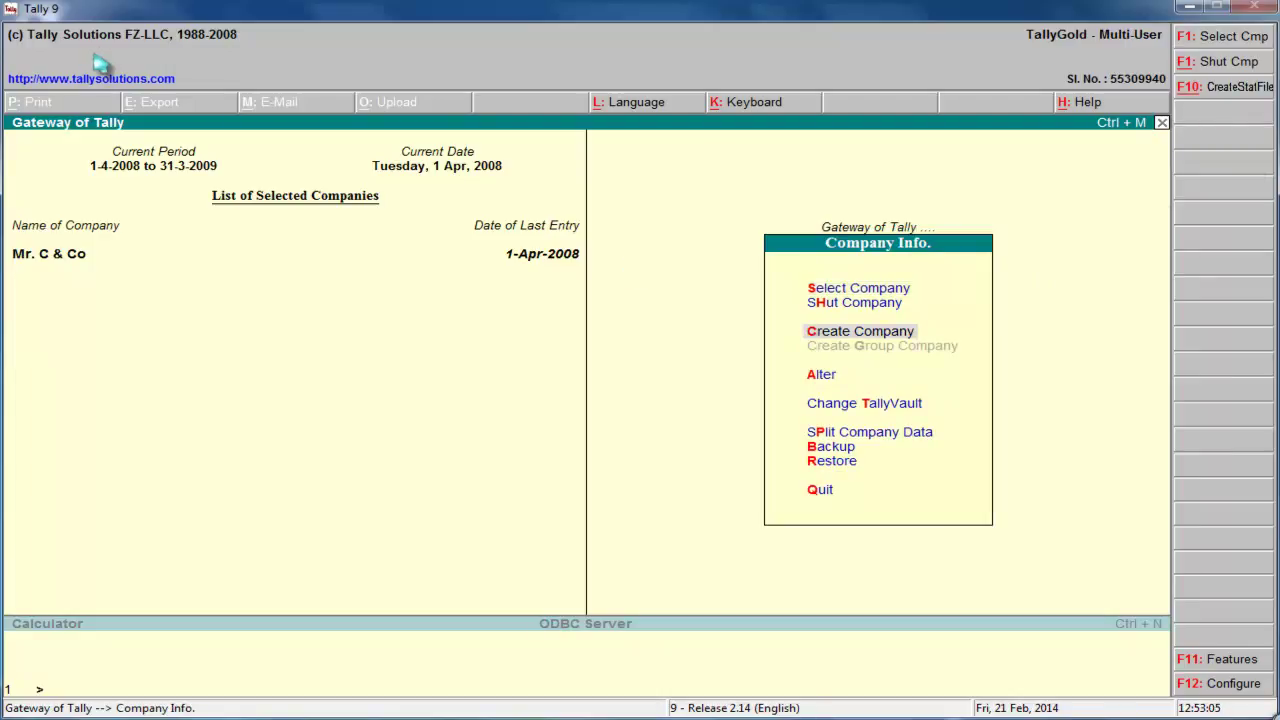
left_click(822, 340)
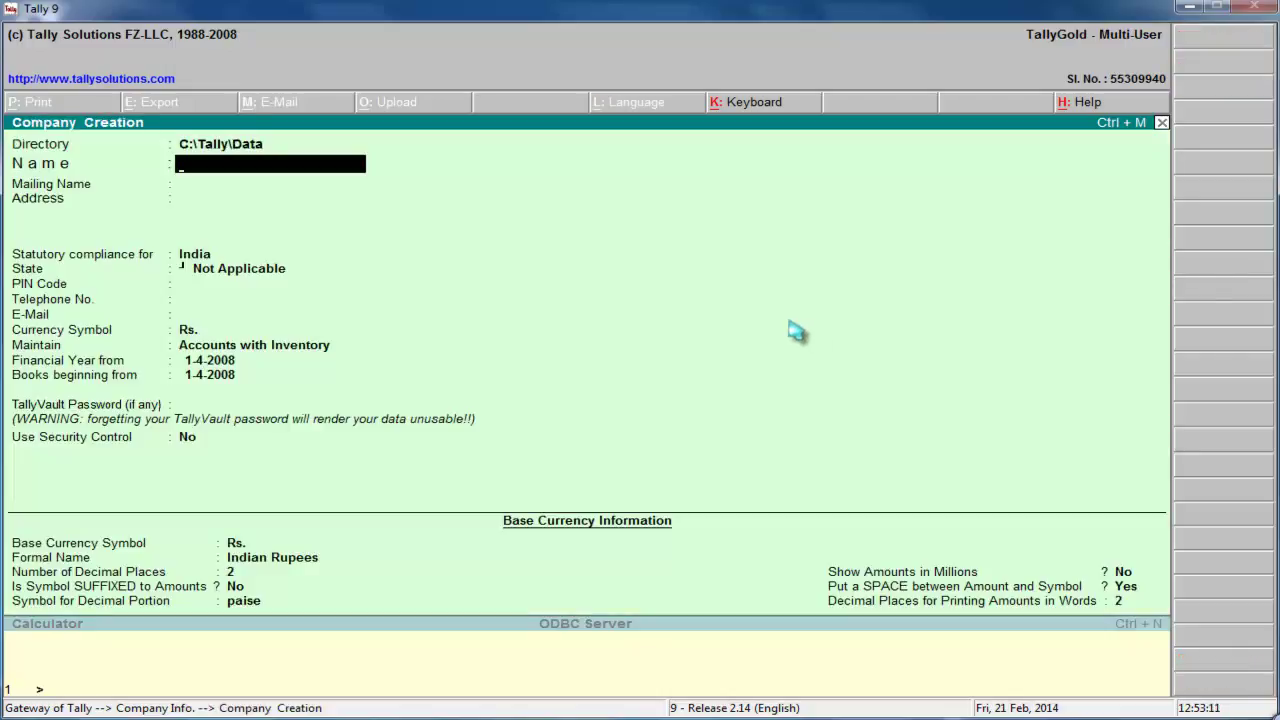
Check Question 2 in the PDF again and return to Tally's Company Creation form
left_click(1189, 7)
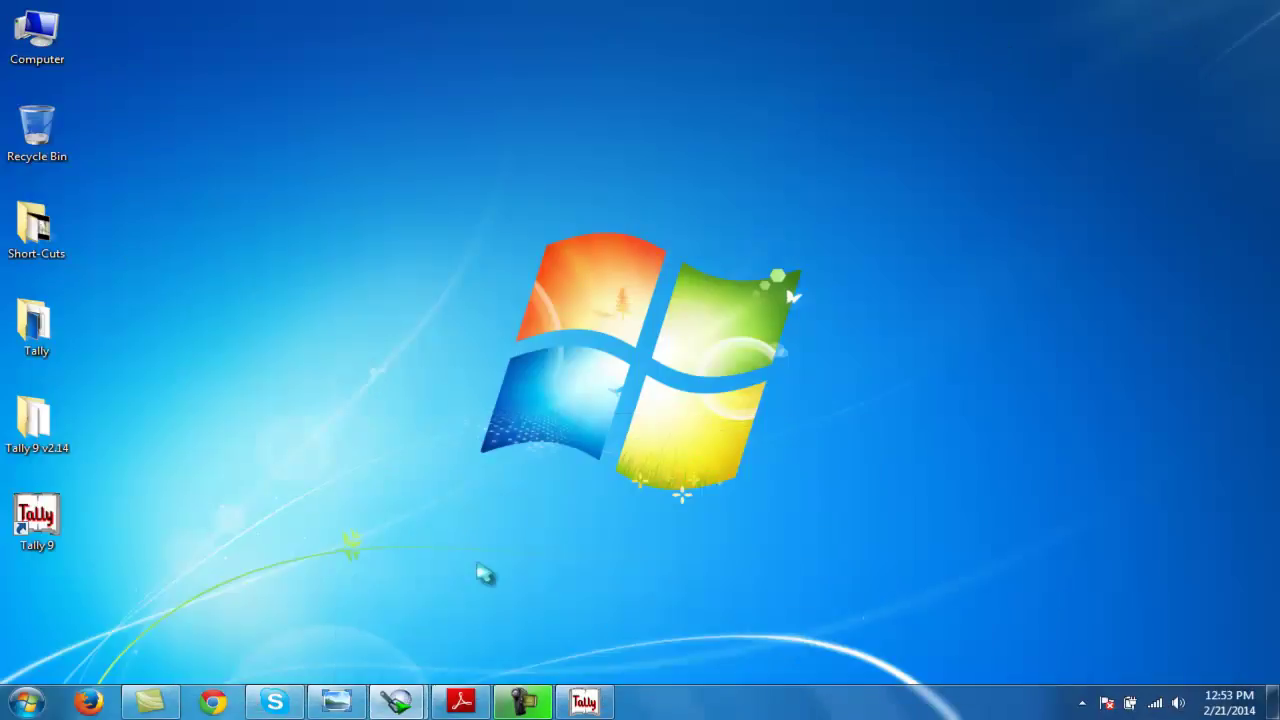
left_click(476, 703)
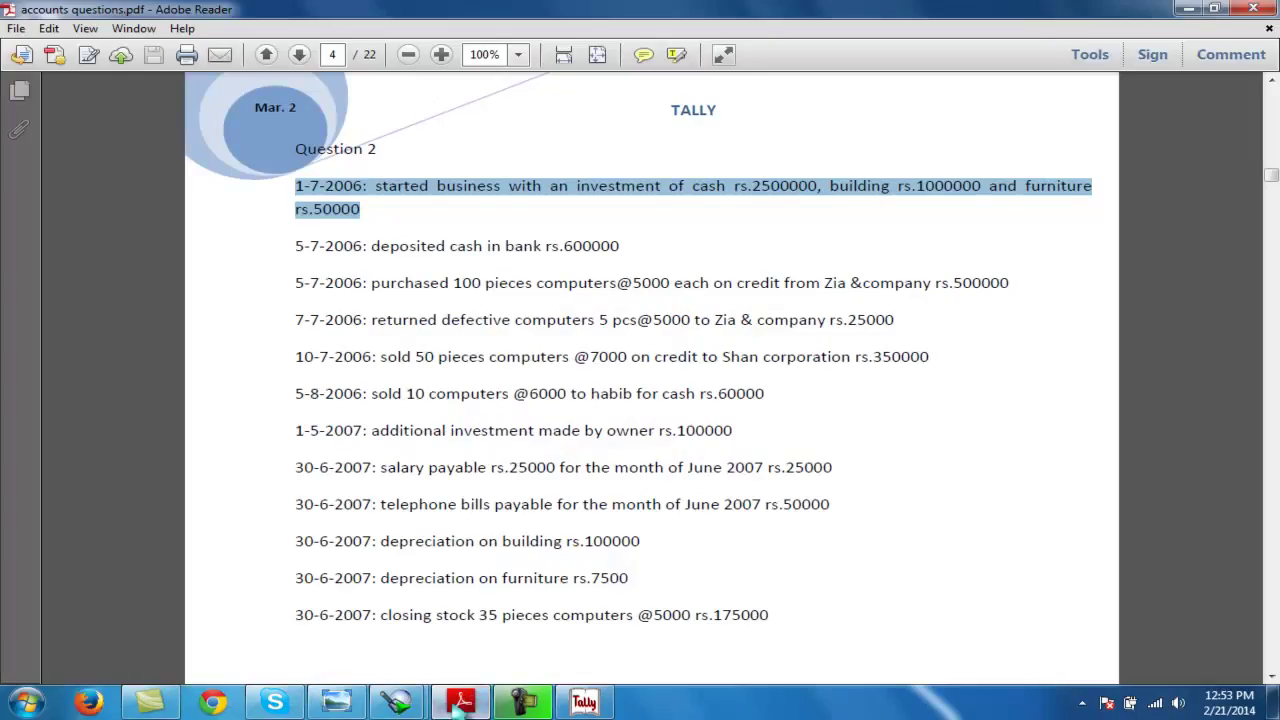
left_click(470, 703)
left_click(572, 705)
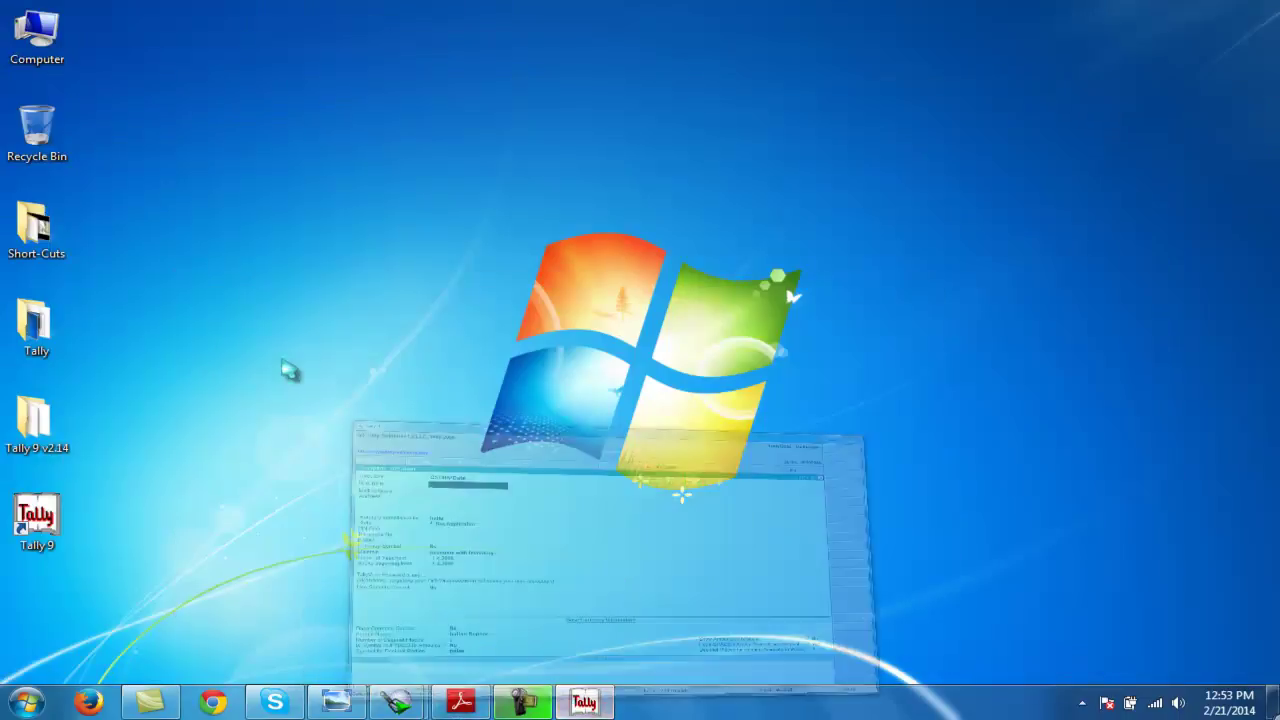
Name the company Brain Computers, use the same mailing name, and fill in the company address
type("Brain Computers")
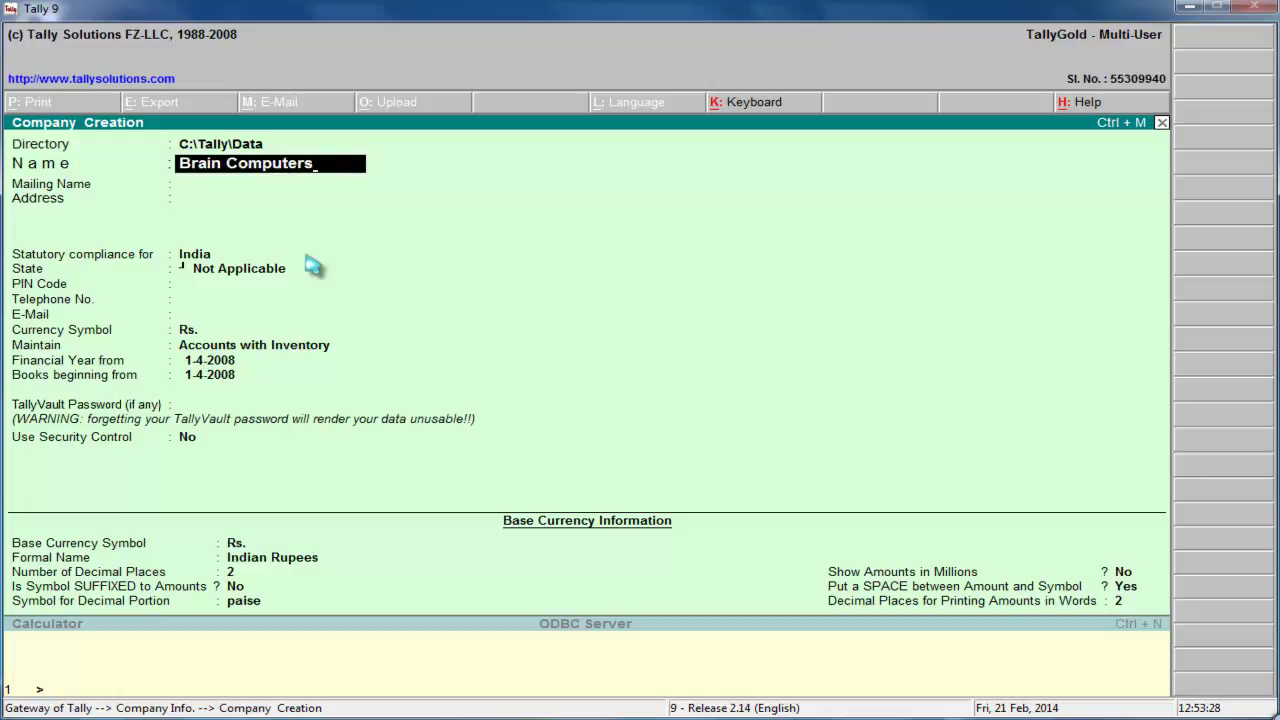
key("Return")
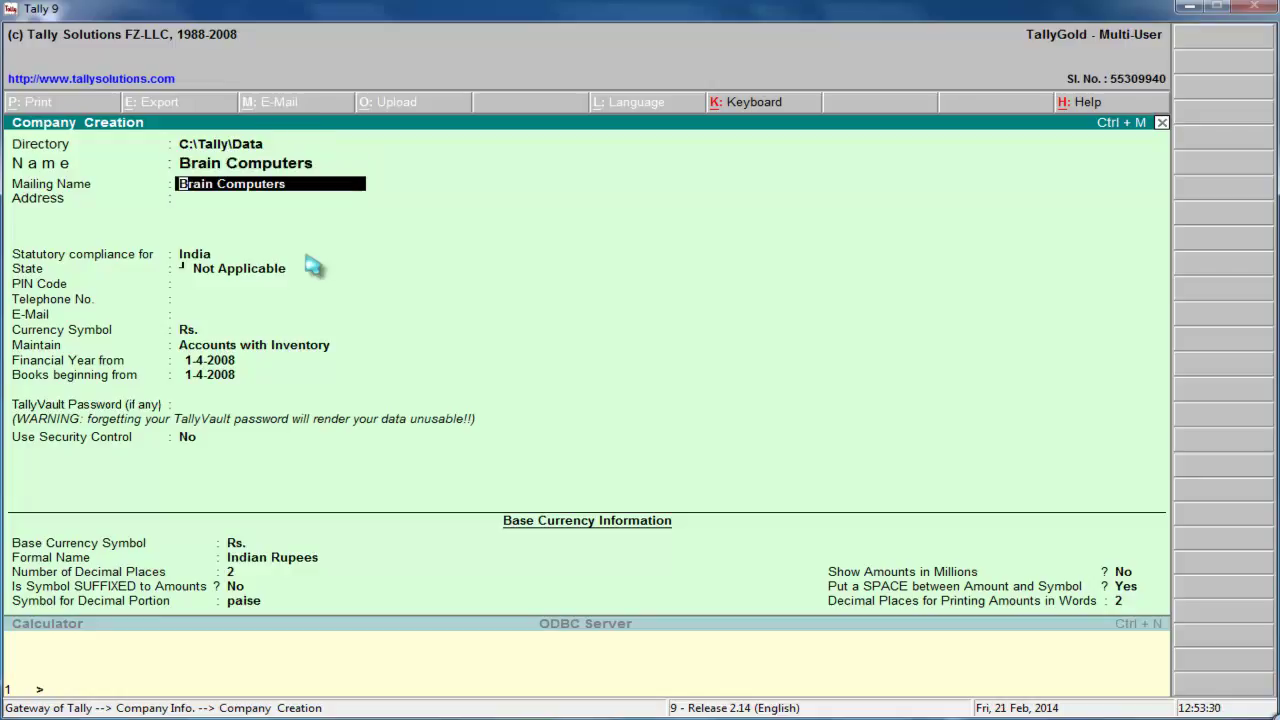
key("Return")
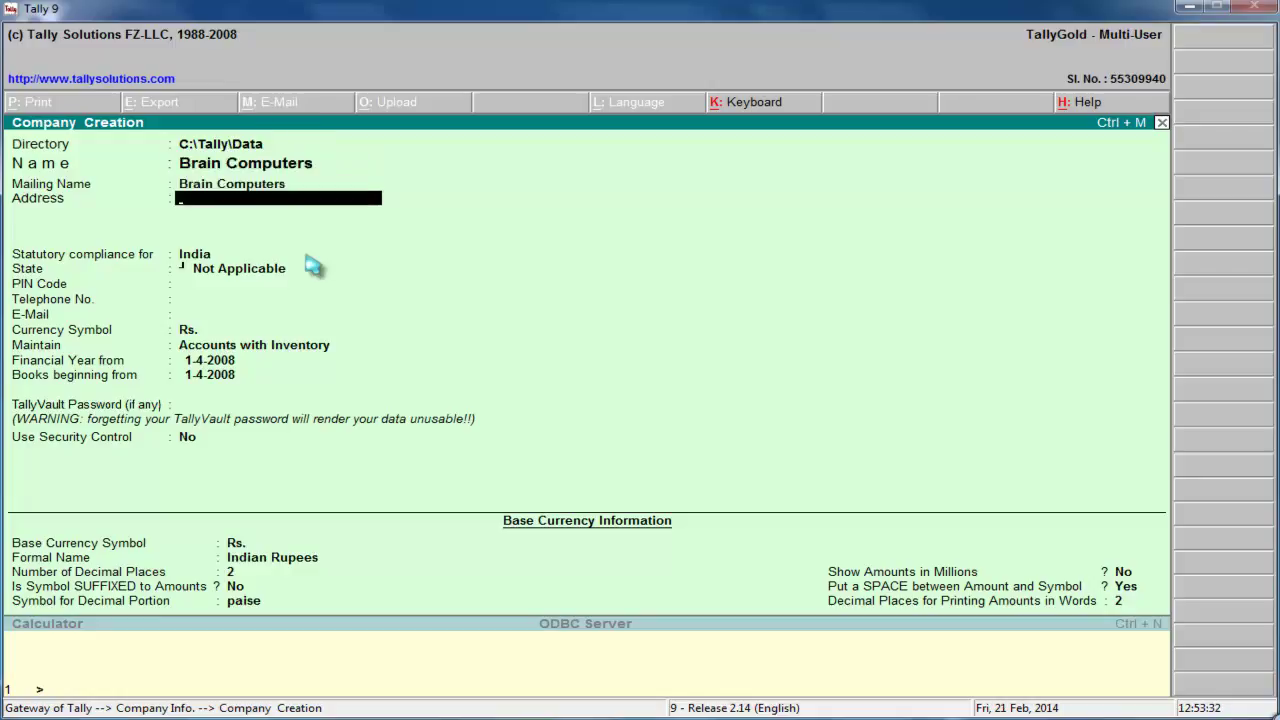
type("Bwp")
key("Return")
key("Return")
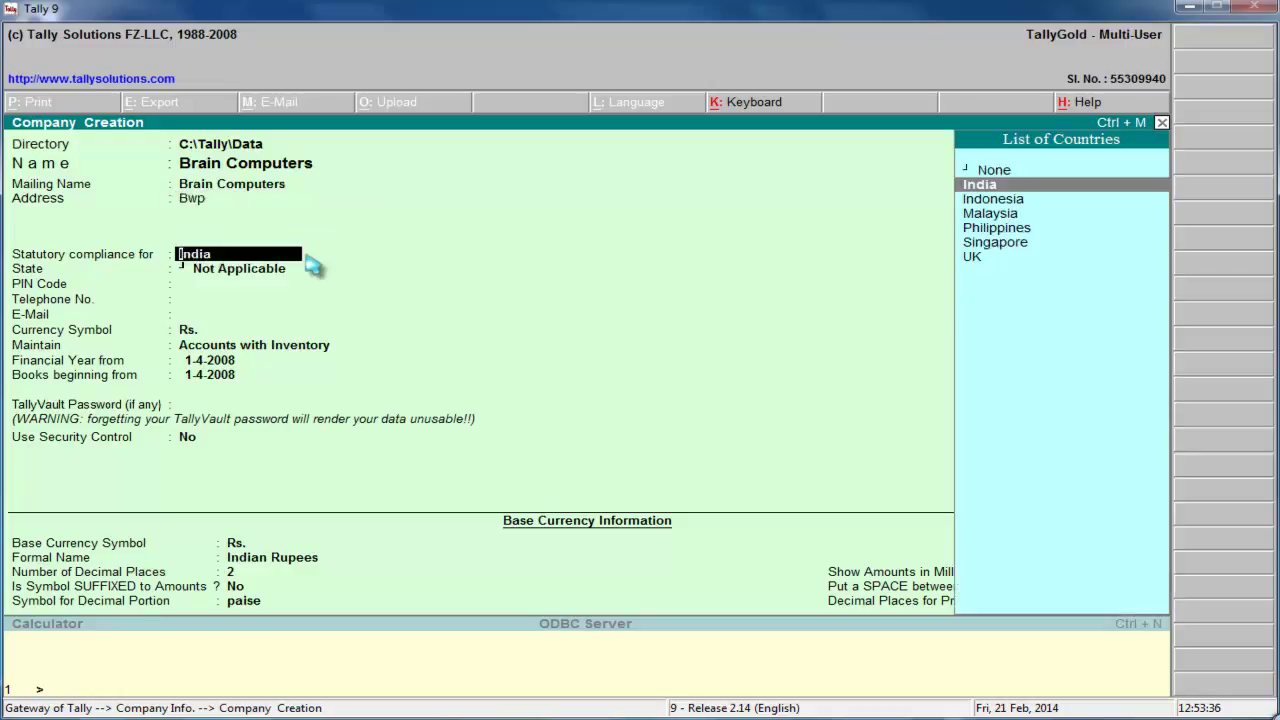
Set statutory compliance to None, keeping the currency symbol Rs. and Accounts with Inventory
key("Up")
key("Return")
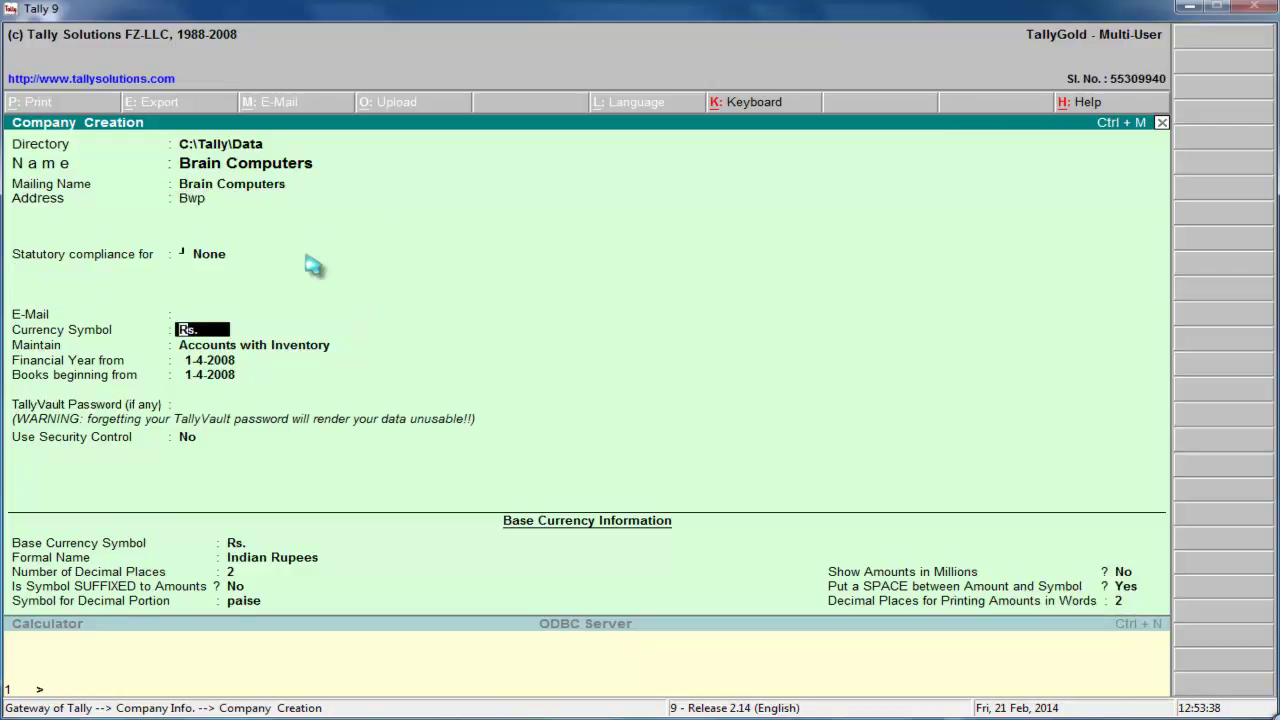
key("Return")
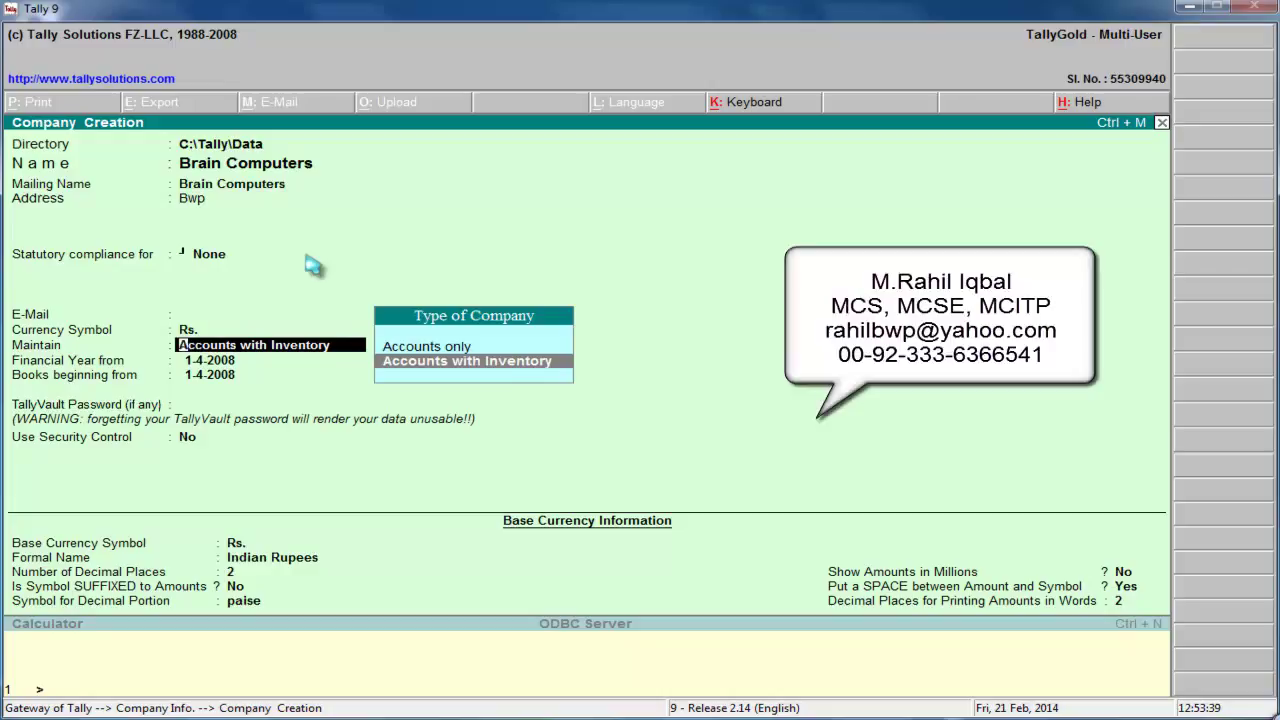
key("Return")
Keep the default financial year and security settings, set the base currency's formal name to Pkrs, and save the company
key("Return")
key("Return")
key("Return")
key("Return")
type("Pkrs")
key("Return")
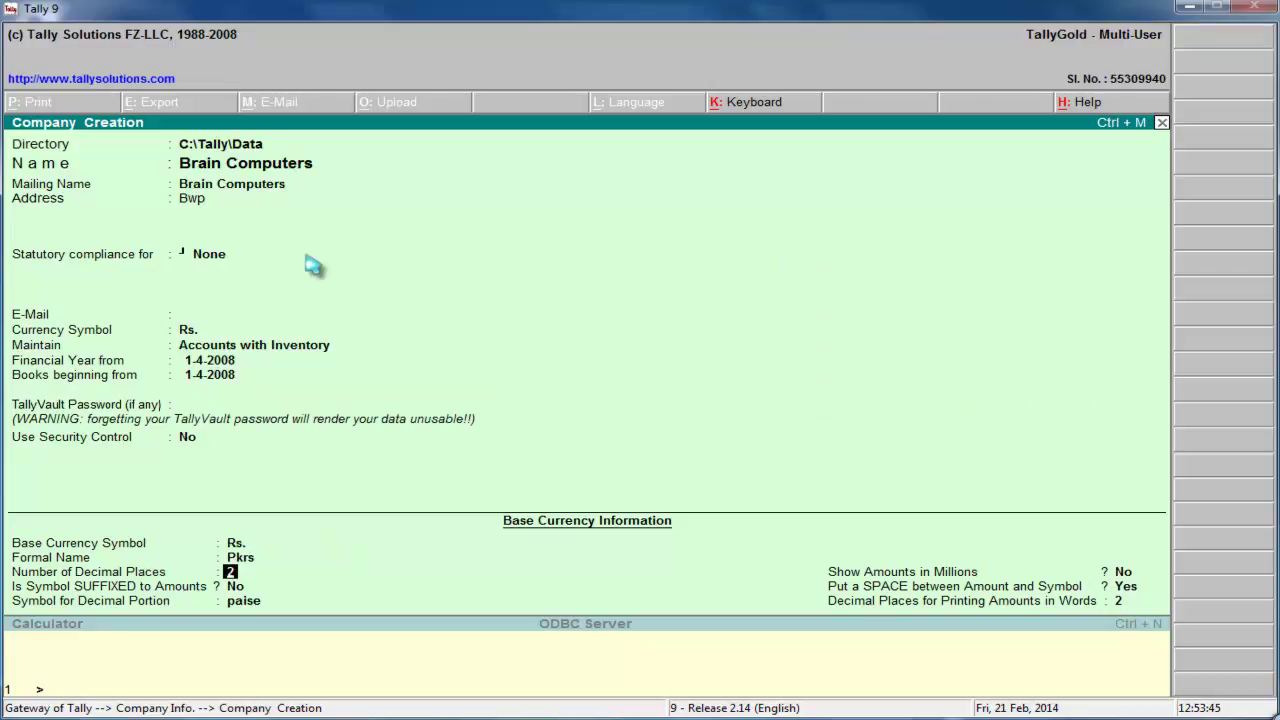
key("ctrl+a")
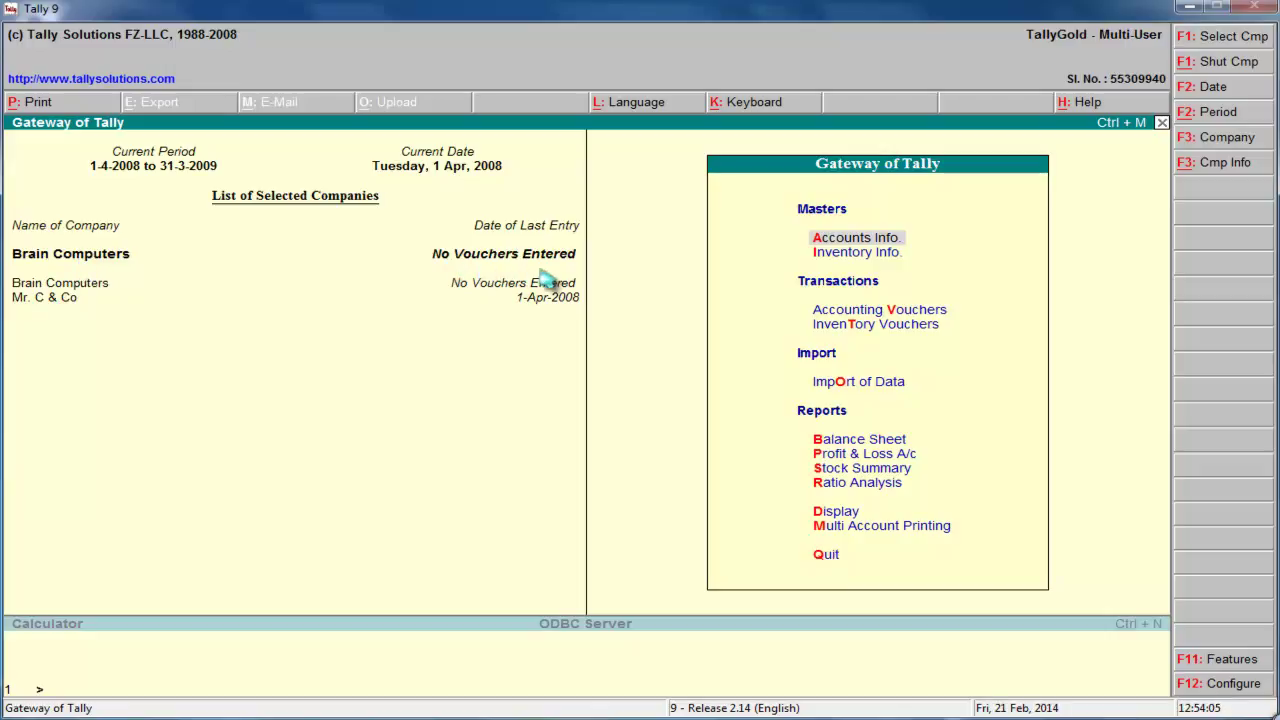
Switch to the PDF and review all of Question 2's transactions, from 1-7-2006 to the closing stock on 30-6-2007
left_click(1190, 7)
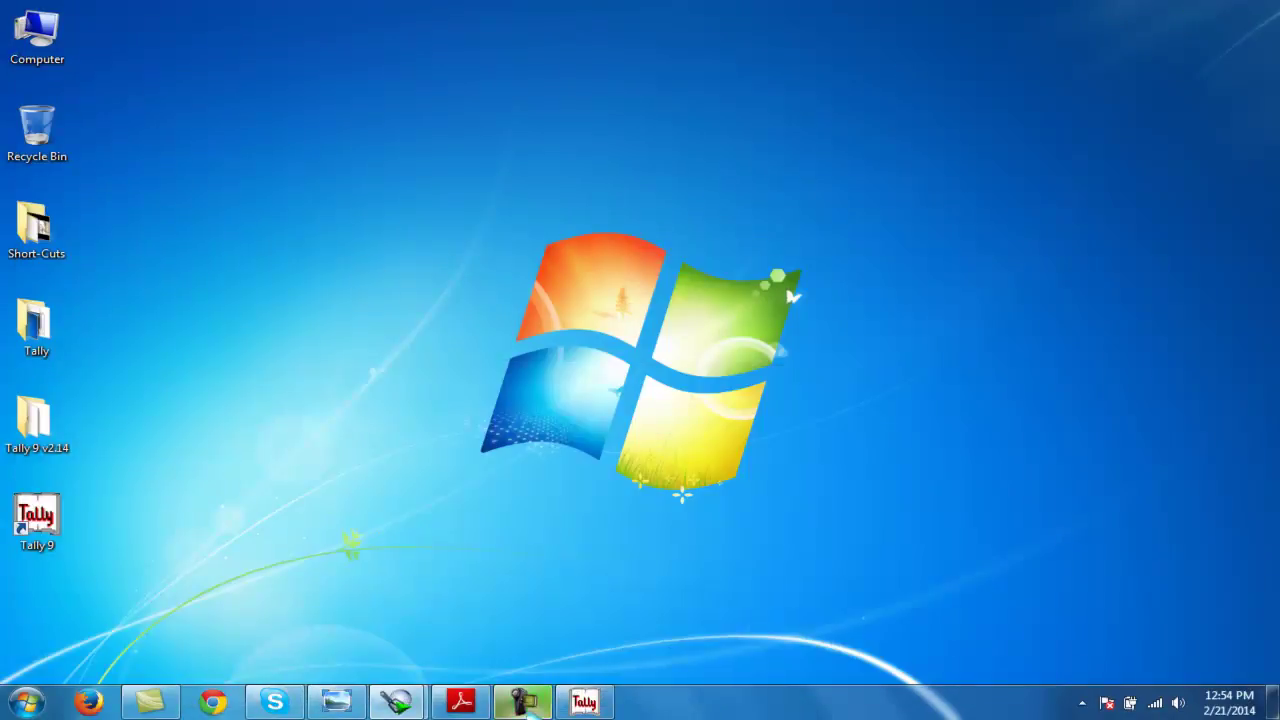
left_click(464, 703)
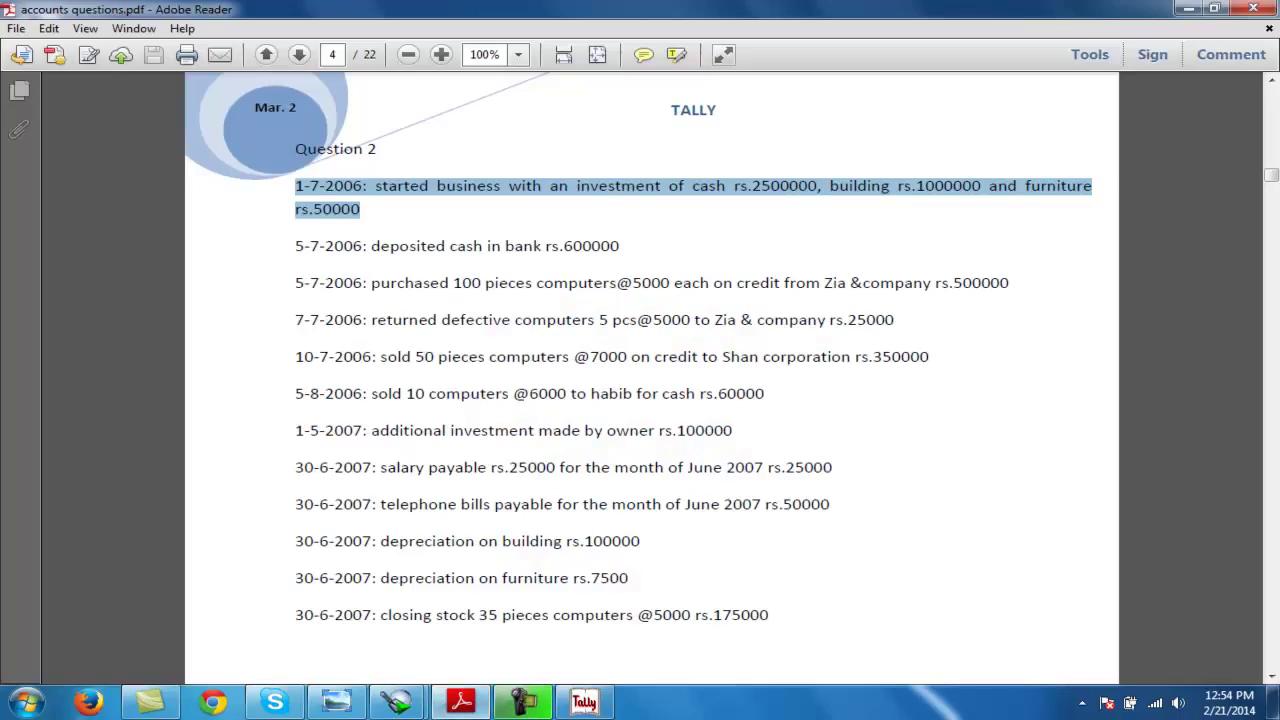
left_click_drag(295, 186, 769, 615)
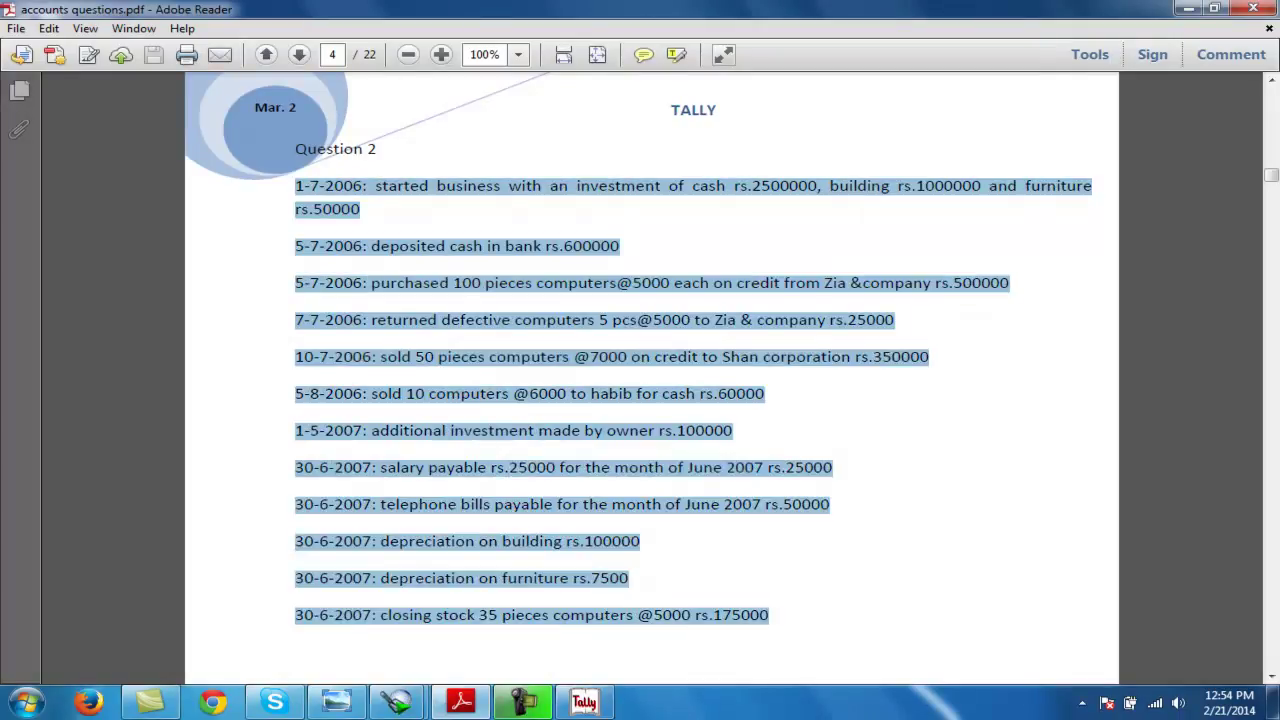
left_click(594, 320)
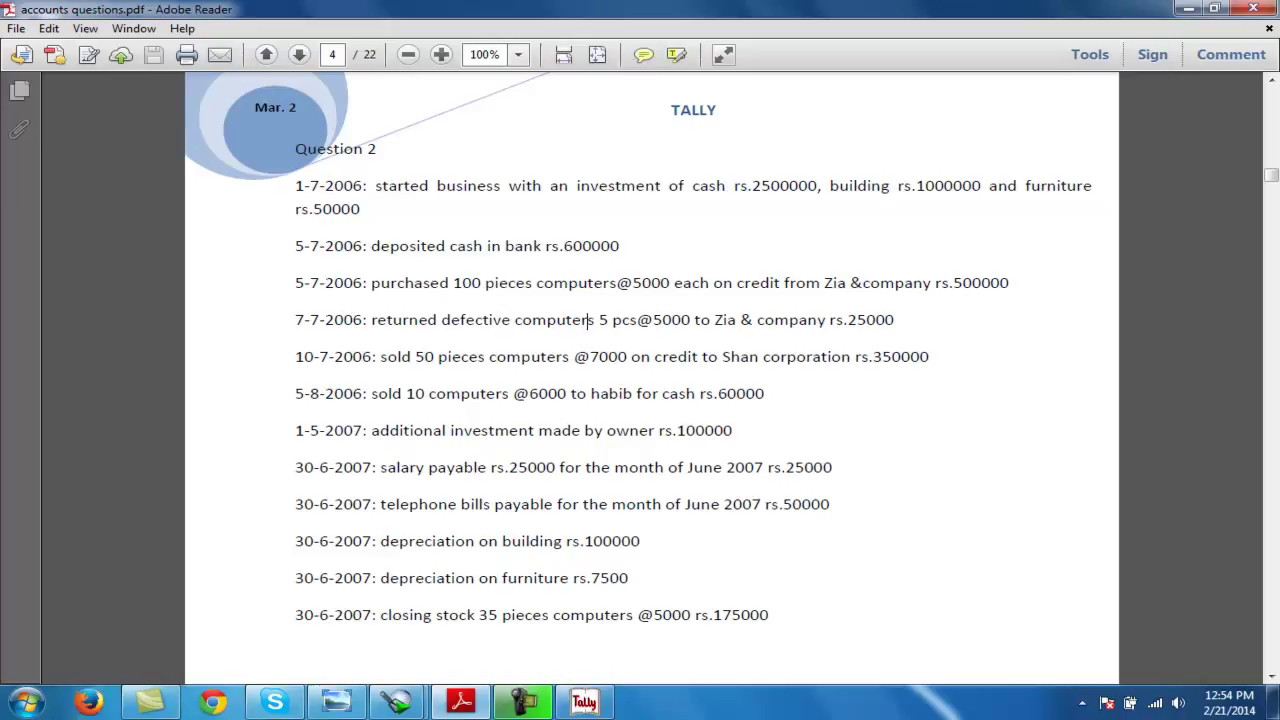
left_click(523, 702)
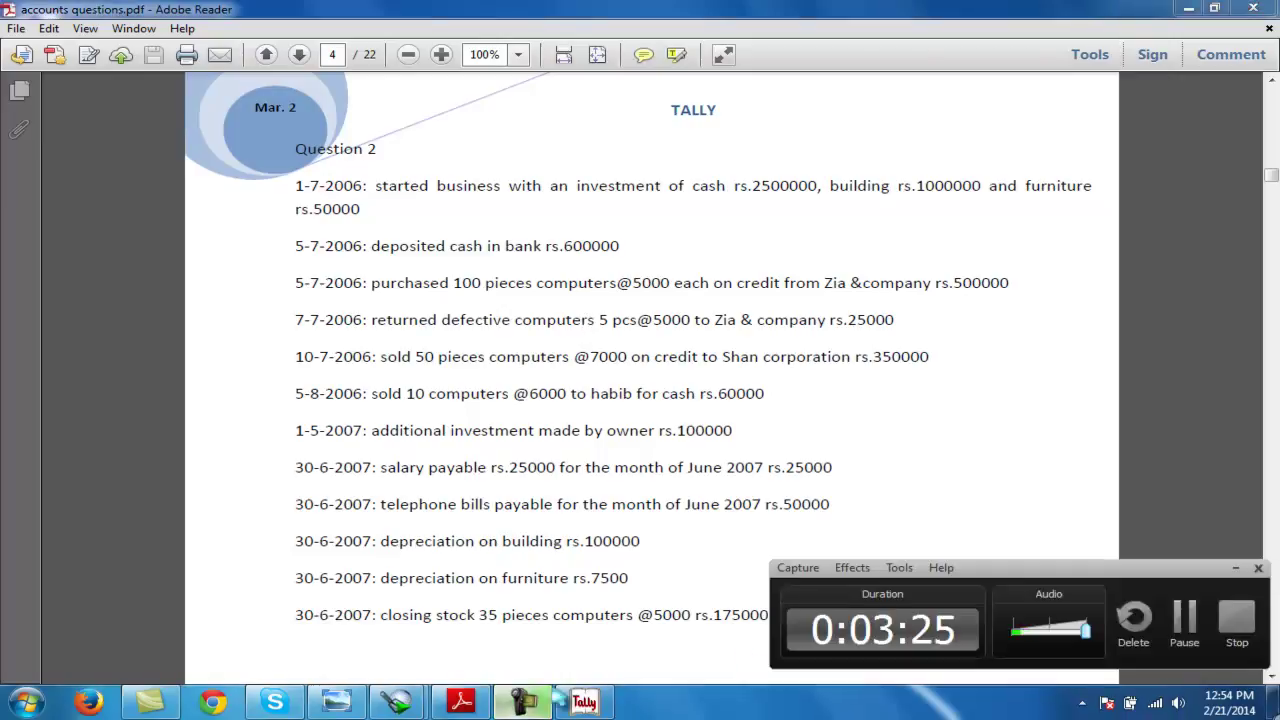
left_click(1185, 625)
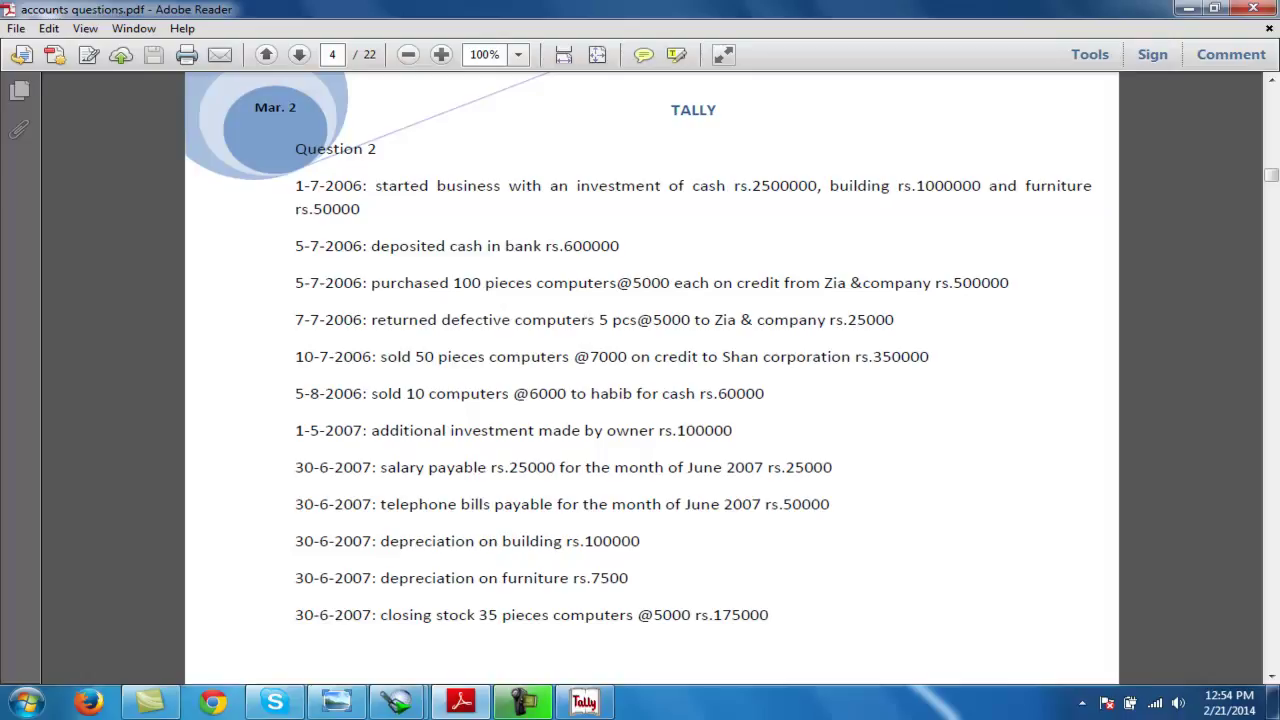
Highlight the 1-7-2006 business start transaction in the PDF, switch to Tally and start a Journal voucher
left_click_drag(296, 186, 360, 209)
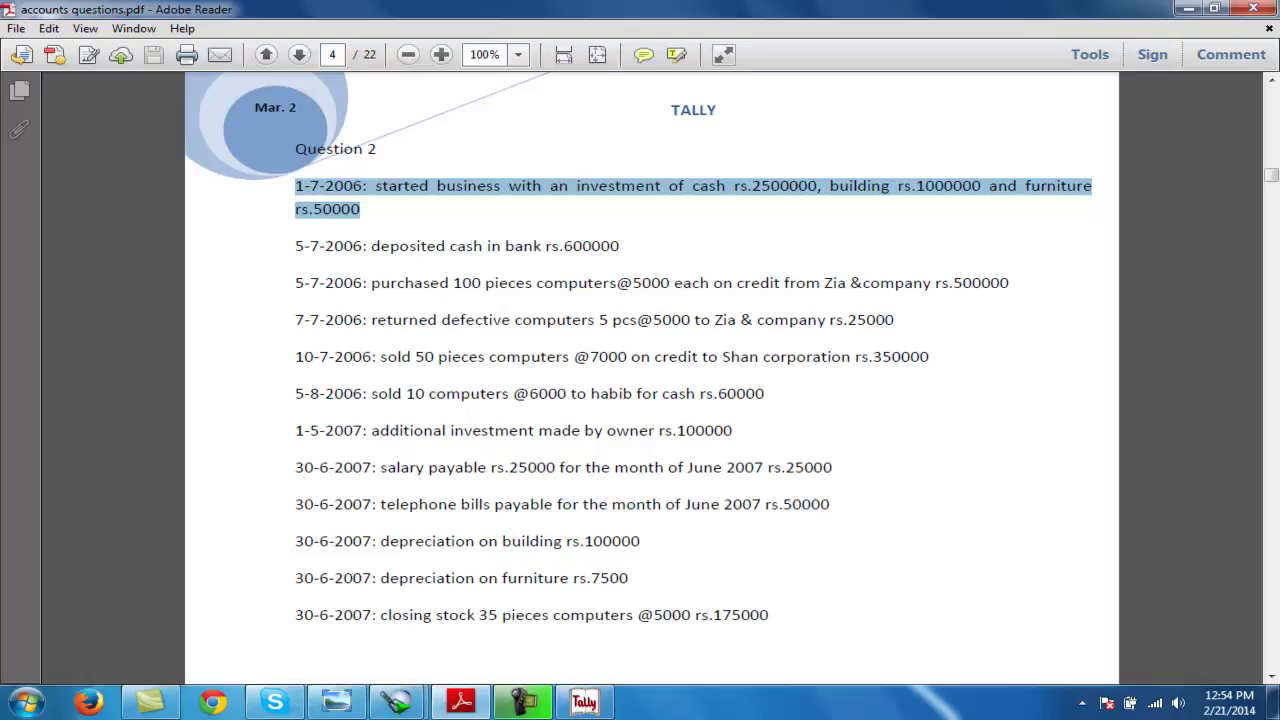
left_click(584, 702)
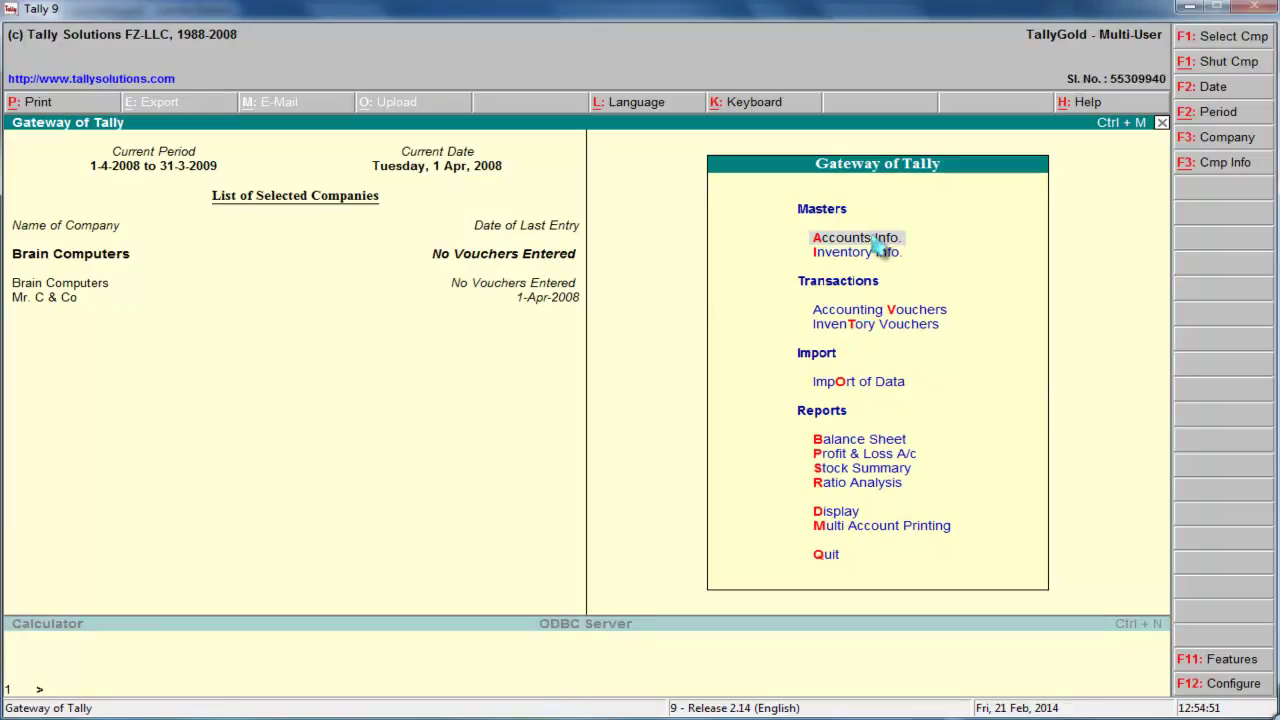
left_click(875, 257)
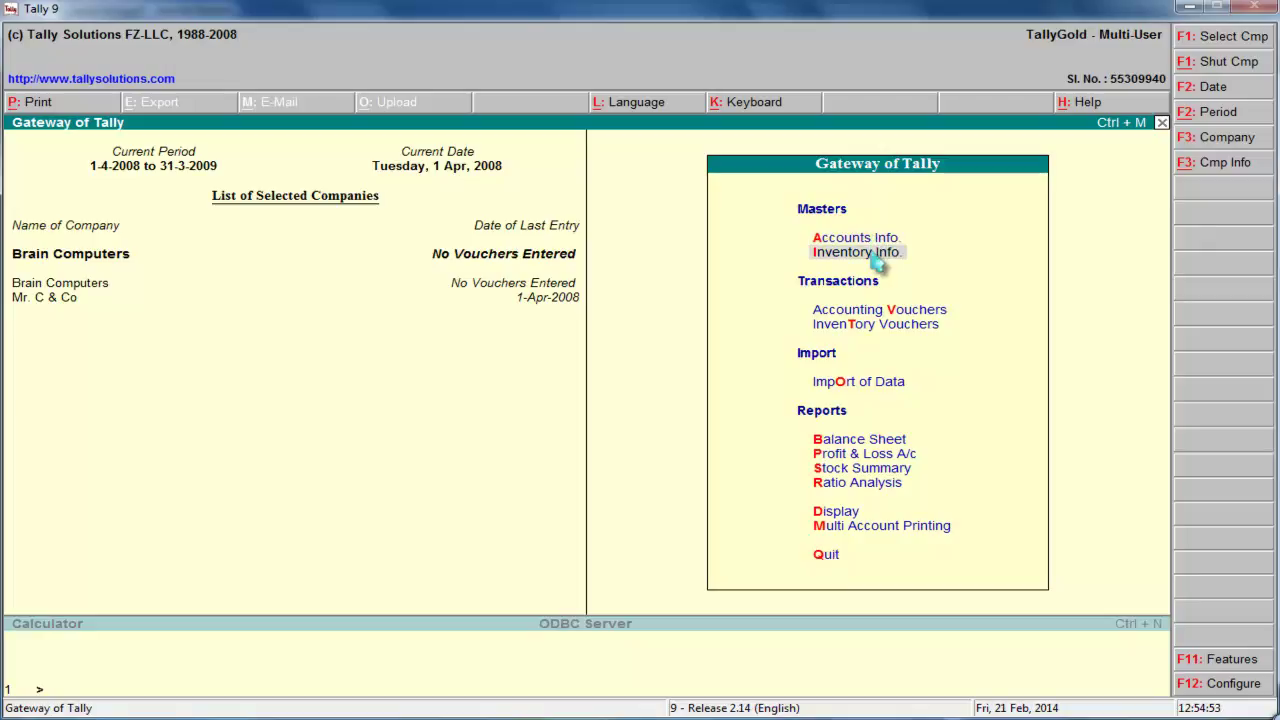
left_click(912, 312)
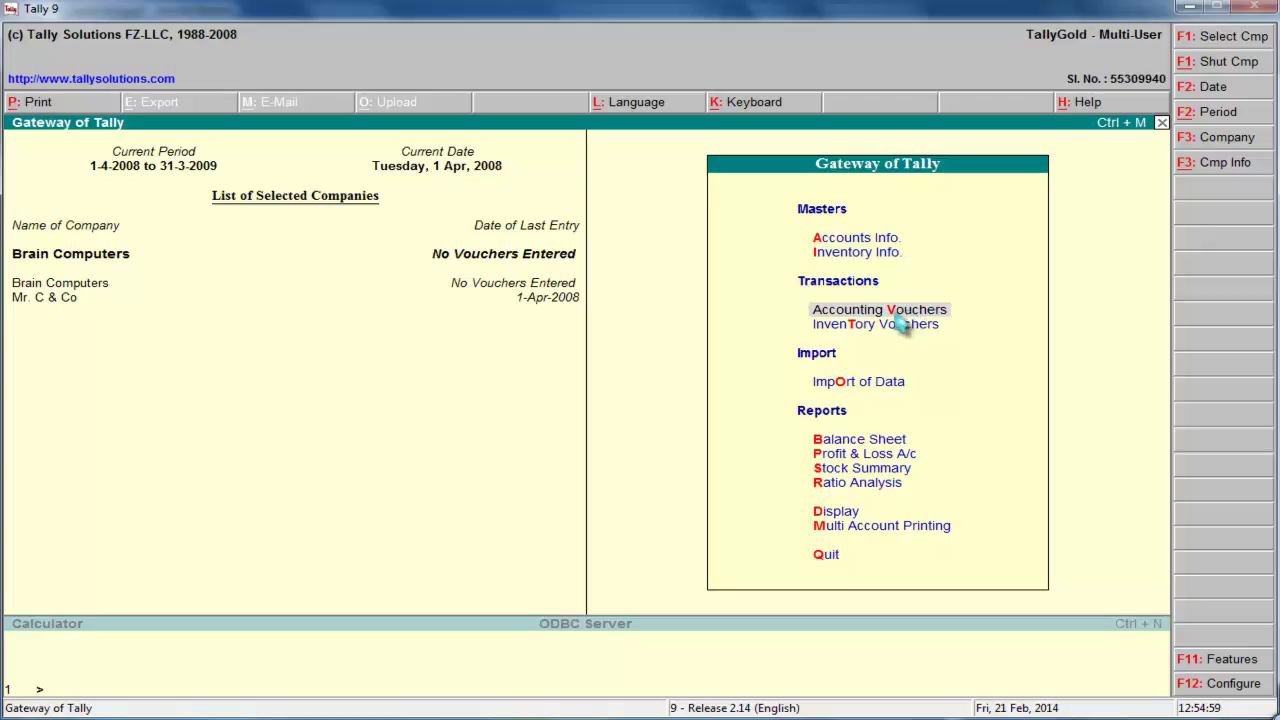
left_click(903, 318)
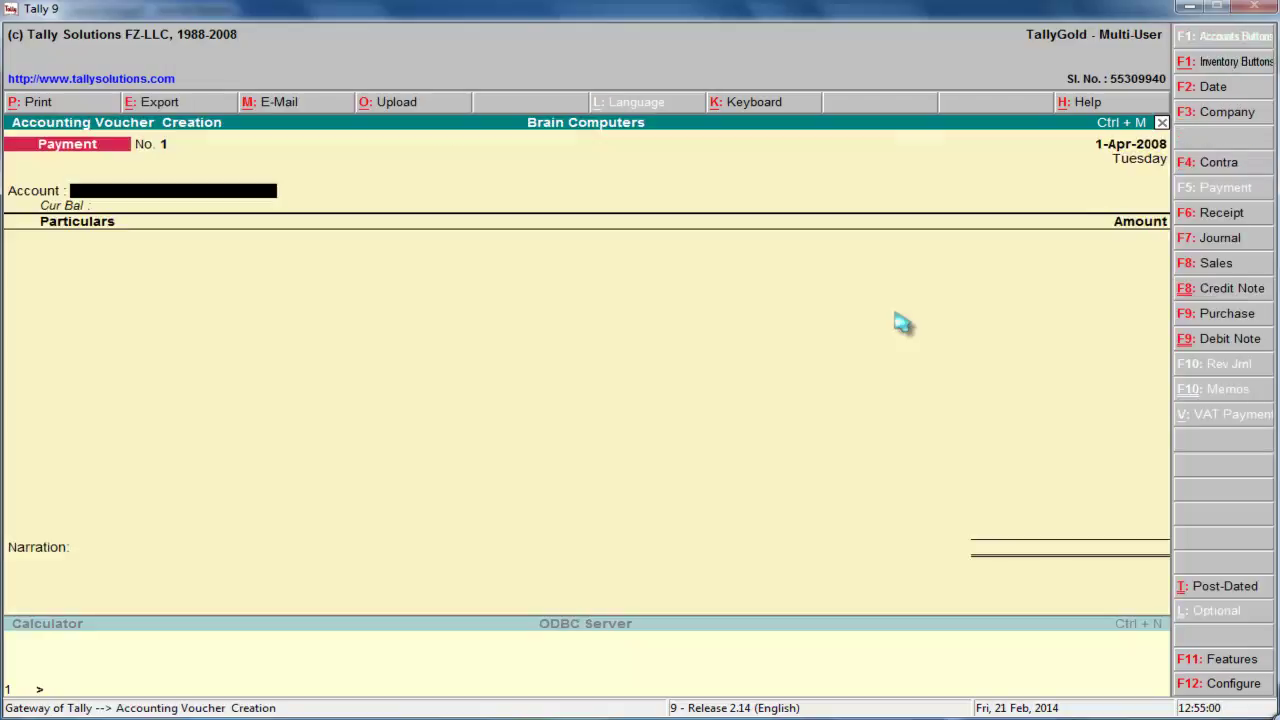
left_click(1220, 238)
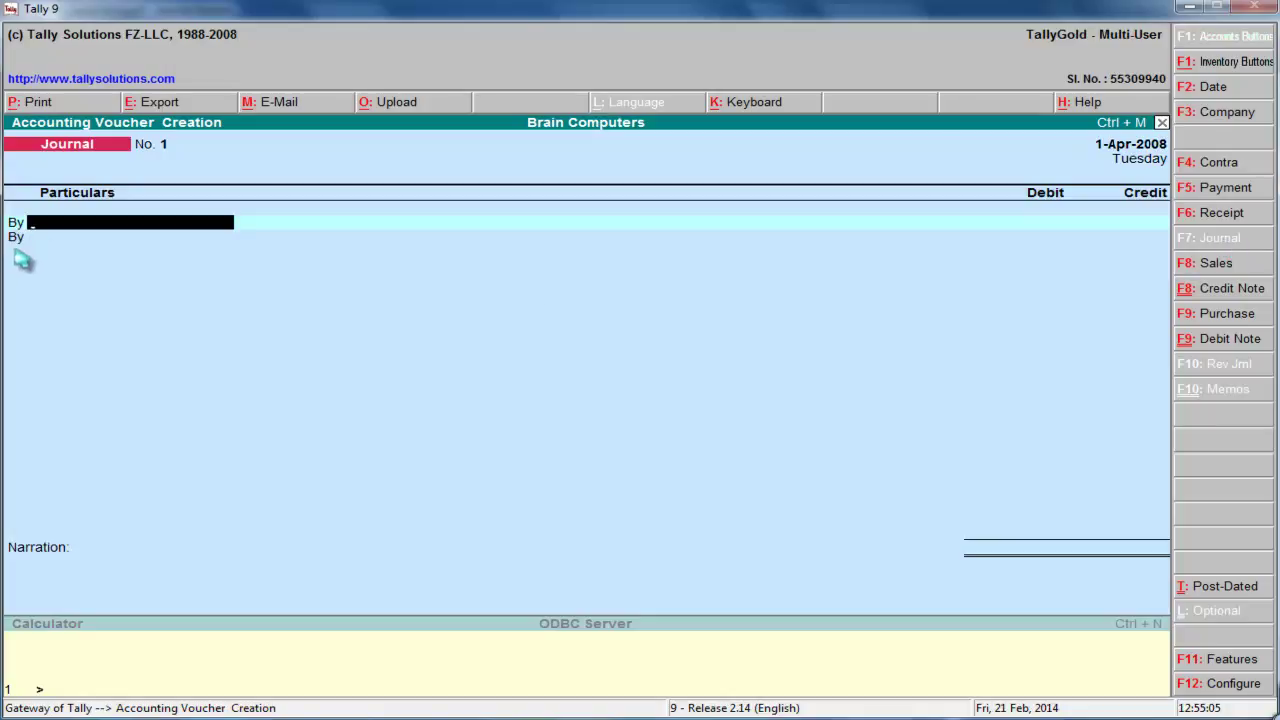
In the voucher configuration, set single entry mode for payment, receipt and contra vouchers to No
left_click(1250, 688)
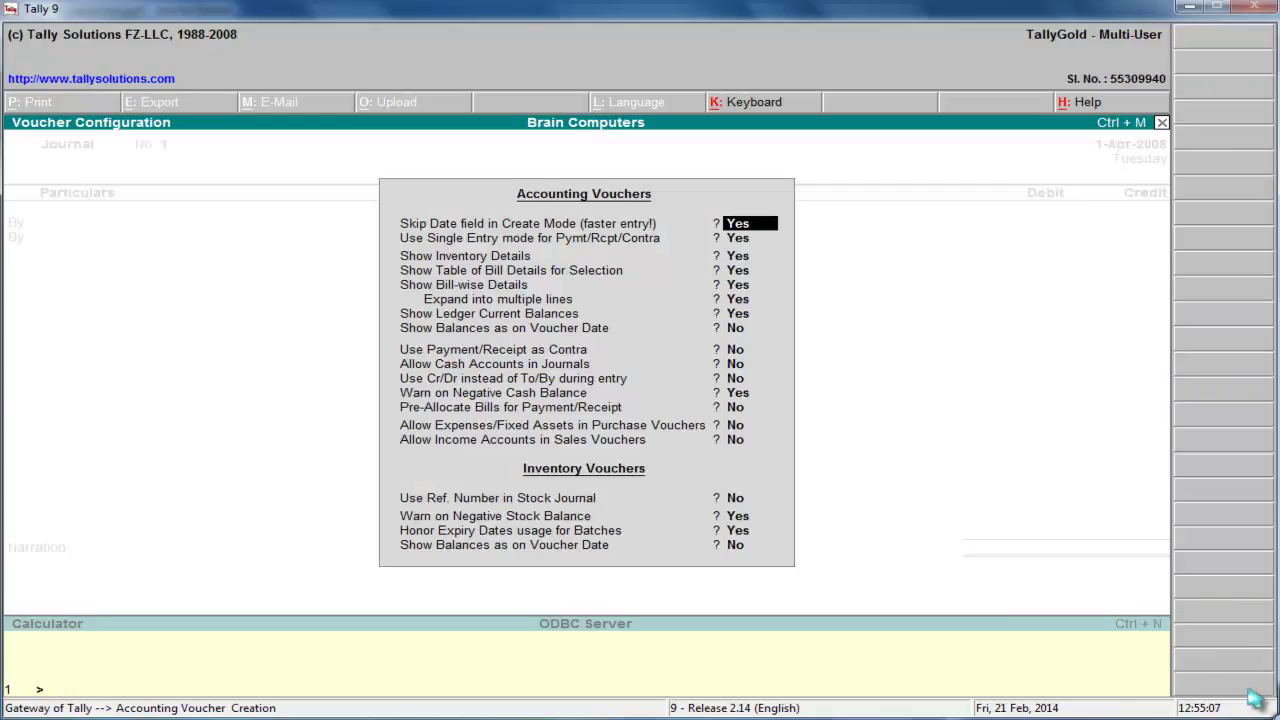
left_click(731, 244)
key("n")
key("Return")
key("Return")
key("Return")
key("Return")
key("Return")
key("Return")
key("Return")
key("Return")
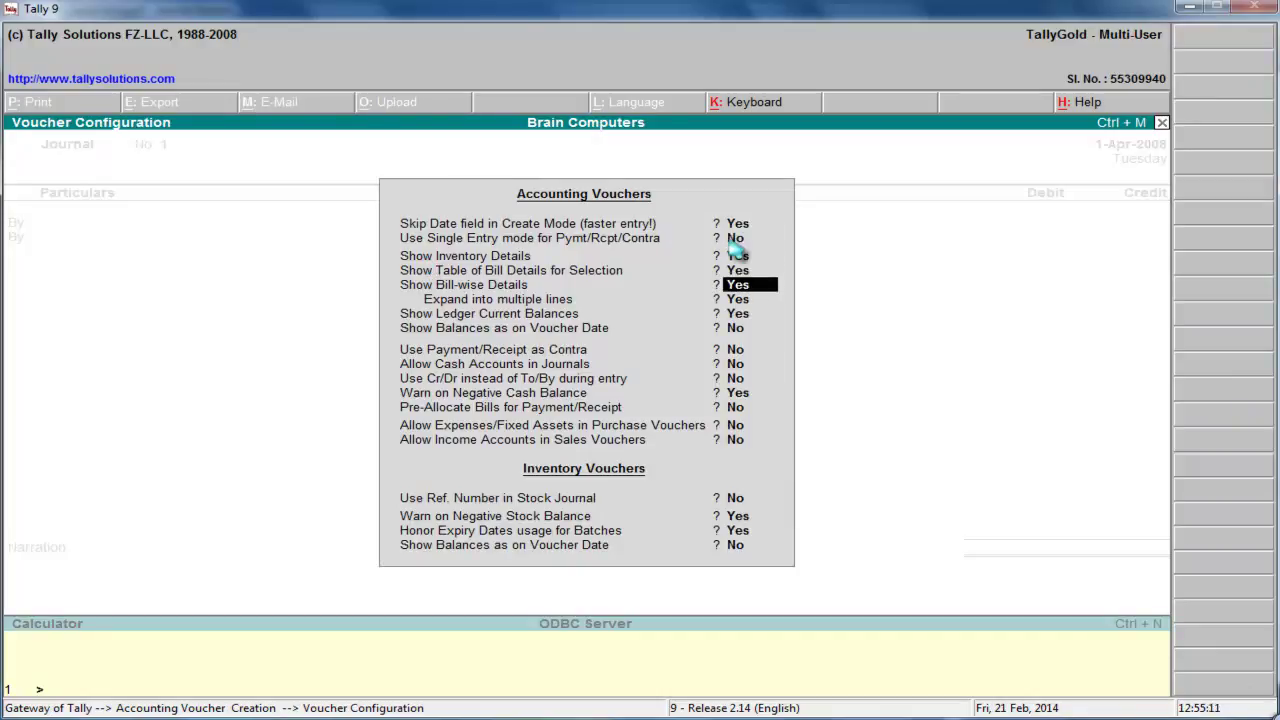
Allow cash accounts in journals, use Cr/Dr instead of To/By during entry, and save the voucher configuration
type("ye")
key("Return")
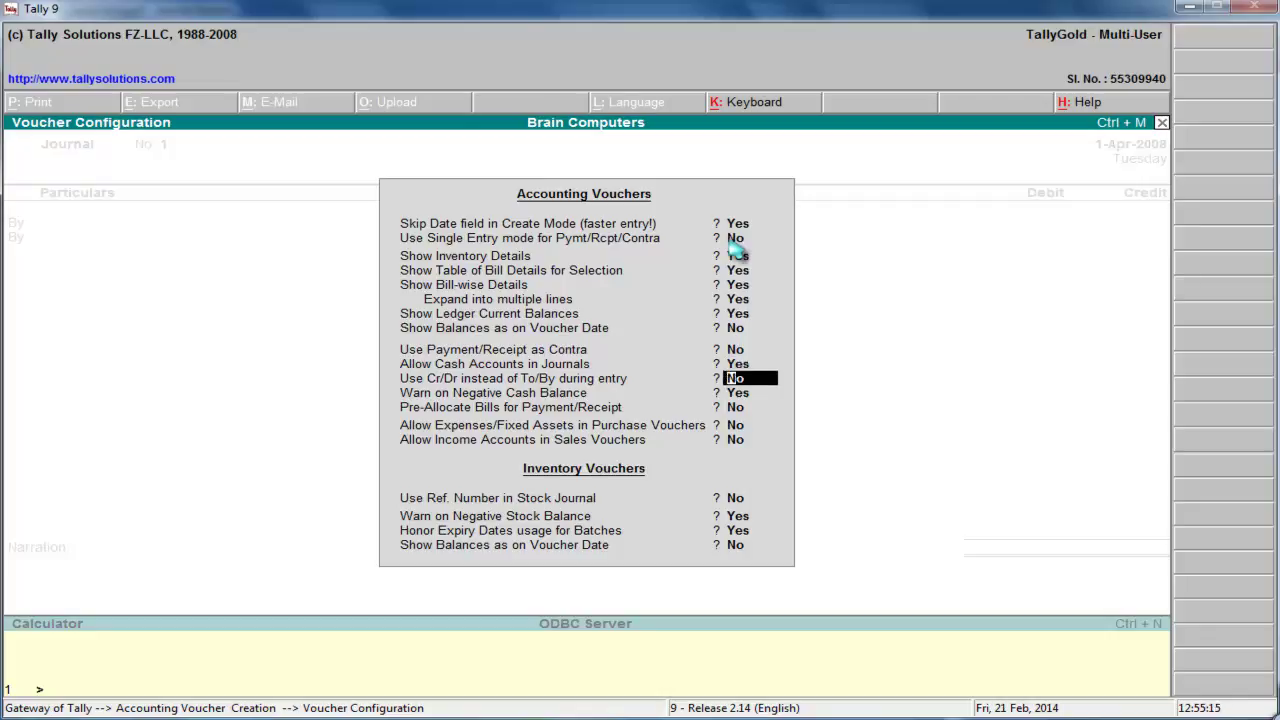
type("yes")
key("Return")
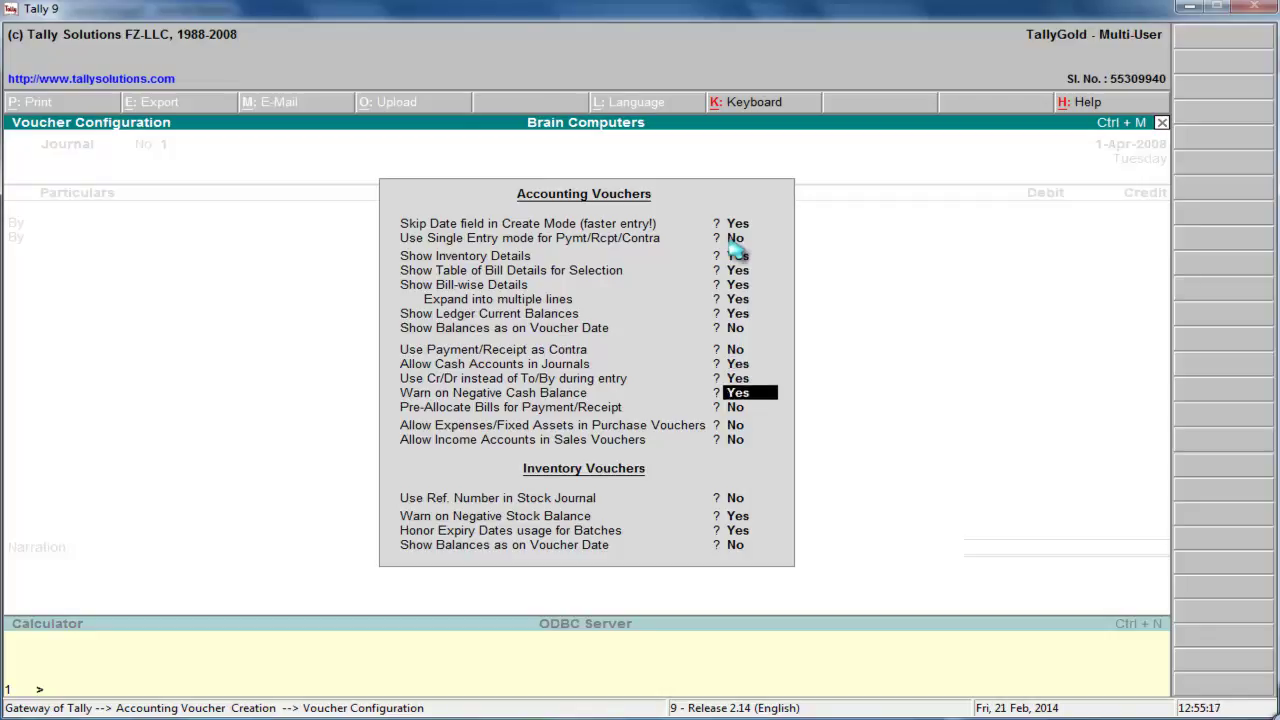
key("ctrl+a")
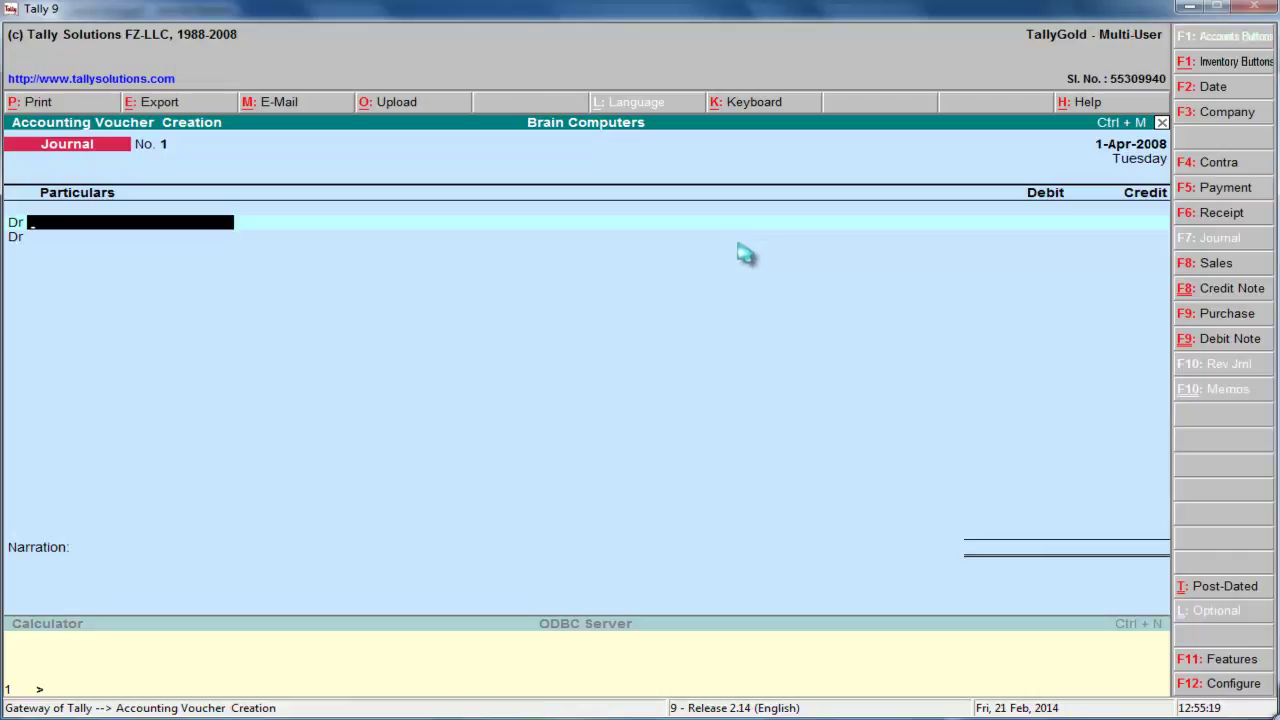
left_click(1210, 212)
left_click(1222, 190)
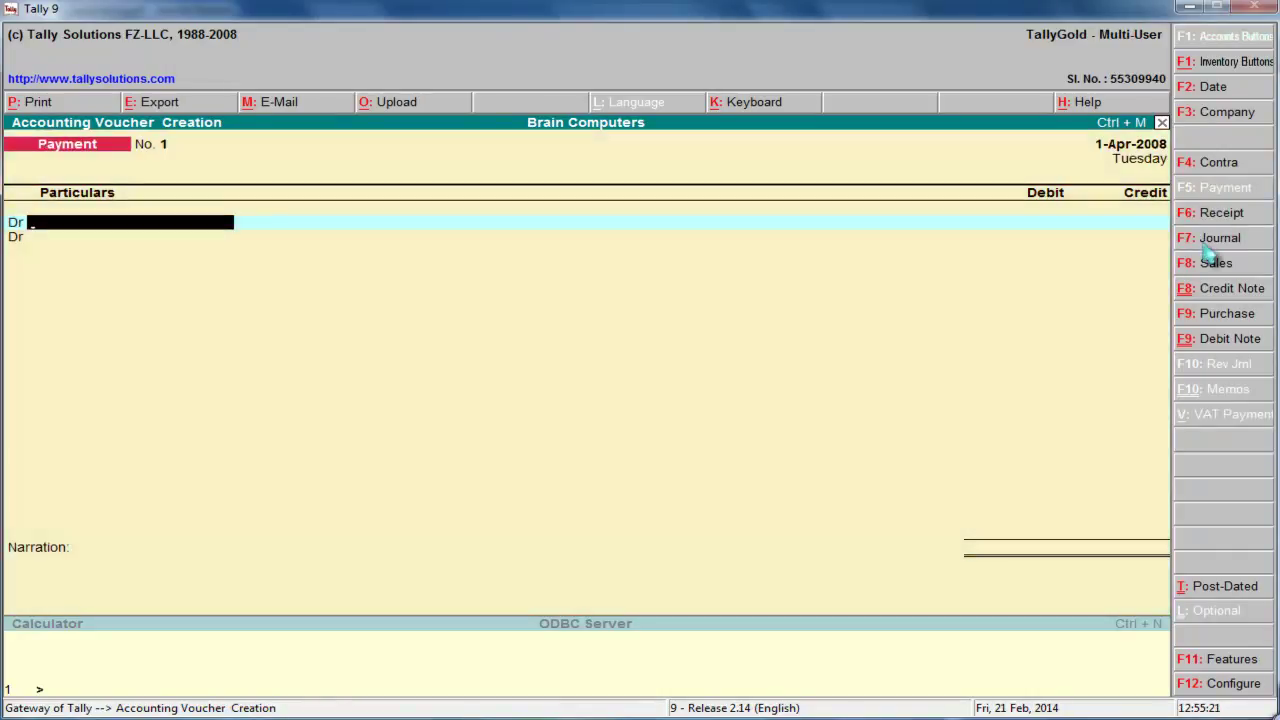
left_click(1208, 244)
Debit the Cash ledger with 25,00,000 on the first line of the journal voucher
type("C")
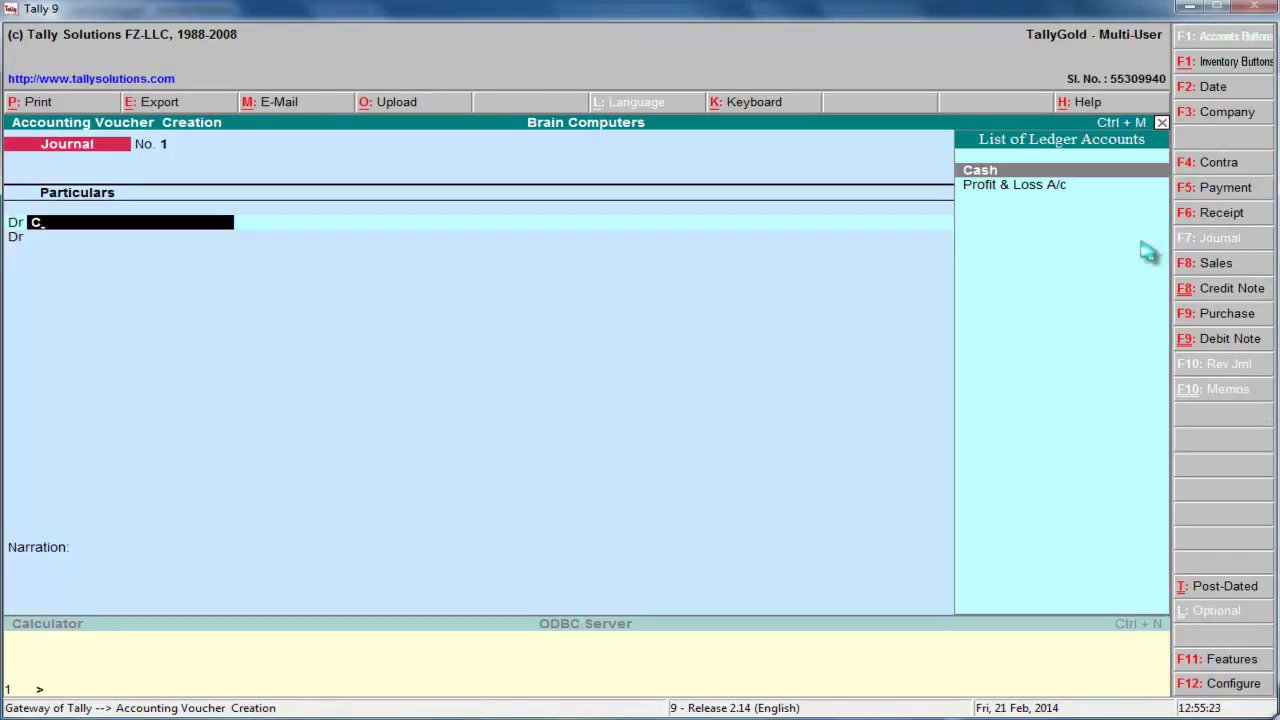
key("Return")
type("25,00,000")
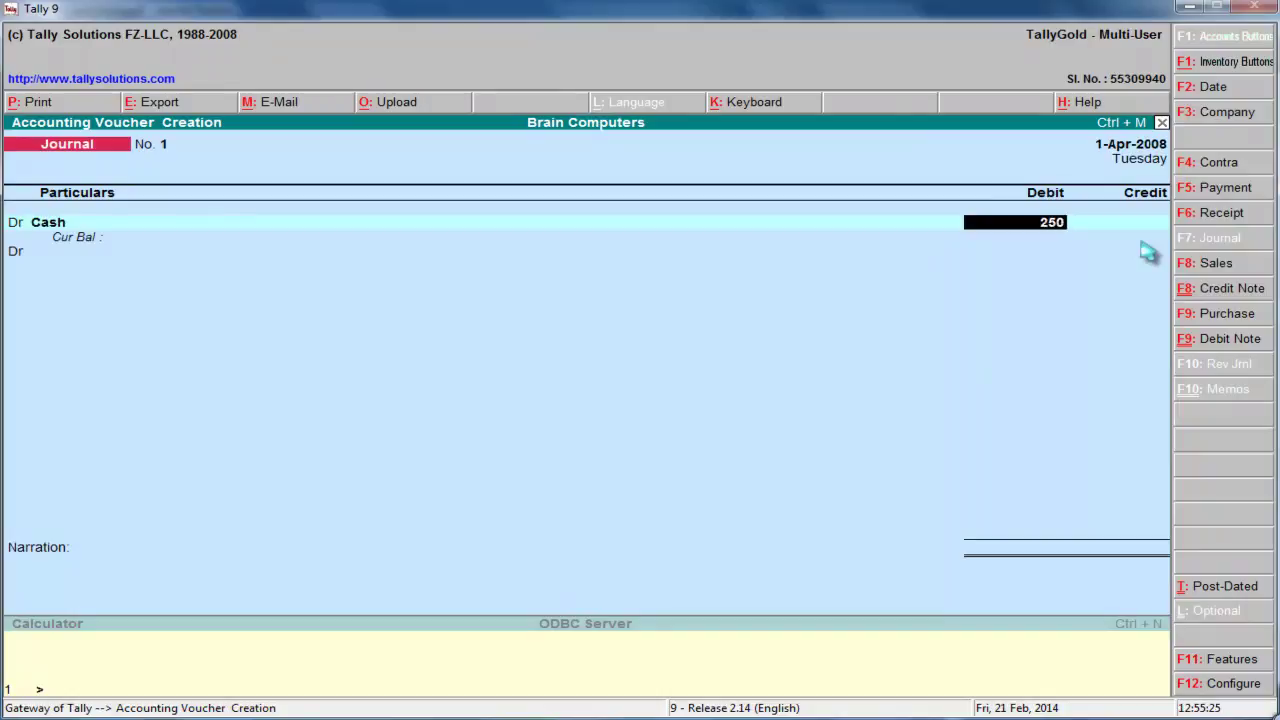
key("Return")
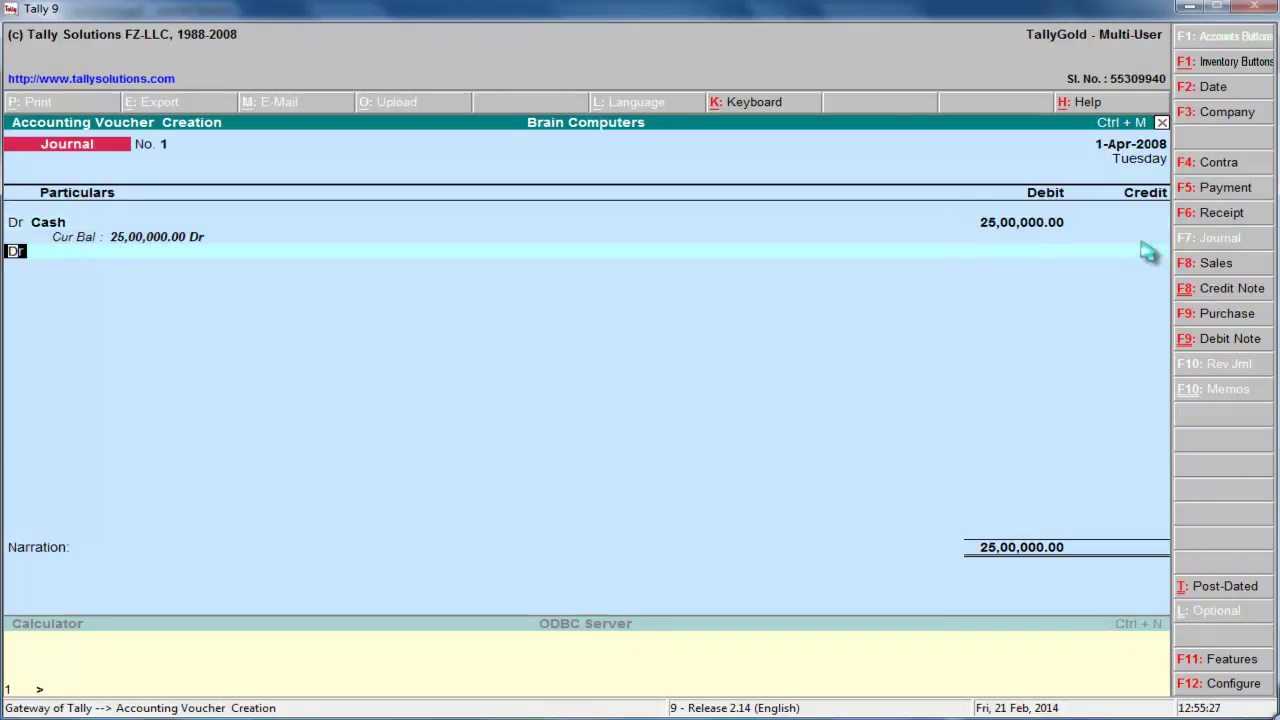
Add a debit line with a new Building ledger under Fixed Assets and debit it with 10,00,000
type("dr")
key("Return")
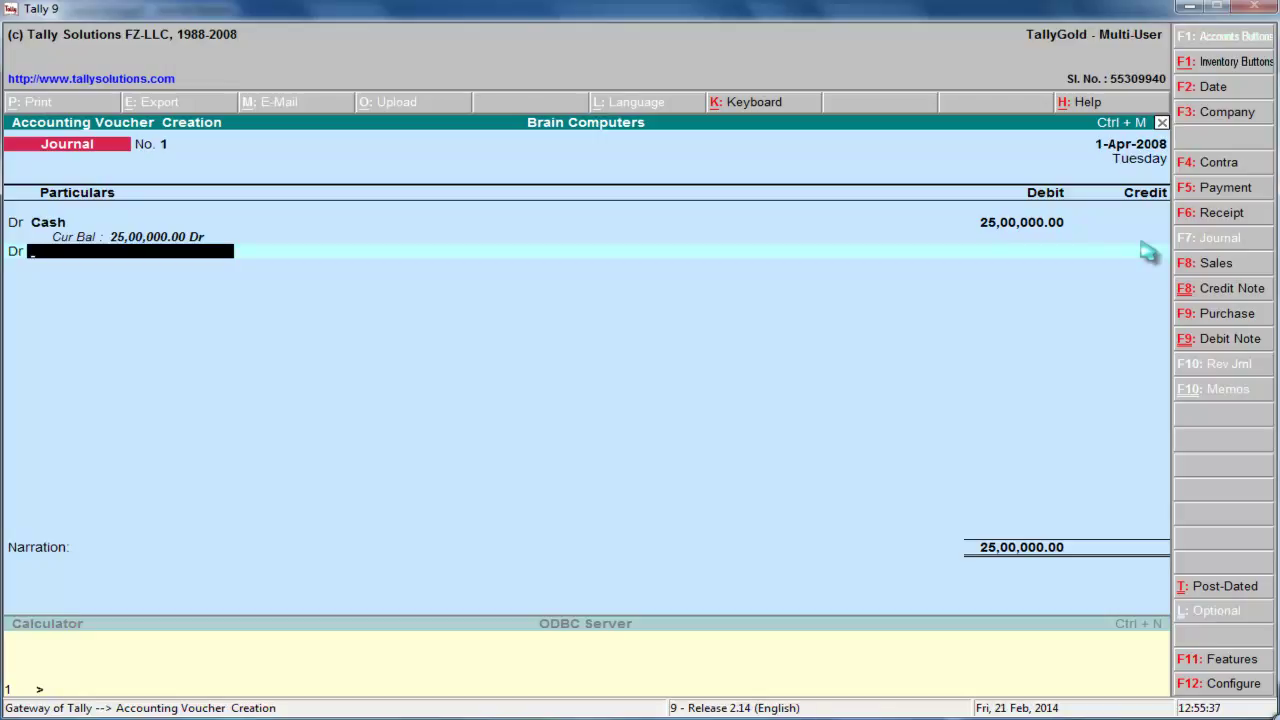
key("alt+c")
type("B")
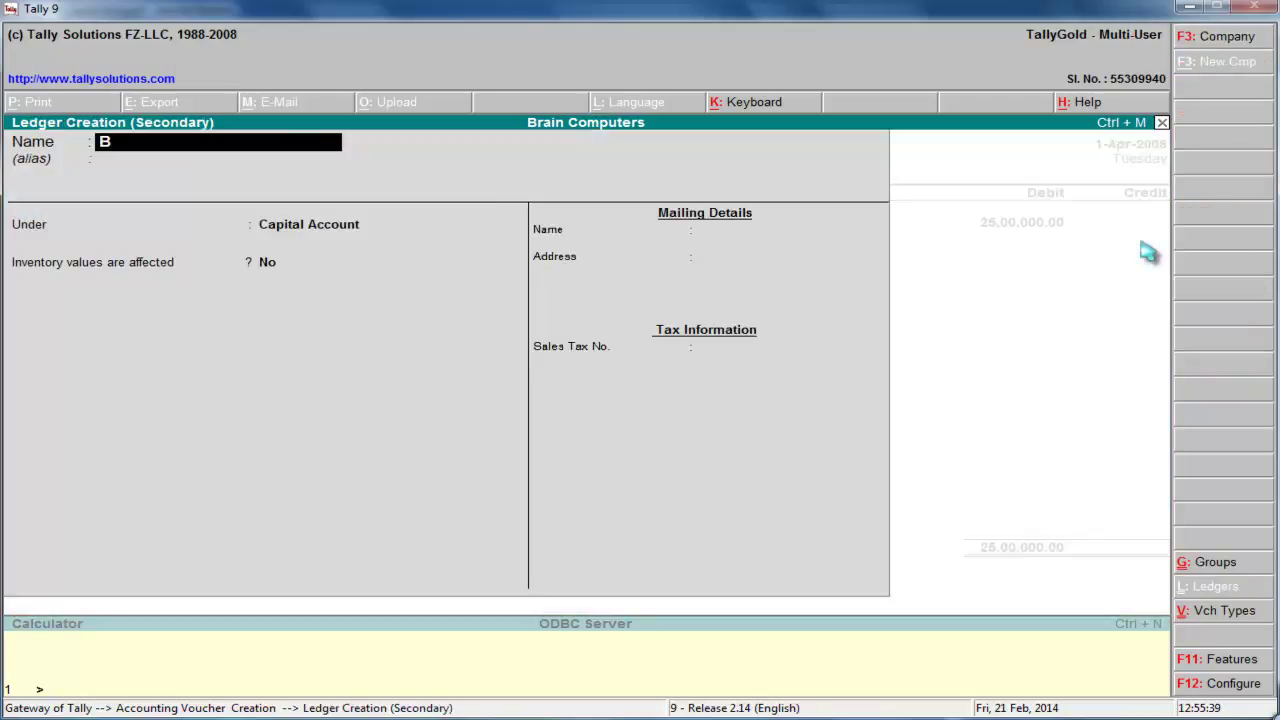
type("uilding")
key("Return")
key("Return")
type("F")
key("Return")
key("Return")
key("Return")
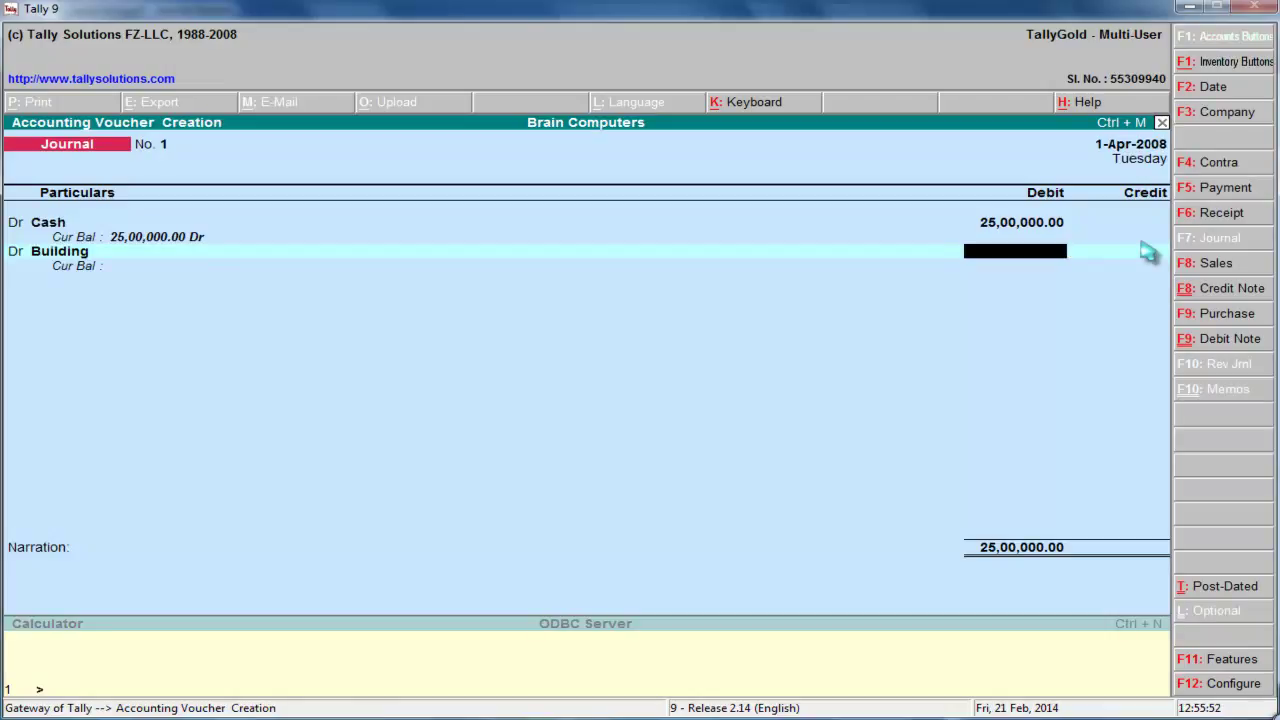
type("1000000")
key("Return")
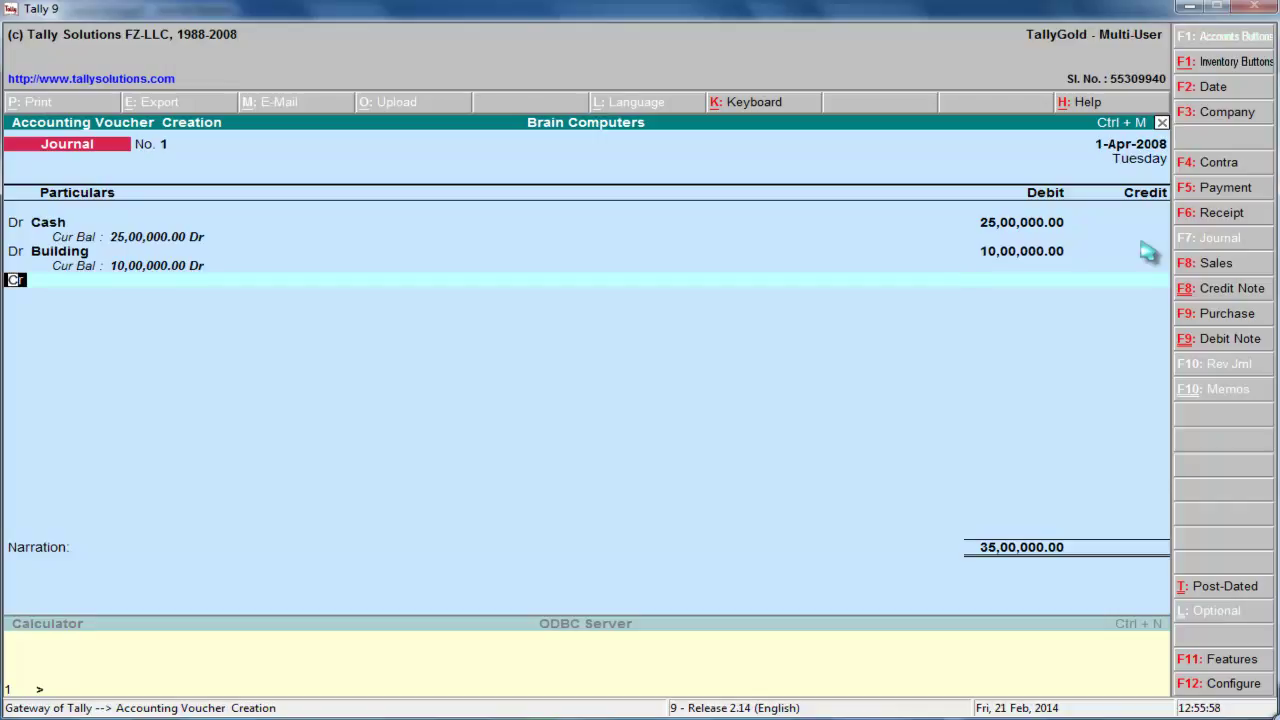
Add a debit line with a new Furniture ledger under Fixed Assets and debit it with 50,000
type("dr")
key("Return")
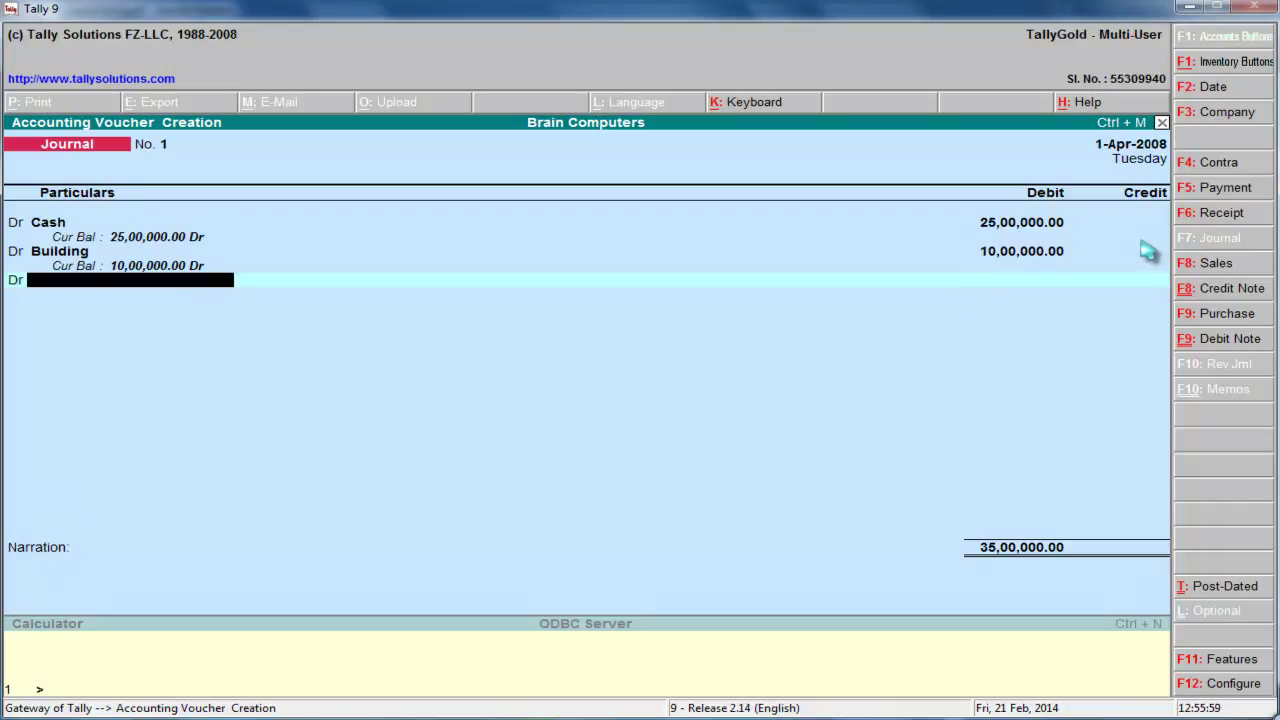
key("alt+c")
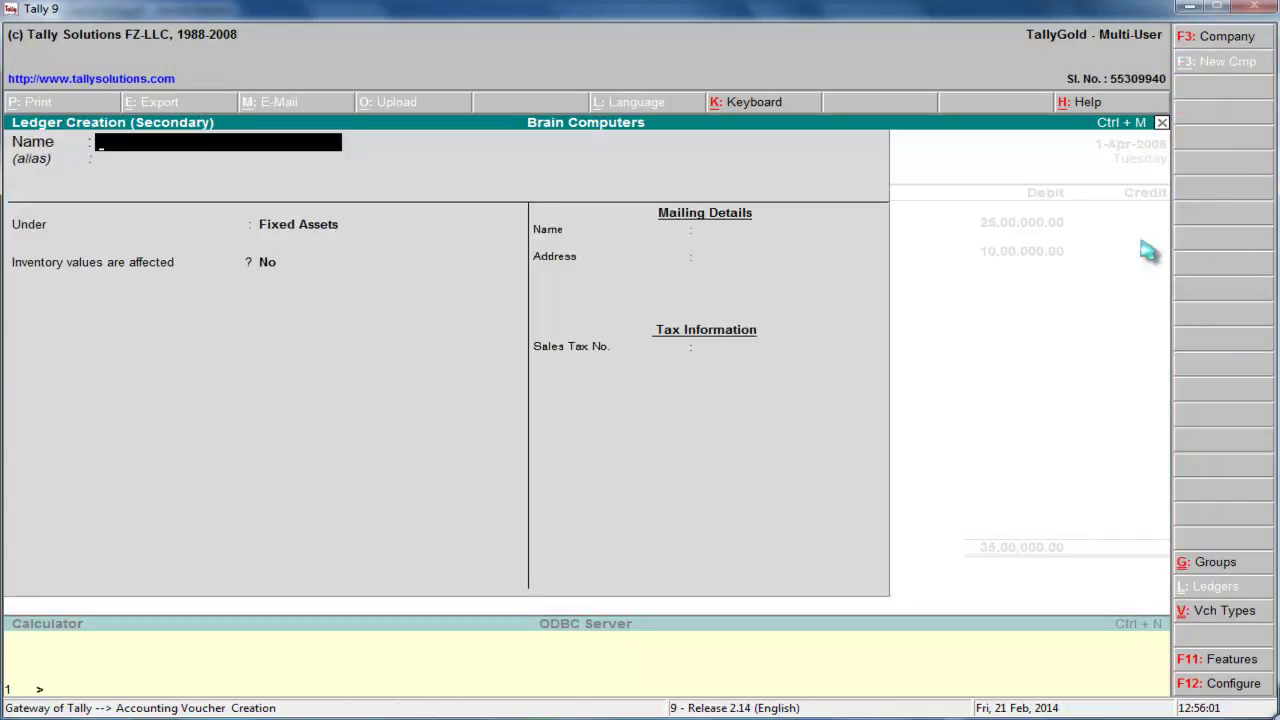
type("Fur")
key("Return")
key("Return")
key("Return")
key("Return")
key("Return")
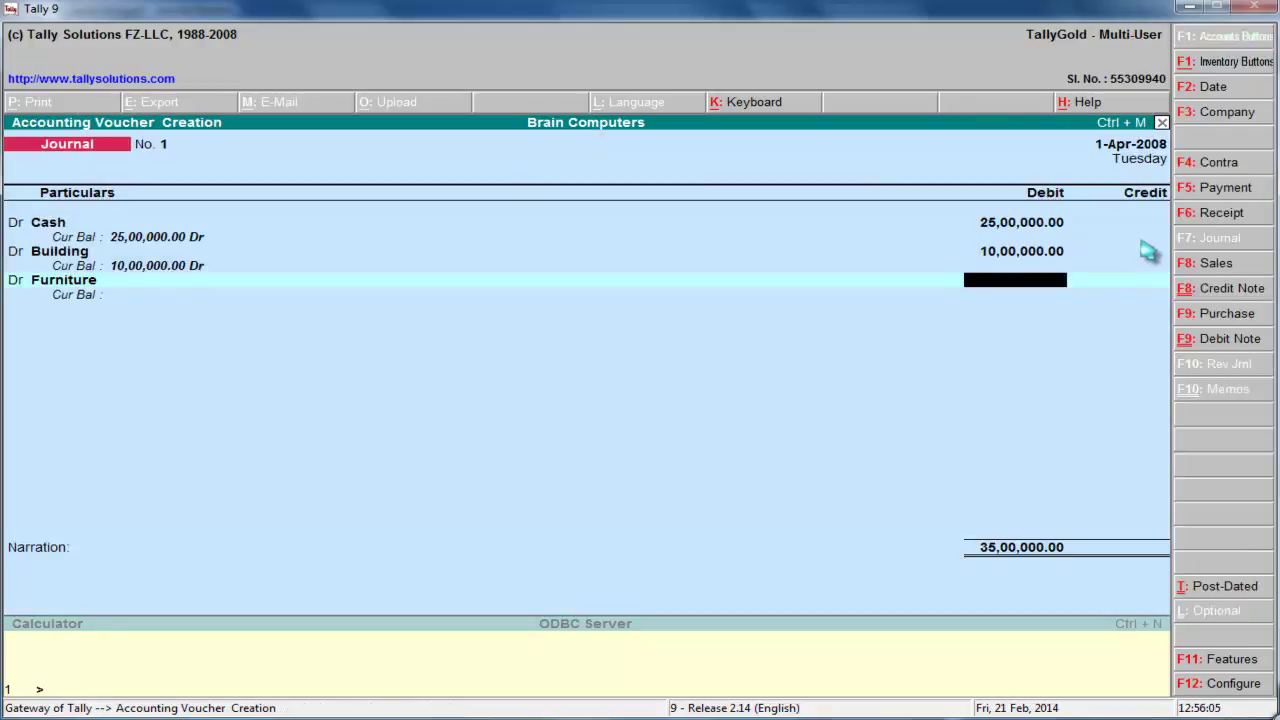
type("50000")
key("Return")
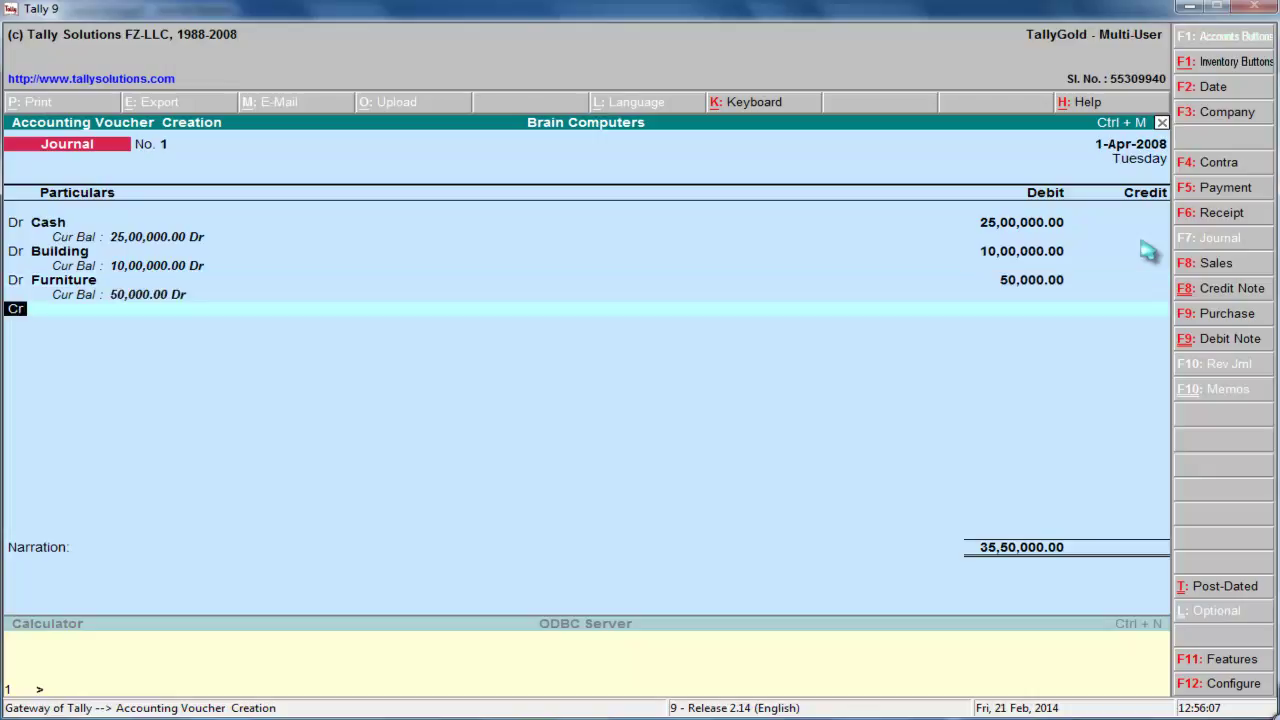
Credit 35,50,000 to a new Capital ledger under Capital Account and save the journal voucher without a narration
key("Return")
key("alt+c")
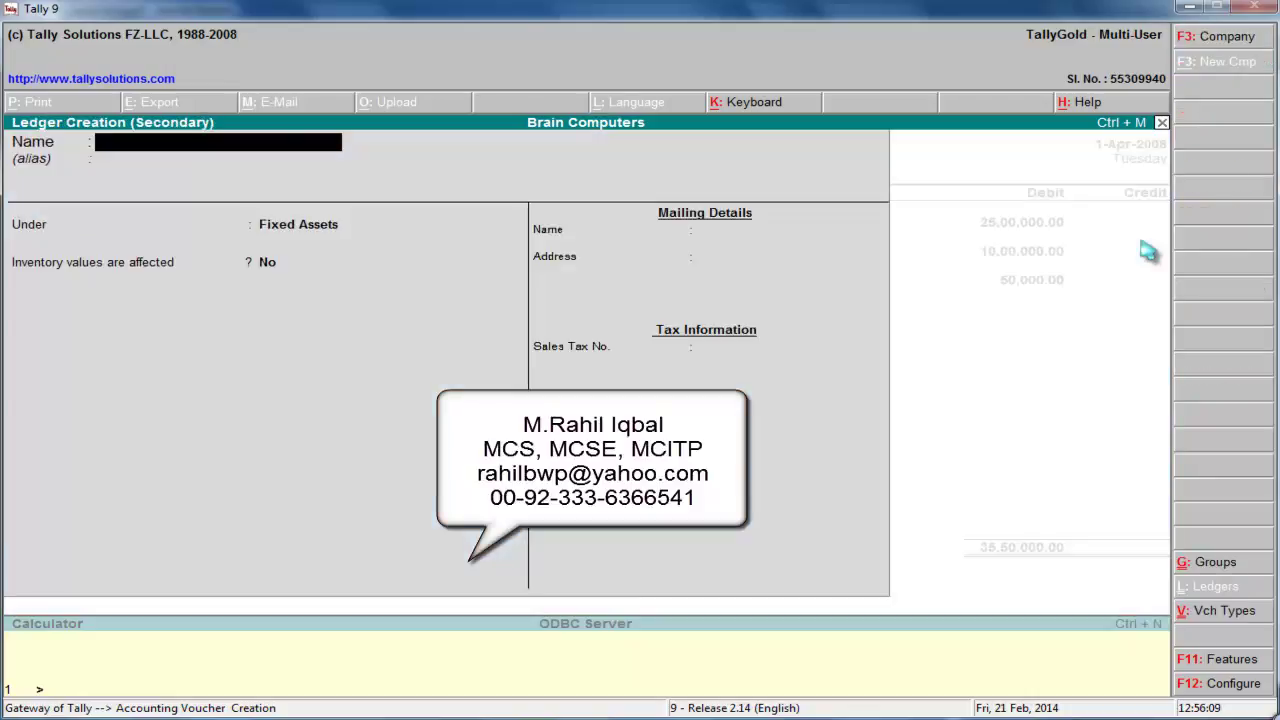
type("Capital")
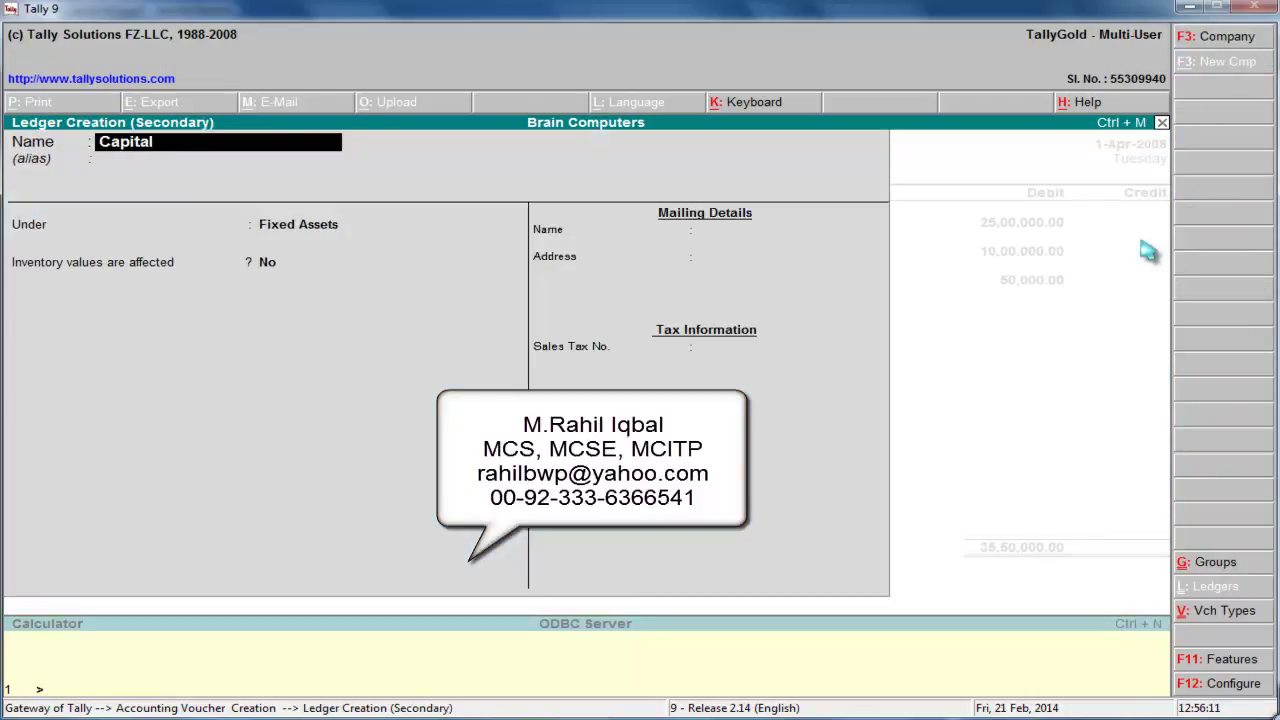
key("Return")
type("C")
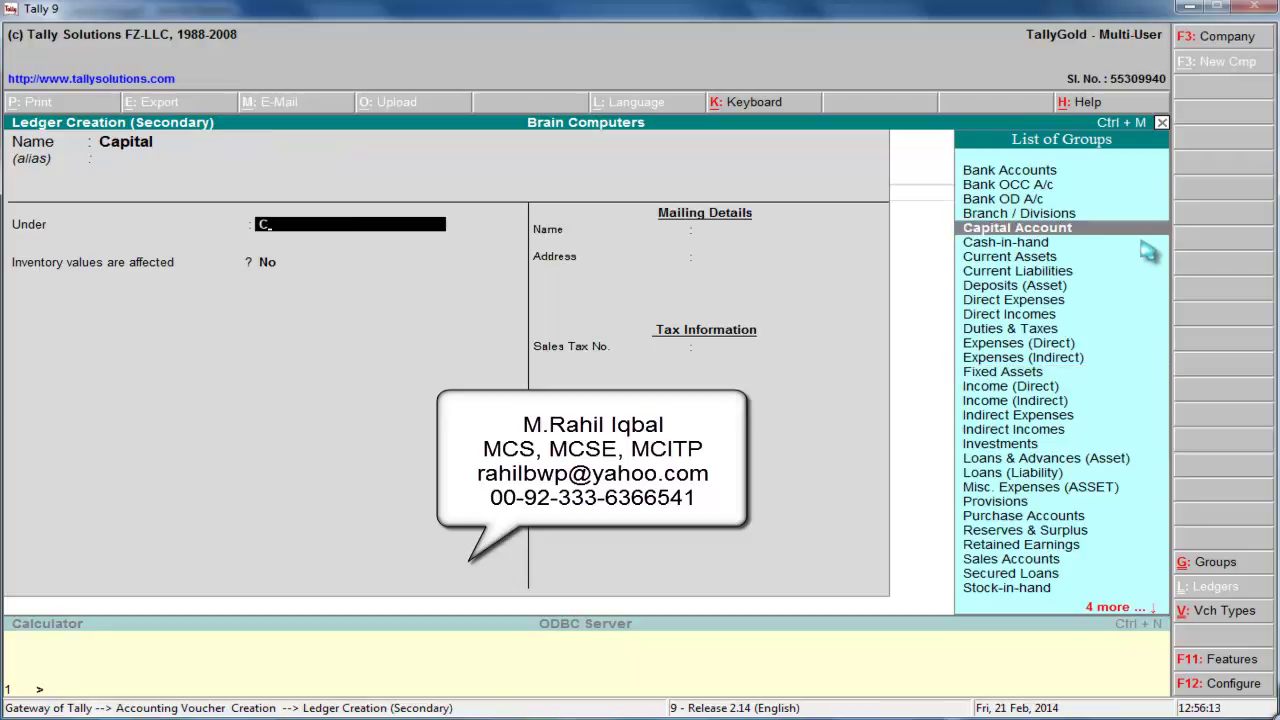
key("Return")
key("Return")
key("Return")
key("Return")
key("Return")
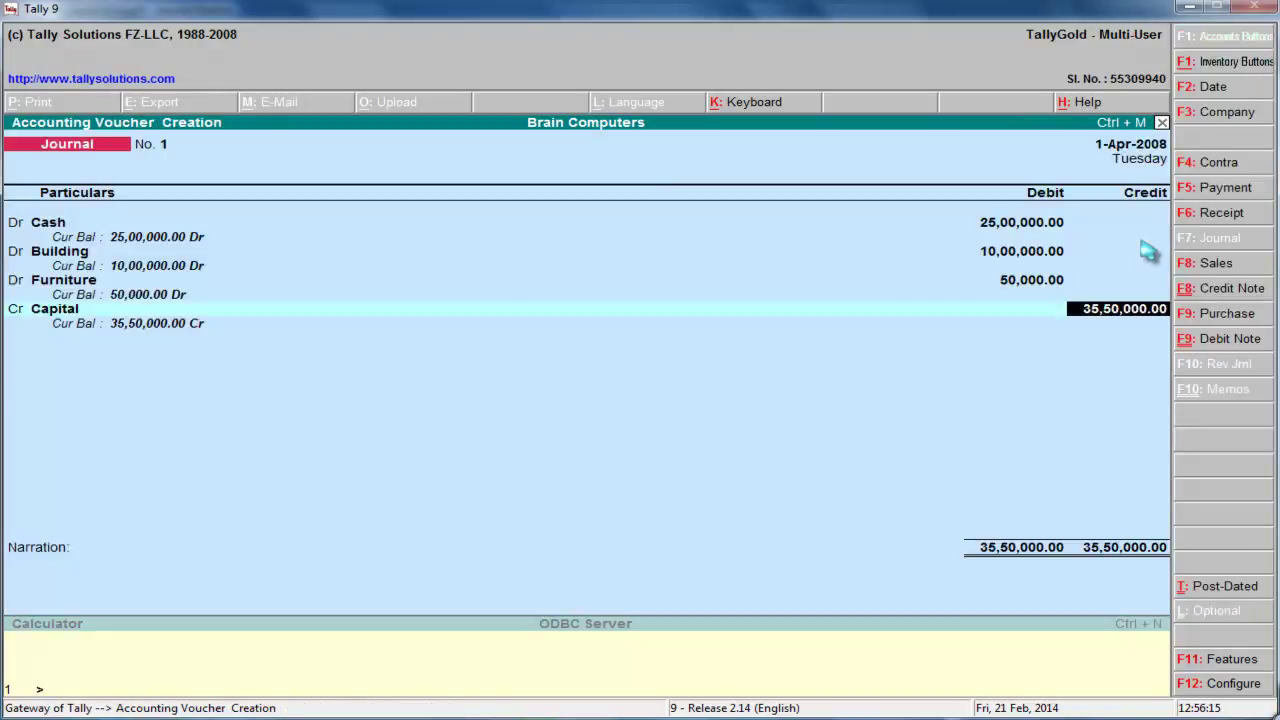
key("Return")
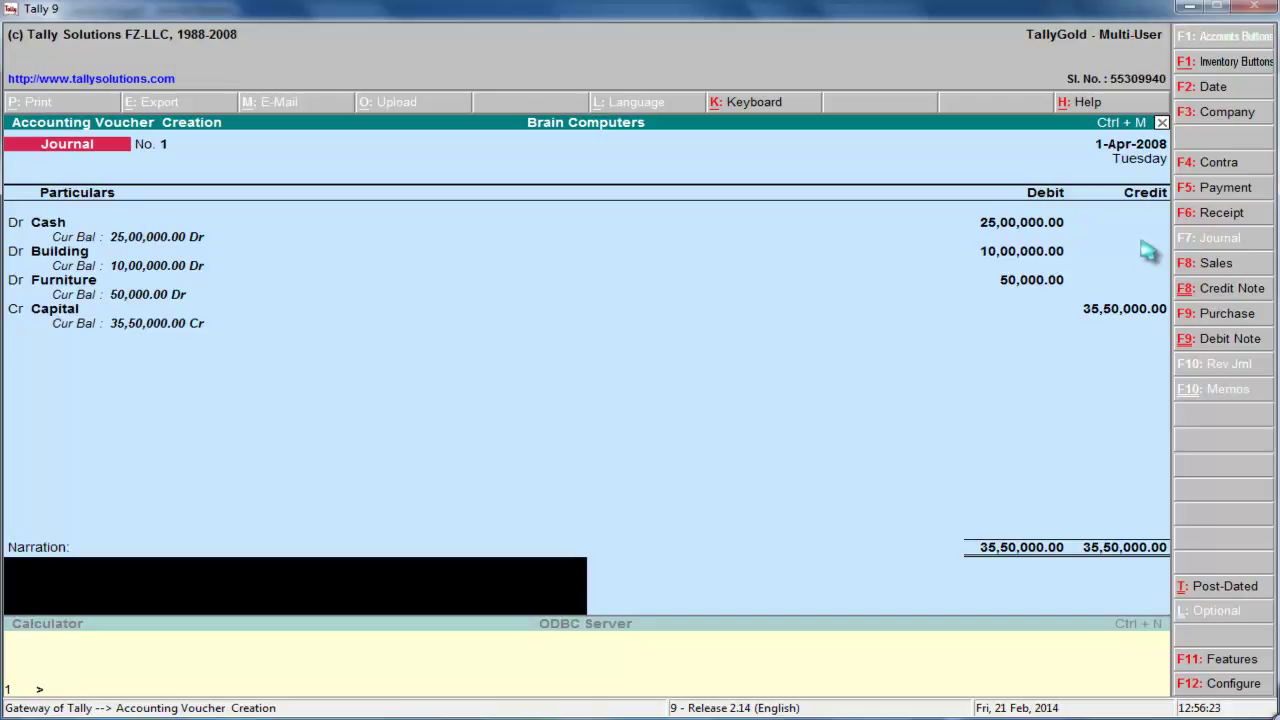
key("Return")
Switch to the PDF, highlight the 5-7-2006 cash deposit in bank transaction, and return to Tally
left_click(1190, 7)
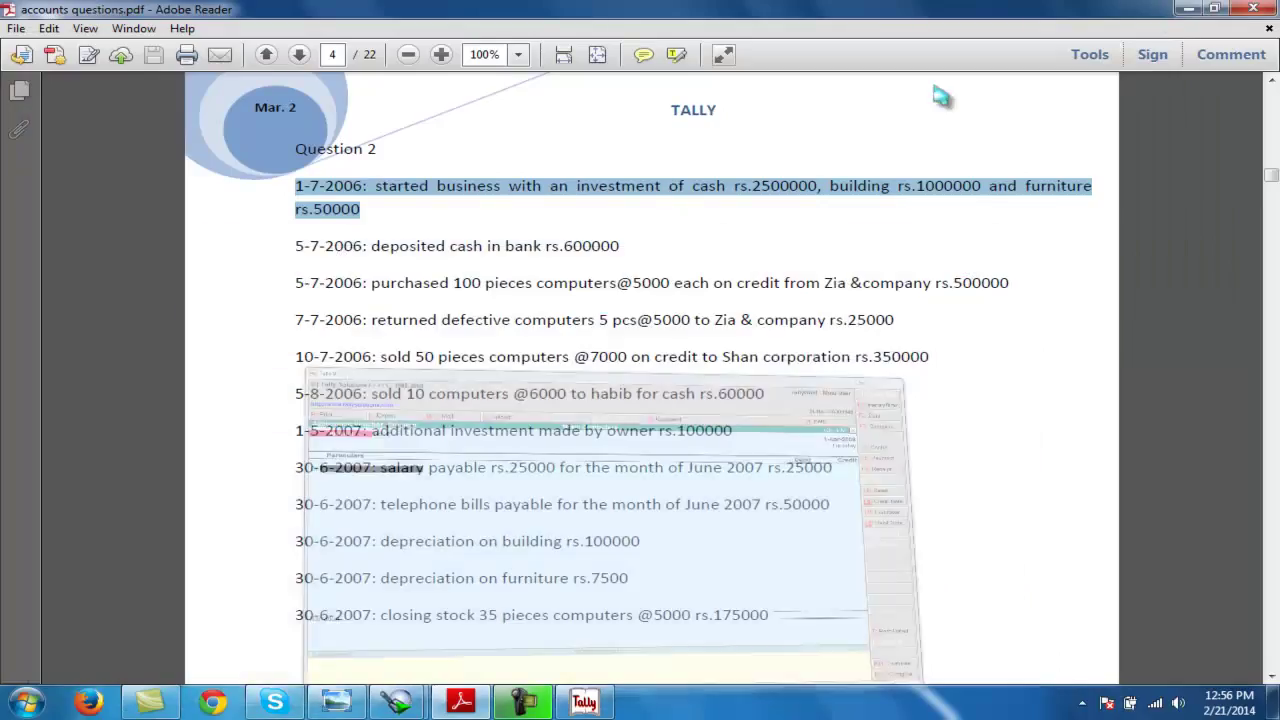
left_click_drag(295, 246, 620, 246)
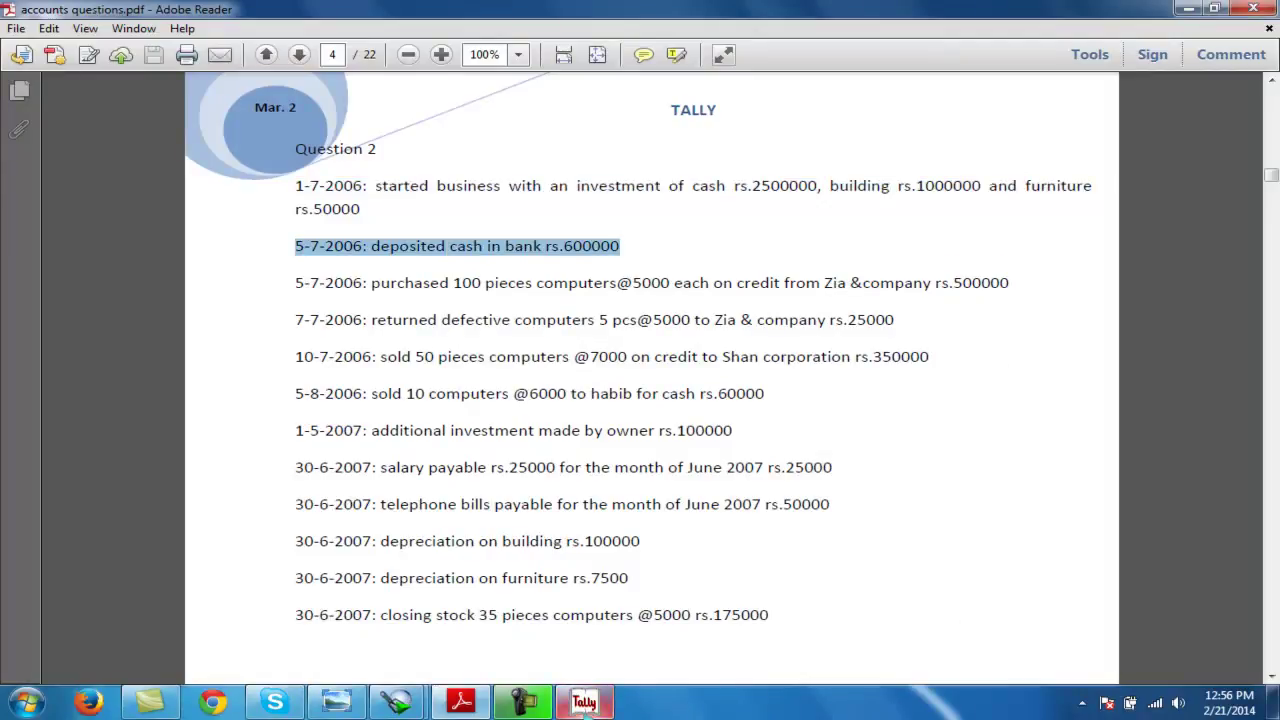
left_click(584, 702)
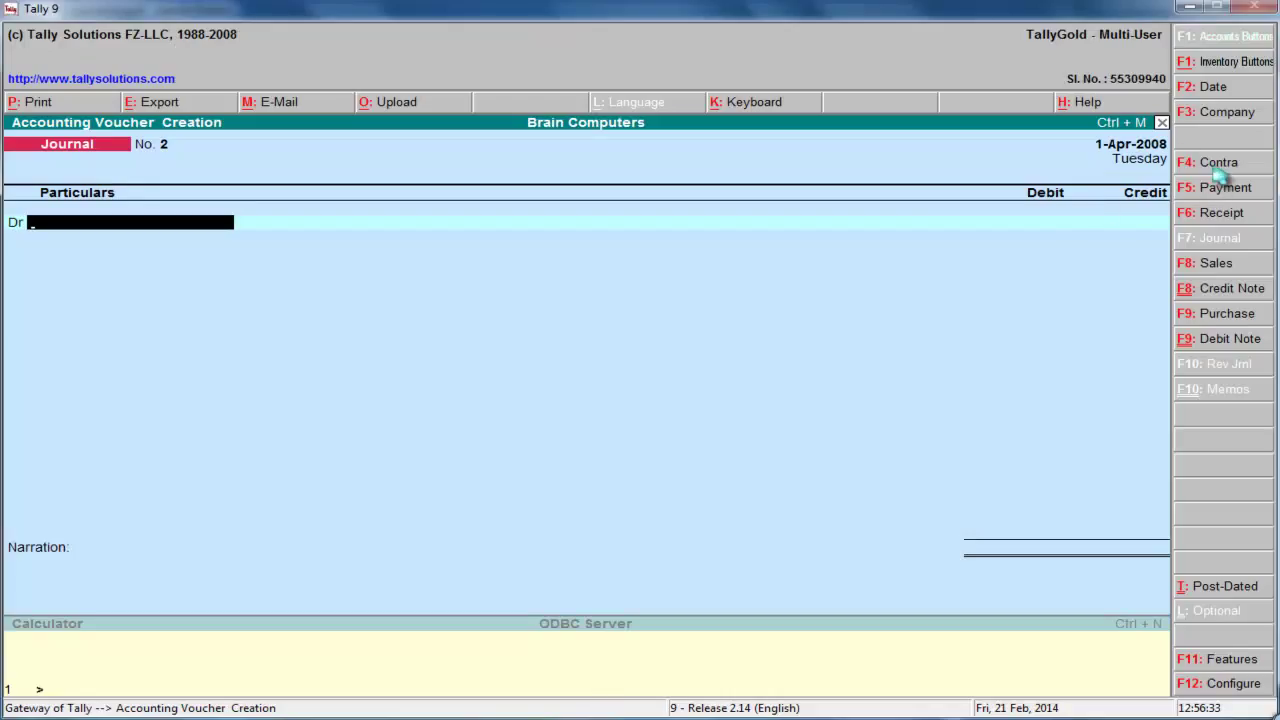
Start a Contra voucher and credit the Cash ledger with 6,00,000
left_click(1216, 170)
type("C")
key("Return")
type("600000")
key("Return")
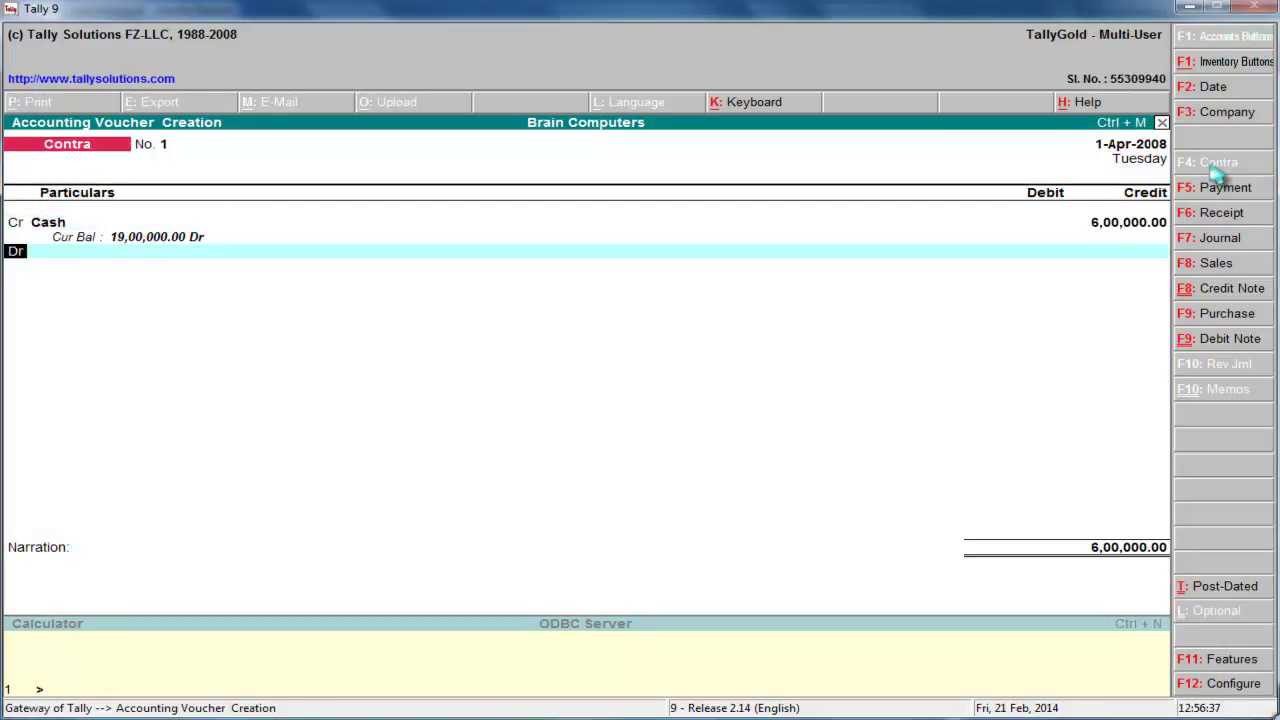
Debit 6,00,000 to a new Bank ledger under Bank Accounts and save the Contra voucher without a narration
key("alt+c")
type("Bank")
key("Return")
key("Return")
type("b")
key("Return")
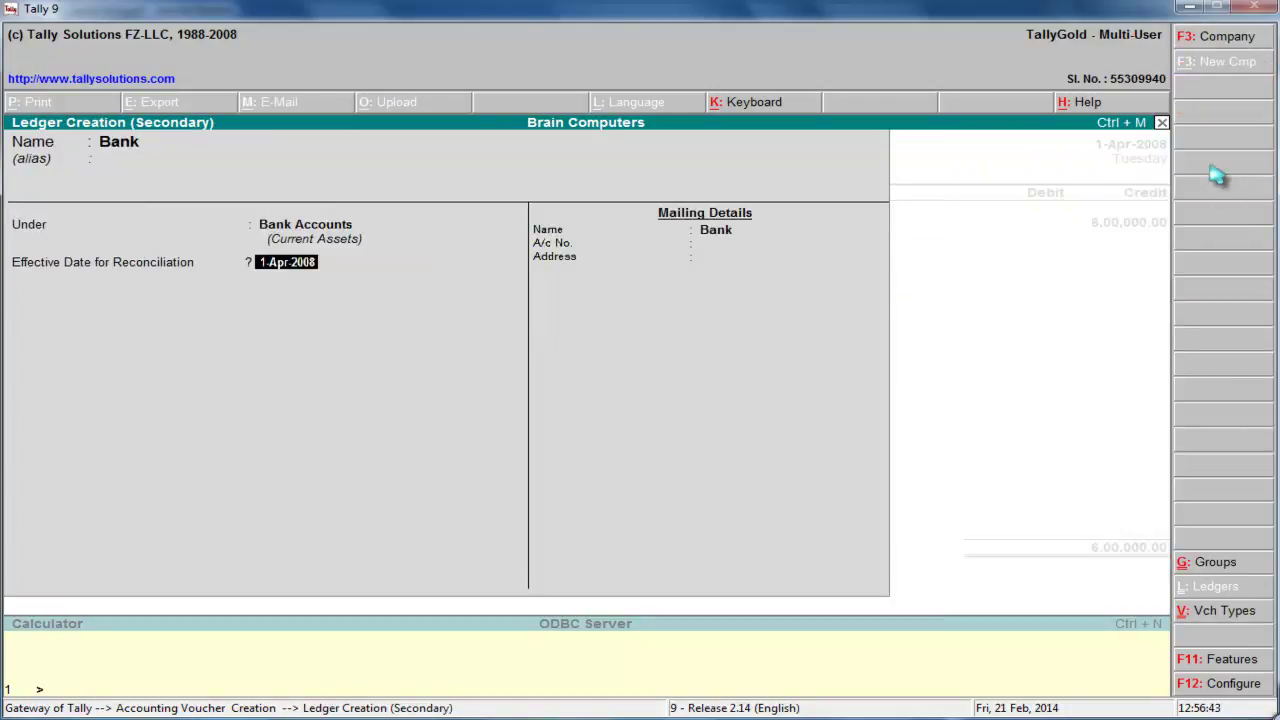
key("Return")
key("Return")
key("Return")
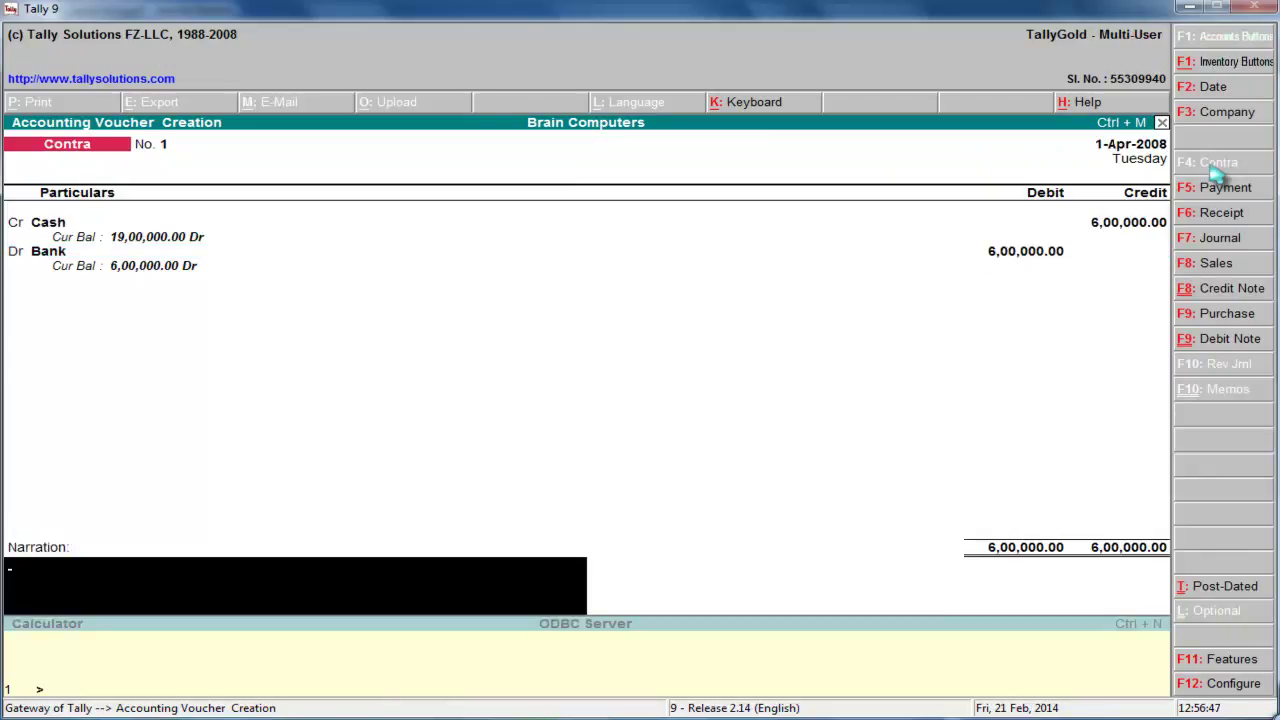
key("Return")
key("Return")
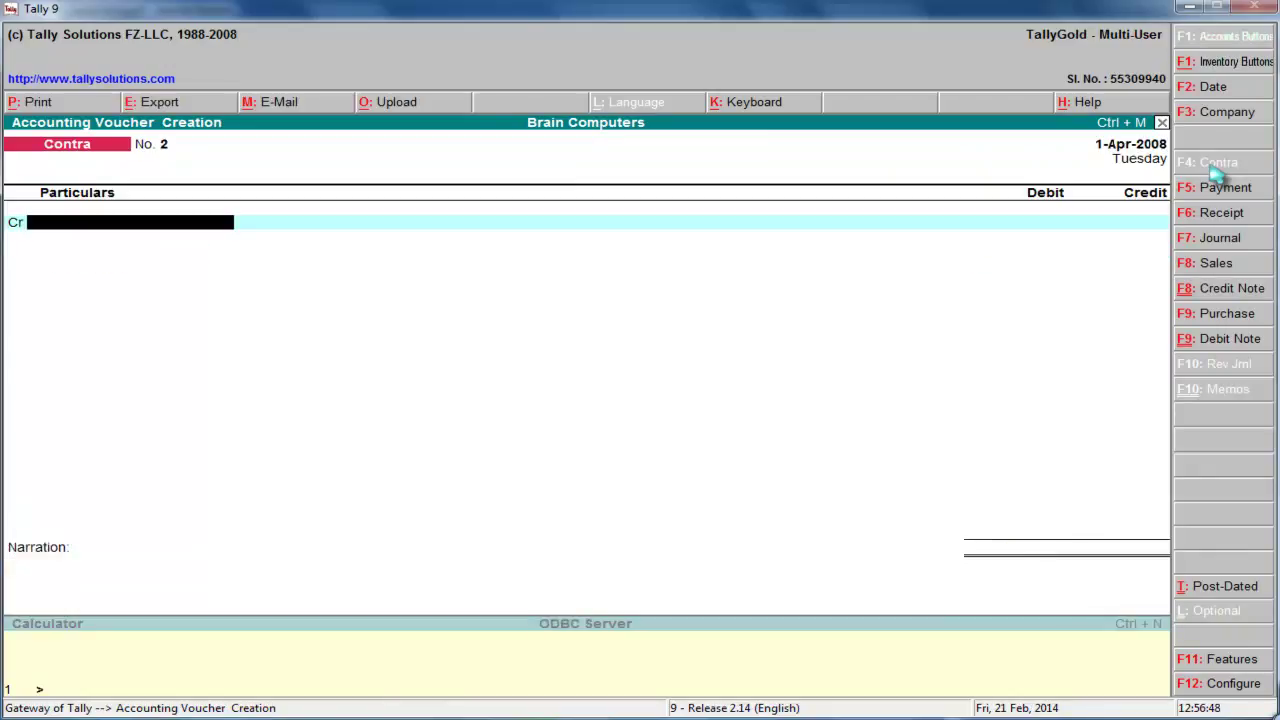
Switch to the PDF, highlight the start of the 5-7-2006 computer purchase transaction, and return to Tally
left_click(1189, 8)
key("F9")
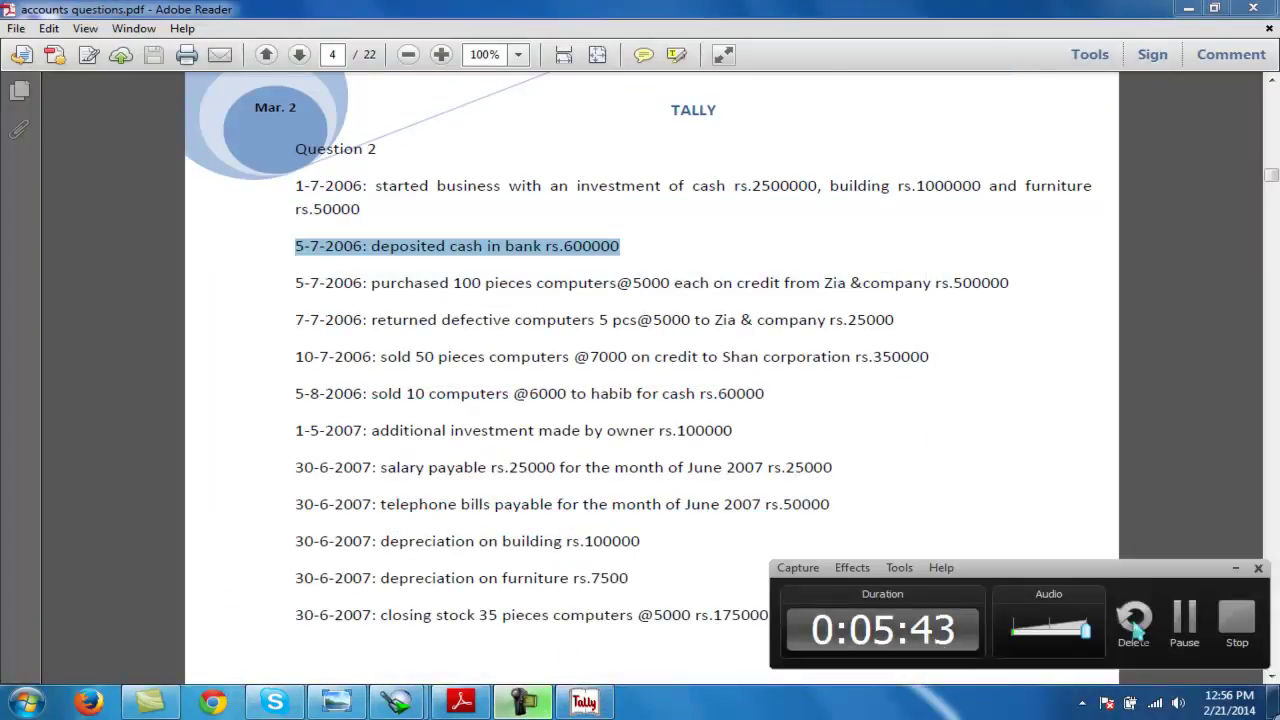
key("F9")
left_click_drag(295, 283, 533, 283)
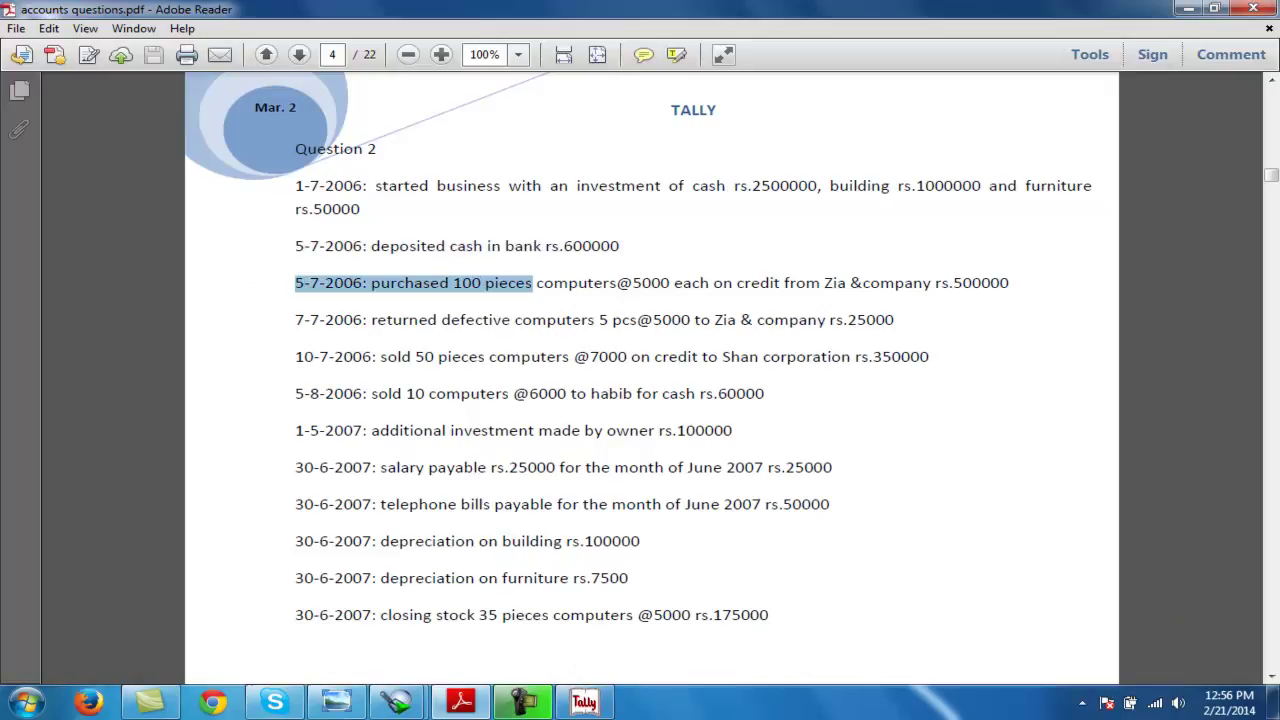
left_click(584, 702)
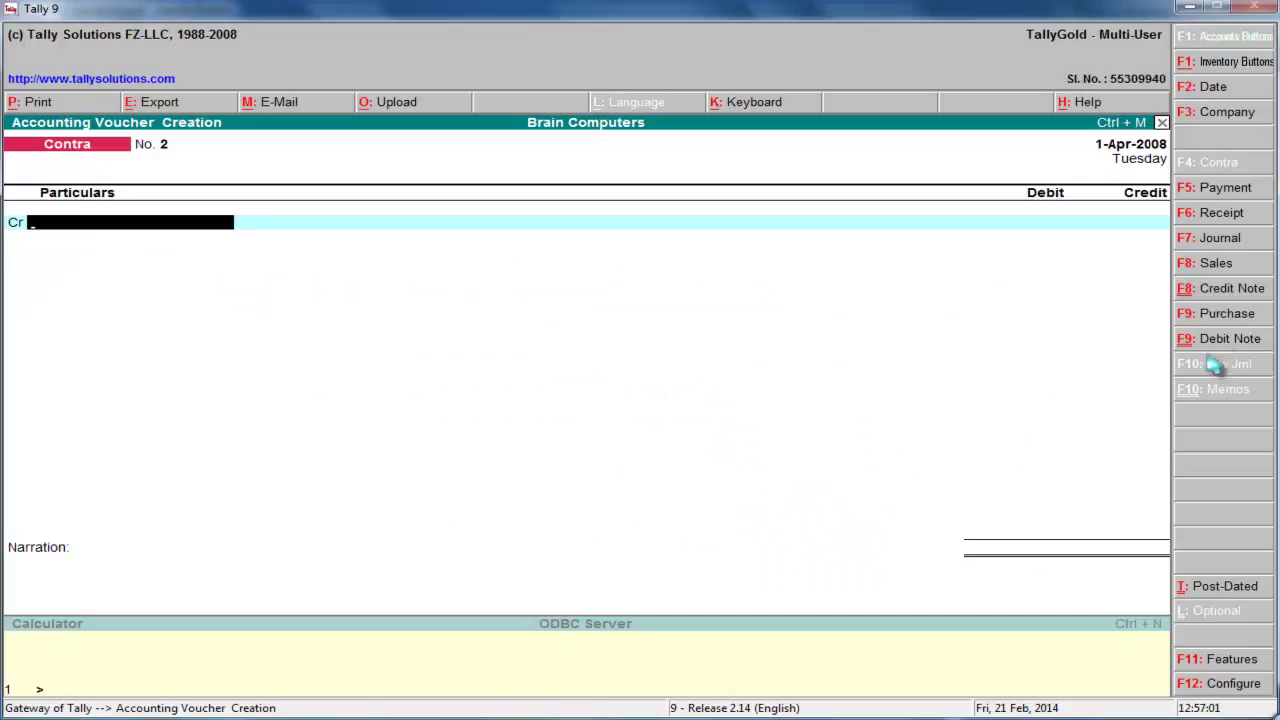
Start a Purchase voucher with the reference p1
left_click(1220, 322)
type("p1")
key("Return")
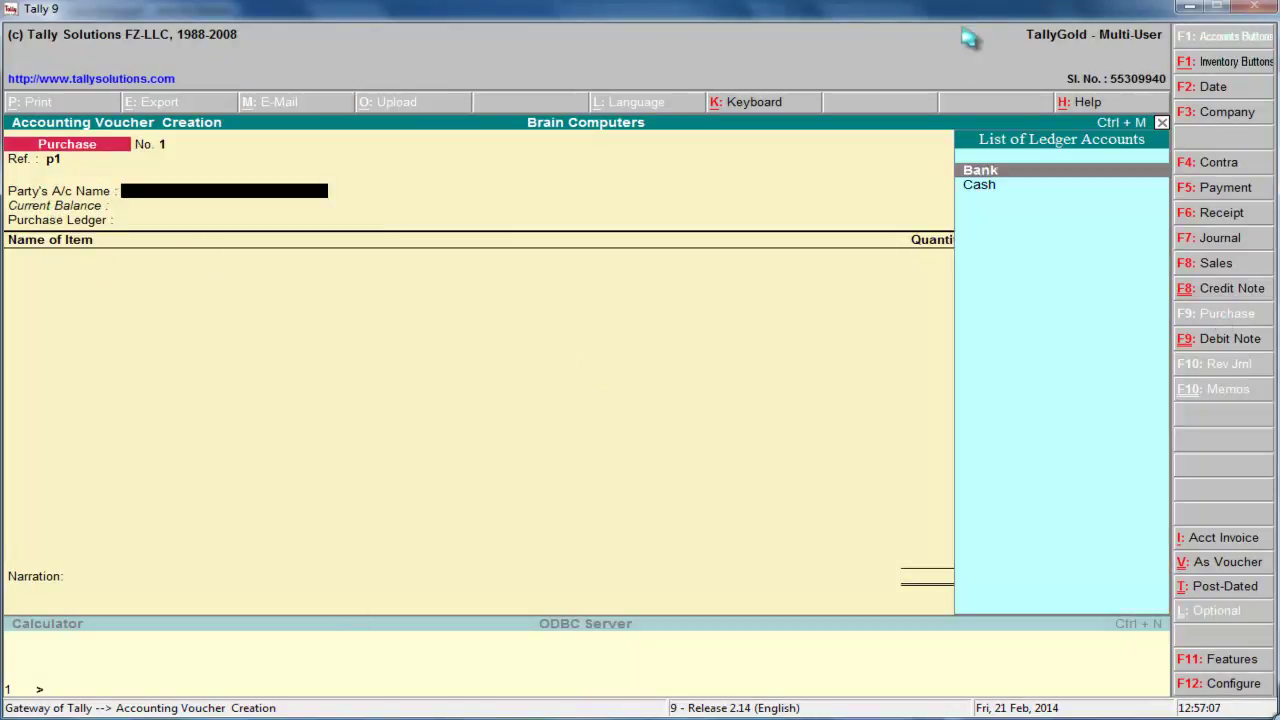
Switch to the PDF, highlight "on credit from Zia" in the purchase transaction, and return to Tally
left_click(1190, 8)
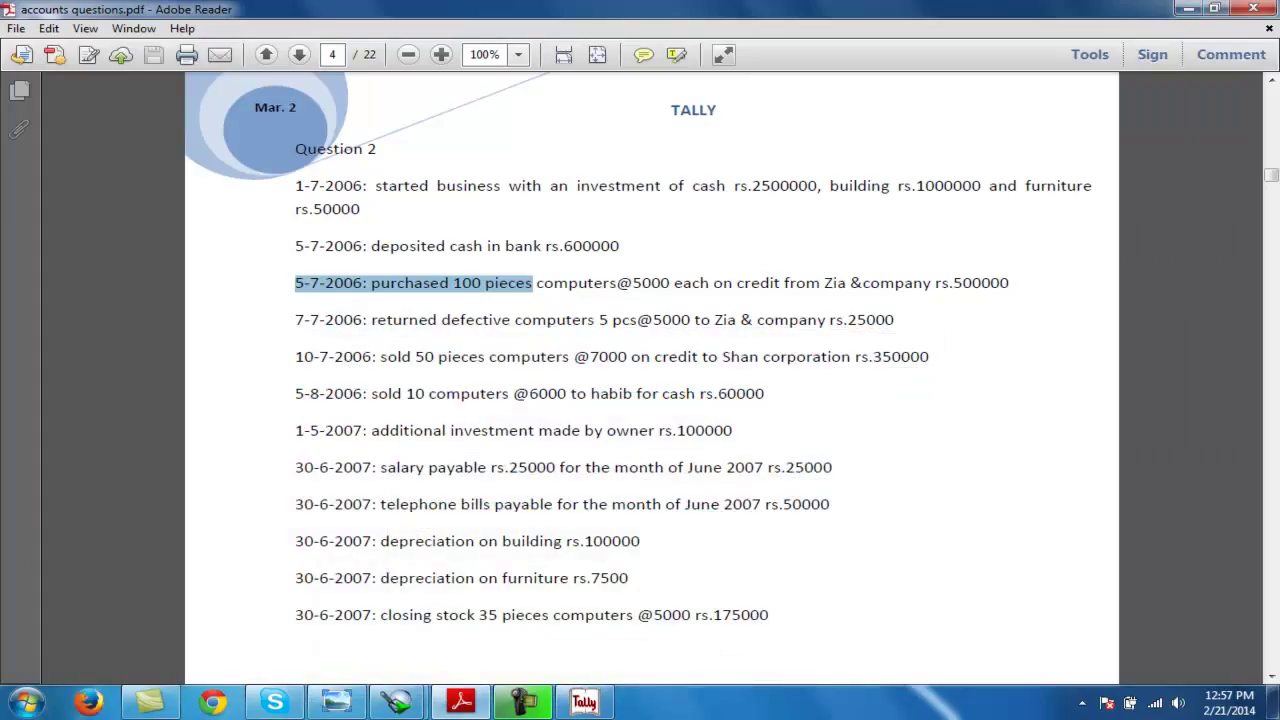
double_click(835, 283)
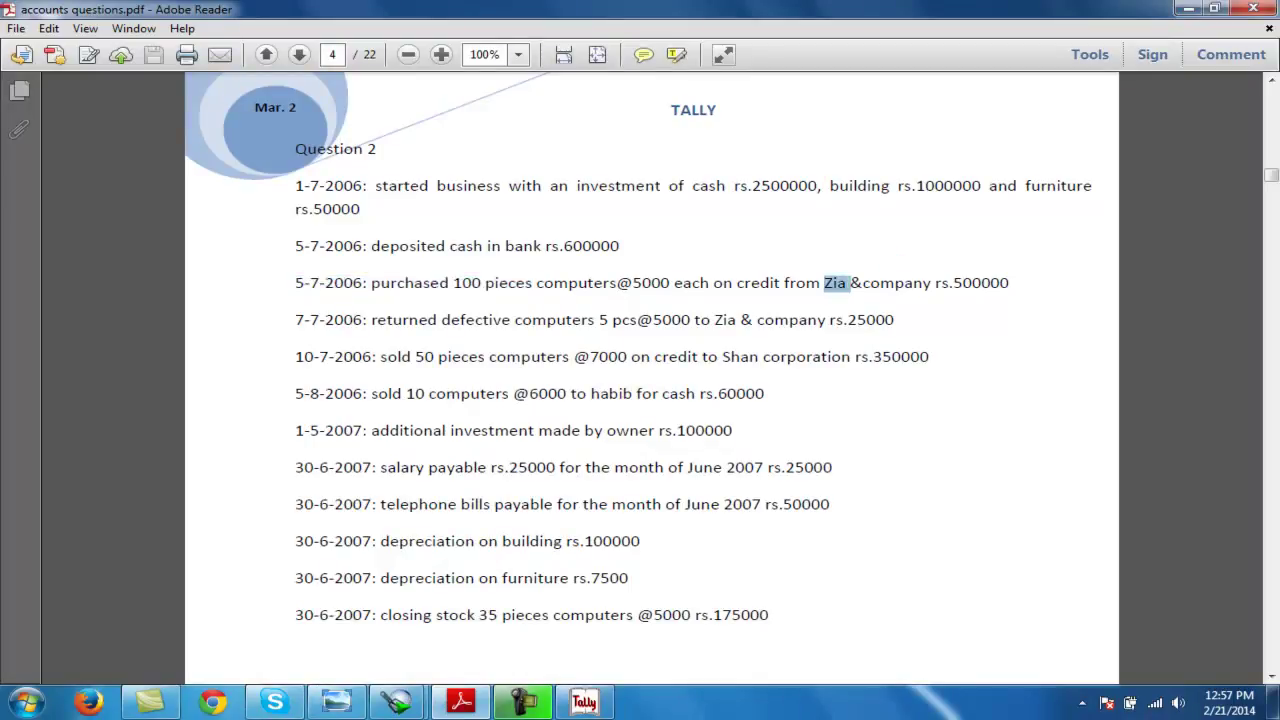
left_click_drag(713, 283, 821, 283)
left_click(821, 283)
left_click_drag(713, 283, 846, 283)
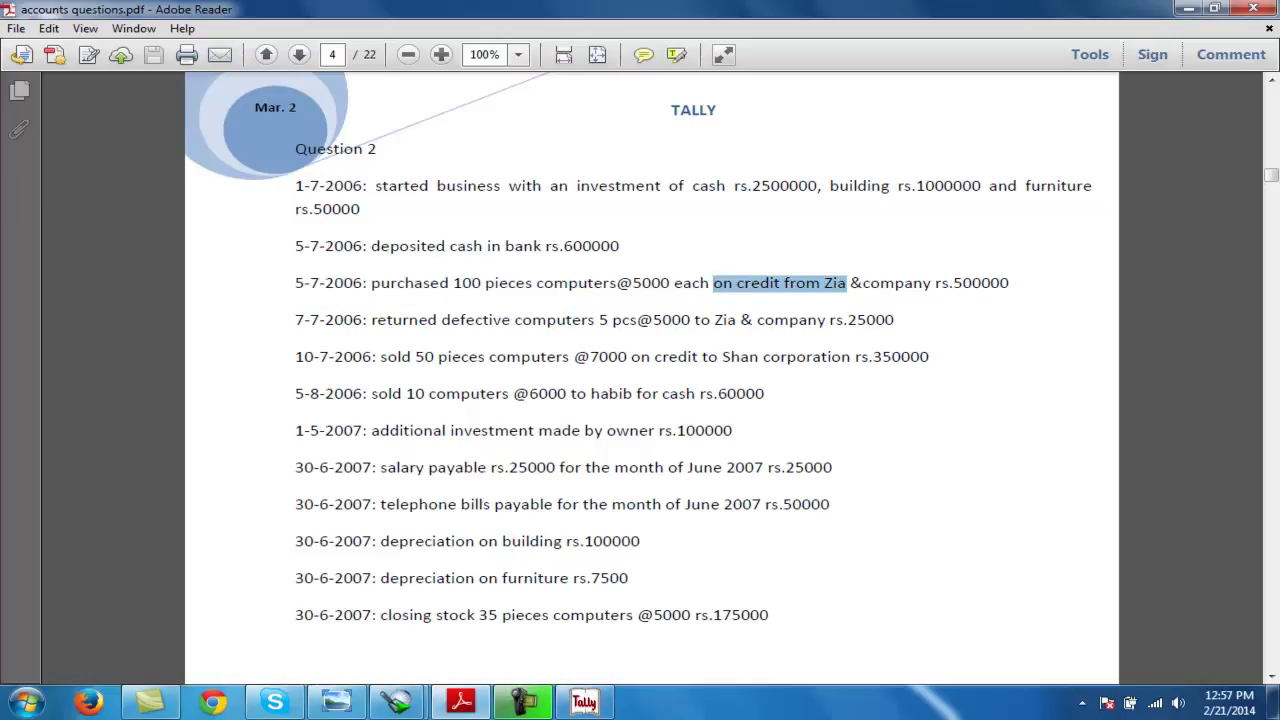
left_click(1188, 9)
left_click(524, 700)
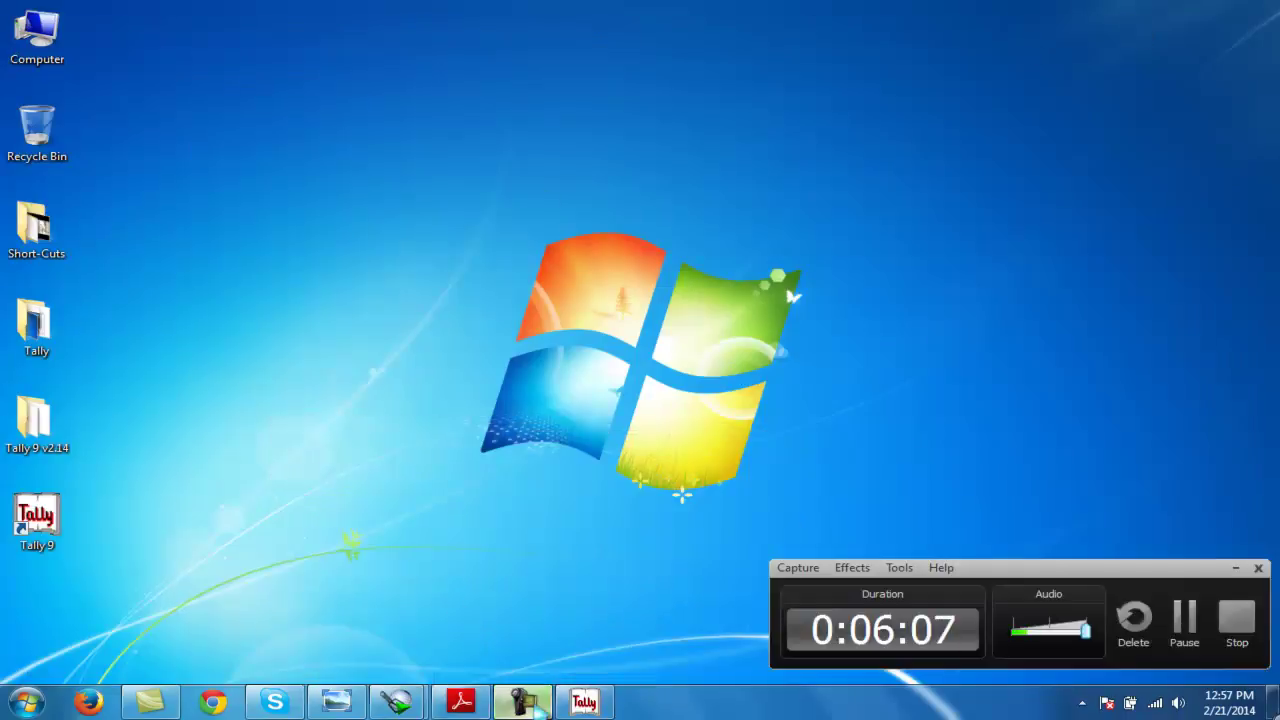
left_click(520, 702)
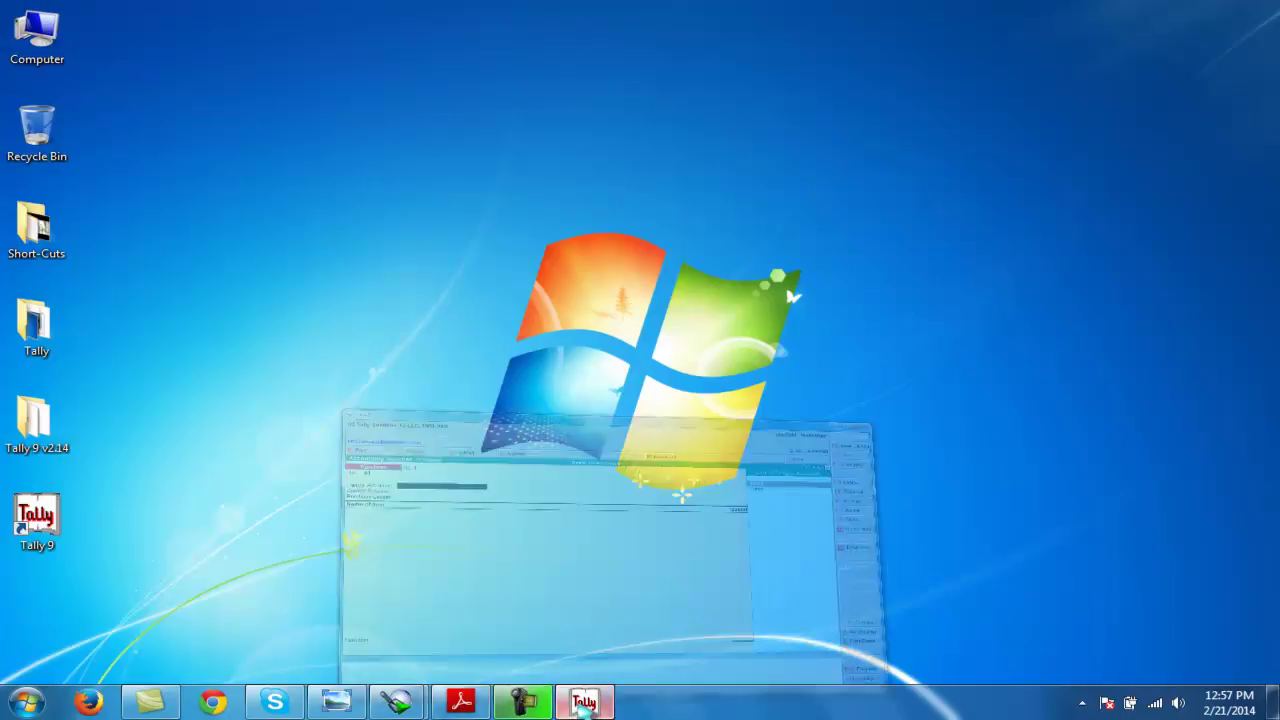
left_click(584, 702)
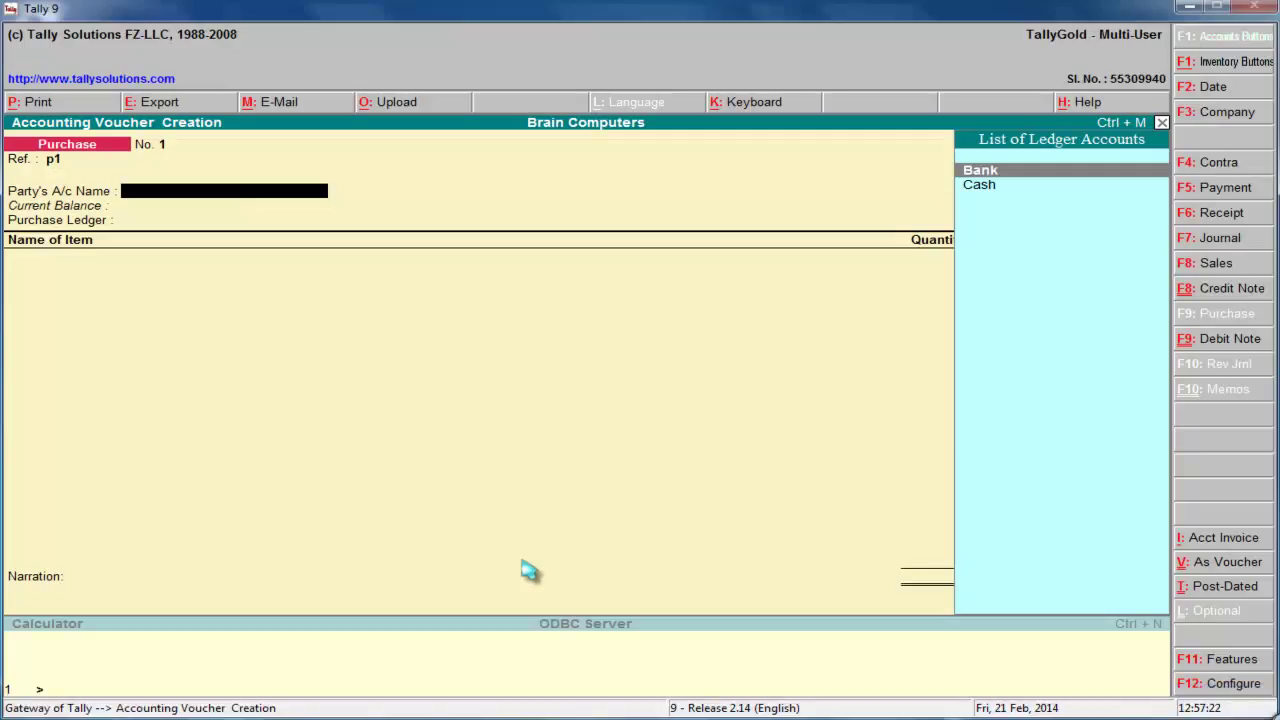
Set the party account to a new A/p Zia ledger under Sundry Creditors, without bill-by-bill balances and with blank mailing details
key("alt+c")
type("A/p Ziaiia")
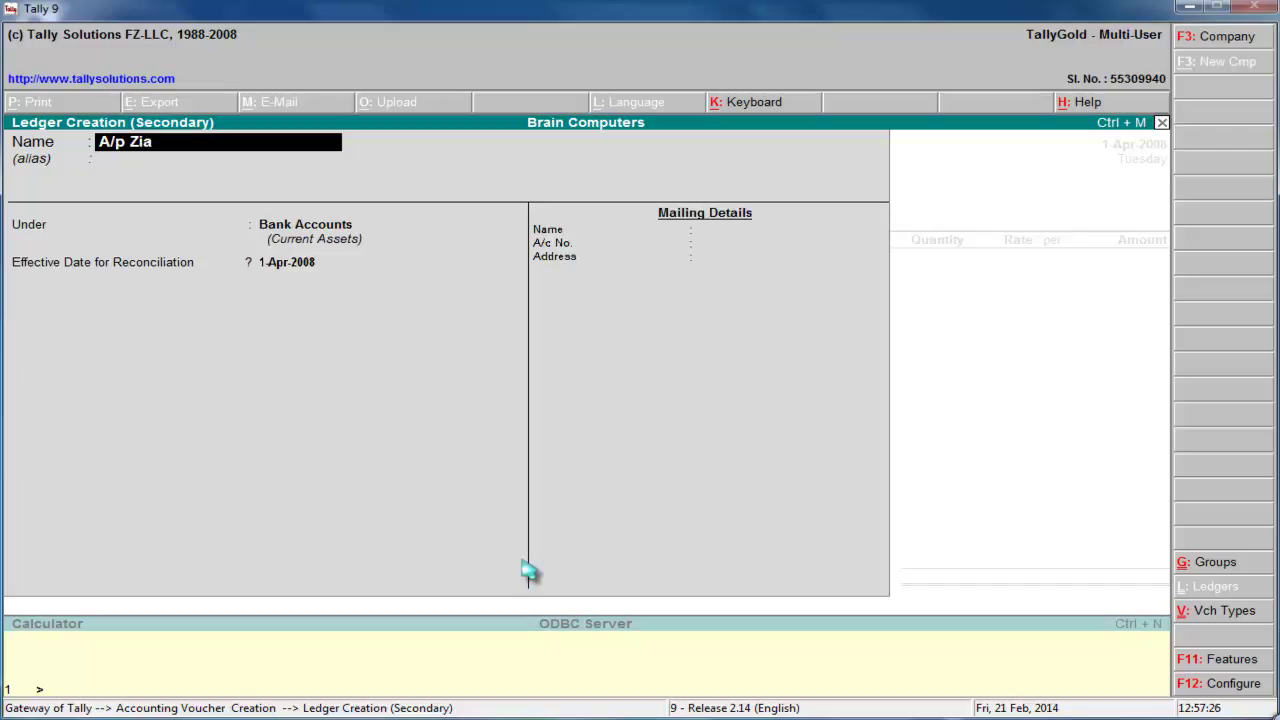
key("Return")
type("S")
key("Down")
key("Down")
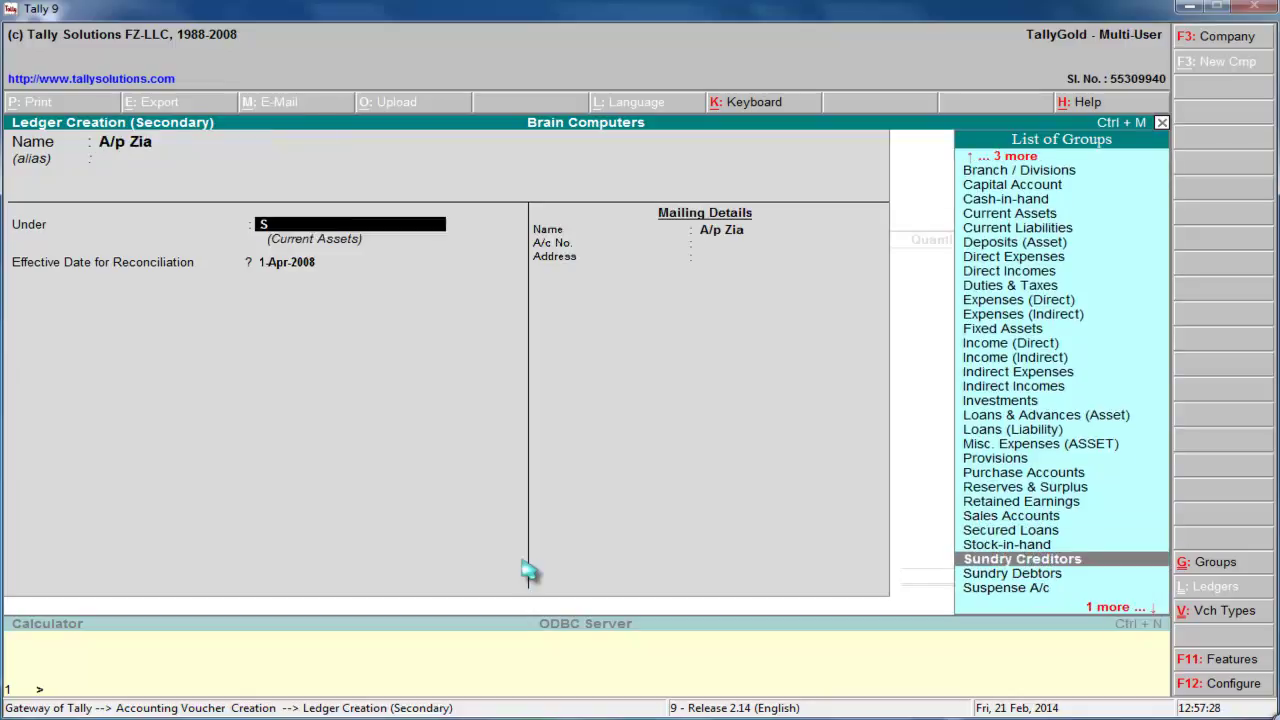
key("Down")
key("Return")
type("n")
key("Return")
key("Return")
key("Return")
key("Return")
key("Return")
key("Return")
key("Return")
key("Return")
key("Return")
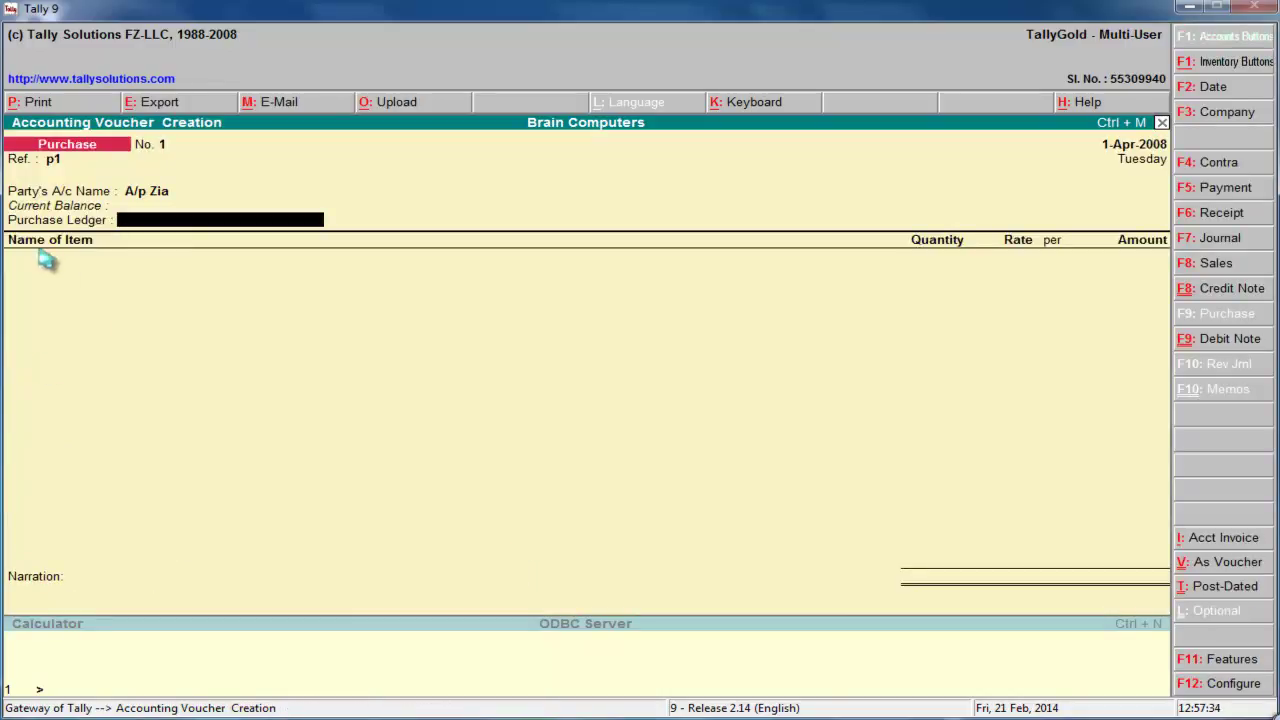
Set the purchase ledger to a new Purchase ledger under Purchase Accounts with inventory values affected
key("alt+c")
type("Pu")
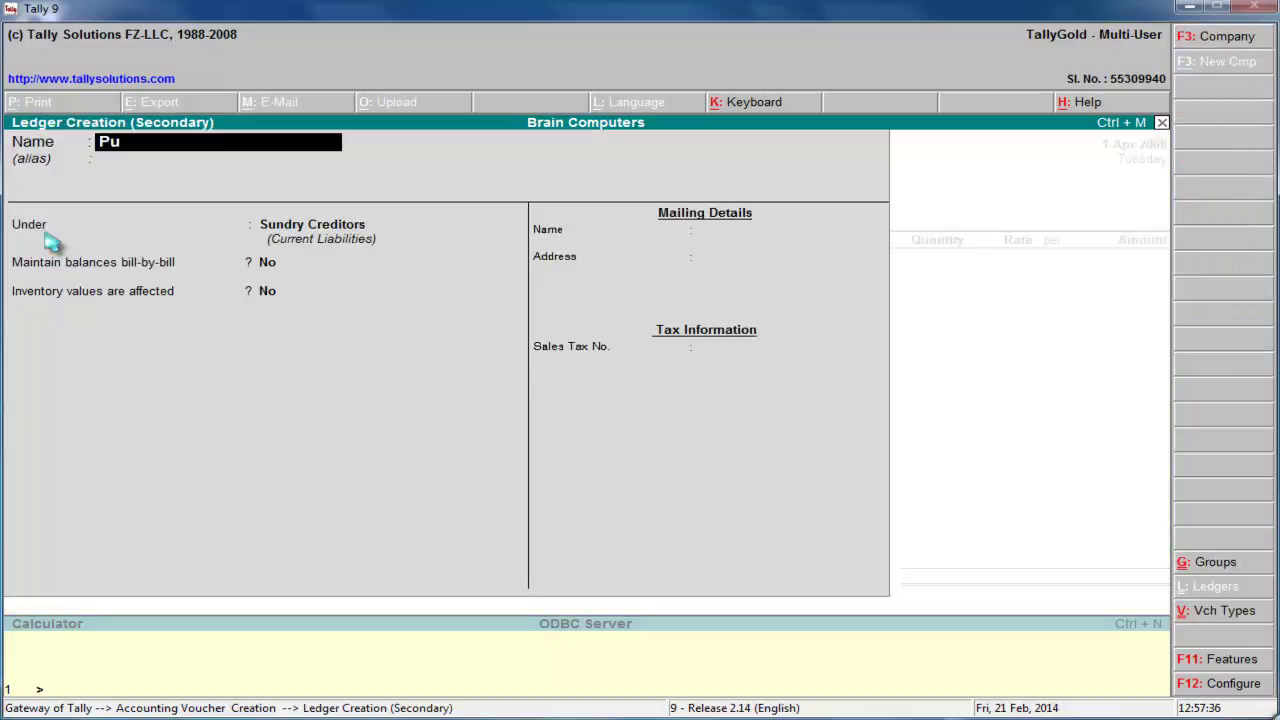
type("rchase")
key("Return")
type("P")
key("Return")
key("y")
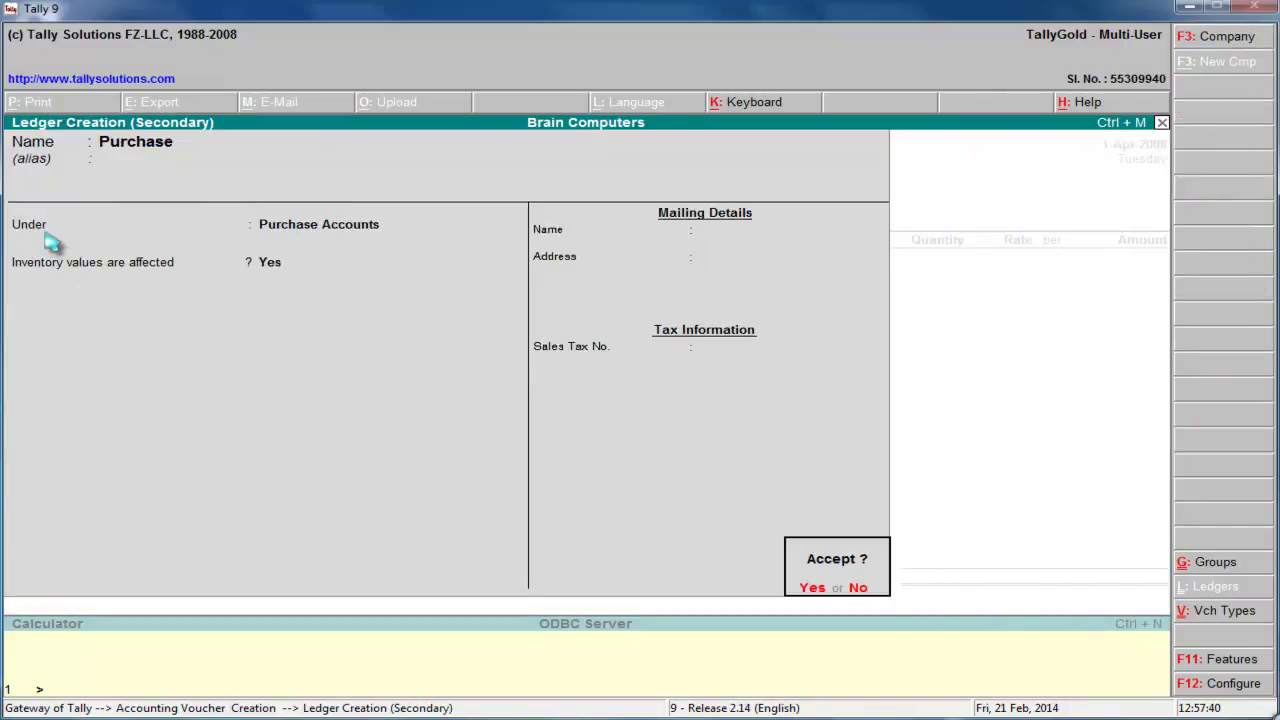
key("y")
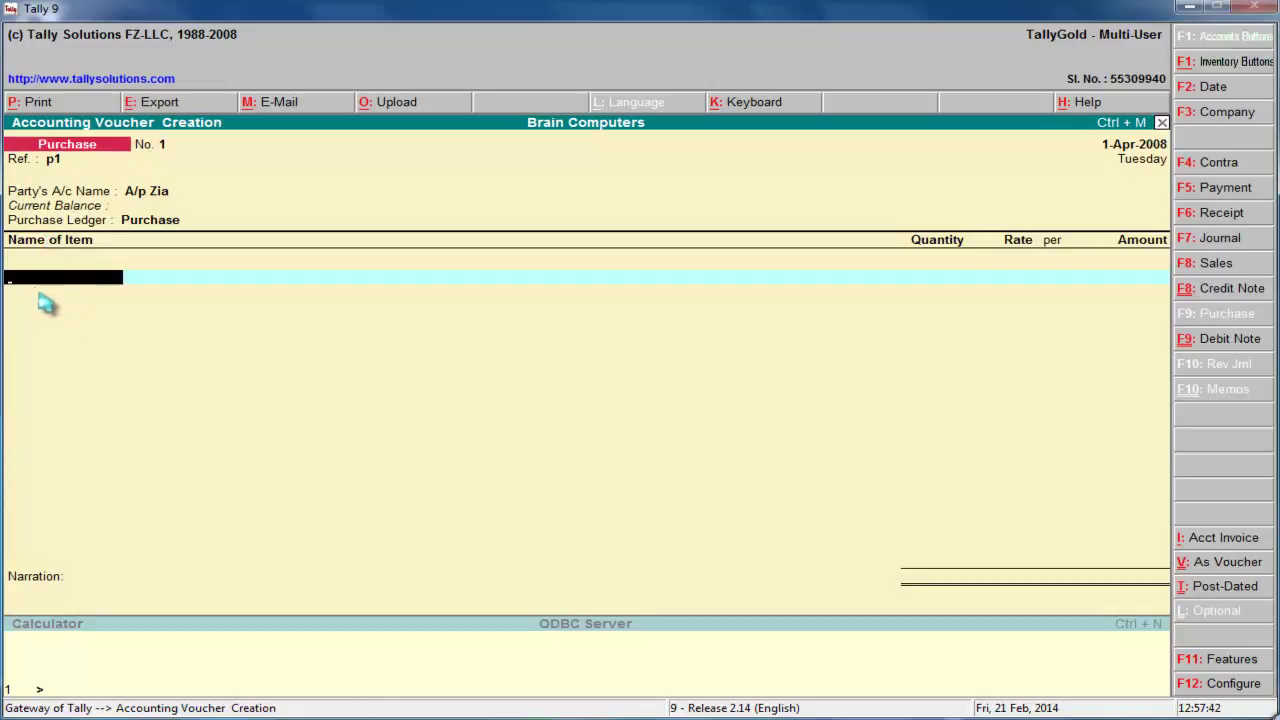
Begin creating a stock item named Computers under Primary from the voucher's item line
key("alt+c")
type("Computers")
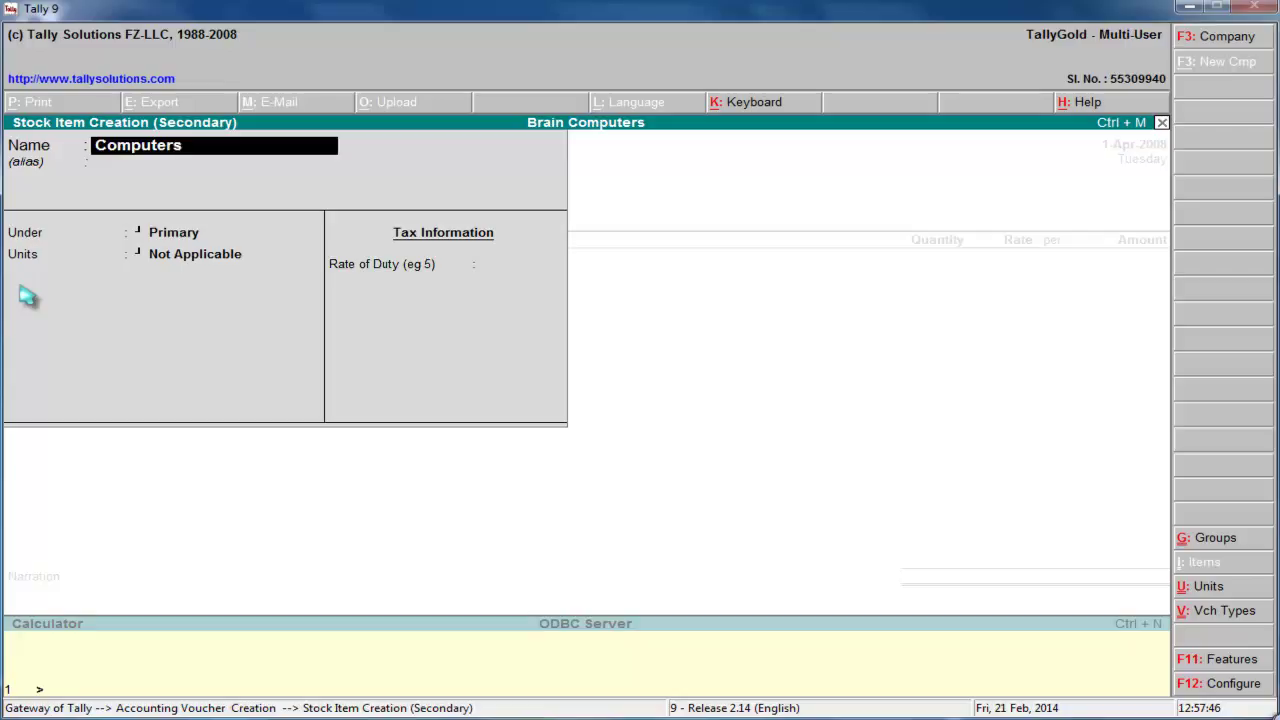
key("Return")
key("Return")
key("Return")
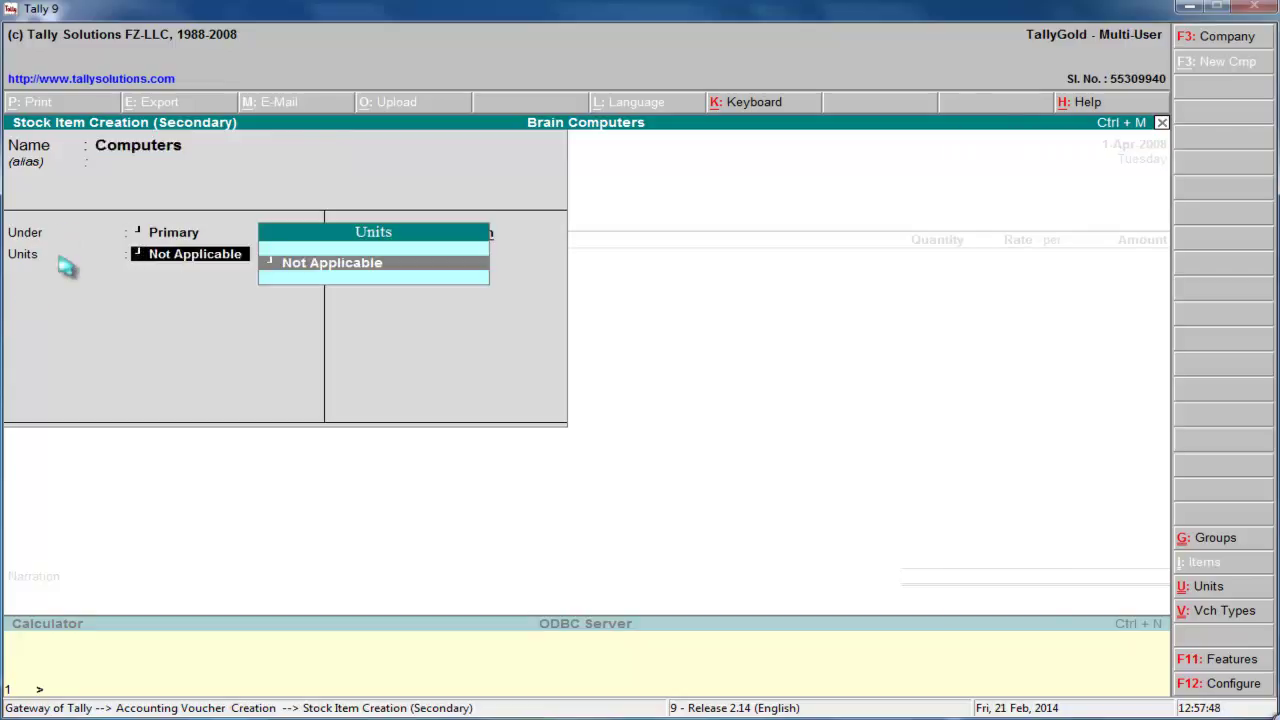
Create a simple unit with the symbol pcs and formal name Pieces for the Computers item
key("alt+c")
type("pcs")
key("Return")
type("Pie")
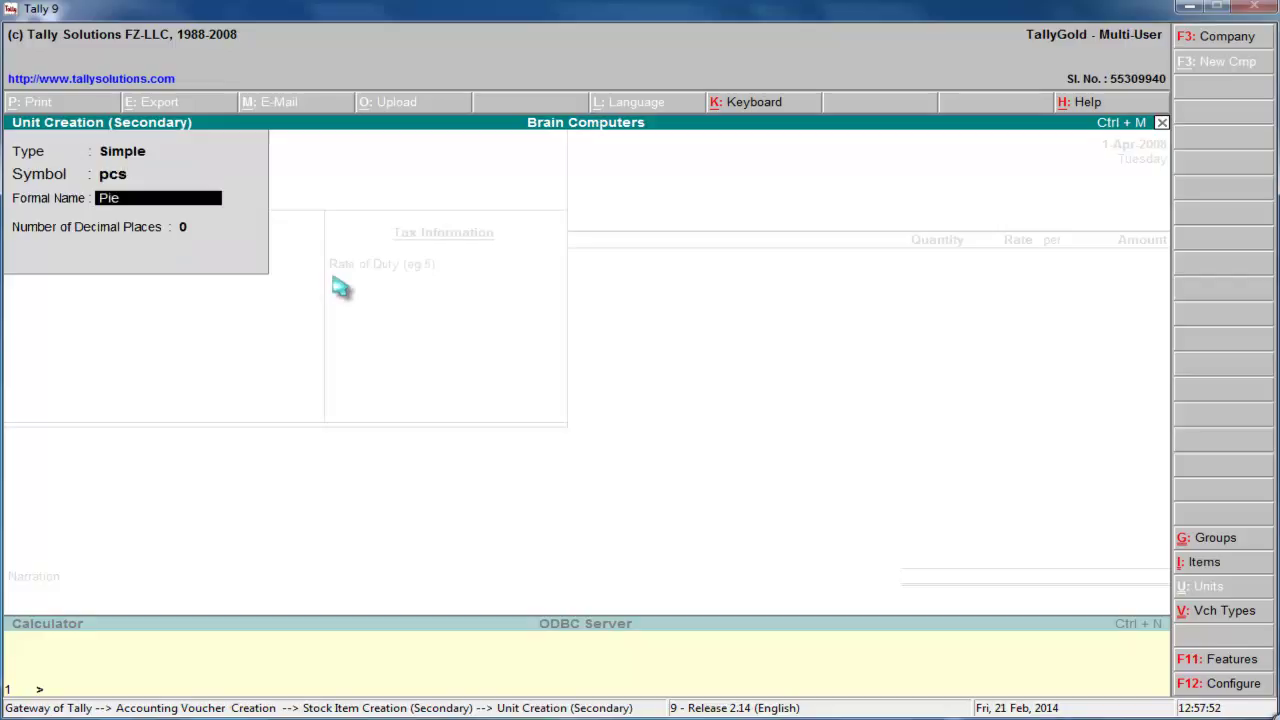
key("Return")
key("Return")
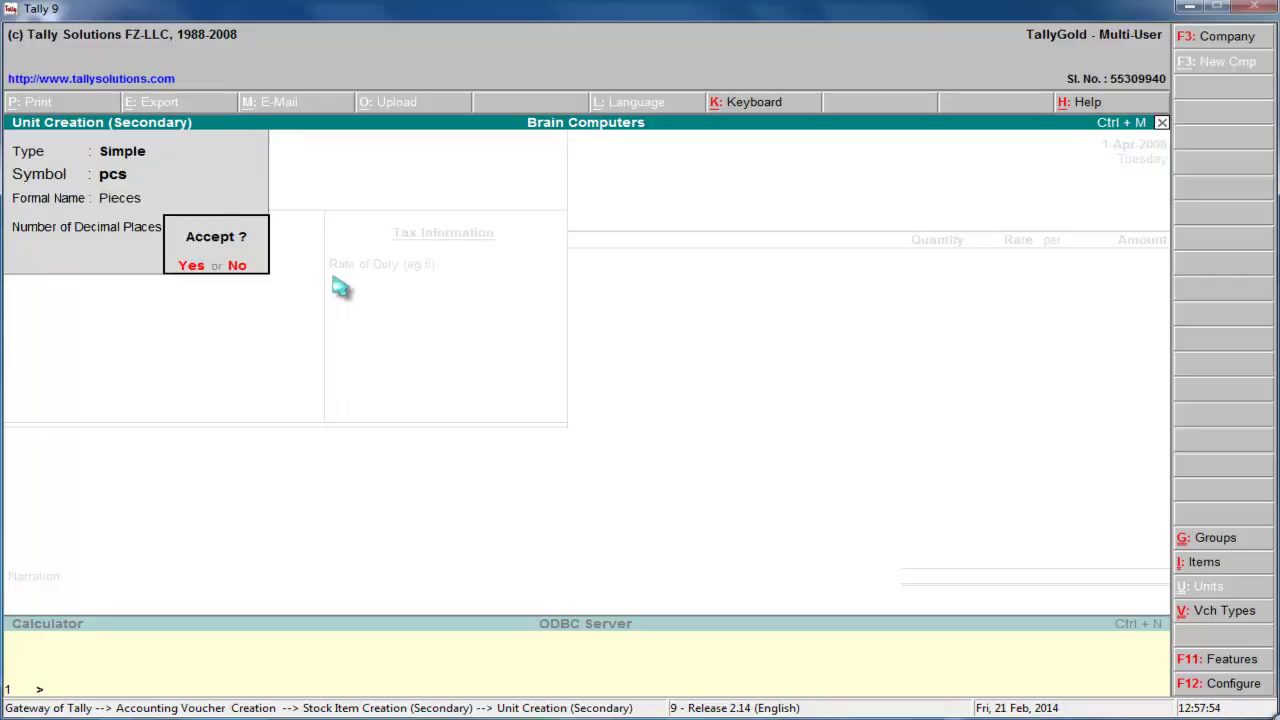
key("Return")
Allow advanced entries for inventory masters in the master configuration and save the setting
left_click(1218, 683)
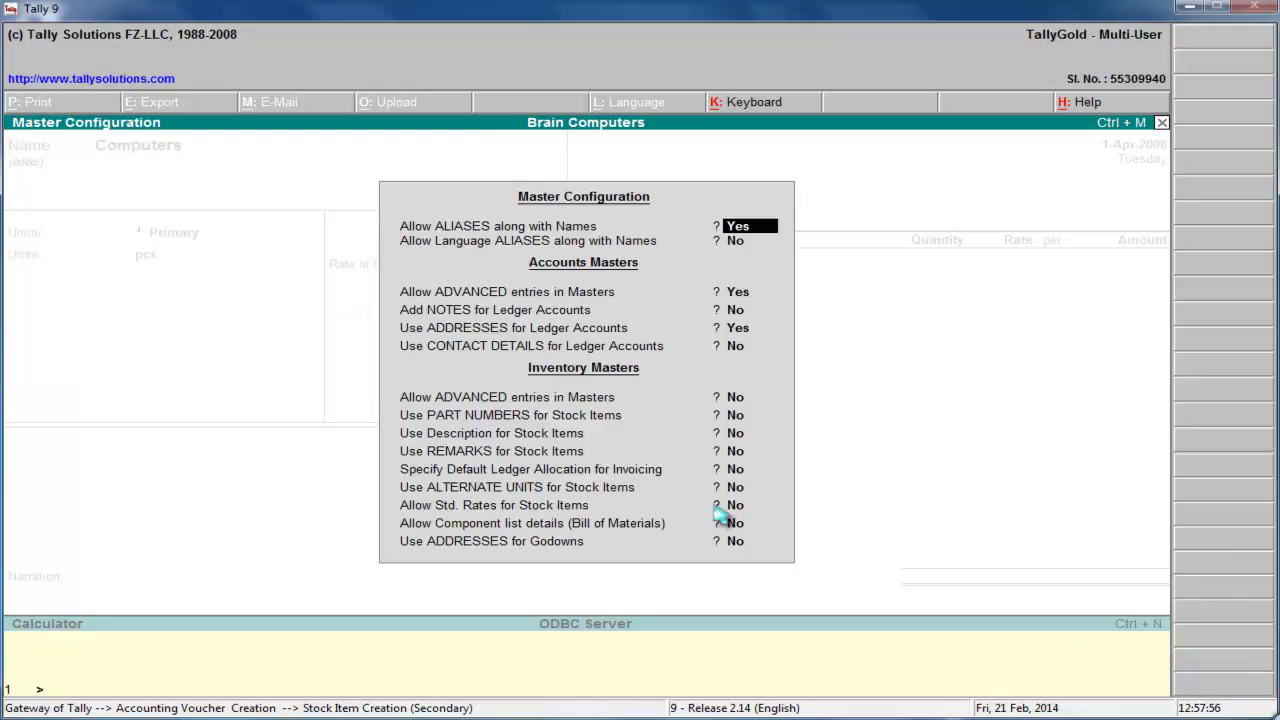
left_click(738, 404)
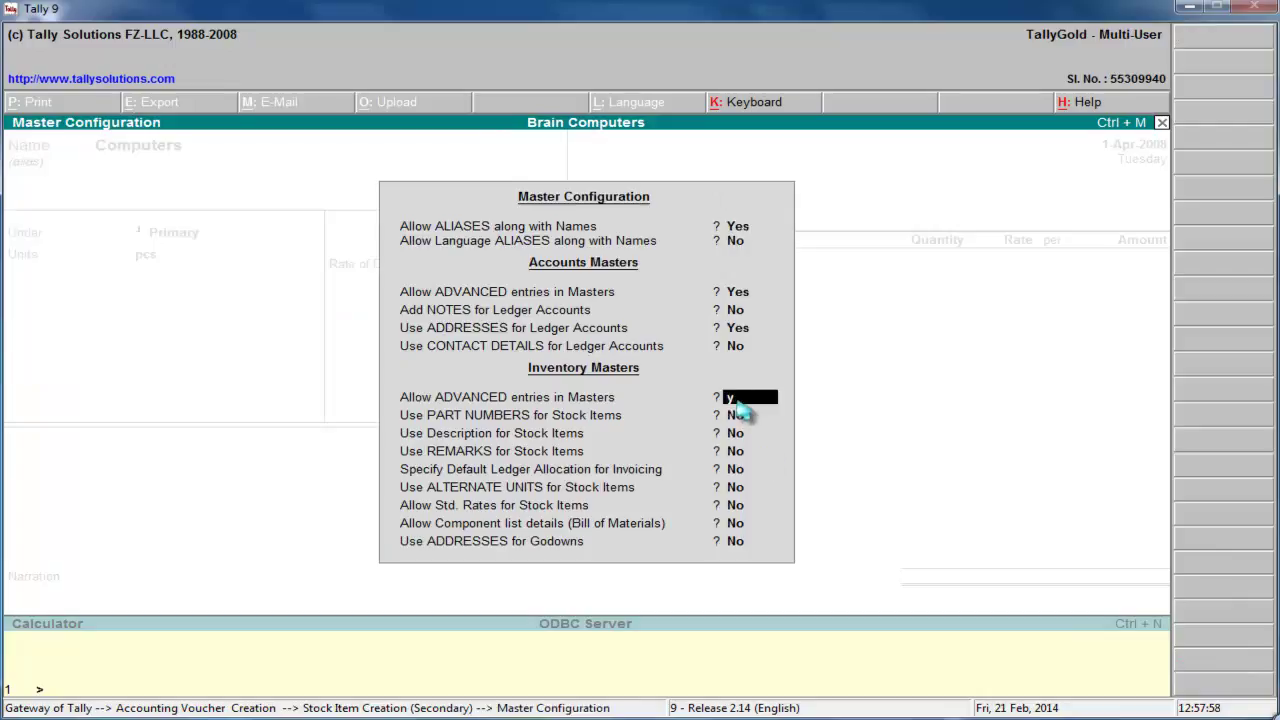
type("y")
key("ctrl+a")
Set the Computers item's costing method to FIFO and save the stock item
key("Return")
key("Return")
key("Return")
key("Return")
type("f")
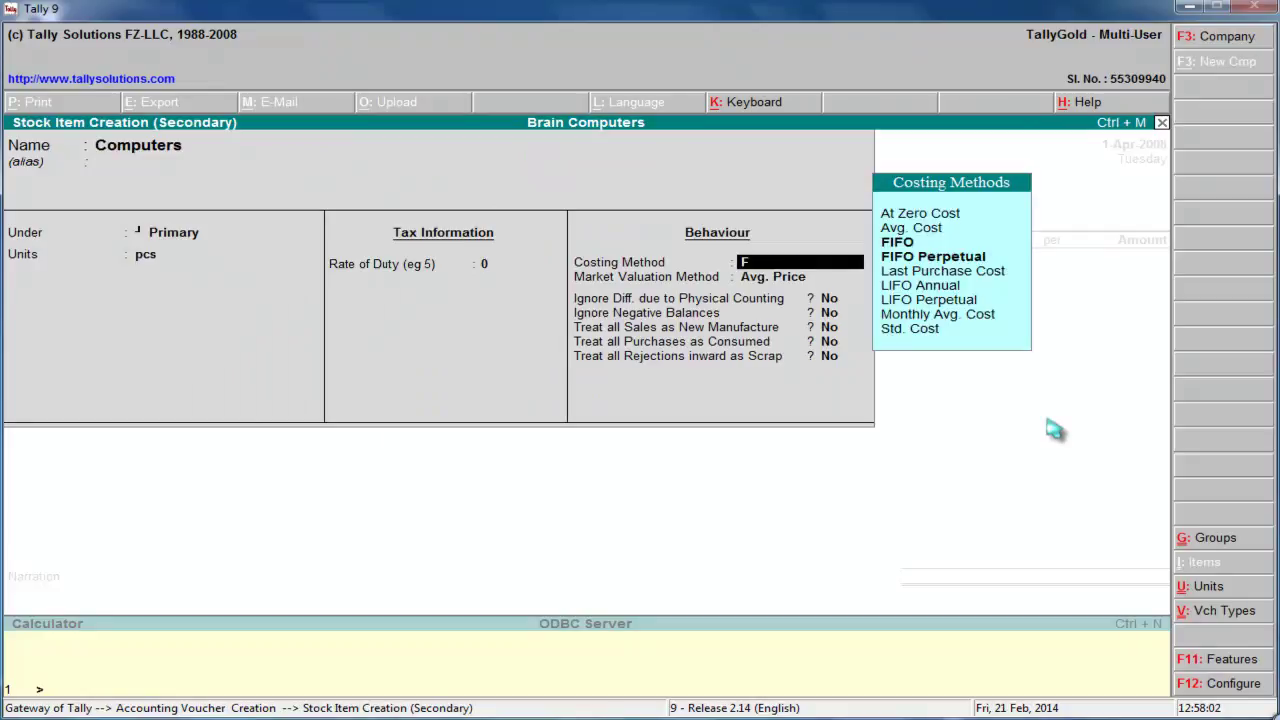
key("Return")
key("ctrl+a")
key("Return")
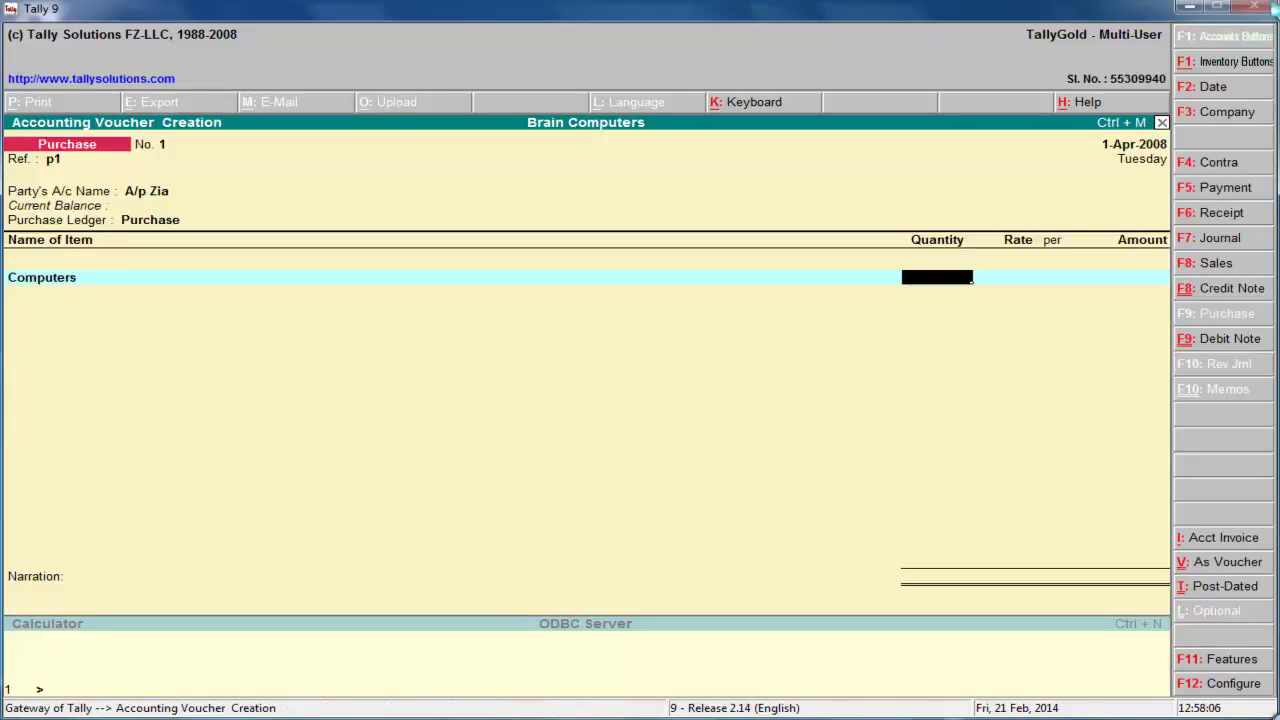
Recheck the purchase details in the PDF, return to Tally, and enter 100 pcs of Computers at a rate of 5,000
left_click(1192, 8)
left_click(462, 702)
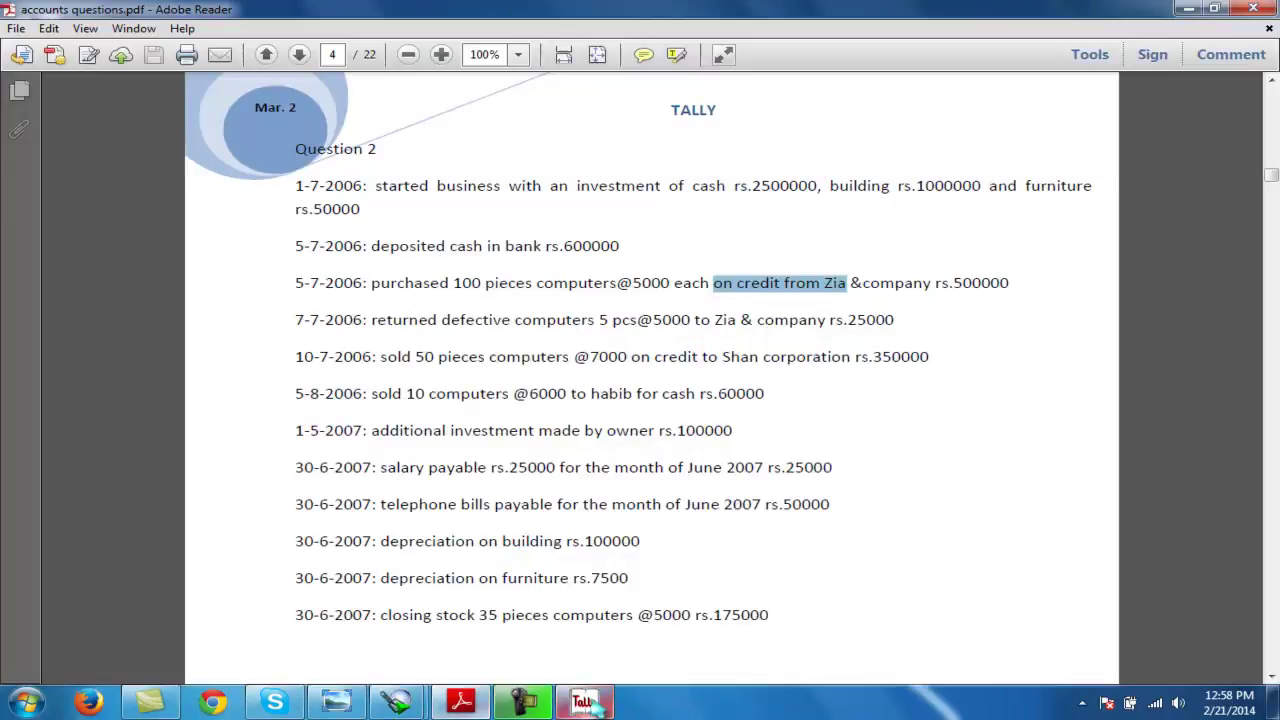
left_click(585, 702)
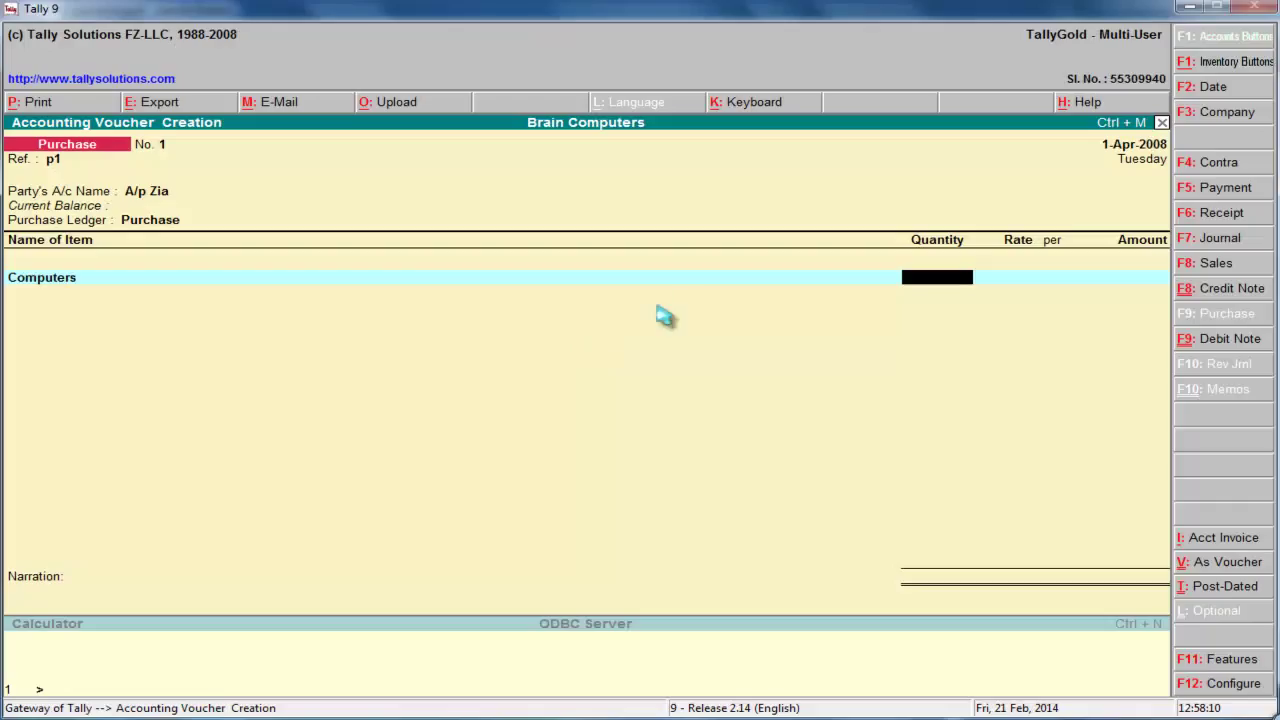
type("100")
key("Return")
type("5000")
key("Return")
key("Return")
key("Return")
key("Return")
key("Return")
Add the narration "on credit from zia" and save the purchase voucher
type("on cr")
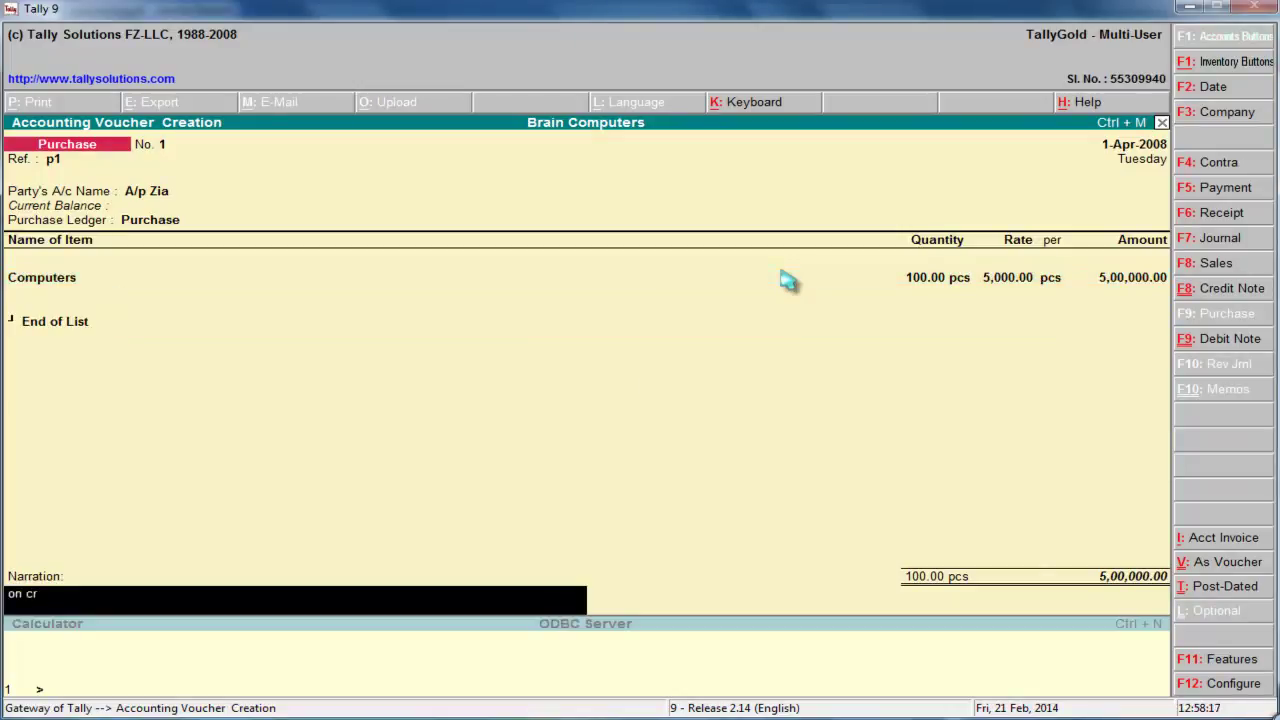
type("edit from zia")
key("Return")
key("Return")
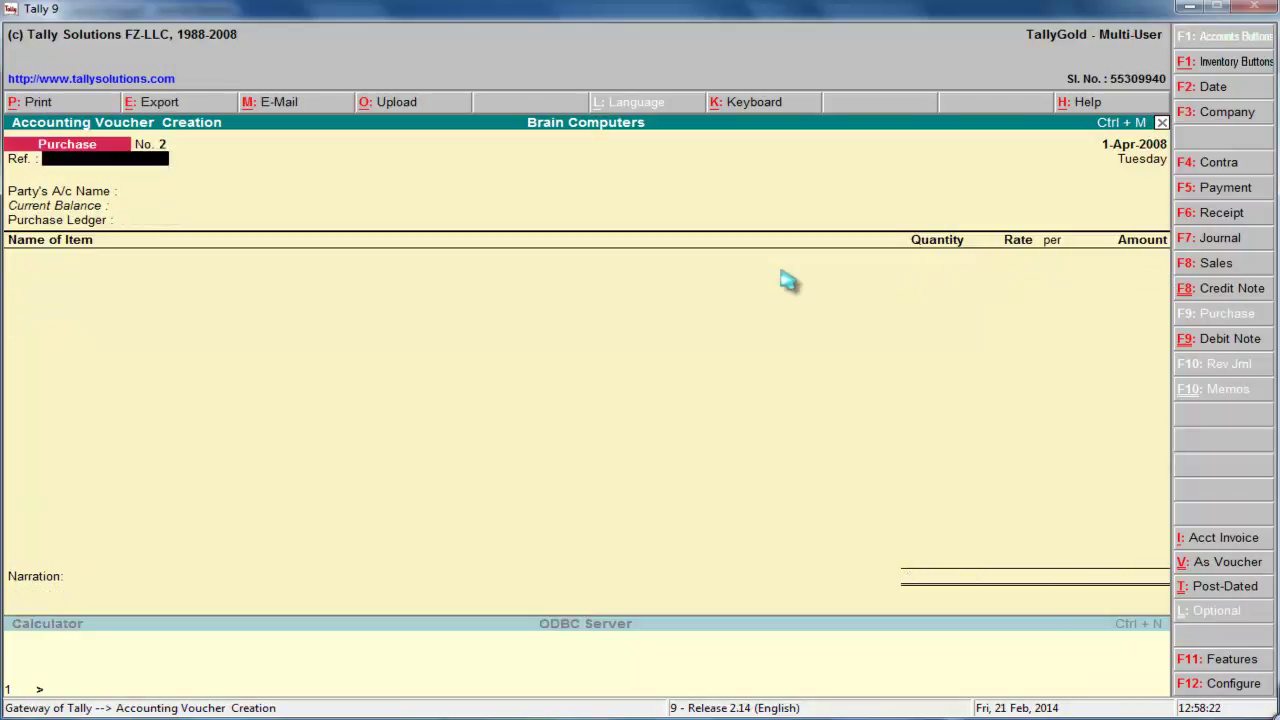
Switch to the PDF, highlight the 7-7-2006 return of 5 defective computers at 5000, and return to Tally
left_click(1190, 7)
left_click_drag(371, 320, 690, 320)
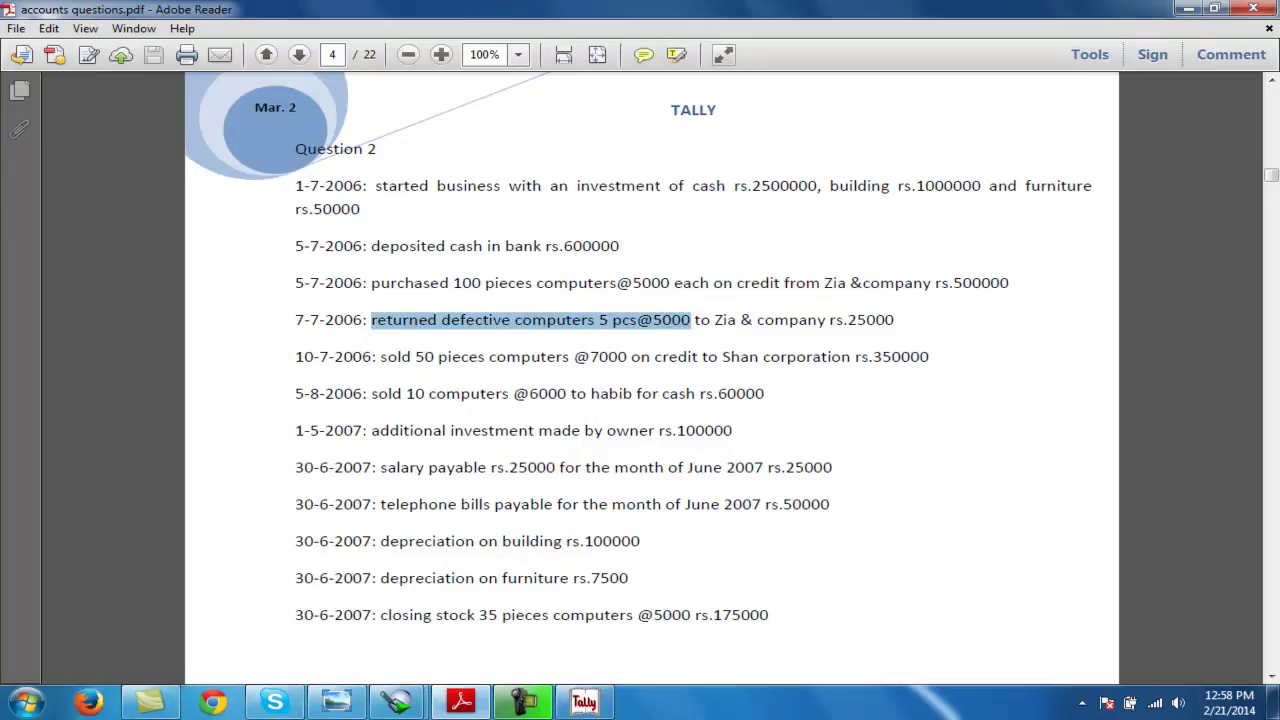
left_click(584, 702)
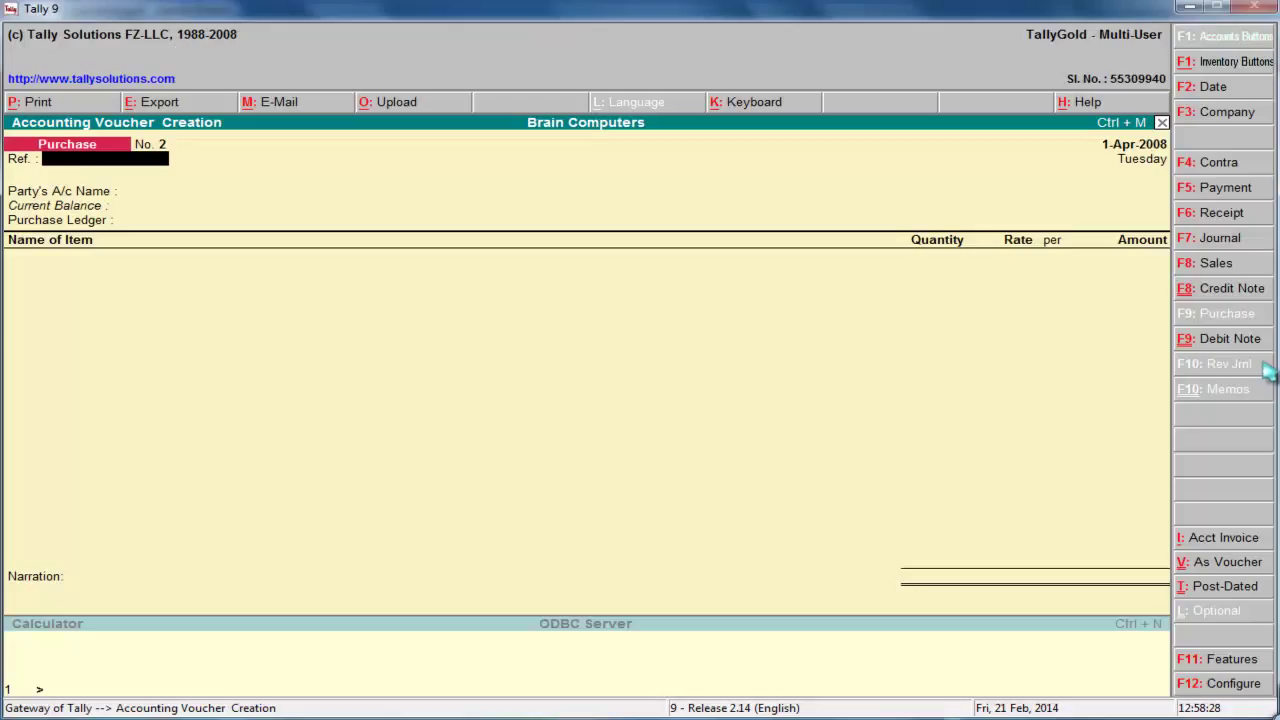
Start a debit note with reference "pr1 a p1", choose A/p Zia as the party, and accept the party details
left_click(1234, 341)
type("pr")
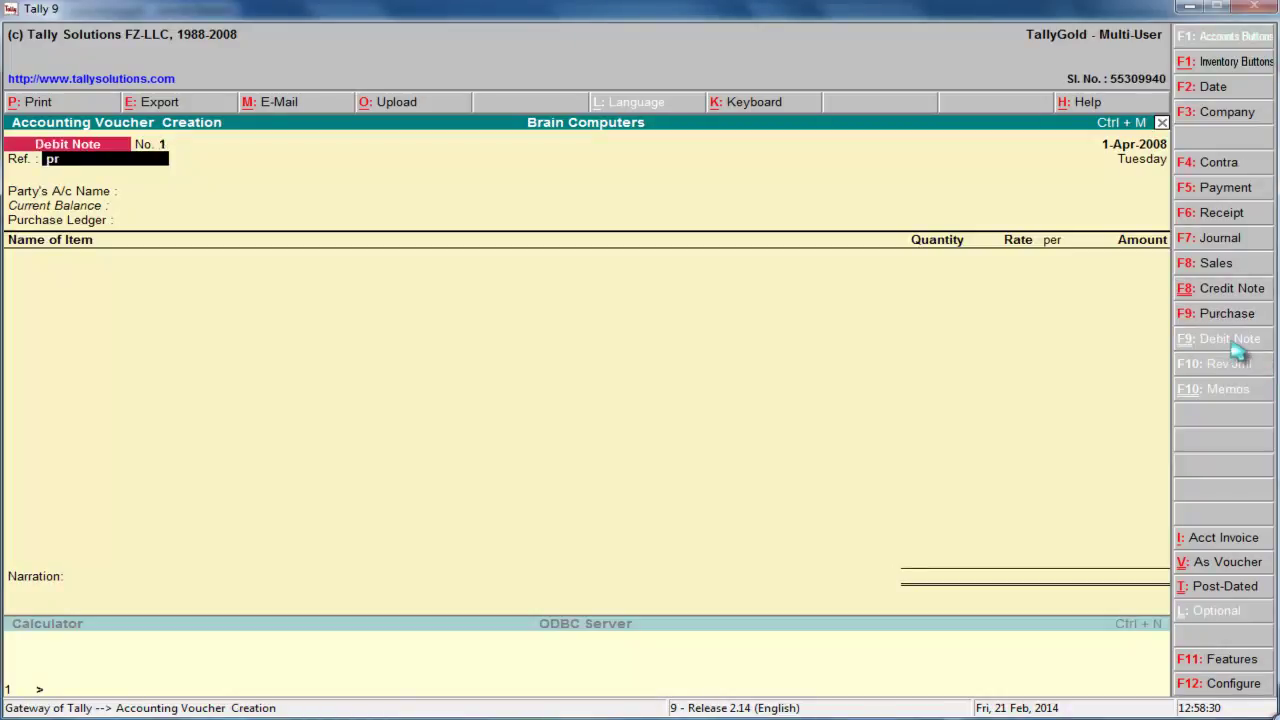
type("1 a p1")
key("Return")
key("Return")
key("Return")
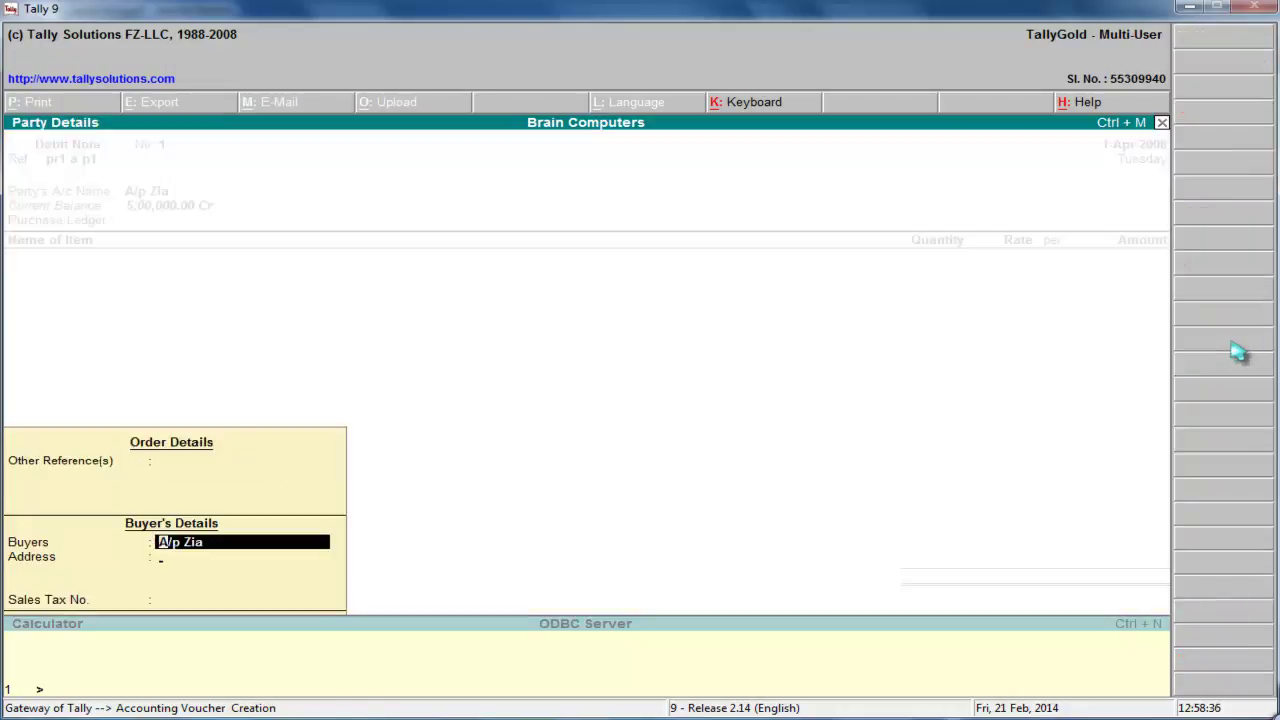
key("Return")
key("Return")
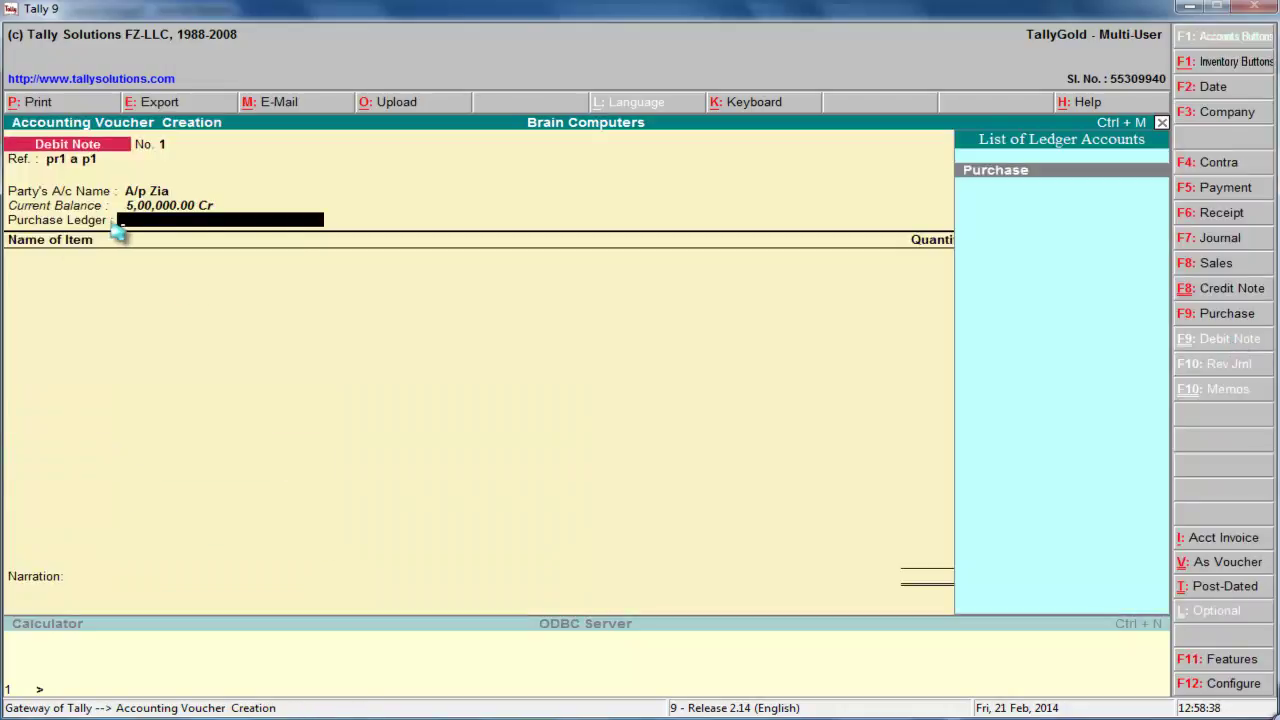
Create a Purchase Return ledger under Purchase Accounts and use it as the debit note's purchase ledger
key("alt+c")
type("Pur")
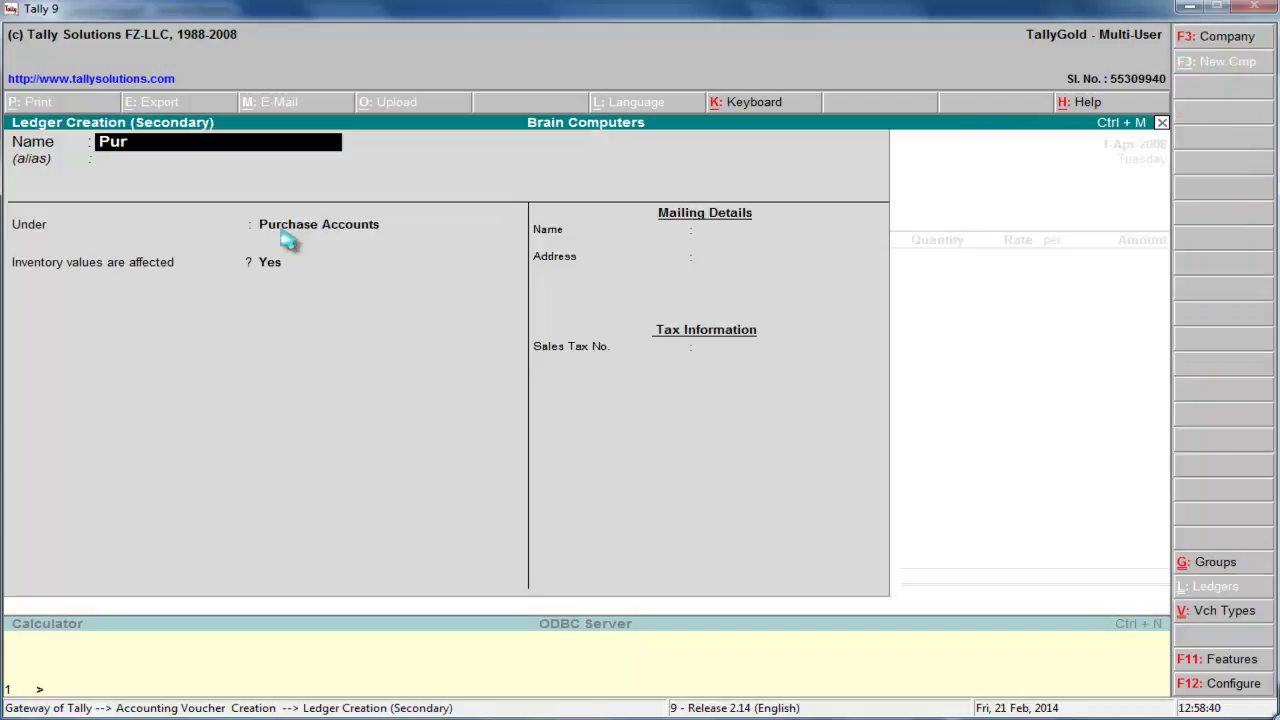
type("chase Return")
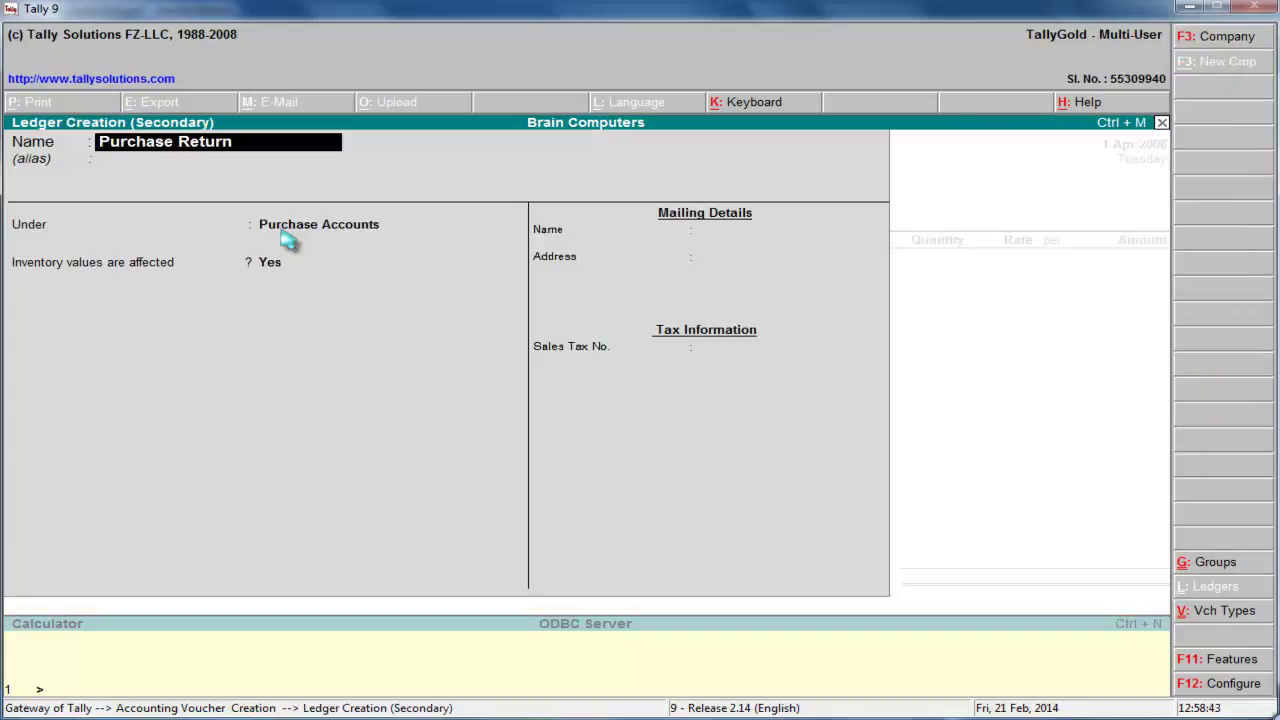
key("Return")
key("ctrl+a")
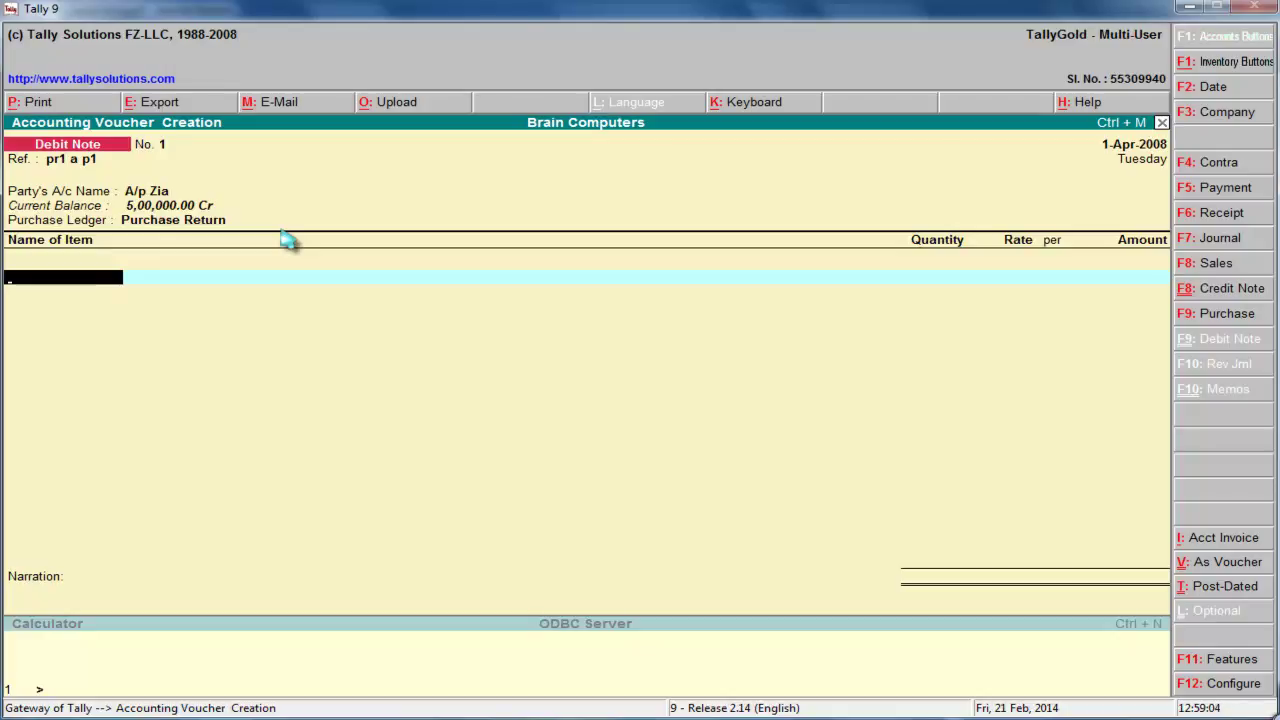
Choose Computers as the returned item, recheck the return details in the PDF, and go back to Tally
type("-")
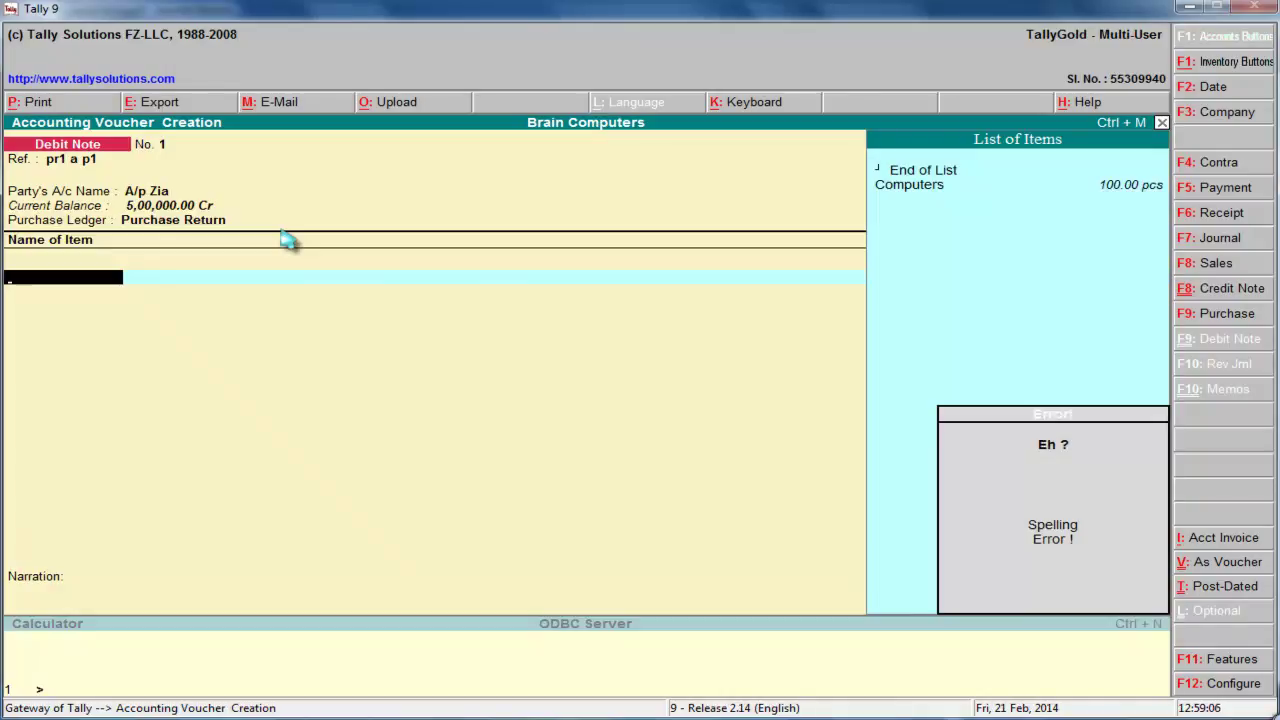
key("BackSpace")
key("Down")
key("Return")
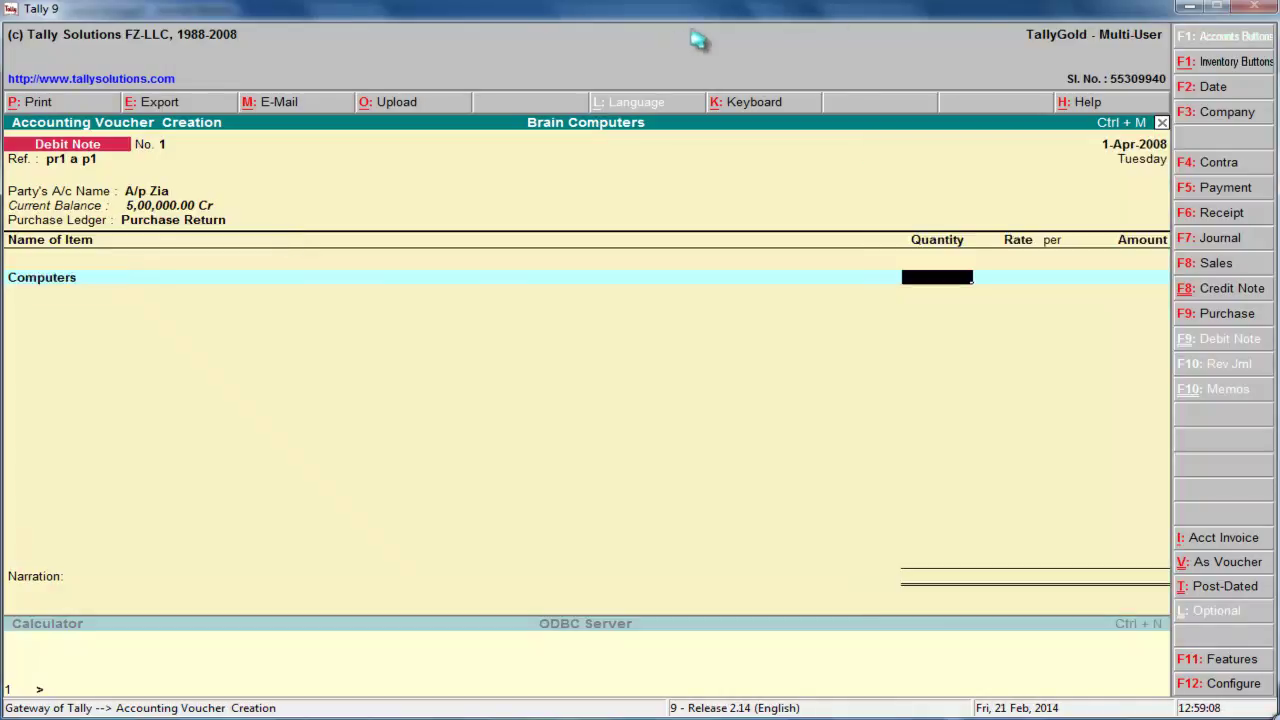
left_click(1195, 8)
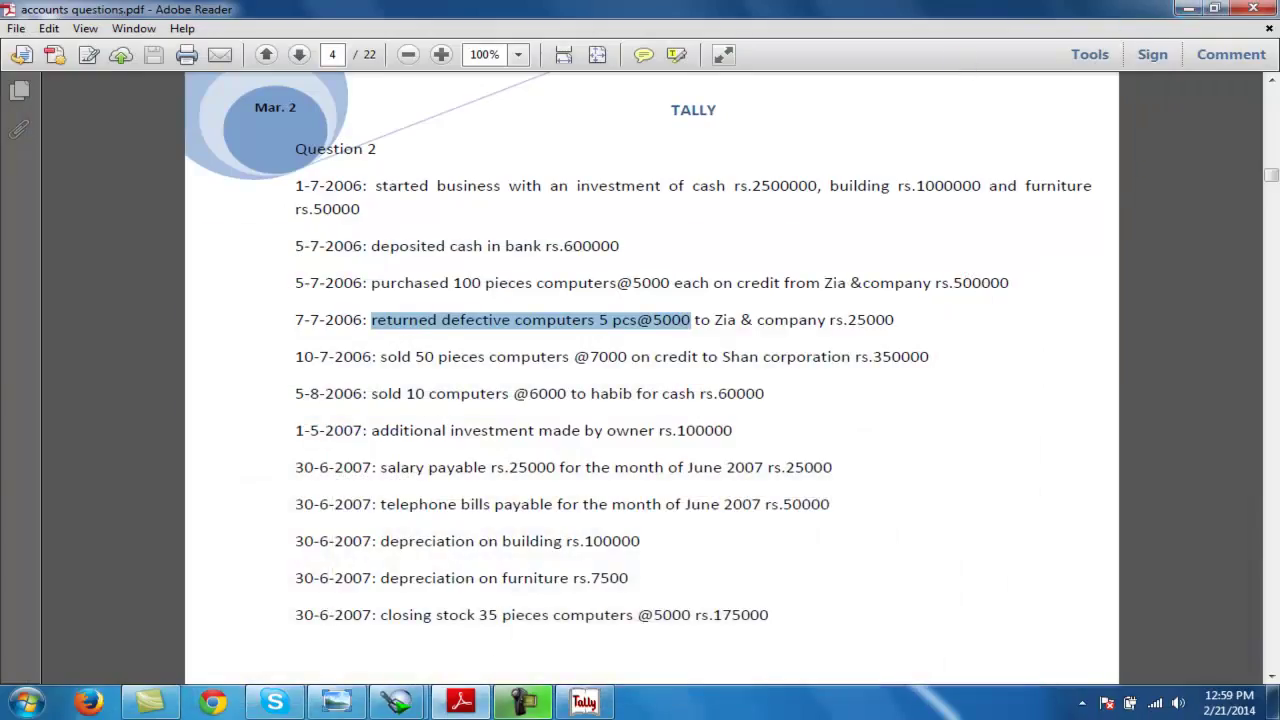
left_click(584, 702)
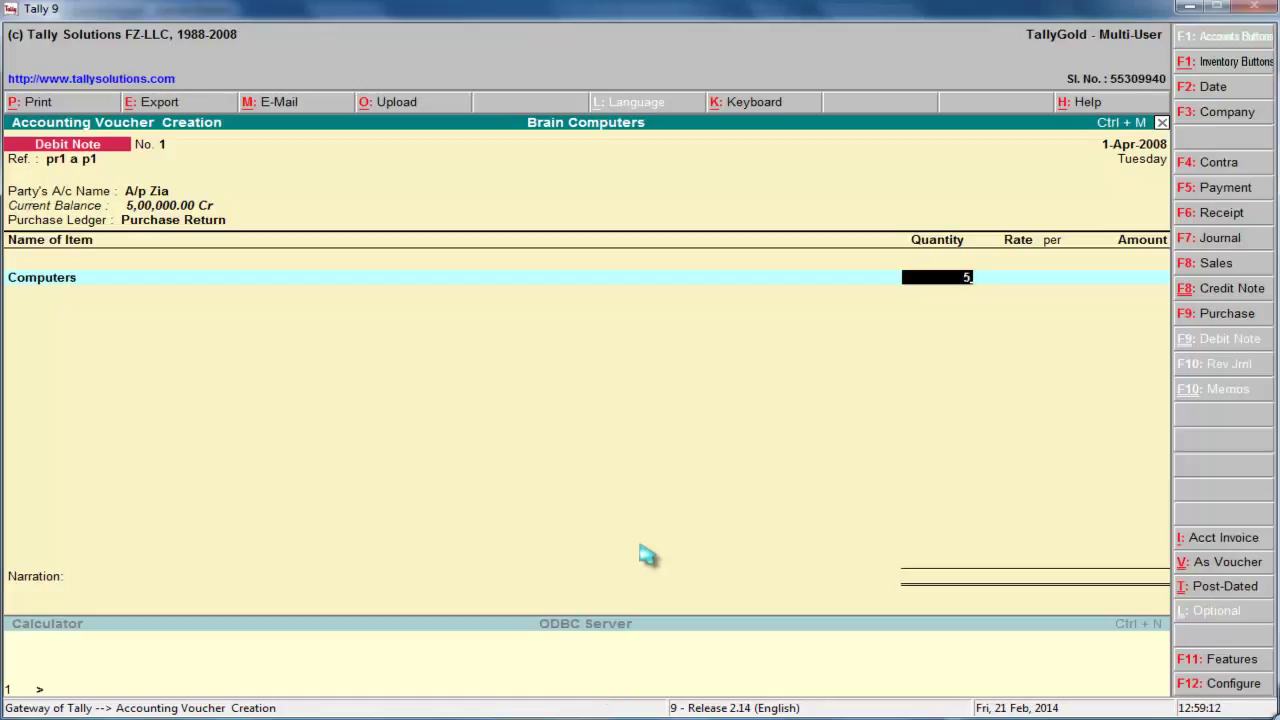
Enter a quantity of 5 pcs for Computers and save the debit note
type("5")
key("Return")
key("Return")
key("Return")
key("Return")
key("Return")
key("Return")
key("Return")
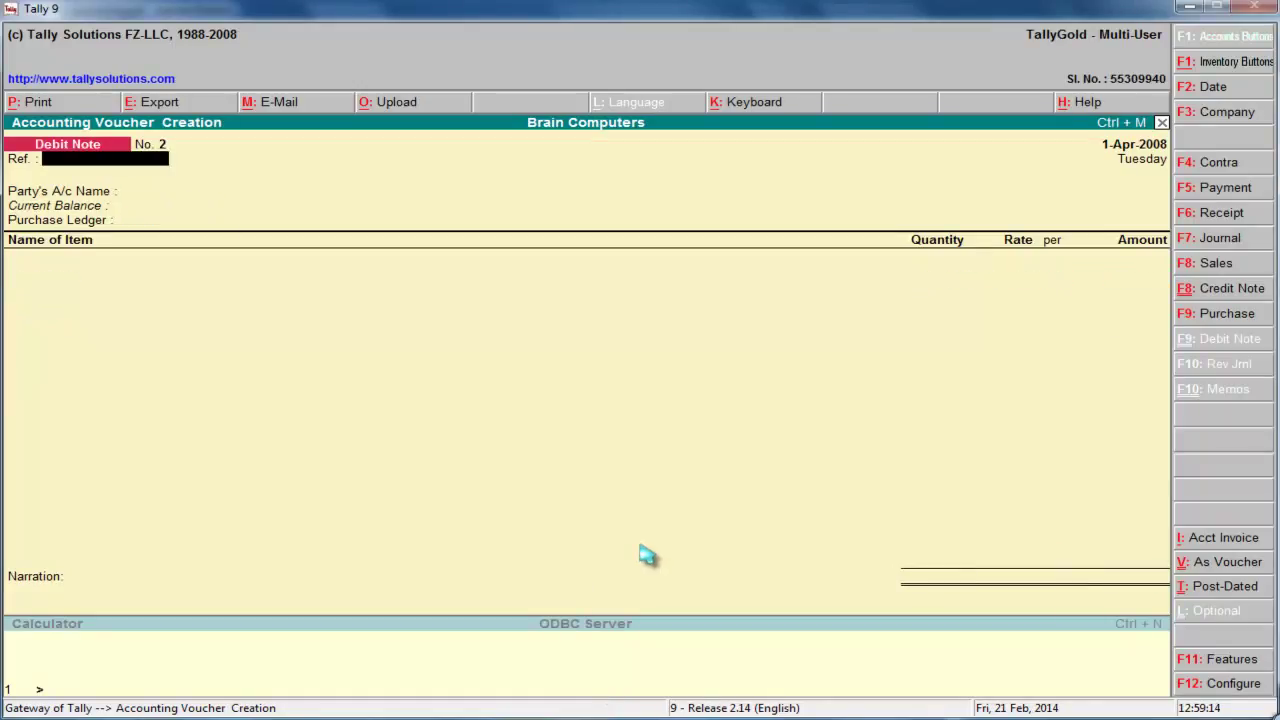
Switch to the PDF, highlight the 10-7-2006 sale of 50 computers at 7000, and return to Tally
left_click(1189, 10)
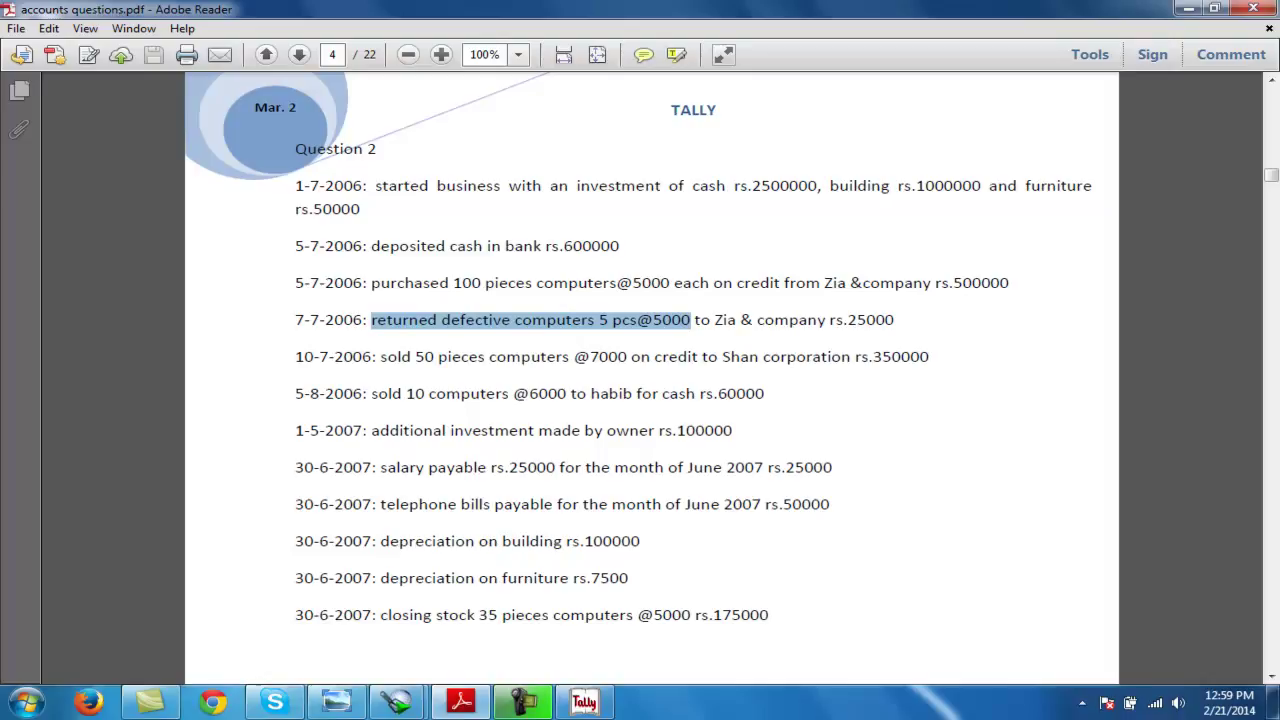
left_click_drag(380, 357, 627, 357)
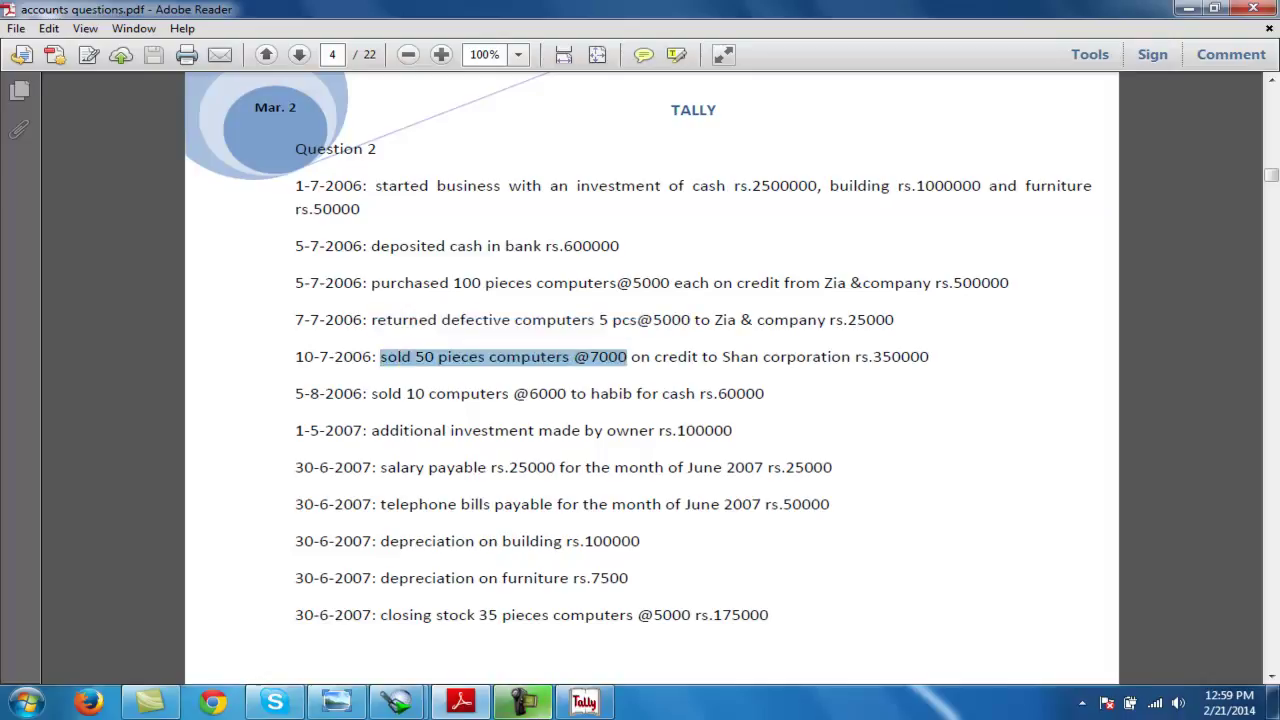
left_click(584, 702)
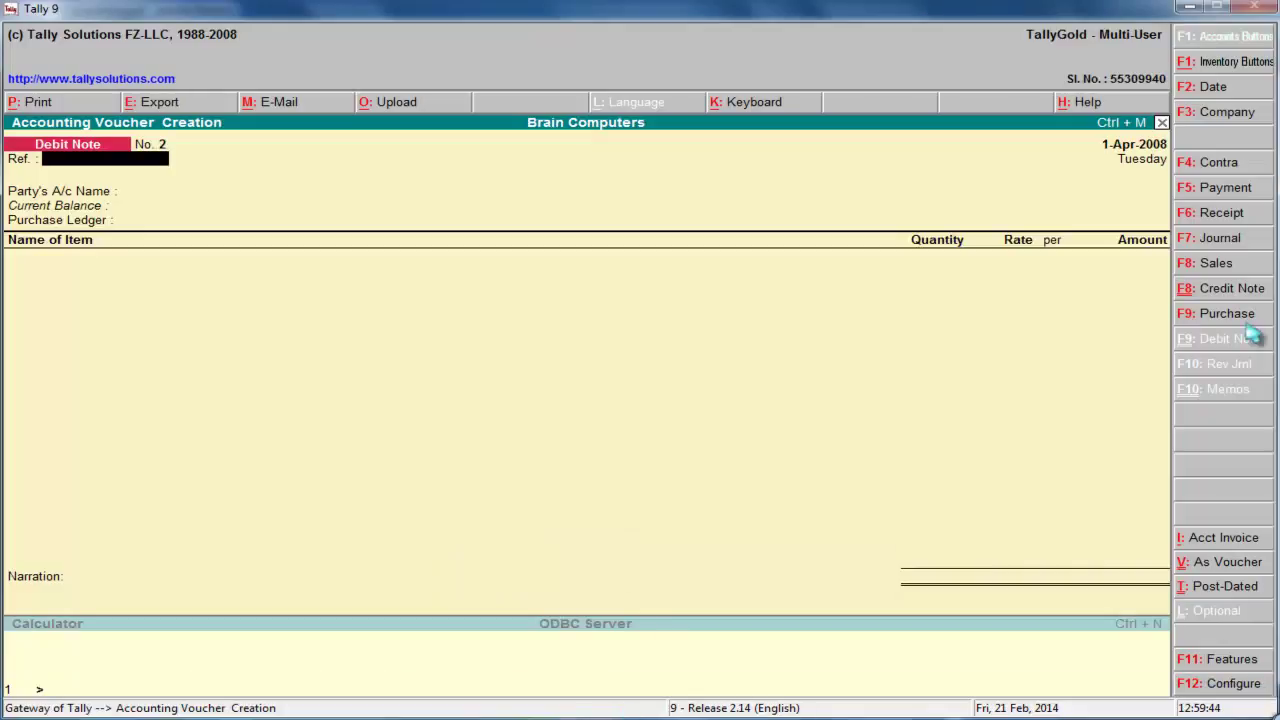
Start a sales voucher with reference "s1"
left_click(1217, 266)
type("s1")
key("Return")
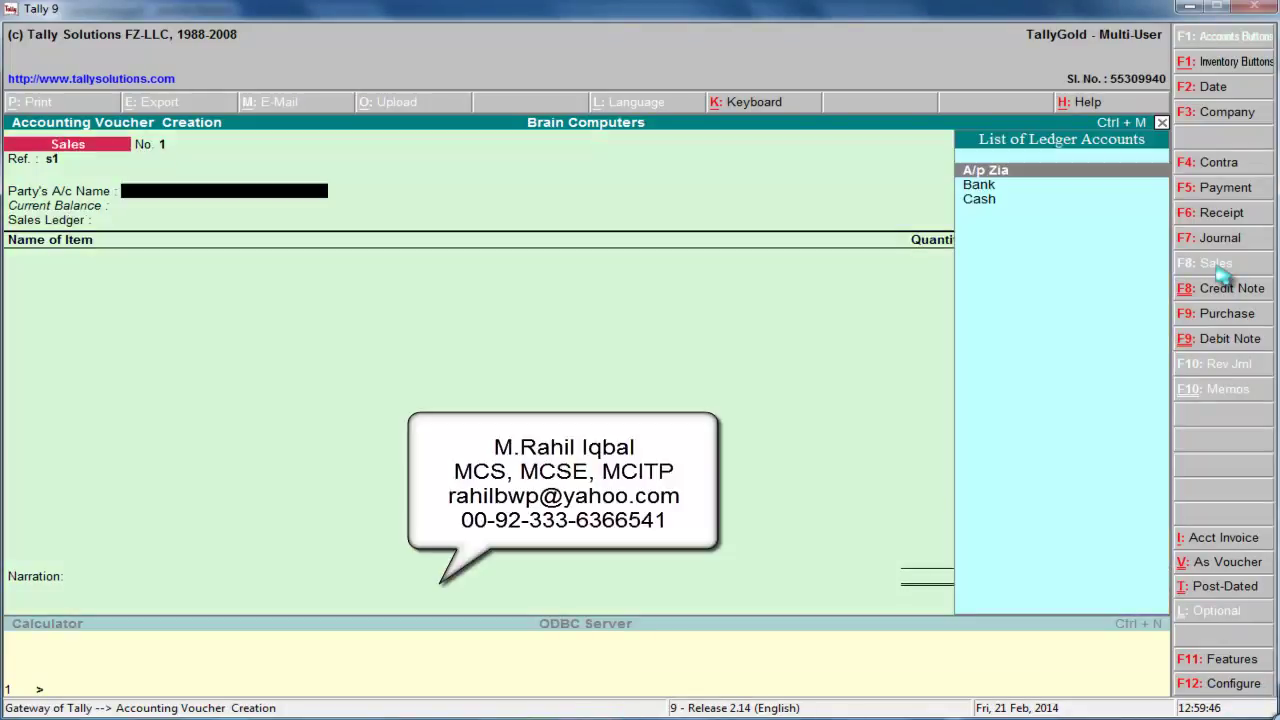
Create the party ledger "A/r Shan" under Sundry Debtors, with bill-by-bill balances and inventory values set to No
key("alt+c")
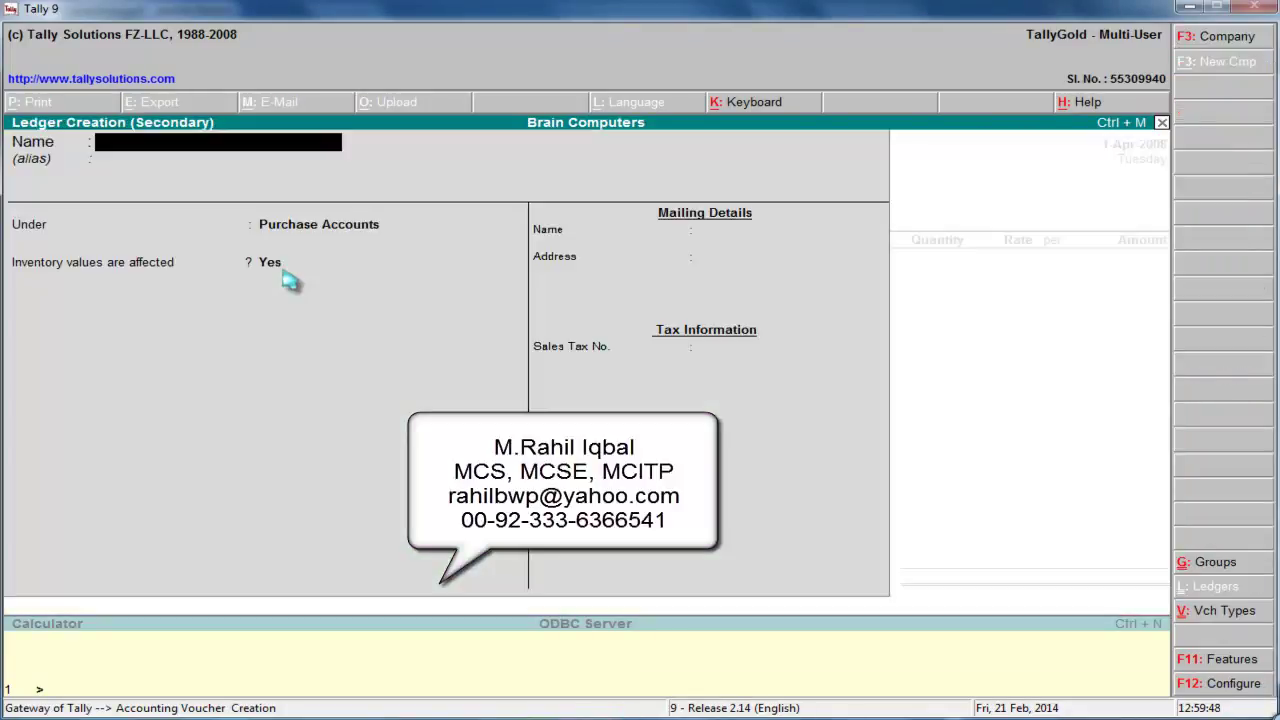
type("A/r Shan")
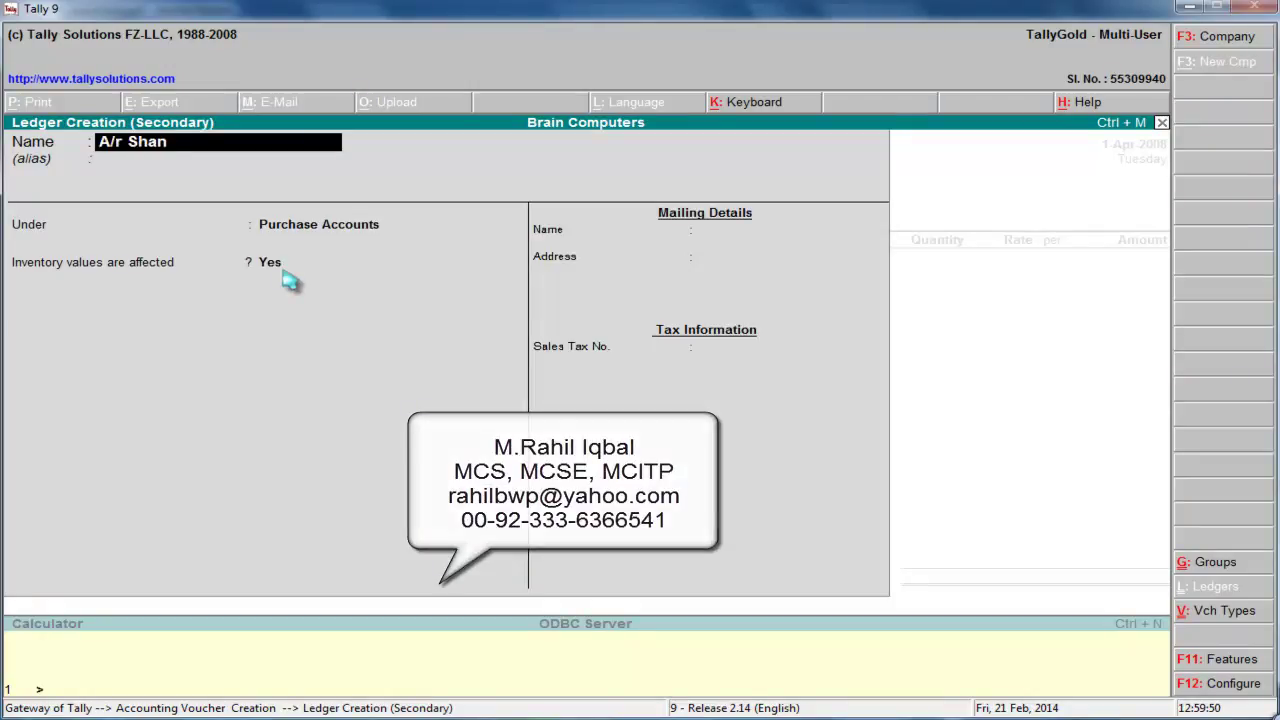
key("Return")
type("S")
key("Down")
key("Down")
key("Down")
key("Down")
key("Return")
key("BackSpace")
type("n")
key("Return")
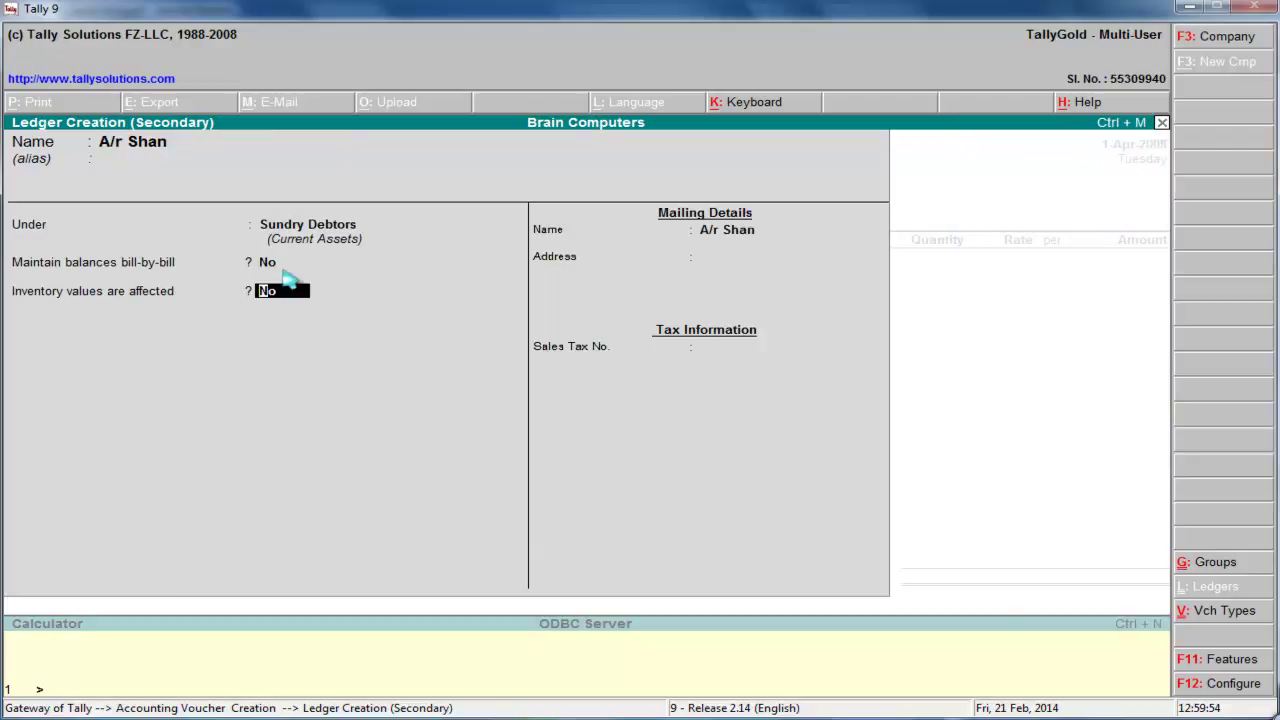
key("ctrl+a")
Accept the party details without additions and create a Sales ledger under Sales Accounts for the voucher
key("Return")
key("Return")
key("Return")
key("Return")
key("Return")
key("Return")
key("Return")
key("Return")
key("Return")
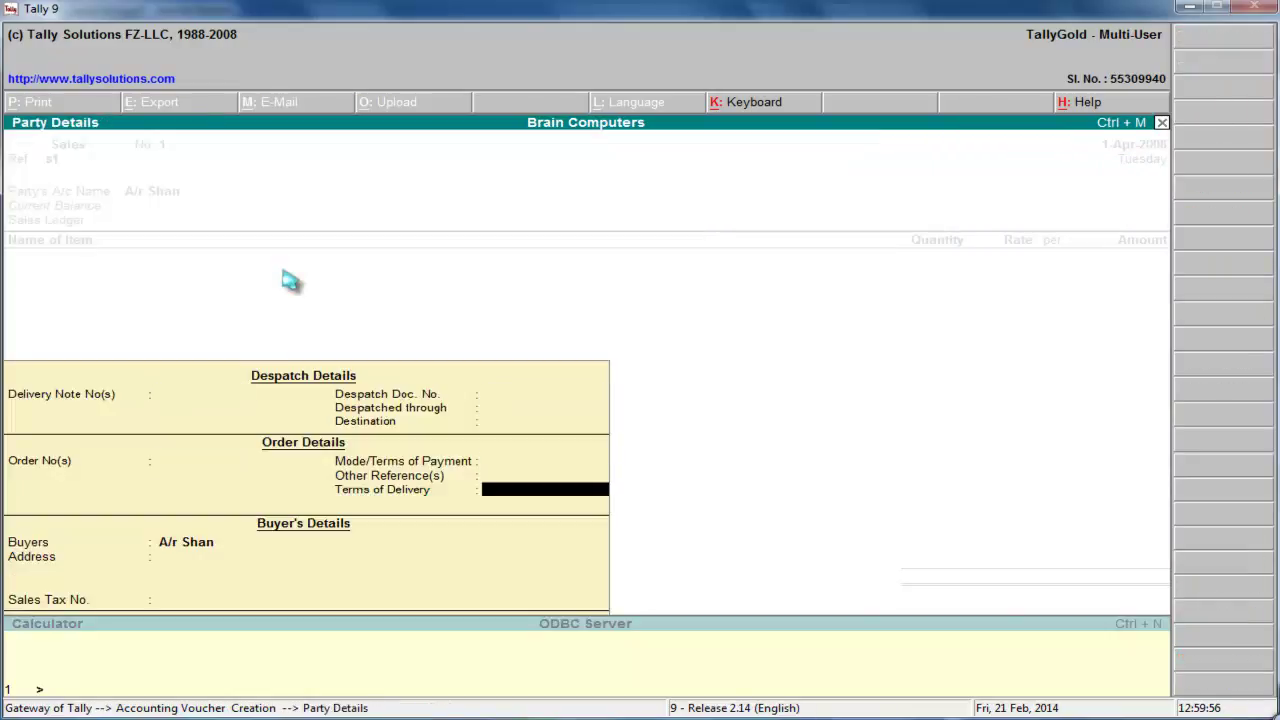
key("alt+c")
type("Sales")
key("Return")
key("Return")
key("Up")
key("Up")
key("Up")
key("Up")
key("Return")
key("ctrl+a")
Choose Computers as the sold item, recheck the sale details in the PDF, and go back to Tally
key("Return")
type("C")
key("Return")
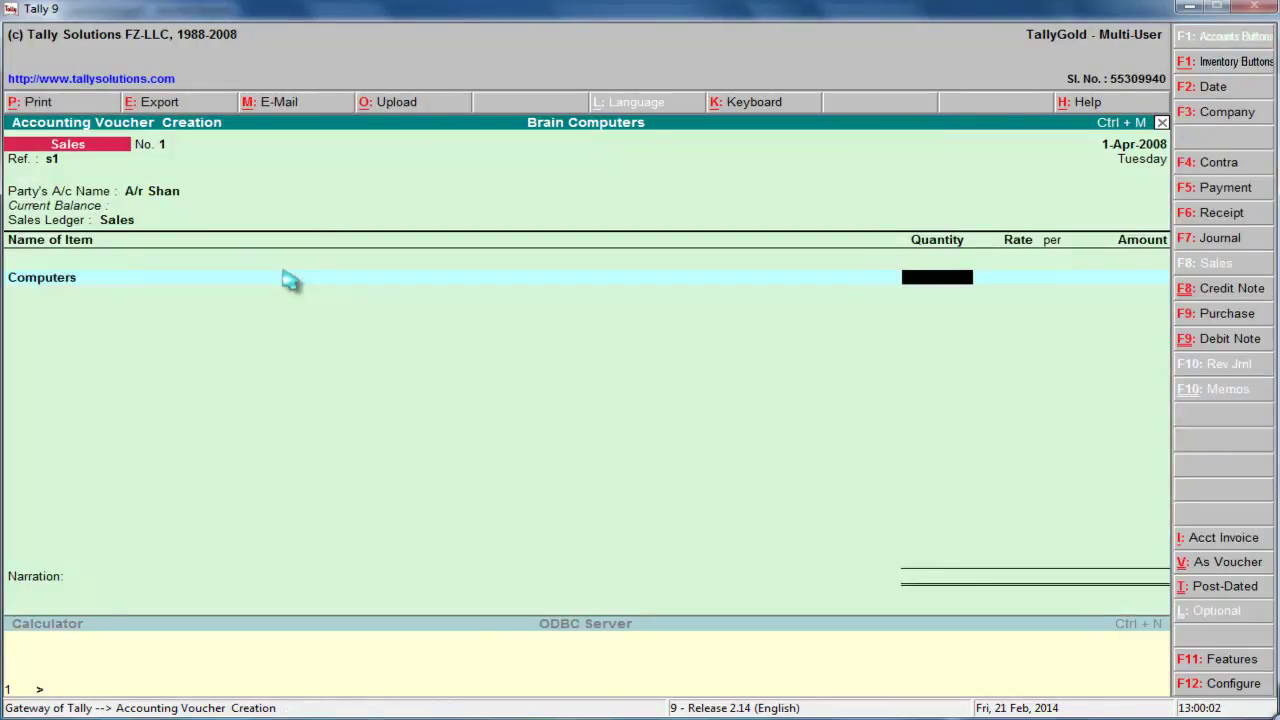
left_click(1187, 8)
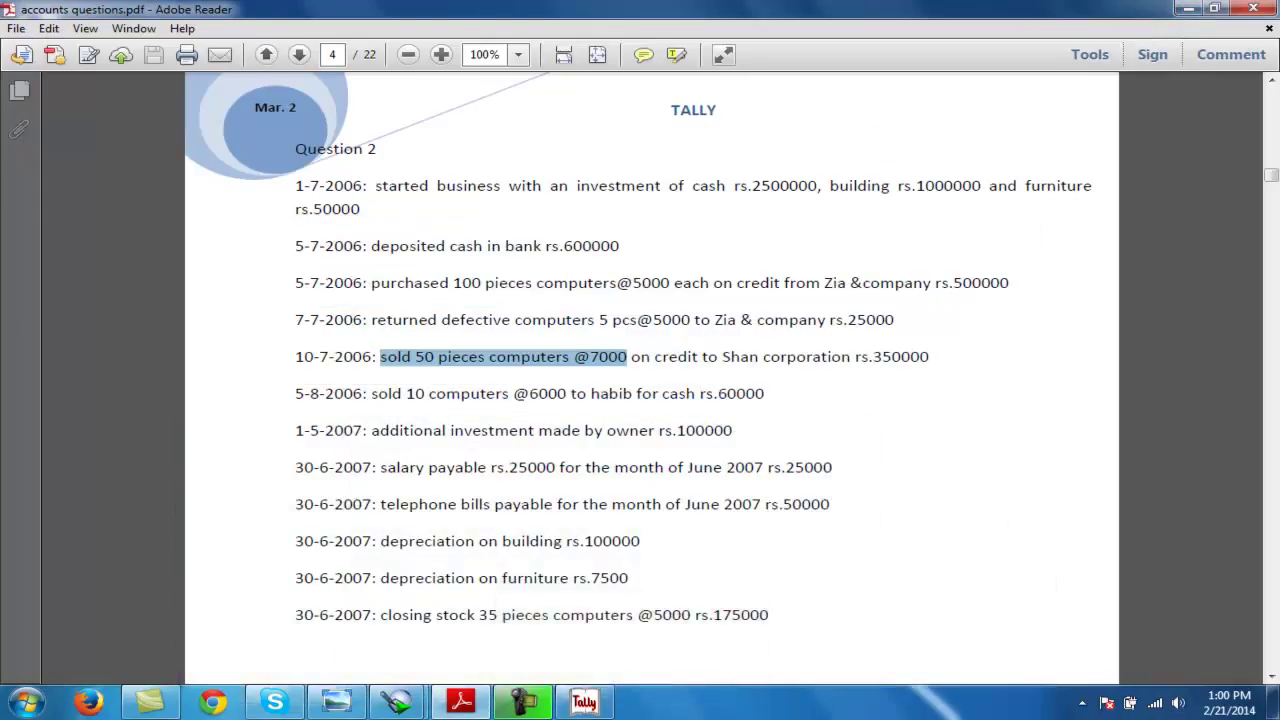
left_click(584, 703)
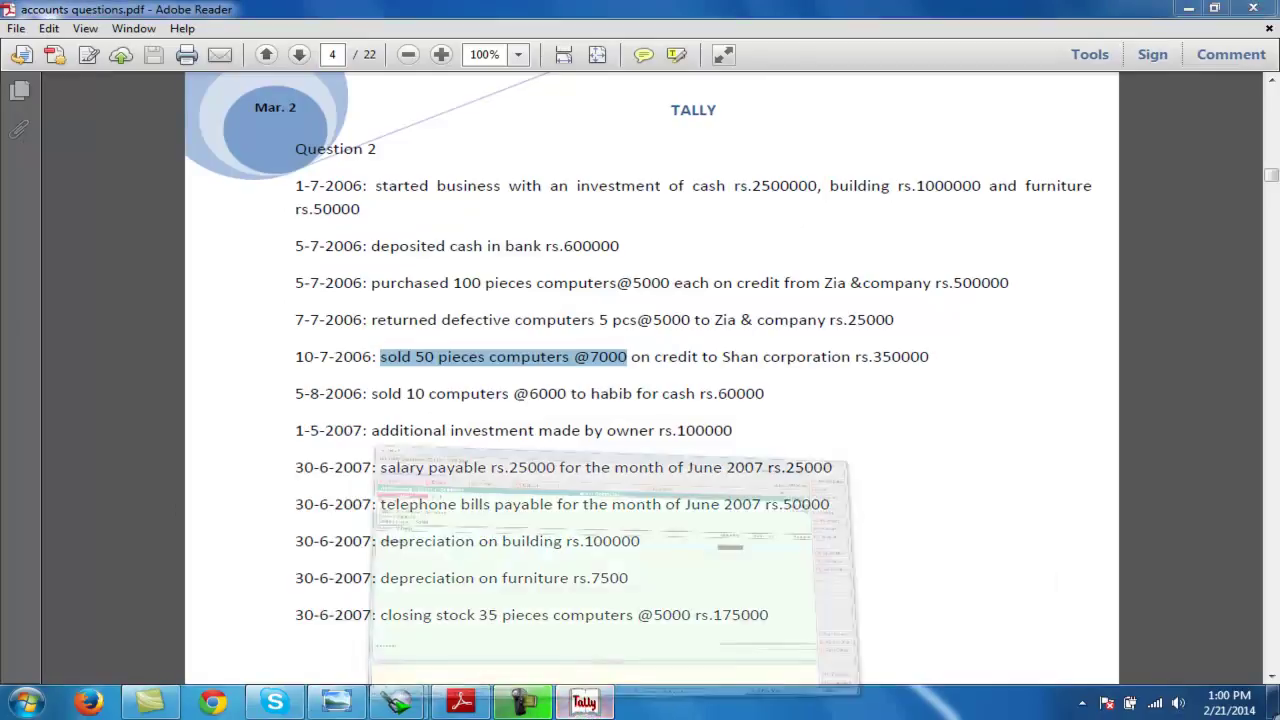
Enter 50 pcs of Computers at a rate of 7,000 and save the sales voucher without a narration
type("50")
key("Return")
type("7000")
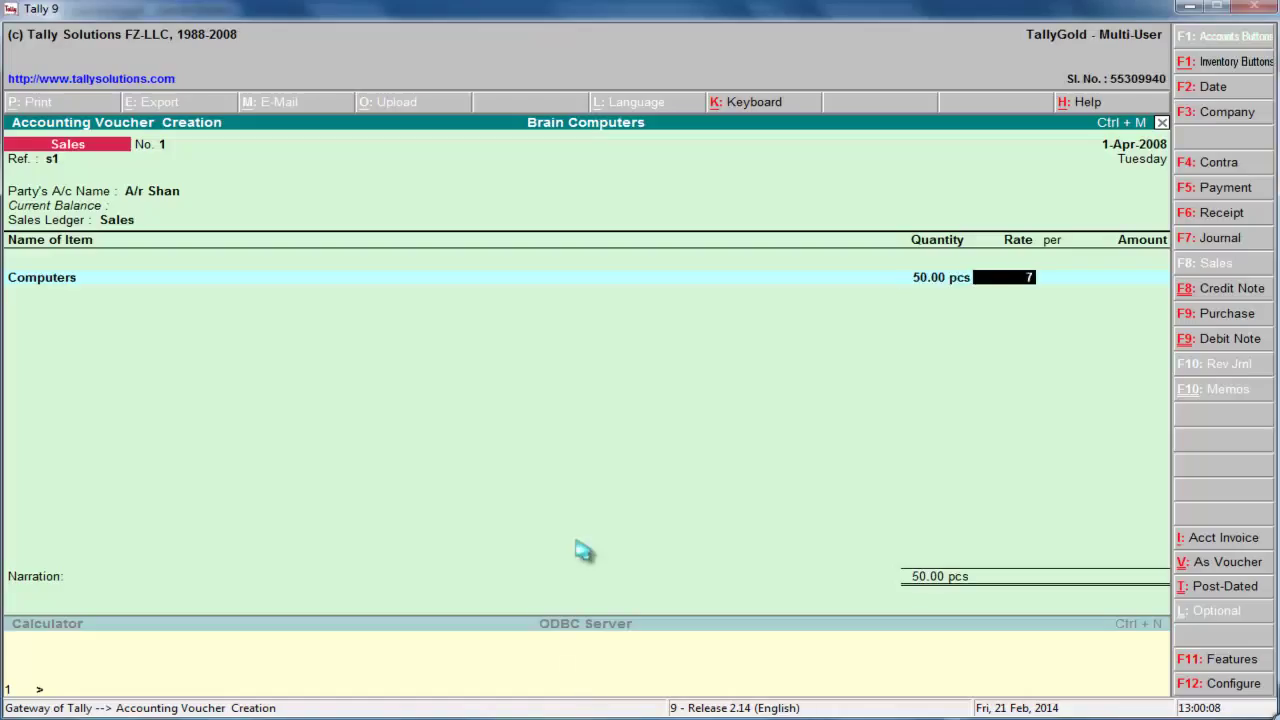
key("Return")
key("Return")
key("Return")
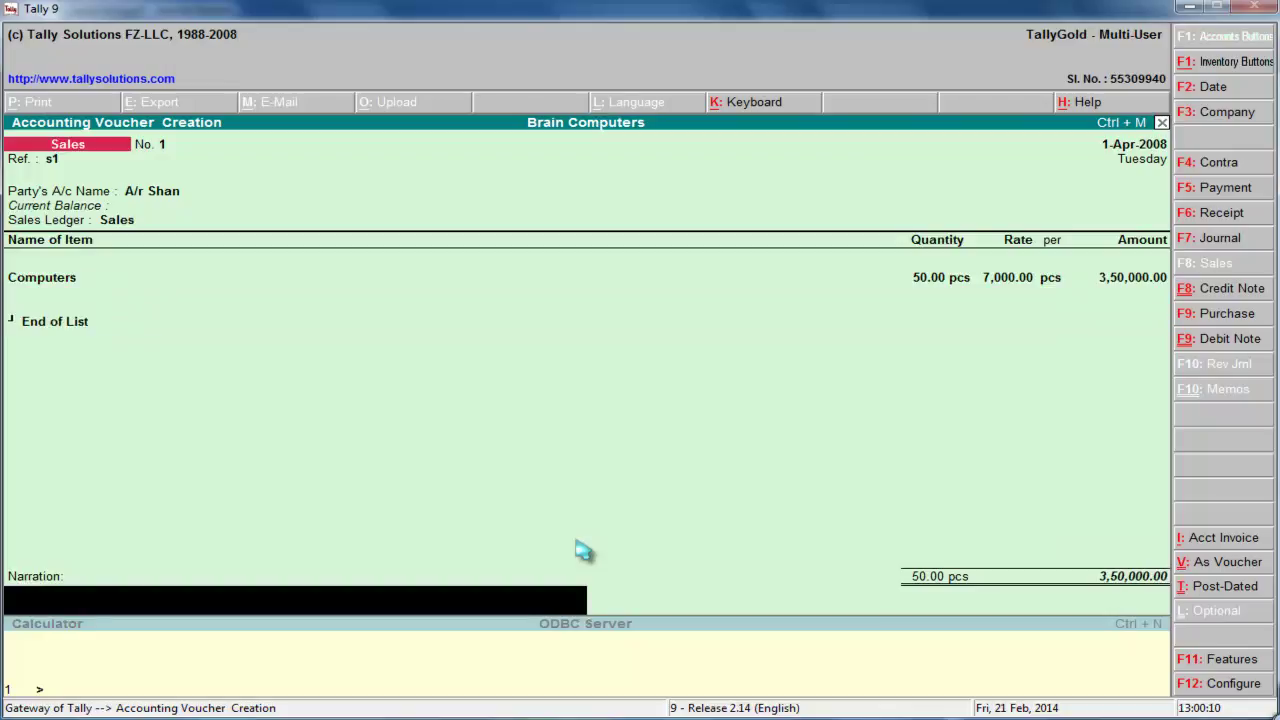
key("Return")
key("Return")
key("Return")
Switch to the PDF, highlight the 5-8-2006 cash sale of 10 computers at 6000, and return to Tally
left_click(1190, 7)
left_click_drag(296, 393, 765, 393)
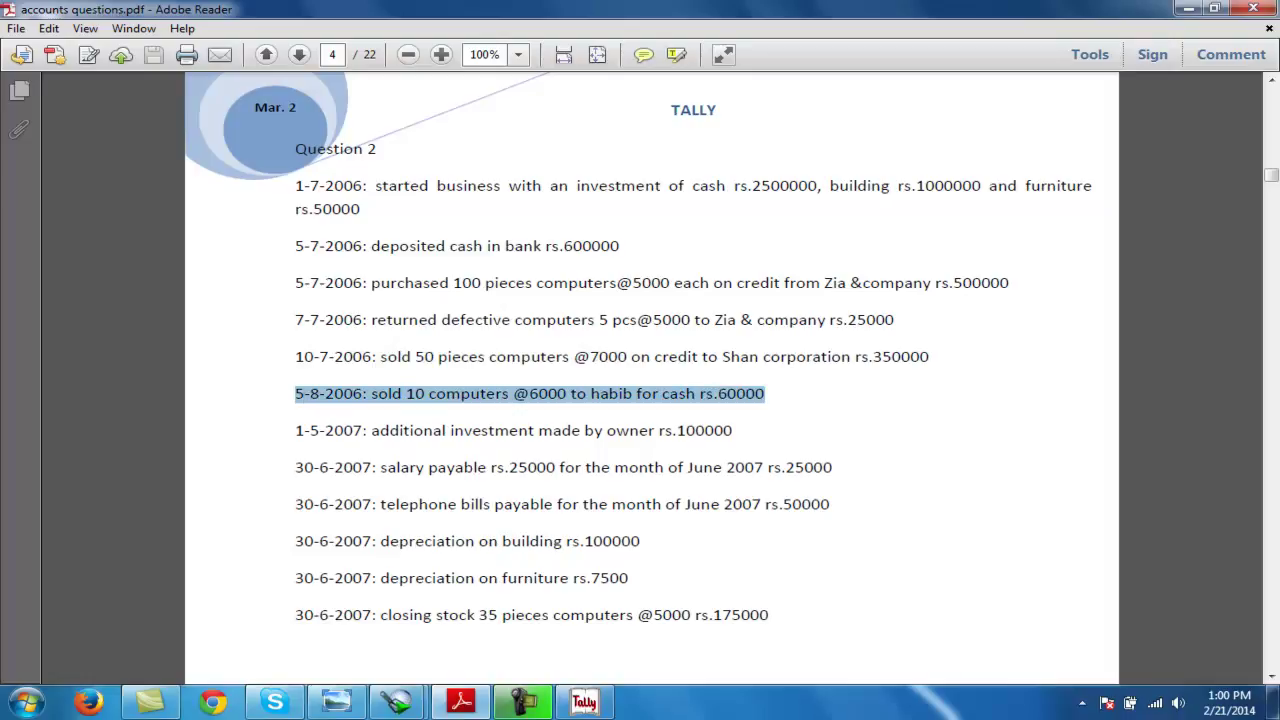
left_click(583, 702)
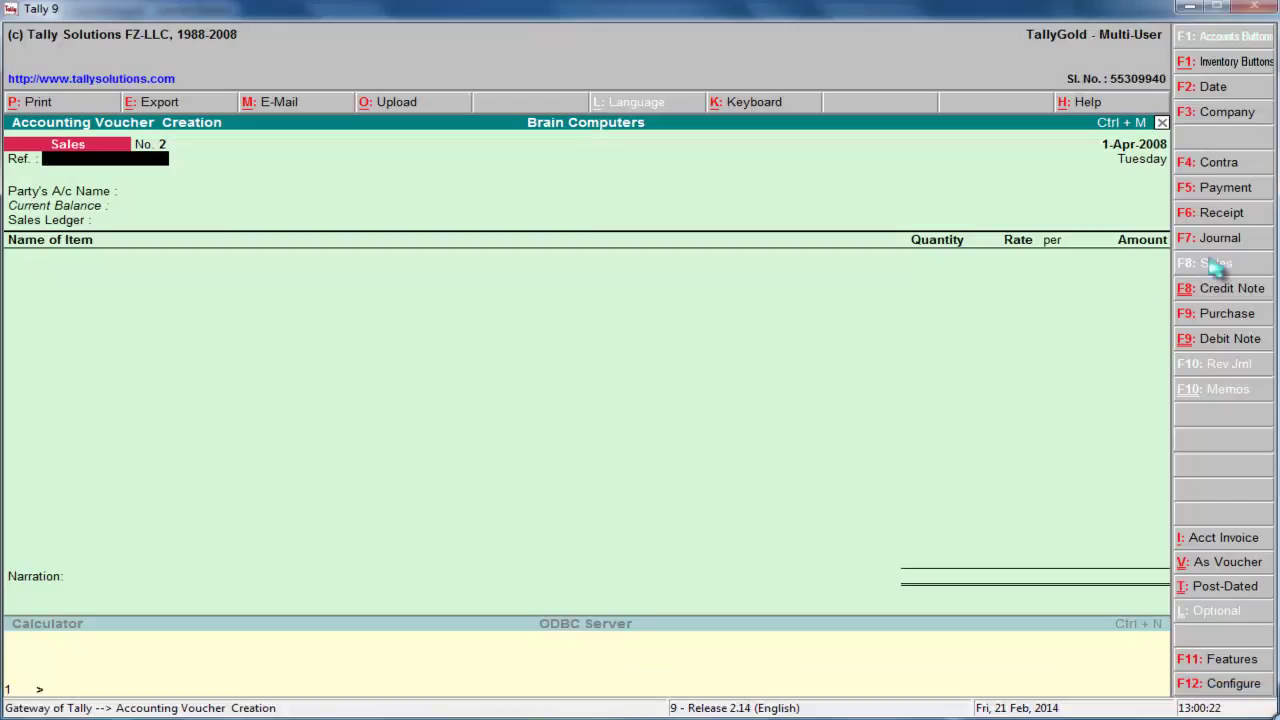
Give the new sales voucher reference "s2" and create a ledger named after the buyer plus "Customer on Cash" under Cash-in-hand
type("s2")
key("Return")
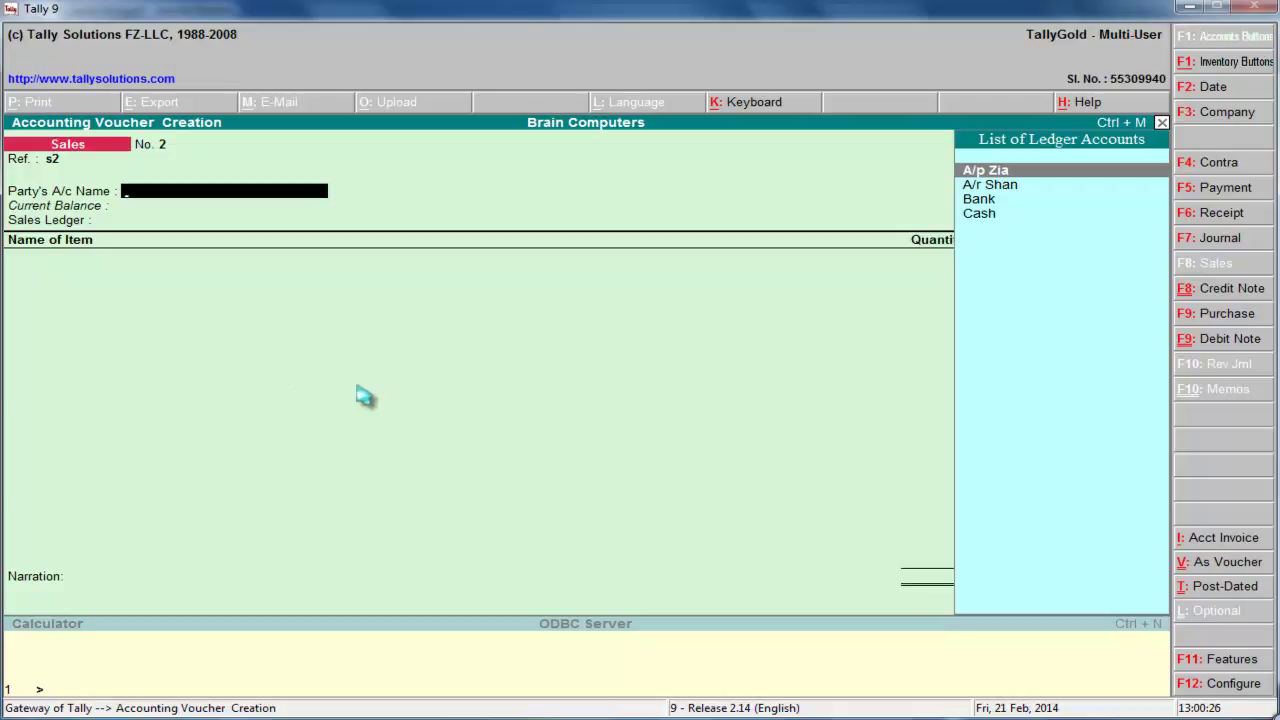
key("alt+c")
type("Habib Cus")
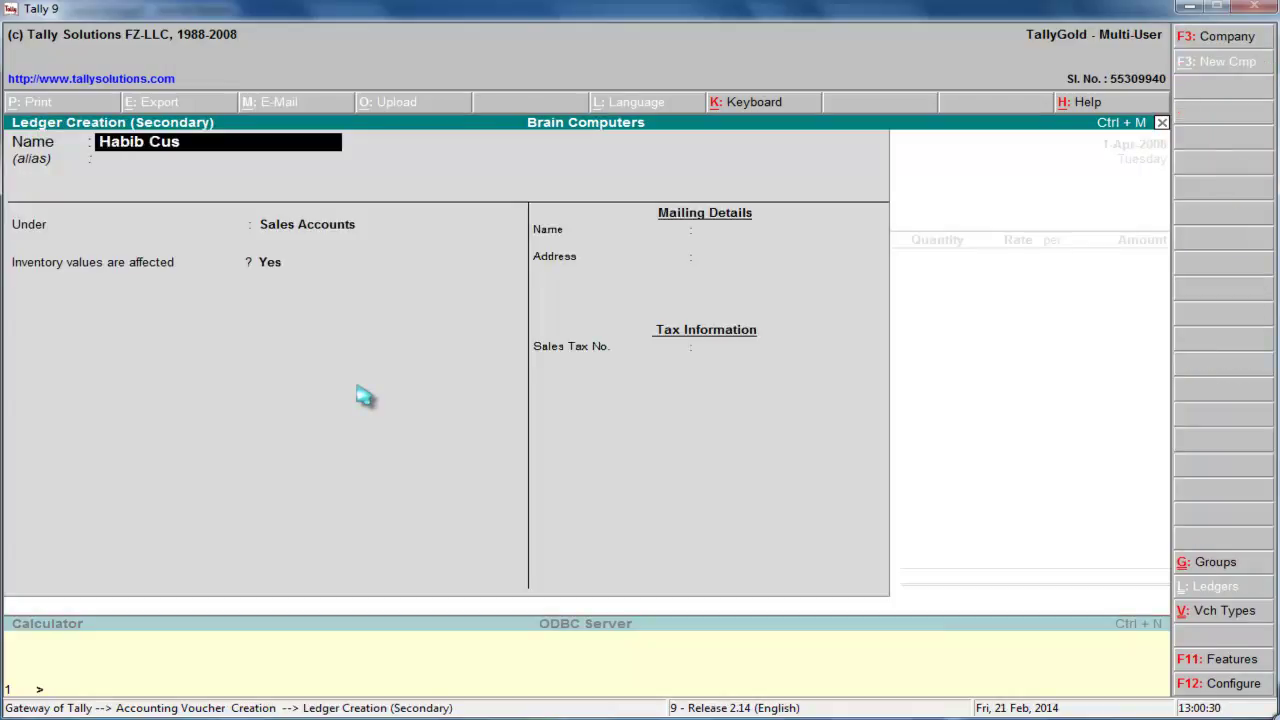
type("tomer on Cash")
key("Return")
key("Return")
type("cas")
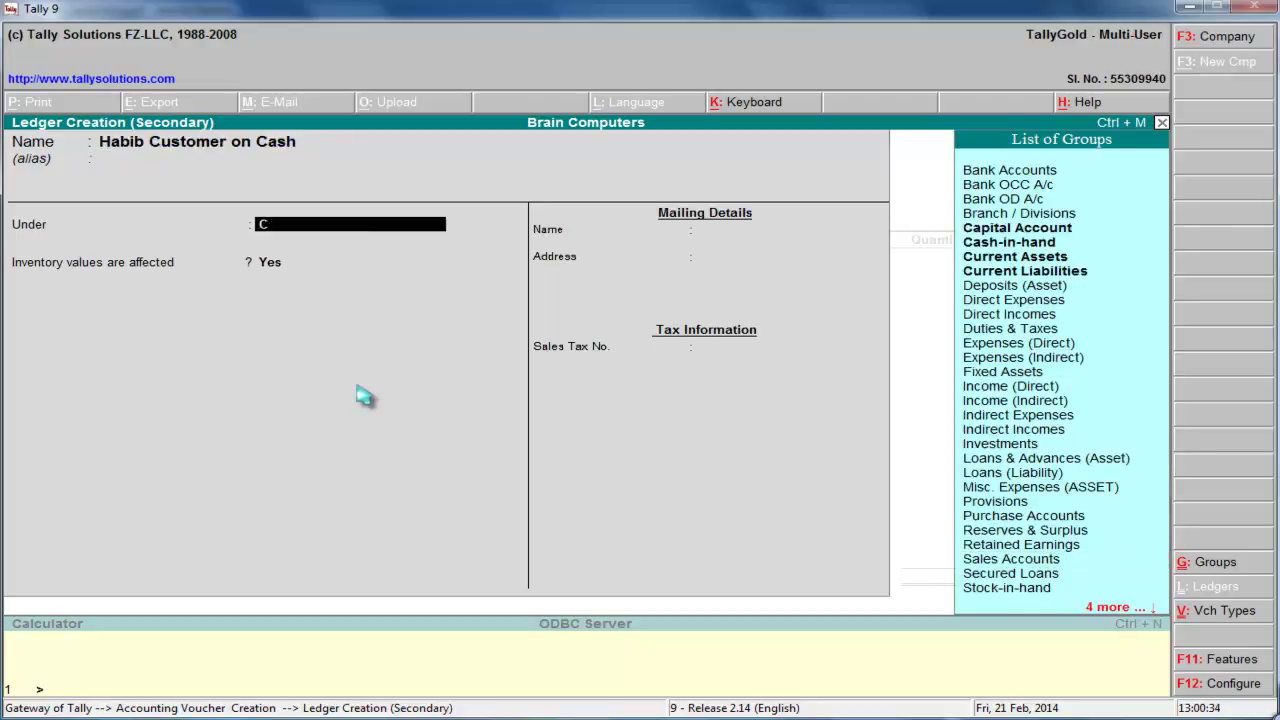
key("Return")
key("Return")
key("Return")
key("Return")
key("Return")
key("Return")
Accept the cash customer's party details and choose Sales as the voucher's sales ledger
key("Return")
key("Return")
key("Return")
key("Return")
key("Return")
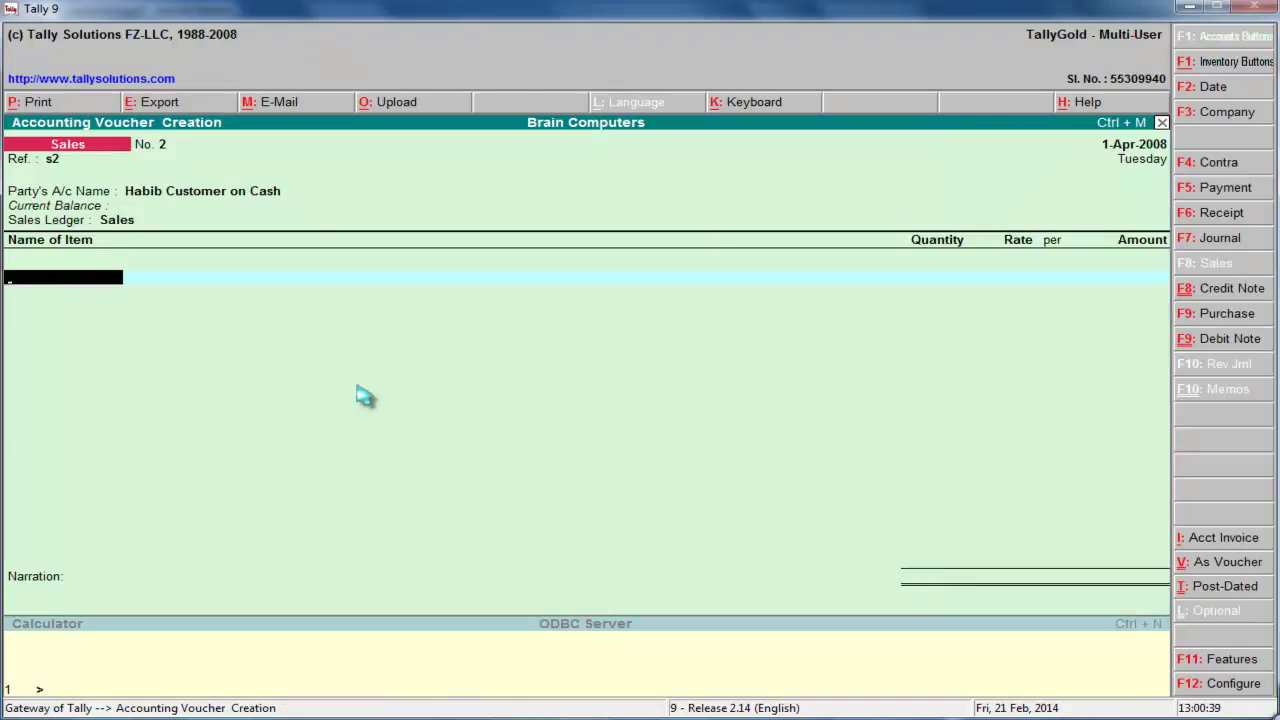
Enter 10 pcs of Computers at a rate of 6,000 and save the cash sales voucher
type("bhc")
key("Return")
type("10")
key("Return")
type("6000")
key("Return")
key("Return")
key("Return")
key("Return")
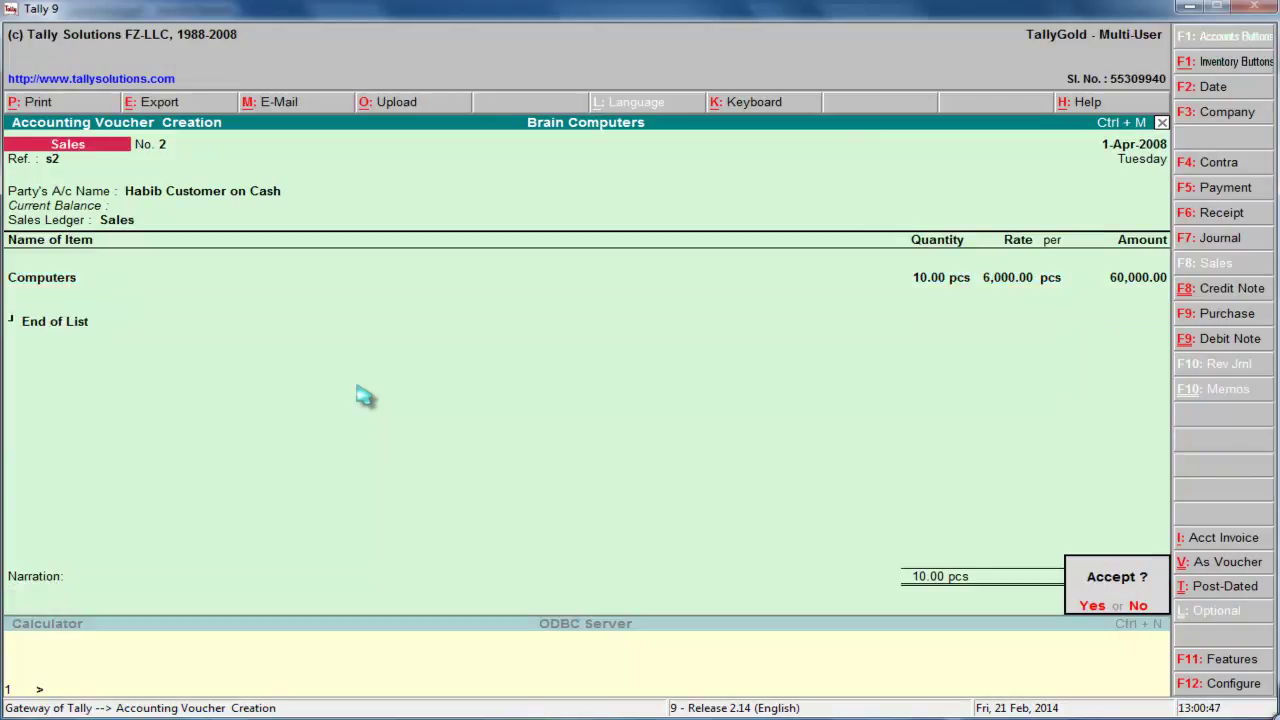
key("Return")
Switch to the PDF, highlight the 1-5-2007 additional owner investment of 100000, and return to Tally
left_click(1189, 8)
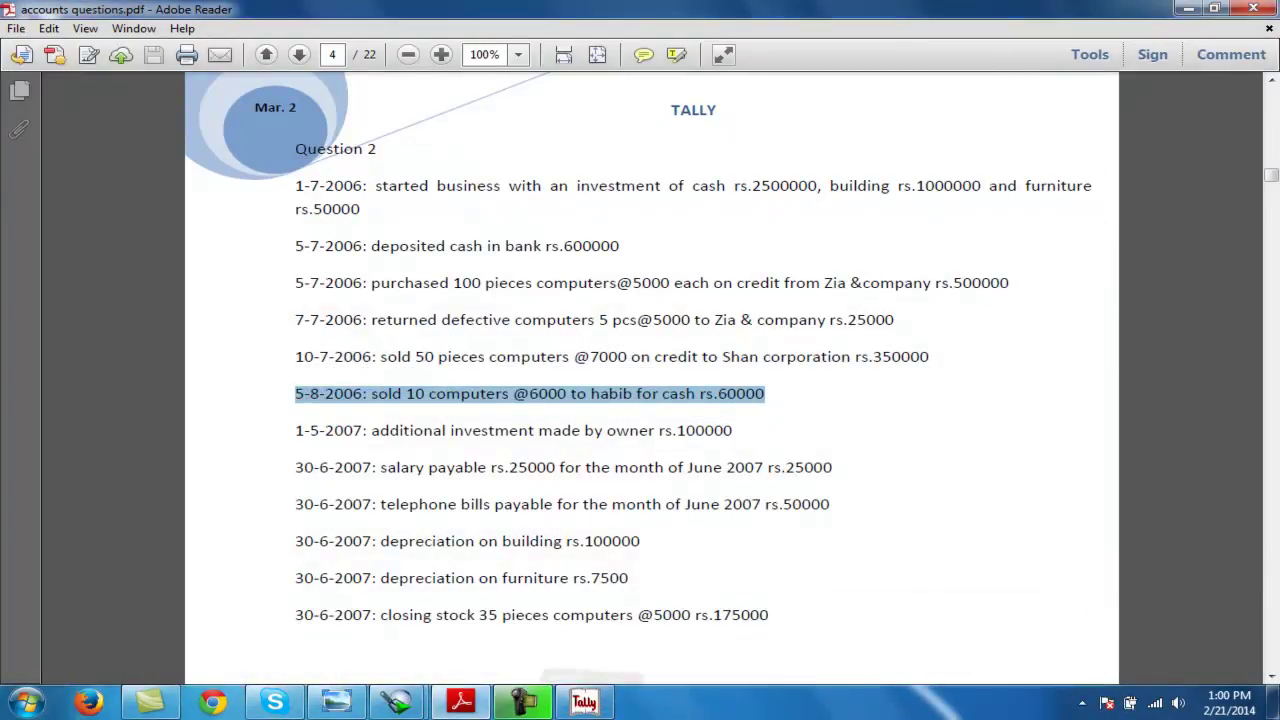
left_click_drag(295, 430, 732, 430)
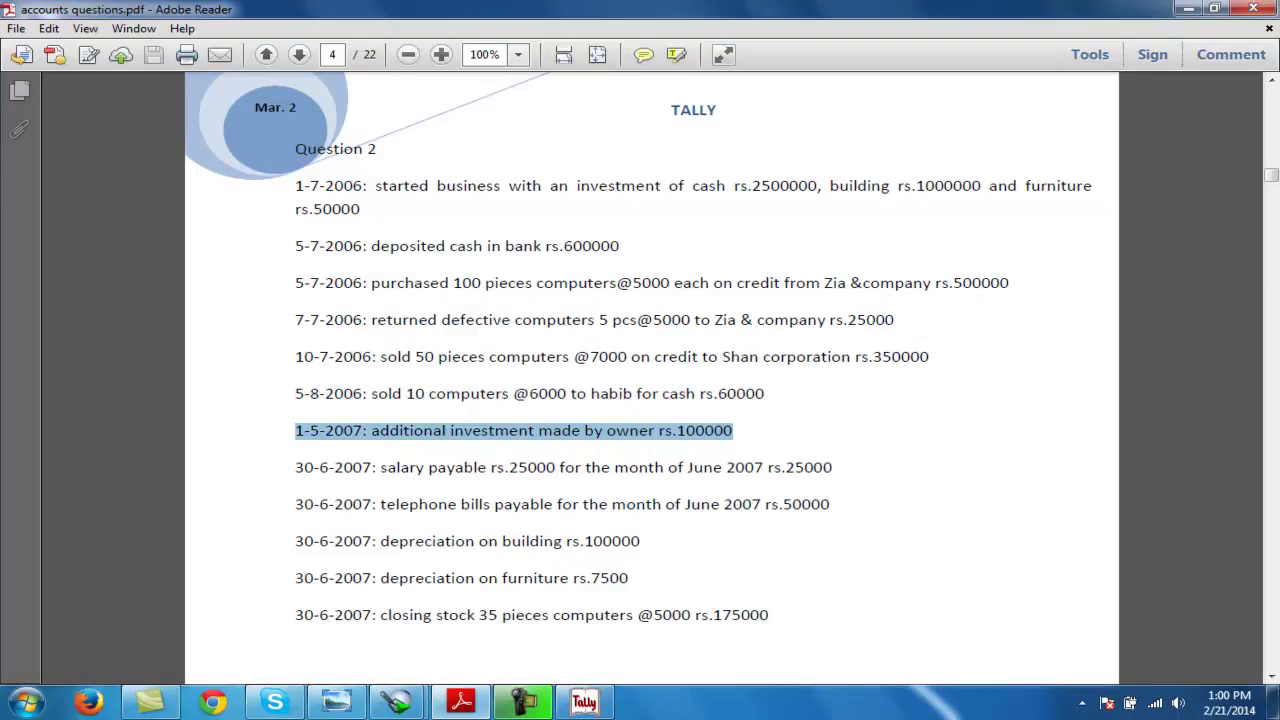
left_click(587, 708)
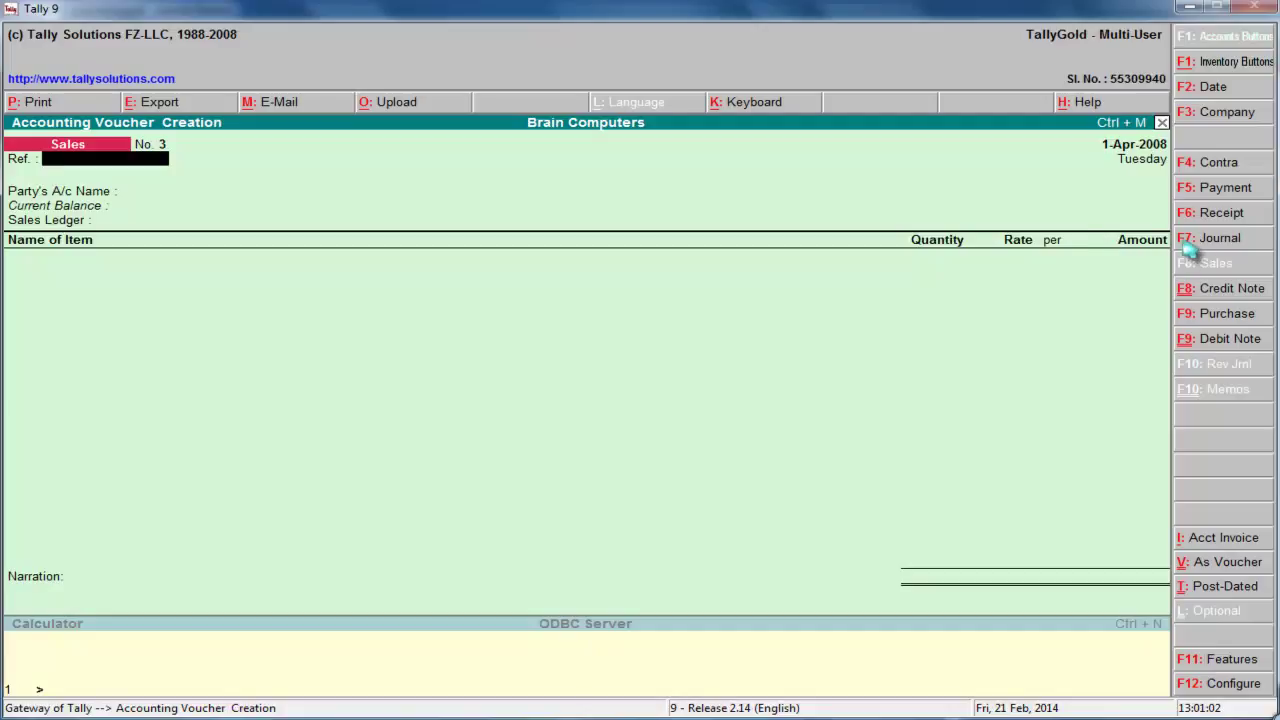
Start a journal voucher that debits Cash 1,00,000 and credits Capital with the same amount
left_click(1200, 242)
type("Cas")
key("Return")
type("1,00,000")
key("Return")
type("cap")
key("Return")
key("Return")
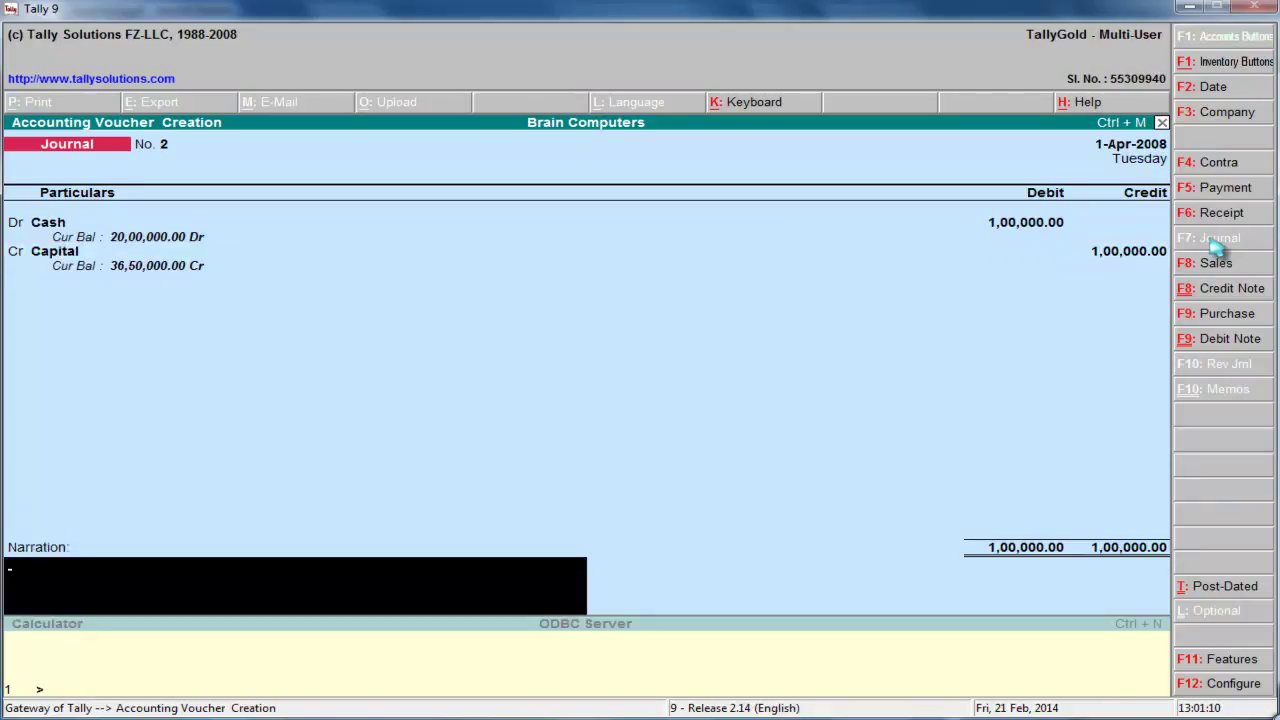
Save the additional-investment journal voucher, and highlight the 30-6-2007 salary payable entry of 25000 in the PDF before returning to Tally
key("Return")
key("Return")
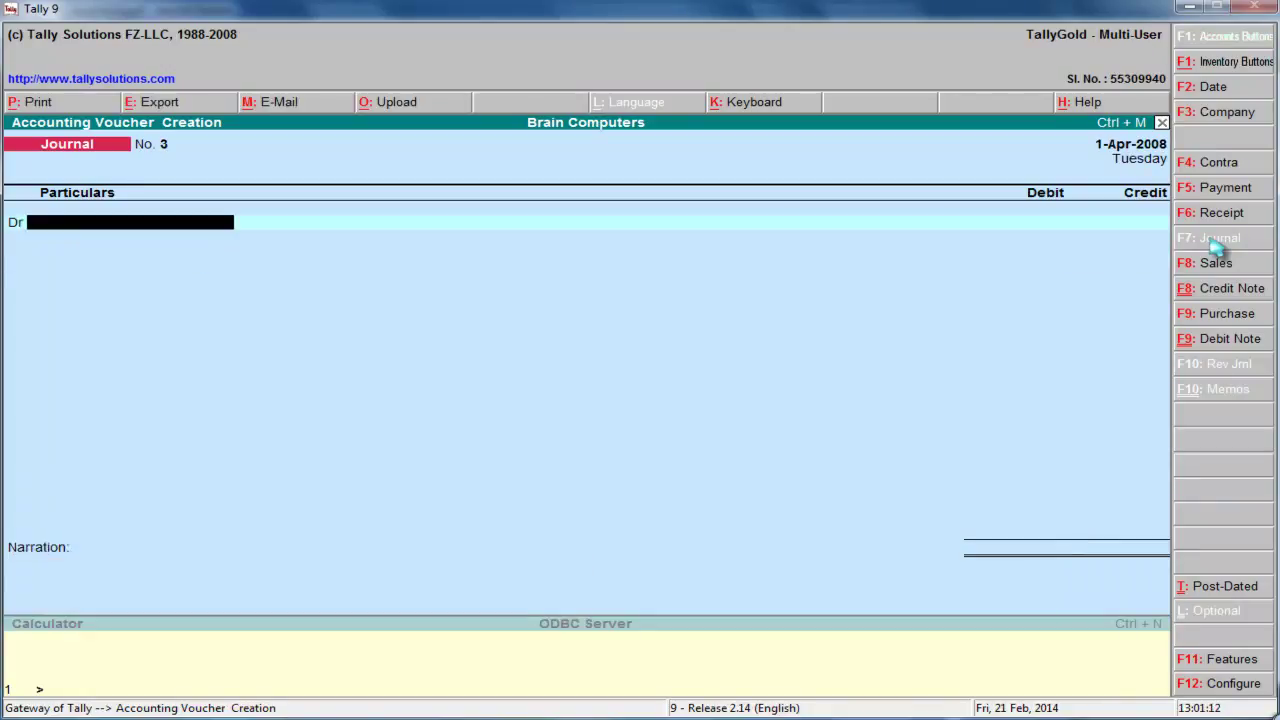
left_click(1189, 8)
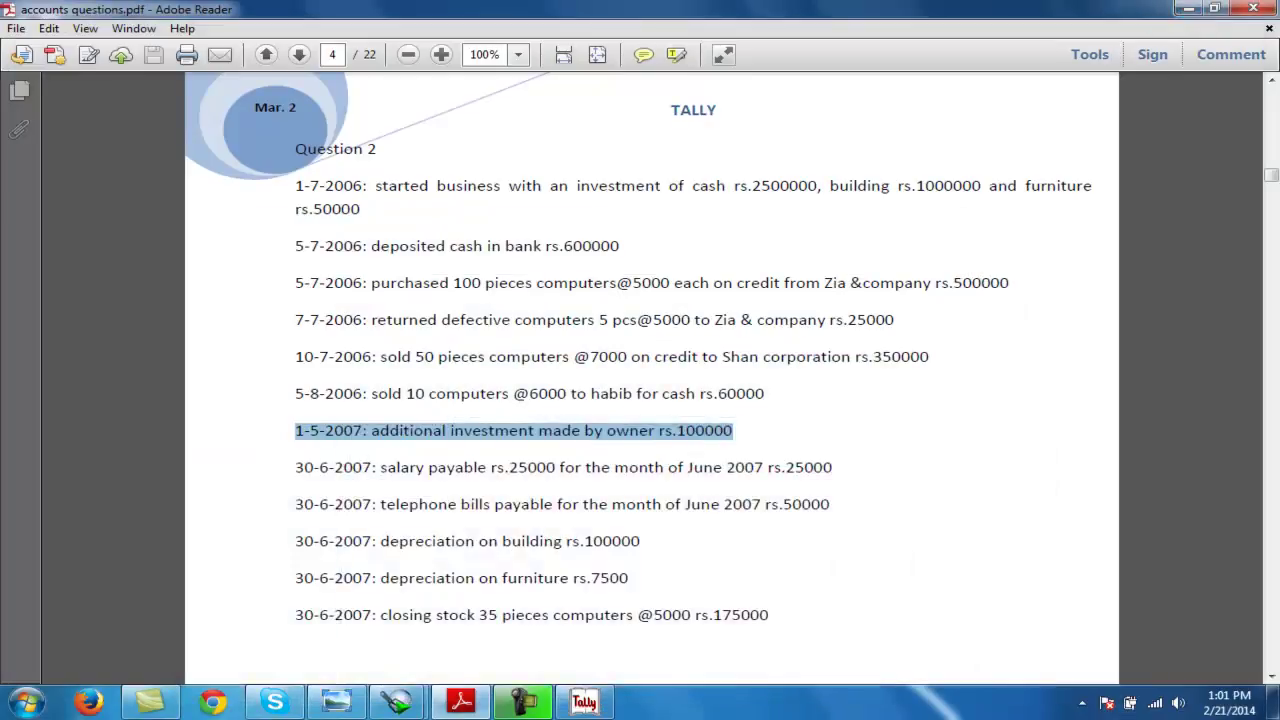
left_click_drag(295, 467, 832, 467)
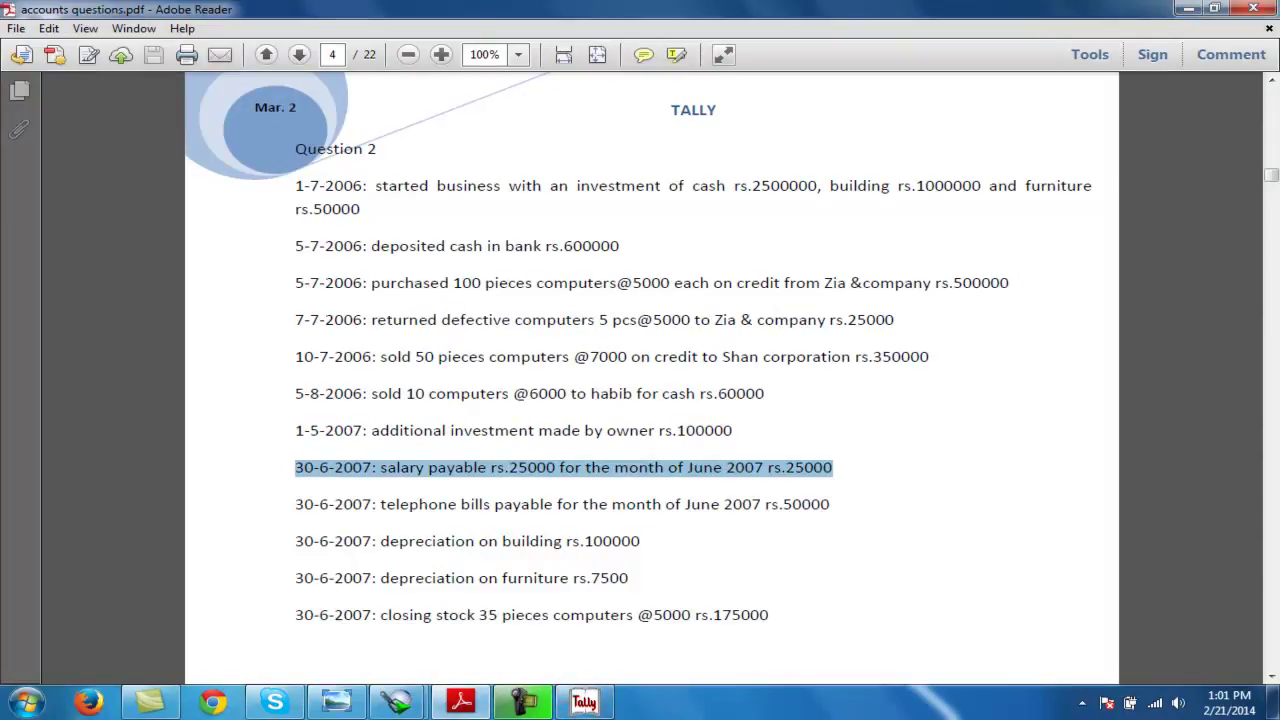
left_click(584, 702)
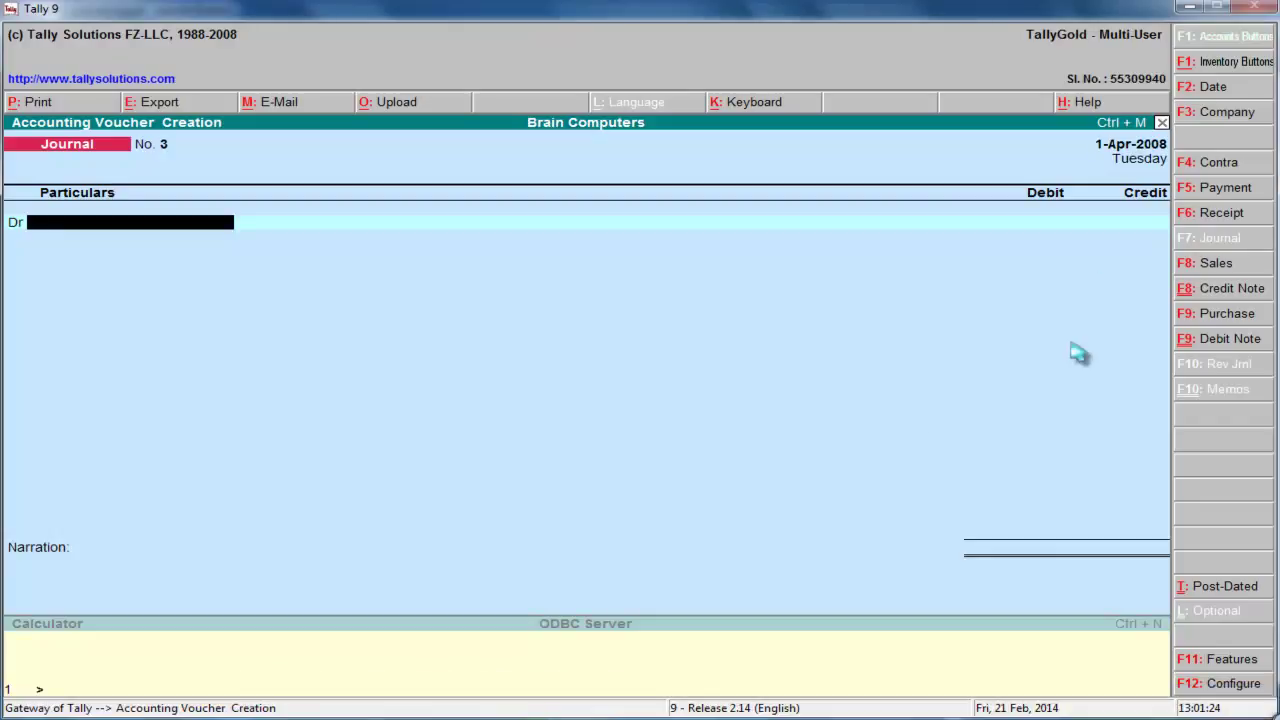
Create the ledger Salary Exp under Expenses (Indirect) and debit it 25,000 in the journal voucher
key("alt+c")
type("ary Exp")
key("Return")
key("Return")
type("e")
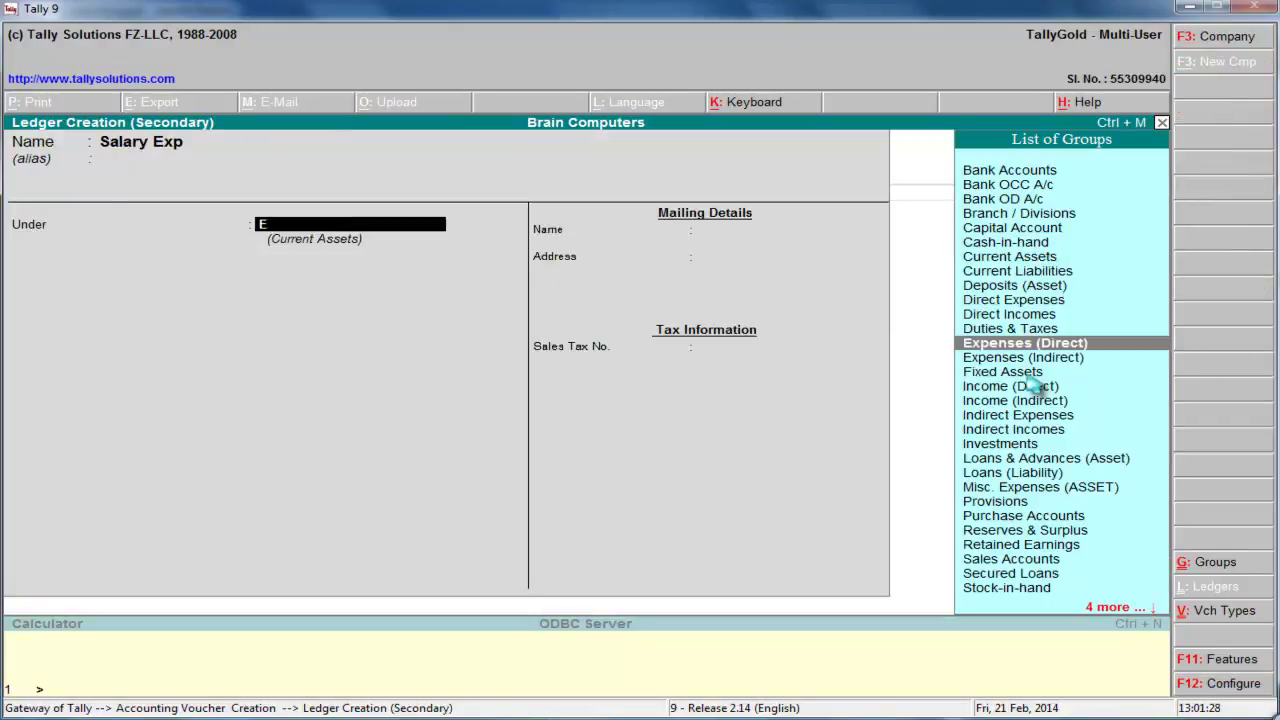
key("Down")
key("Return")
key("Return")
key("Return")
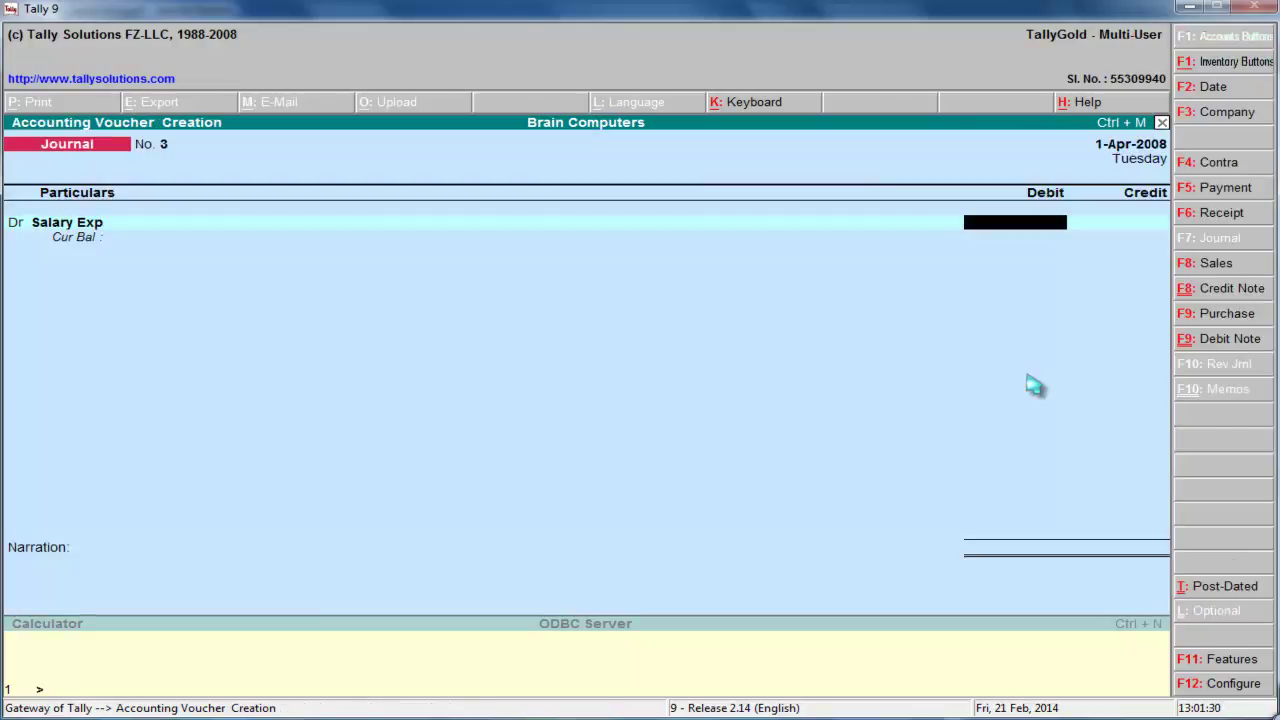
type("25000")
key("Return")
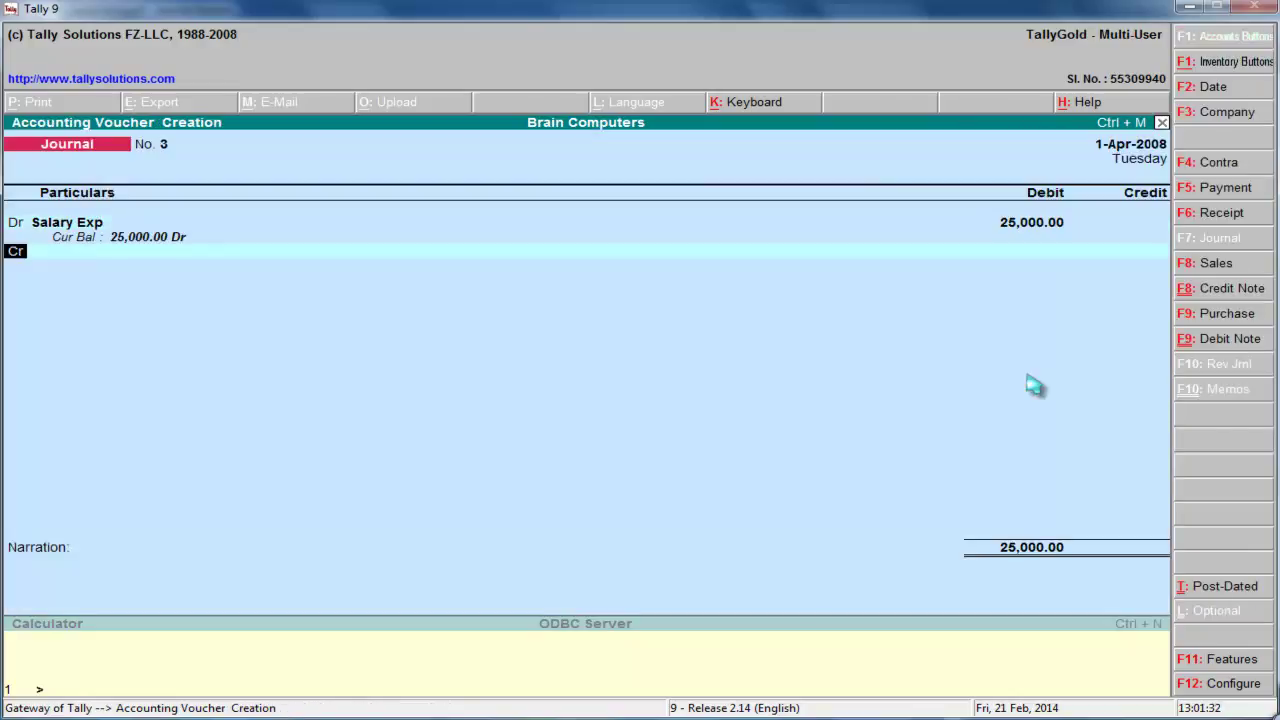
Create the ledger Salary Payable under Current Liabilities for the voucher's credit entry
key("alt+c")
type("Sala")
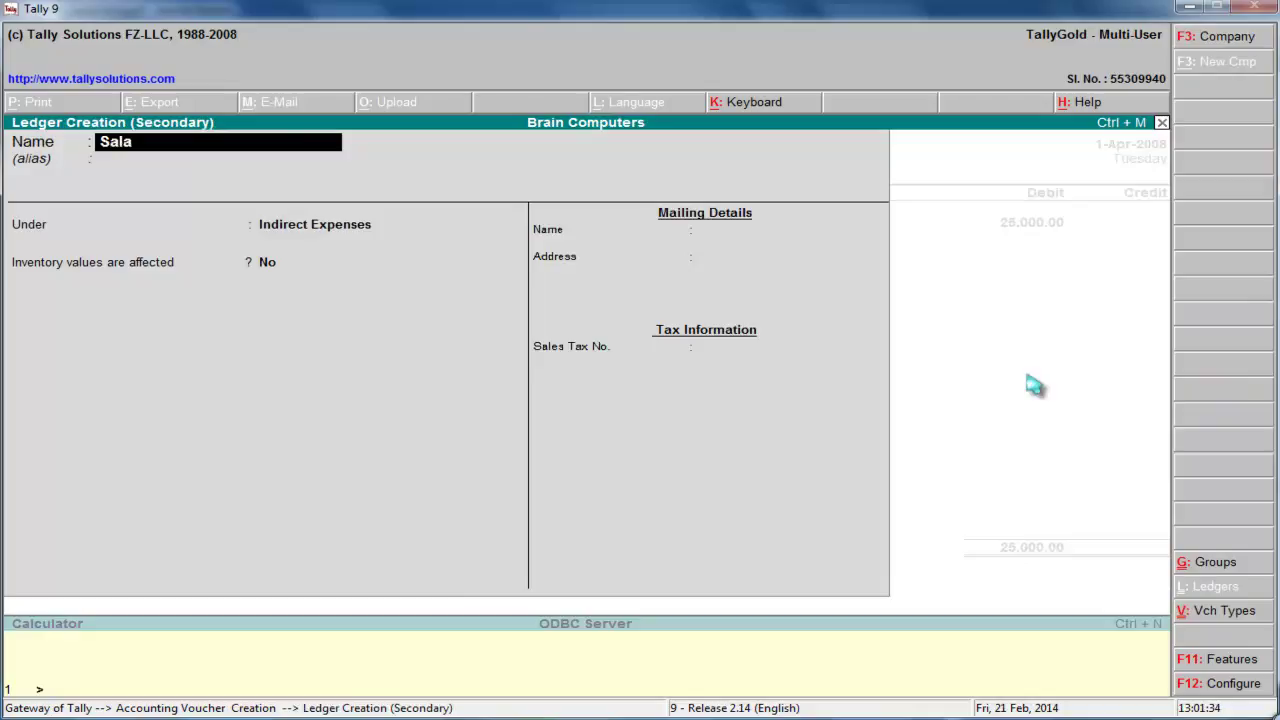
type("ry Payable")
key("Return")
type("C")
key("Down")
key("Down")
key("Down")
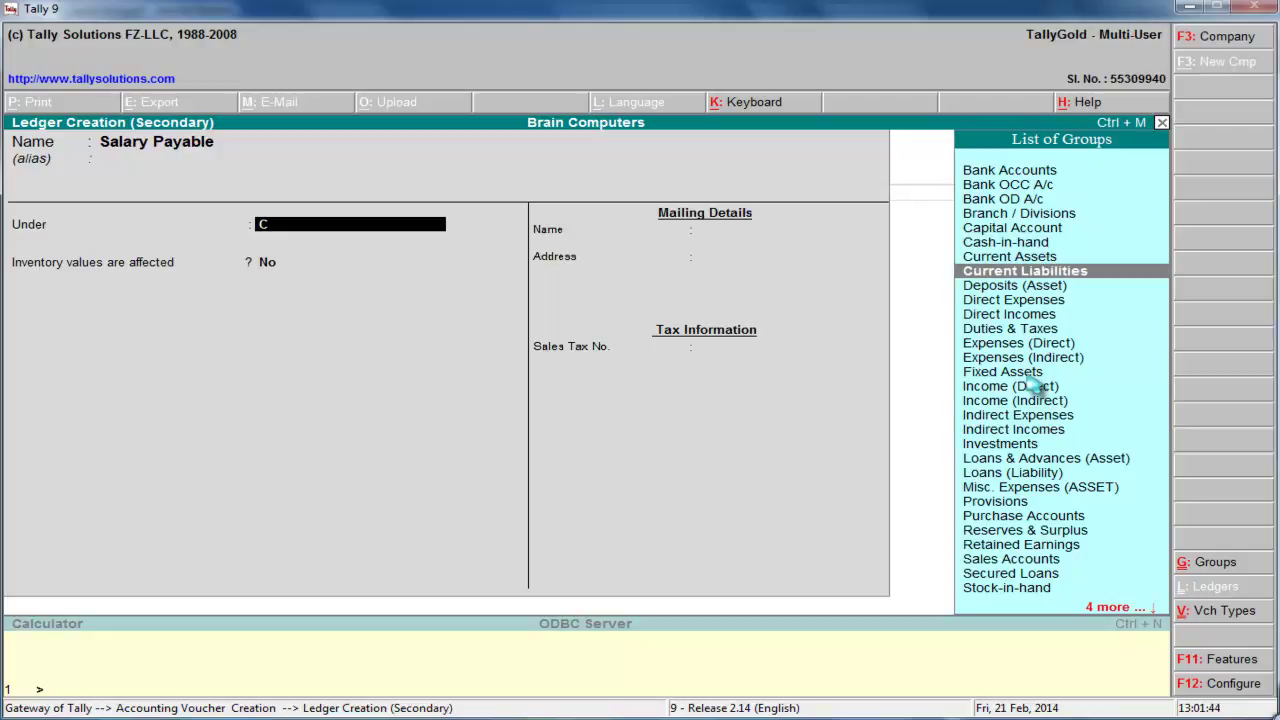
key("Return")
key("Return")
key("Return")
Credit Salary Payable 25,000 and save the salary journal voucher, leaving the next voucher's debit entry blank
key("Return")
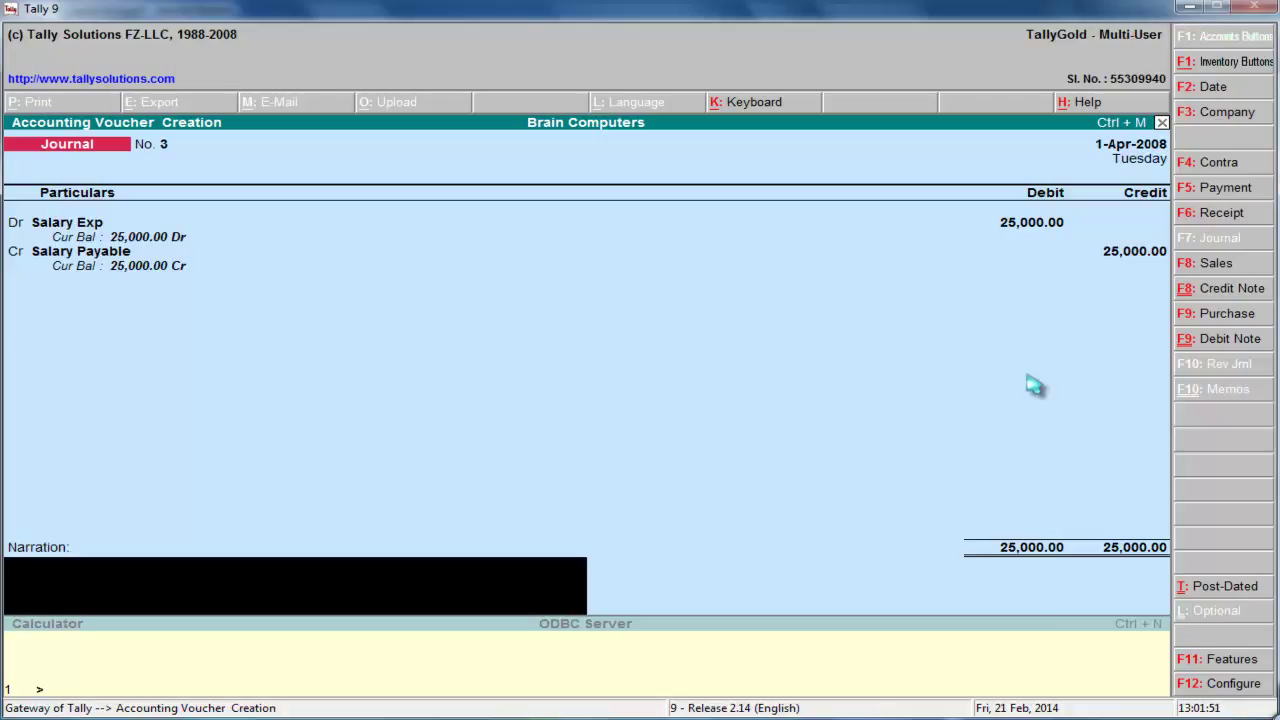
key("Return")
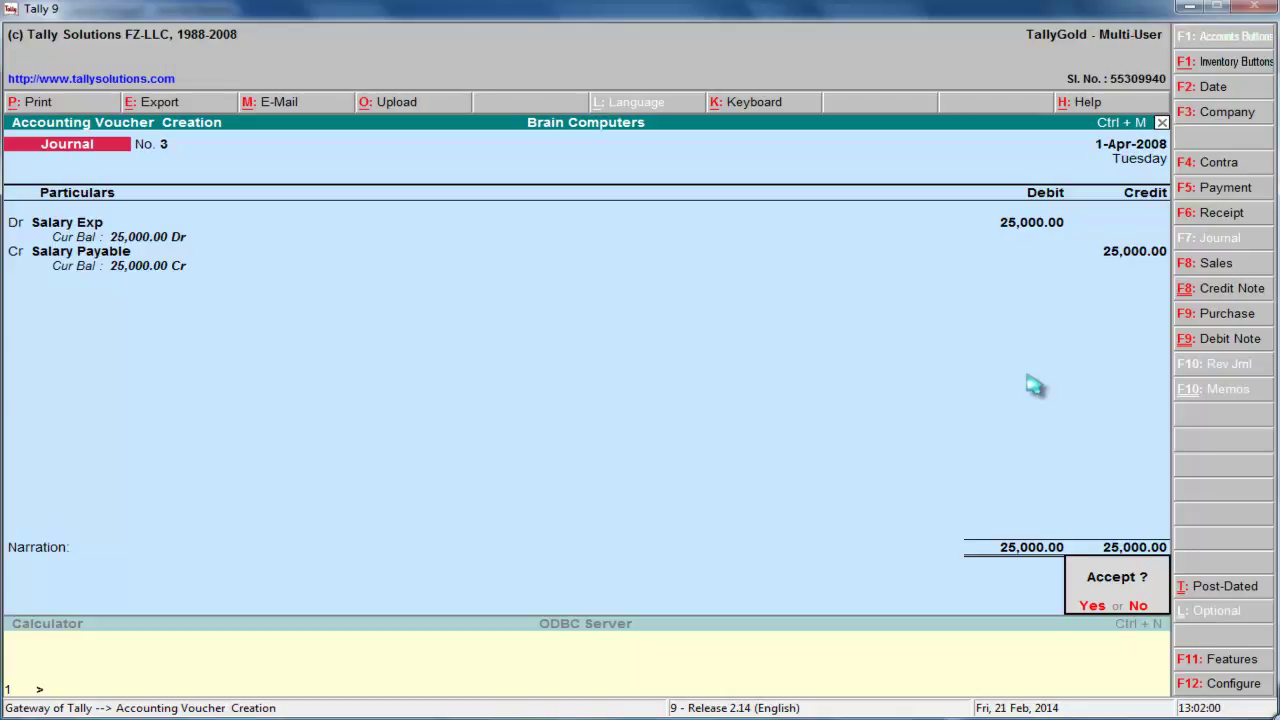
key("Return")
key("Return")
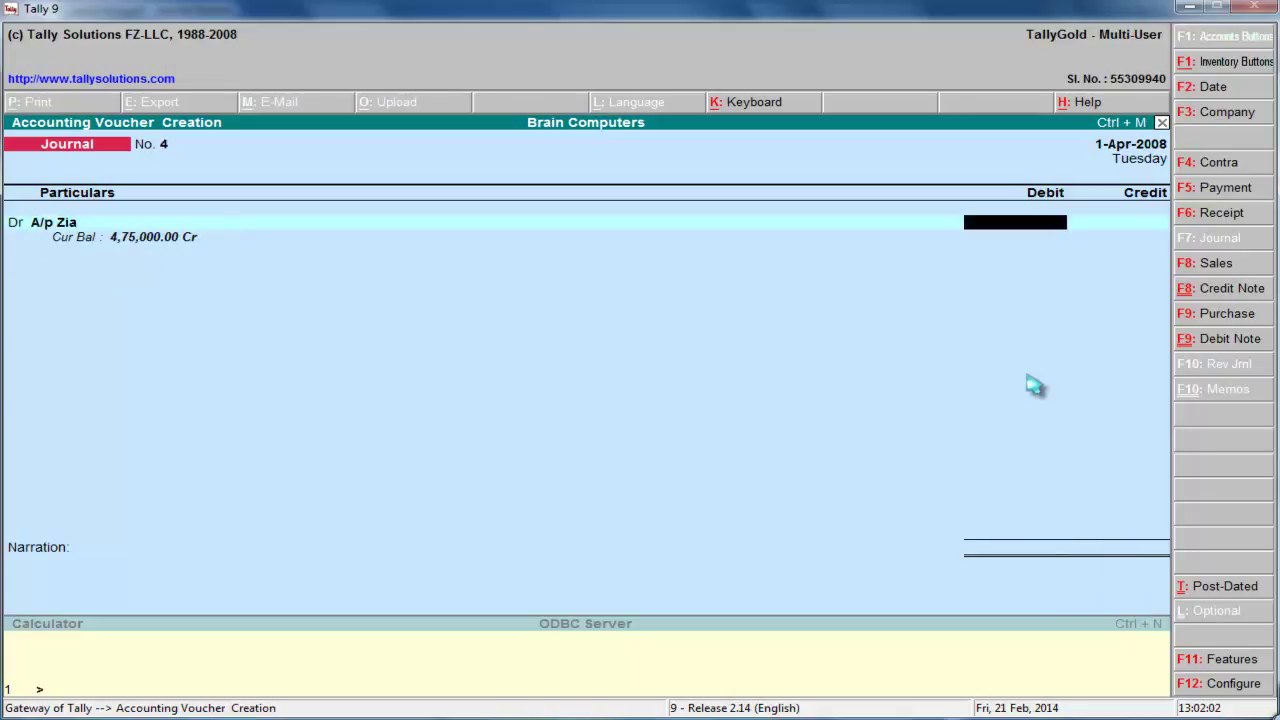
key("Escape")
key("n")
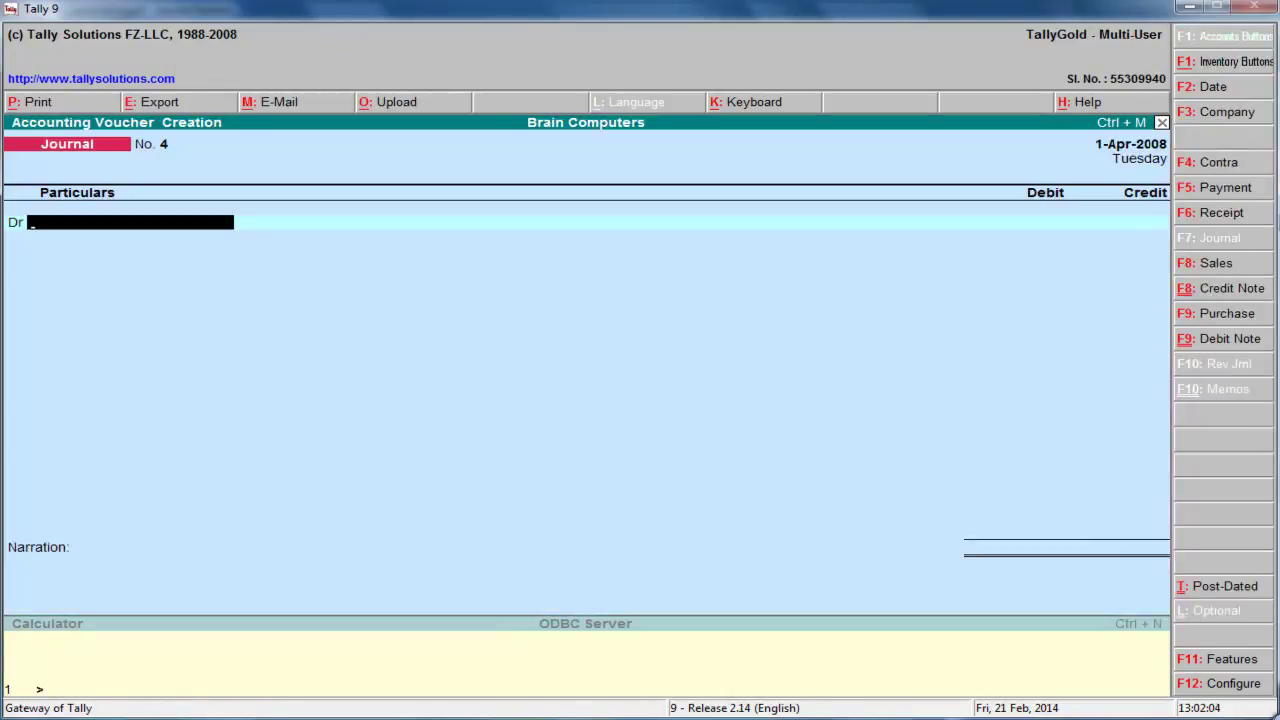
Switch to the PDF, highlight the 30-6-2007 telephone bills payable entry, and return to Tally
left_click(1189, 8)
left_click_drag(295, 504, 830, 504)
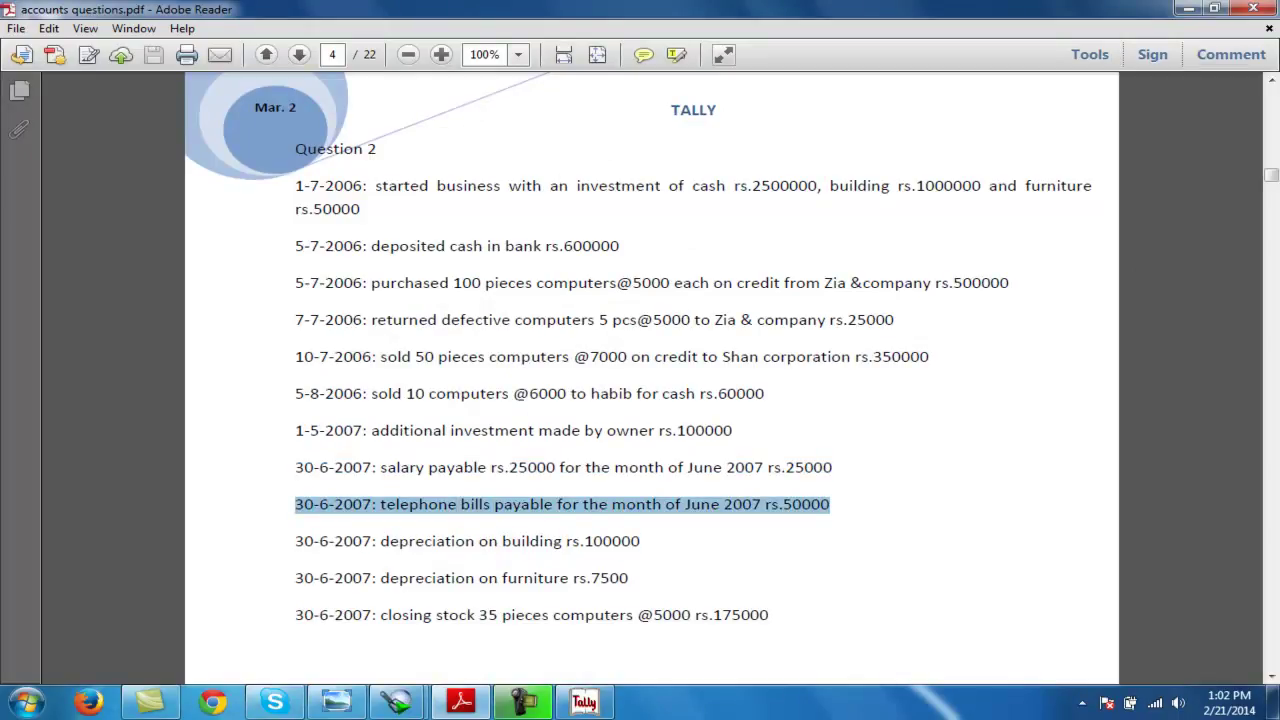
left_click_drag(380, 504, 608, 504)
left_click(588, 702)
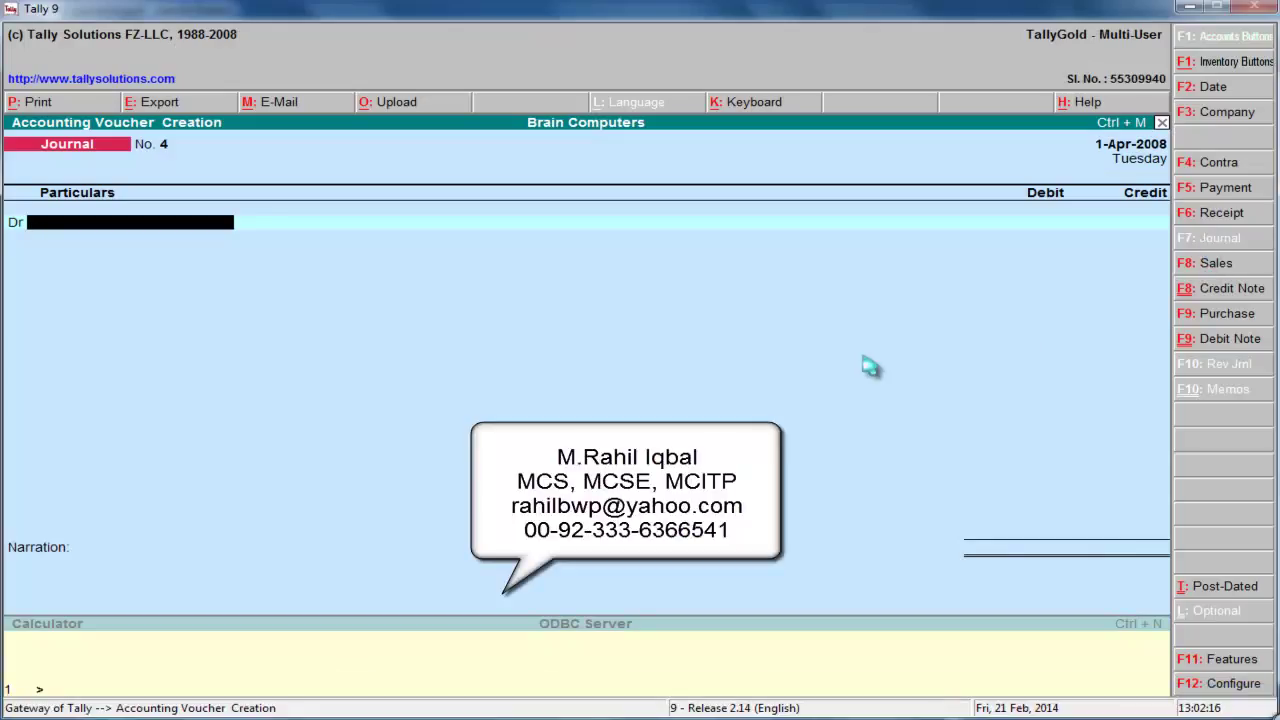
Create the ledger Tele Phone Bill Exp under Expenses (Indirect) and debit it 50,000 in the journal voucher
key("alt+c")
type("Tele Ph")
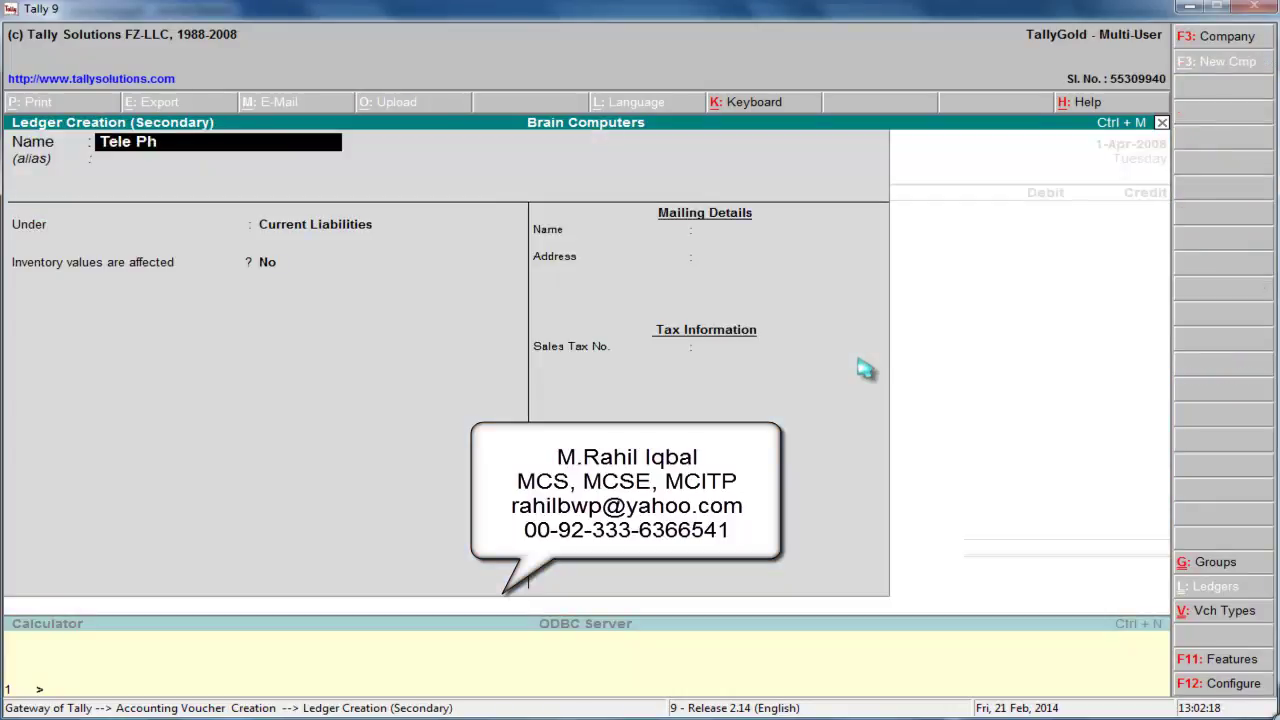
type("one Bill Exp")
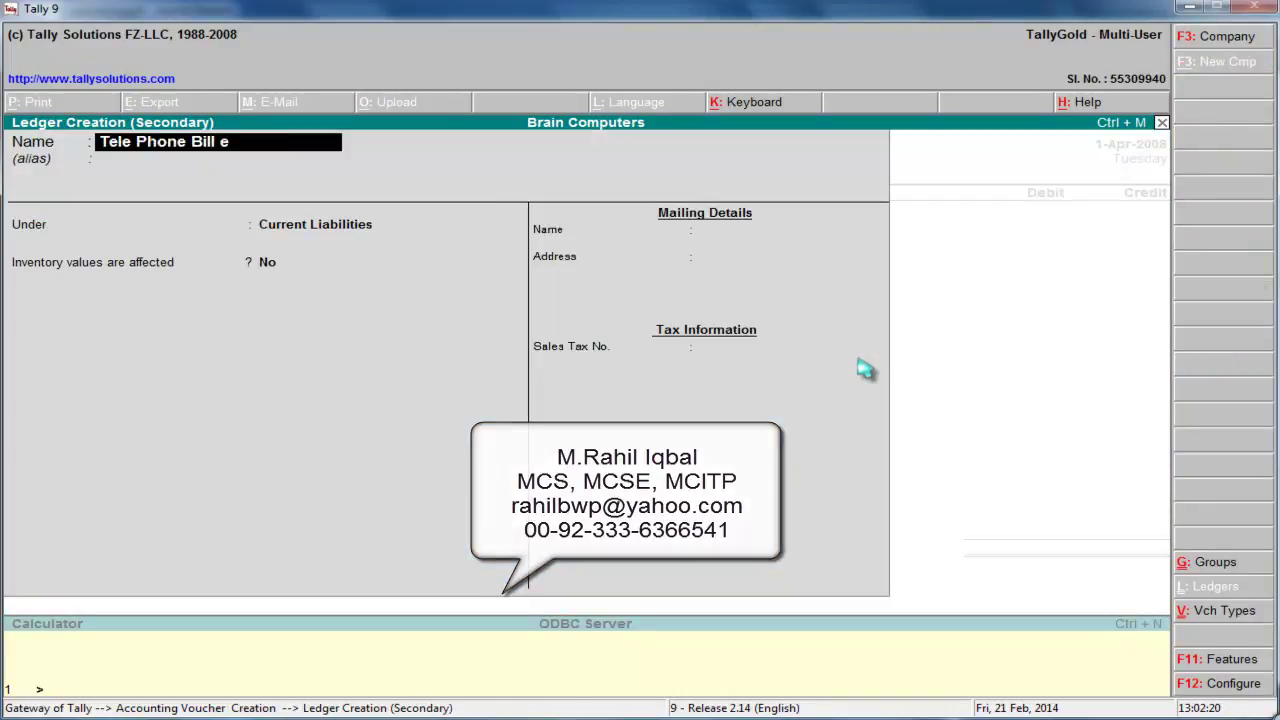
key("Return")
type("E")
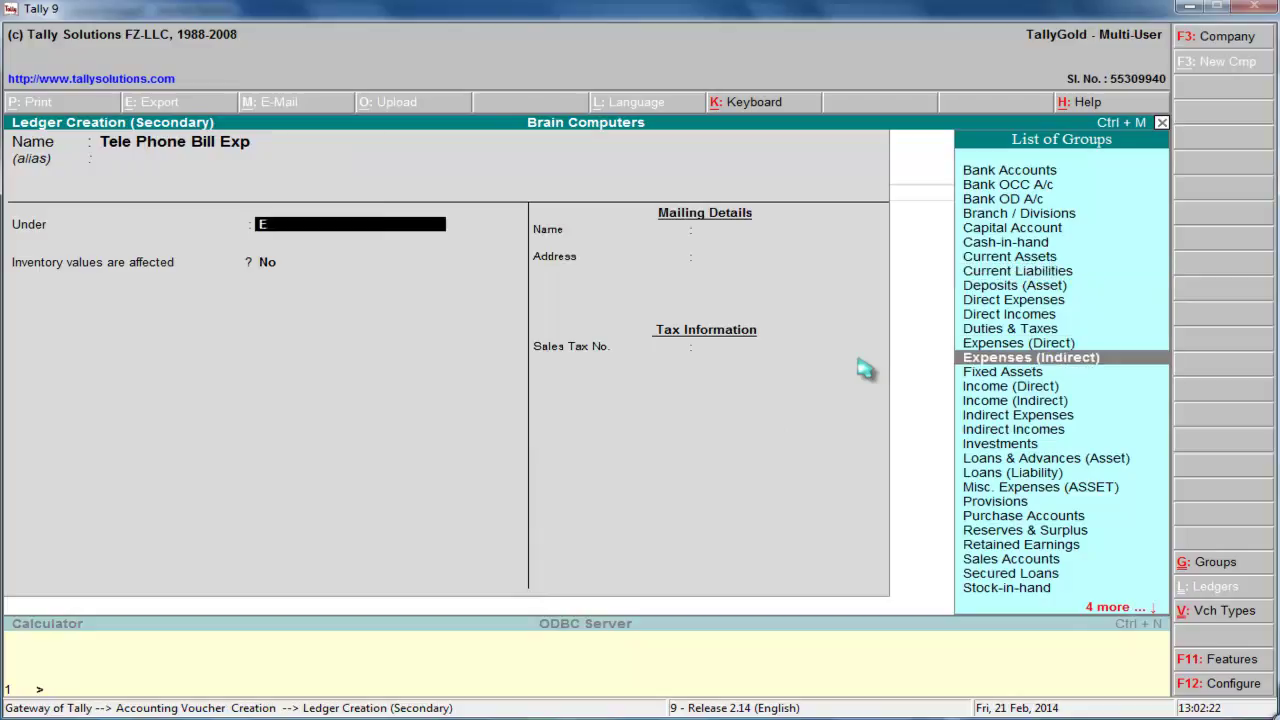
key("Return")
key("Return")
key("Return")
key("Return")
key("Return")
key("Return")
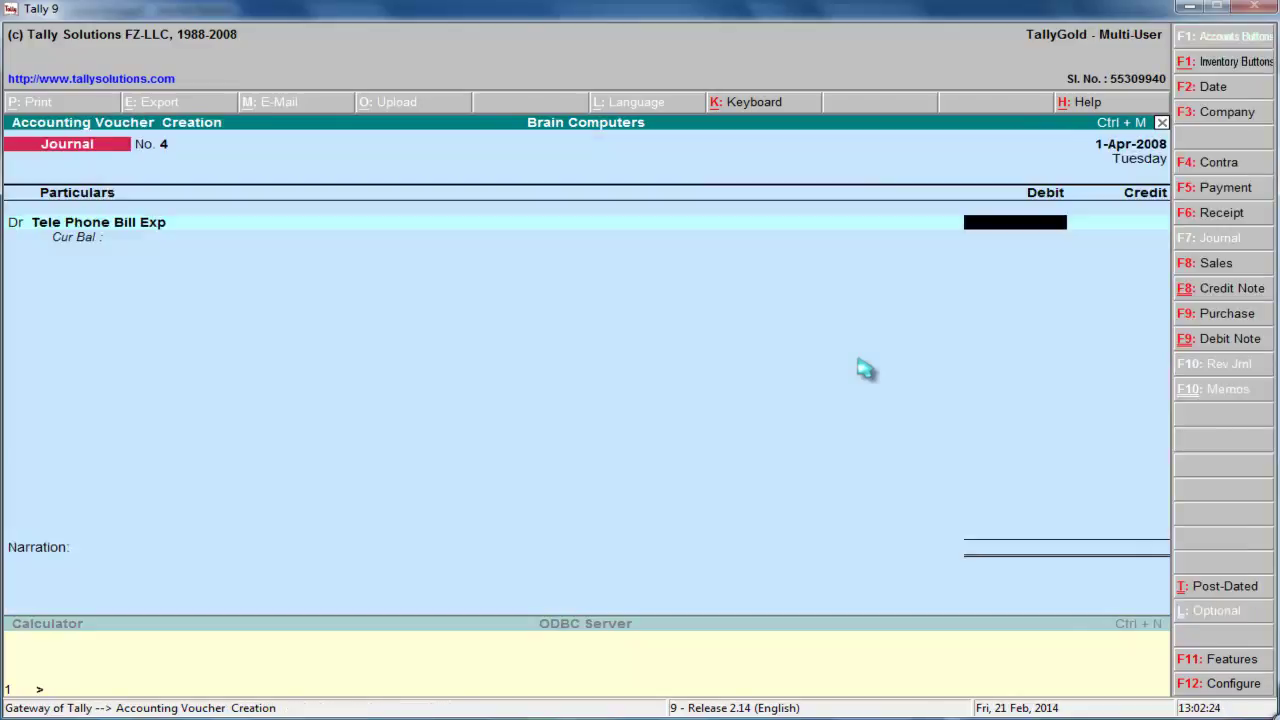
type("50000")
key("Return")
Create the ledger Tele Phone Bill Payable under Current Liabilities for the voucher's credit entry
key("alt+c")
type("Tele Phone Bill Pa")
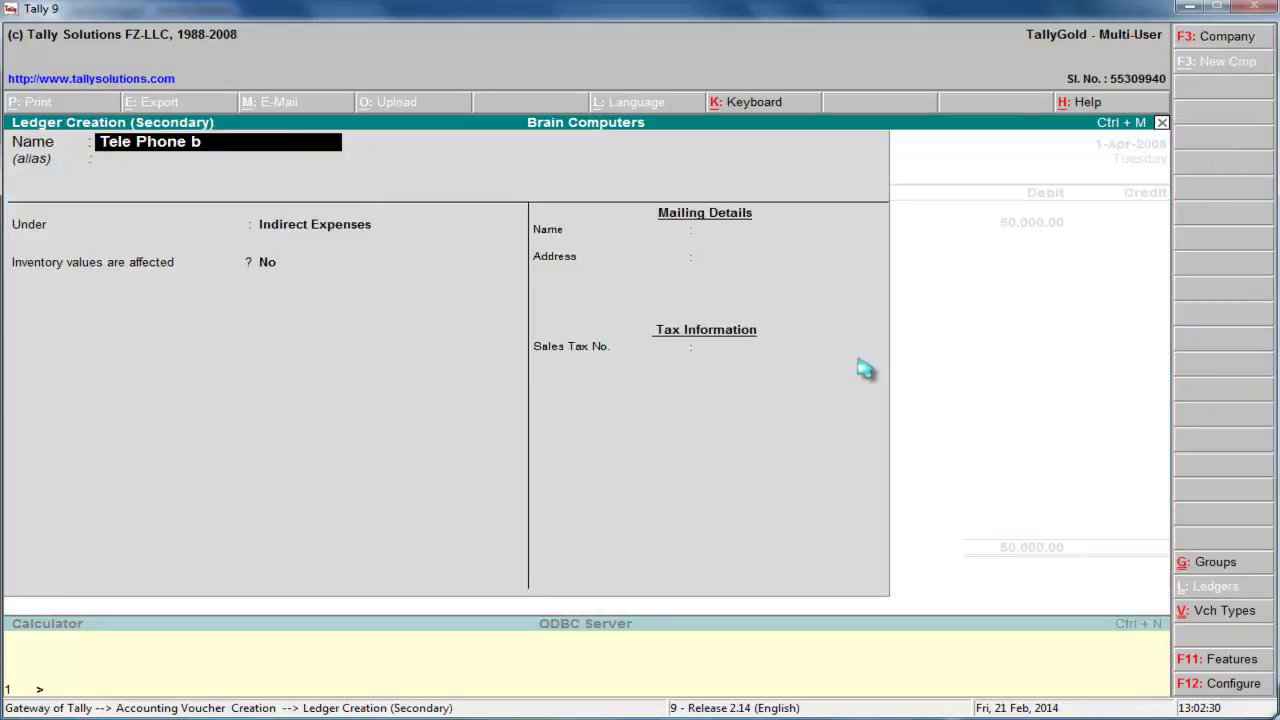
type("yable")
key("Return")
key("Return")
type("C")
key("Down")
key("Down")
key("Down")
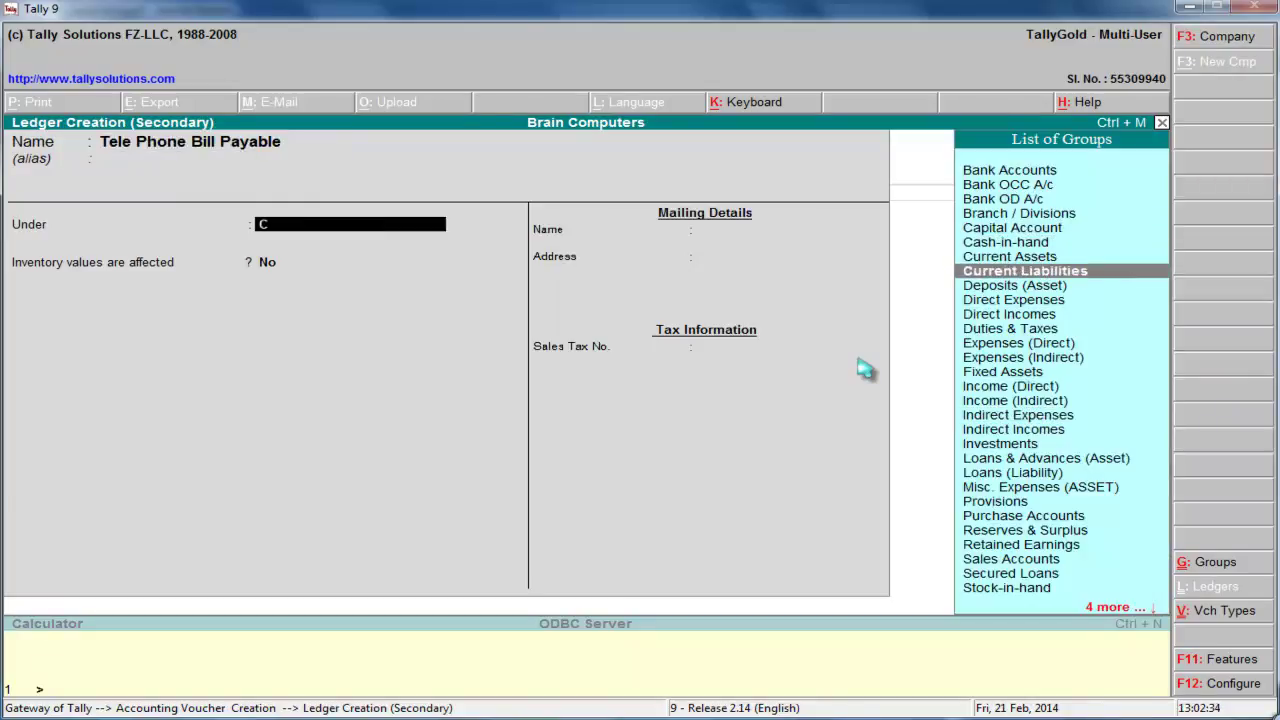
key("Return")
key("Return")
key("Return")
Credit Tele Phone Bill Payable 50,000 and save the telephone bill journal voucher without a narration
key("Return")
key("Return")
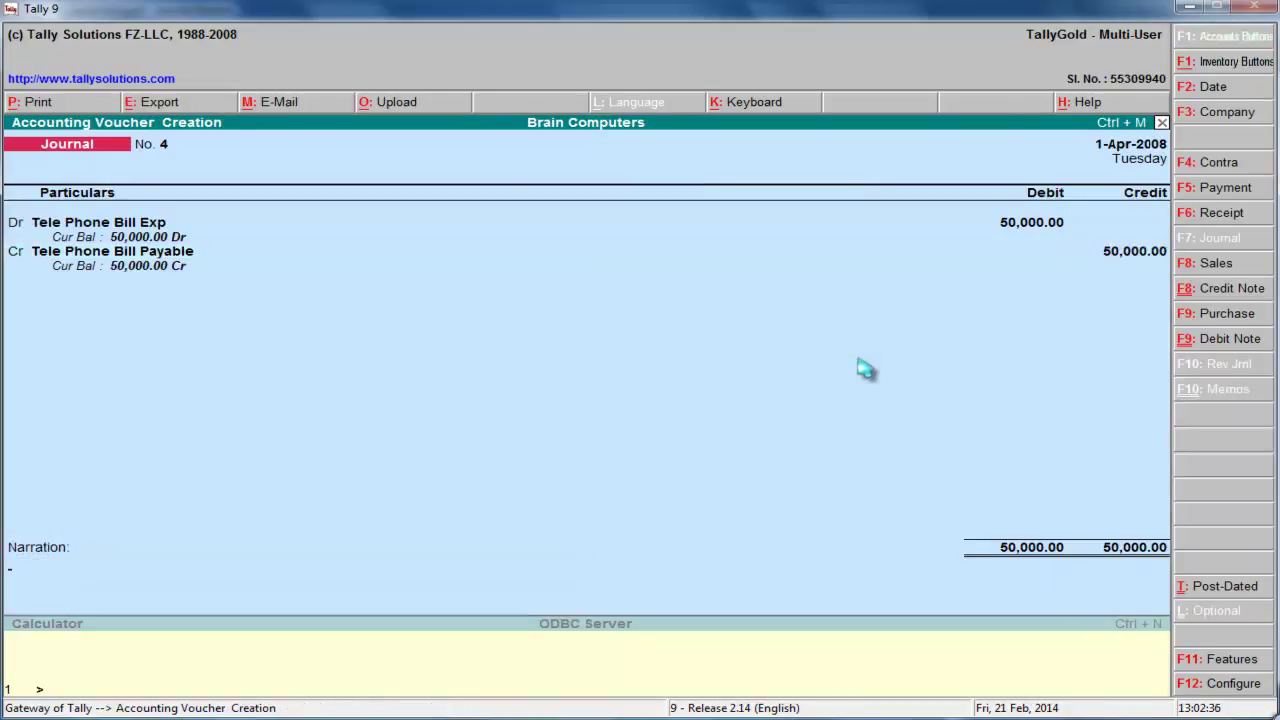
key("Return")
Switch to the PDF, highlight the depreciation on building entry of 100000, and return to Tally
left_click(1189, 7)
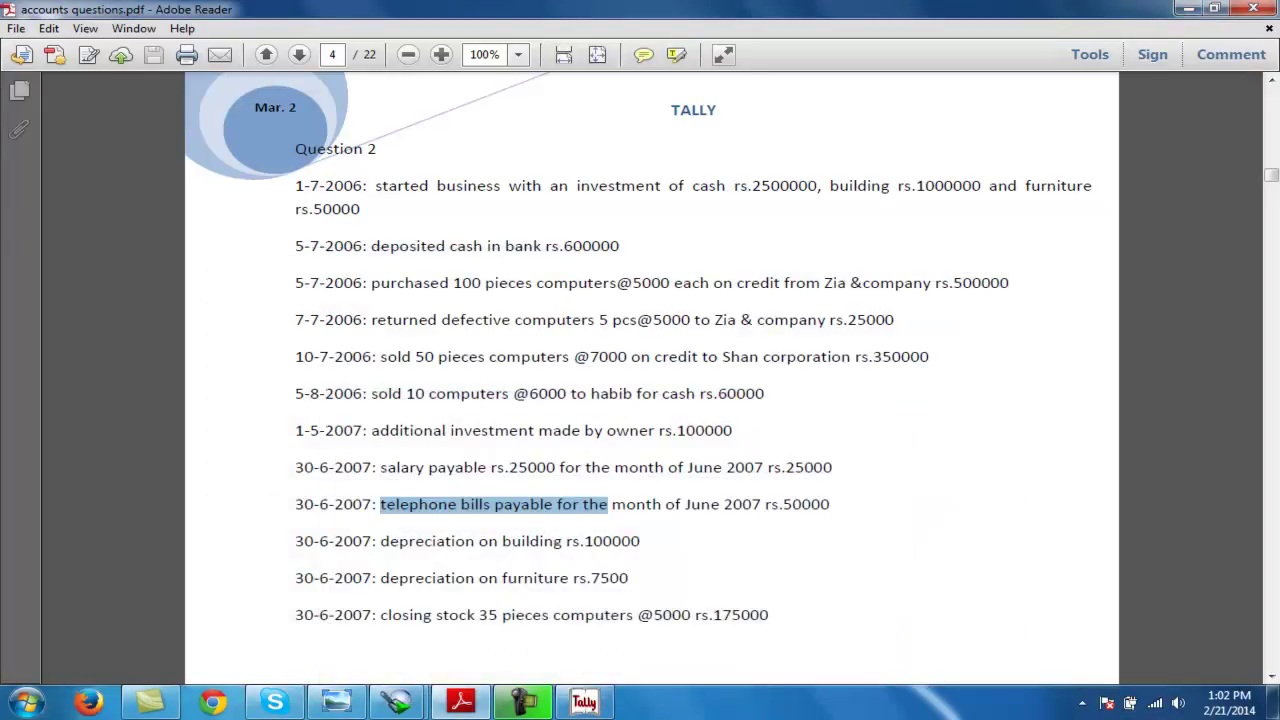
left_click_drag(380, 541, 640, 541)
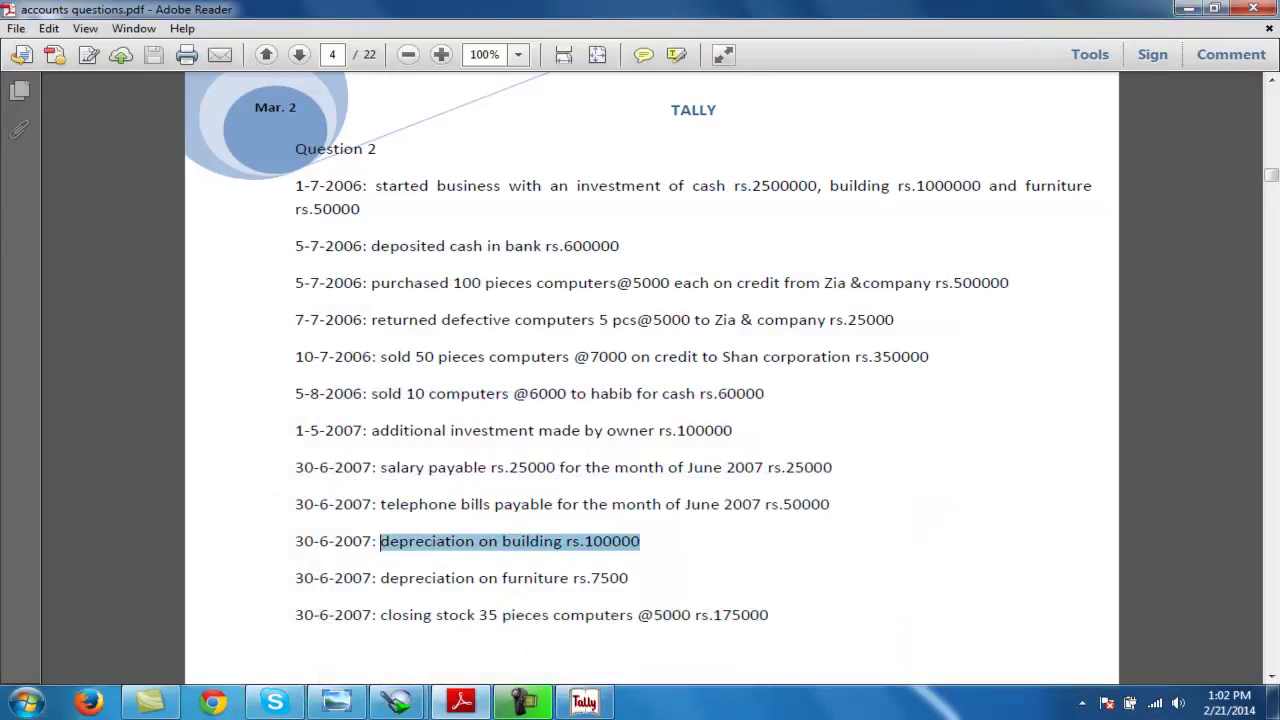
left_click(584, 702)
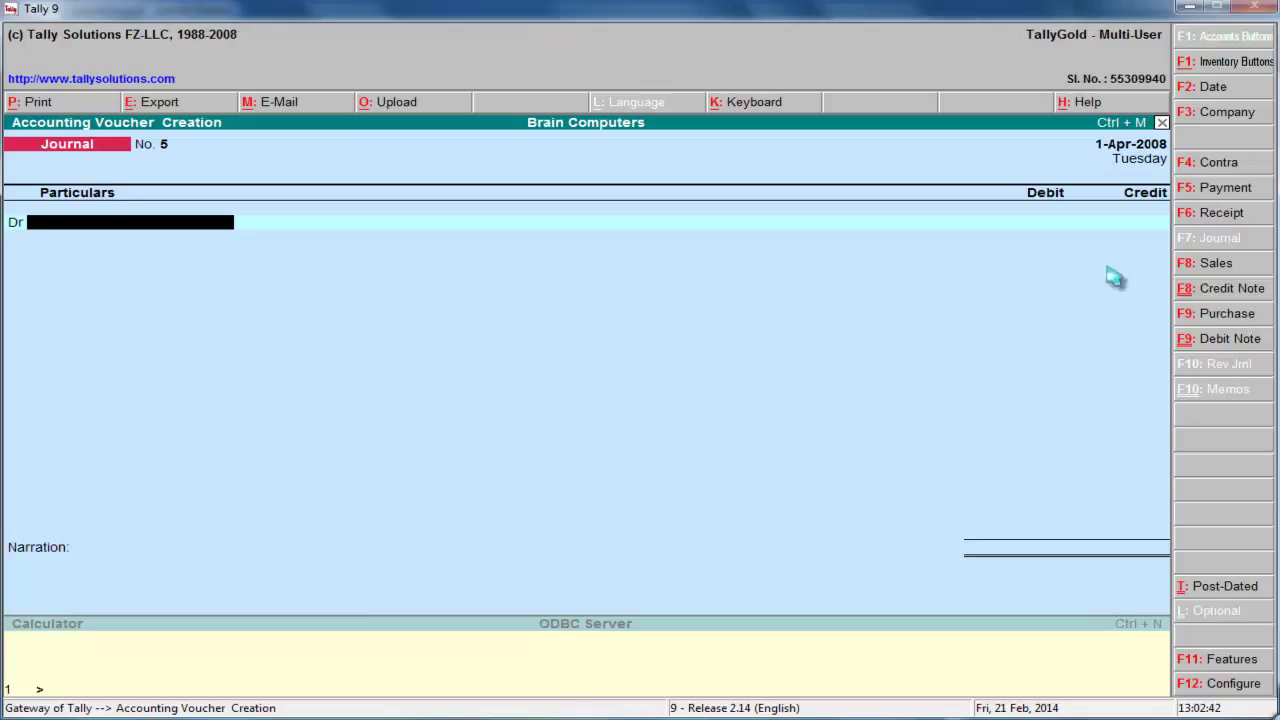
Create the ledger Dep Exp under Expenses (Indirect) as the journal voucher's debit account
key("alt+c")
type("Dep Exp")
key("Return")
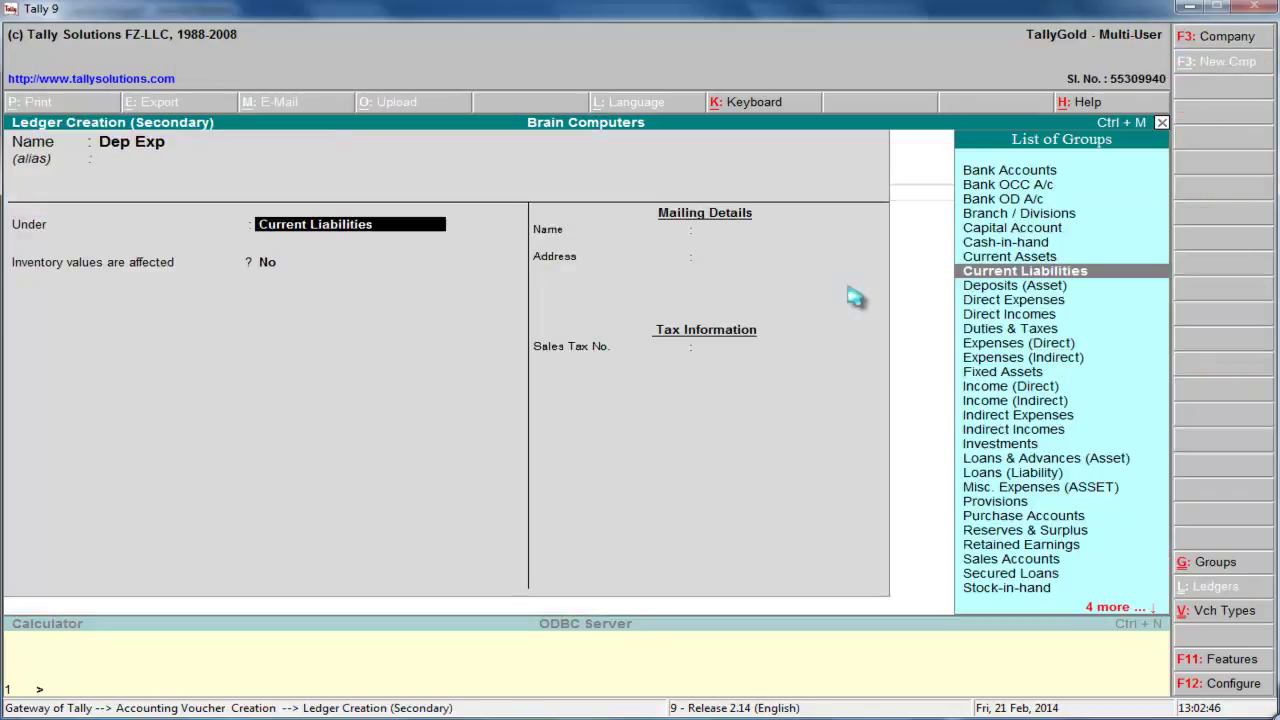
type("E")
key("Down")
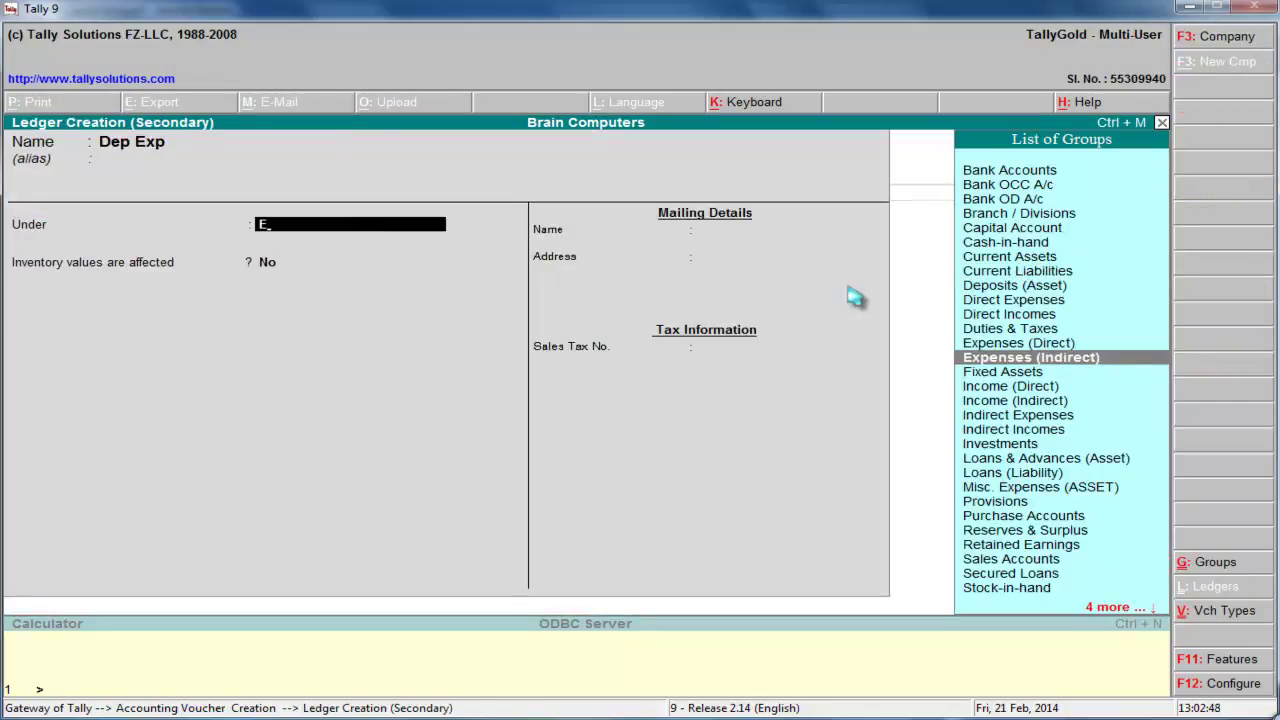
key("Return")
key("Return")
key("Return")
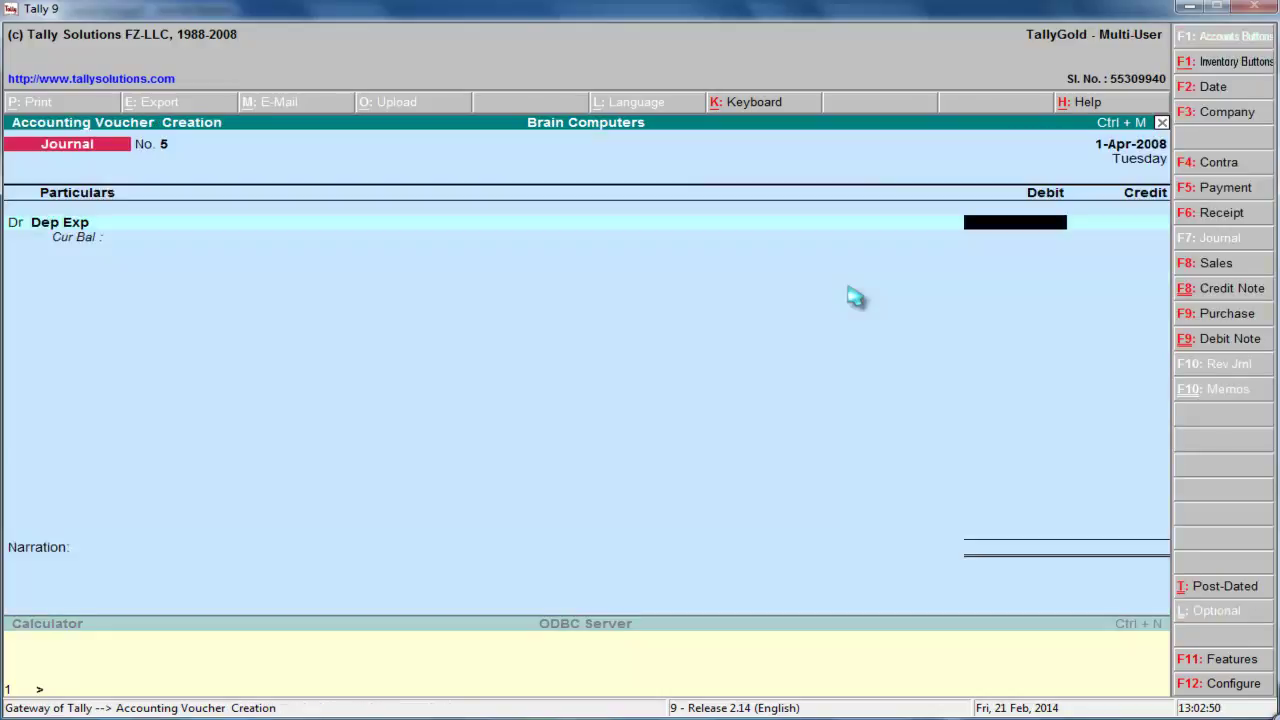
Debit Dep Exp 1,00,000 and credit Building with the same amount
type("100000")
key("Return")
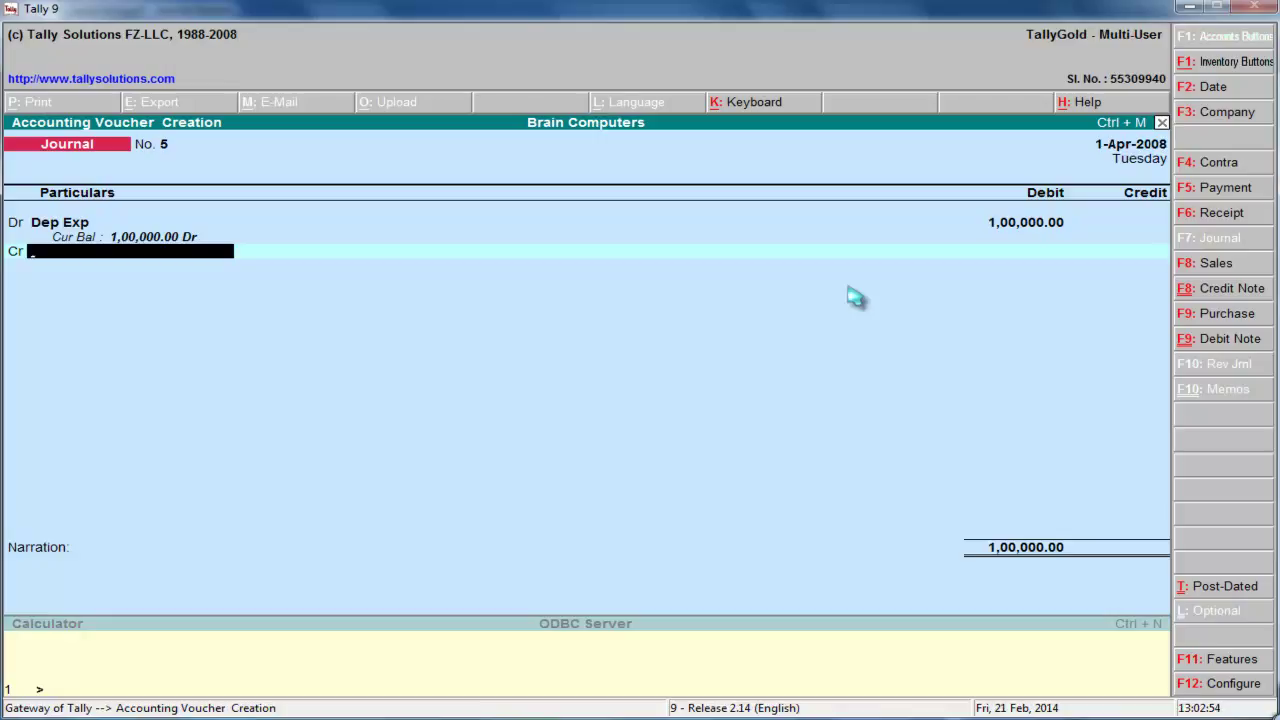
type("B")
key("Down")
key("Return")
key("Return")
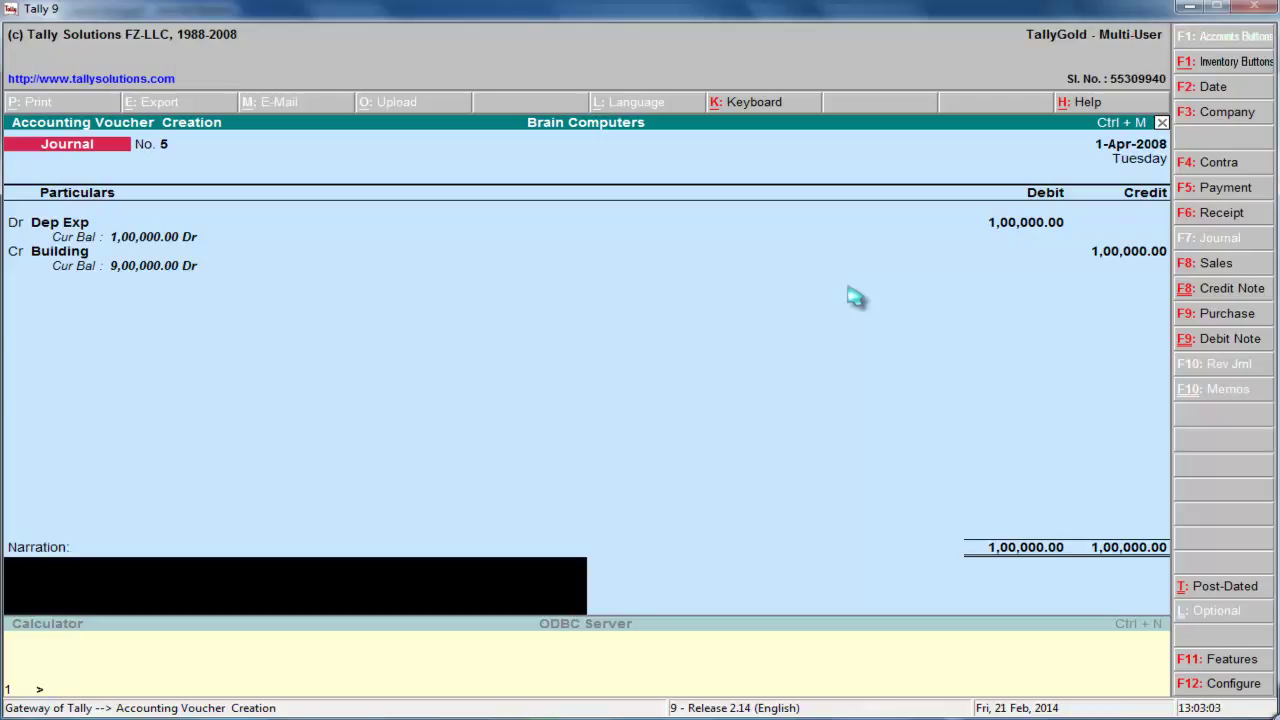
Enter the narration "charge 10 % DEP on Building" and save the depreciation journal voucher
type("charge 10")
key("Caps_Lock")
type("% DEP")
key("Caps_Lock")
type("on")
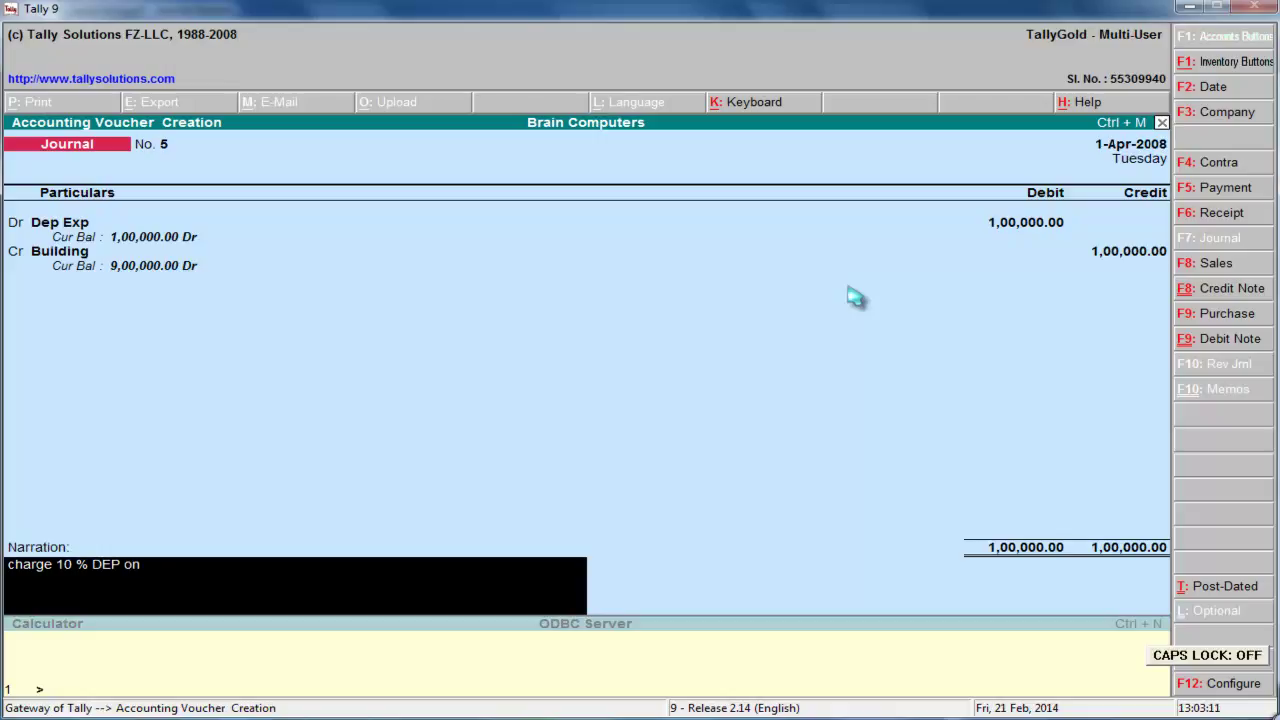
type(" Building")
key("Return")
key("Return")
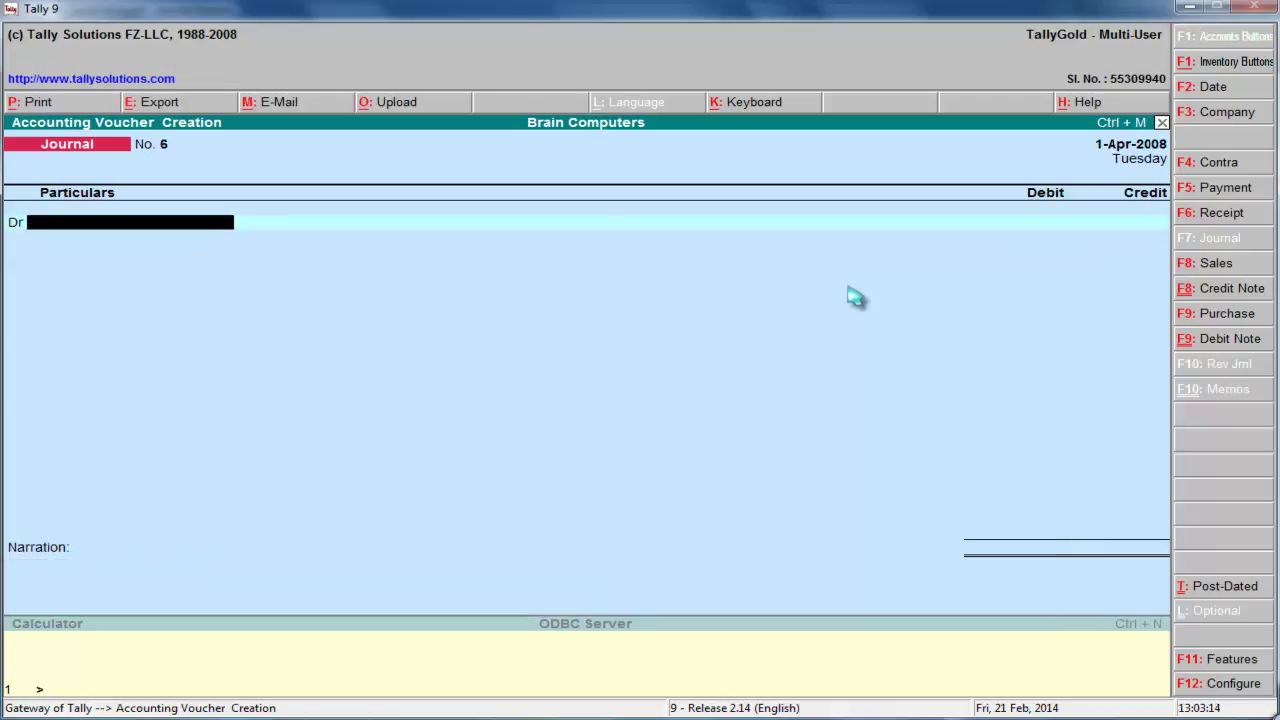
Switch to the PDF, highlight the 30-6-2007 depreciation on furniture entry of 7500, and return to Tally
left_click(1187, 9)
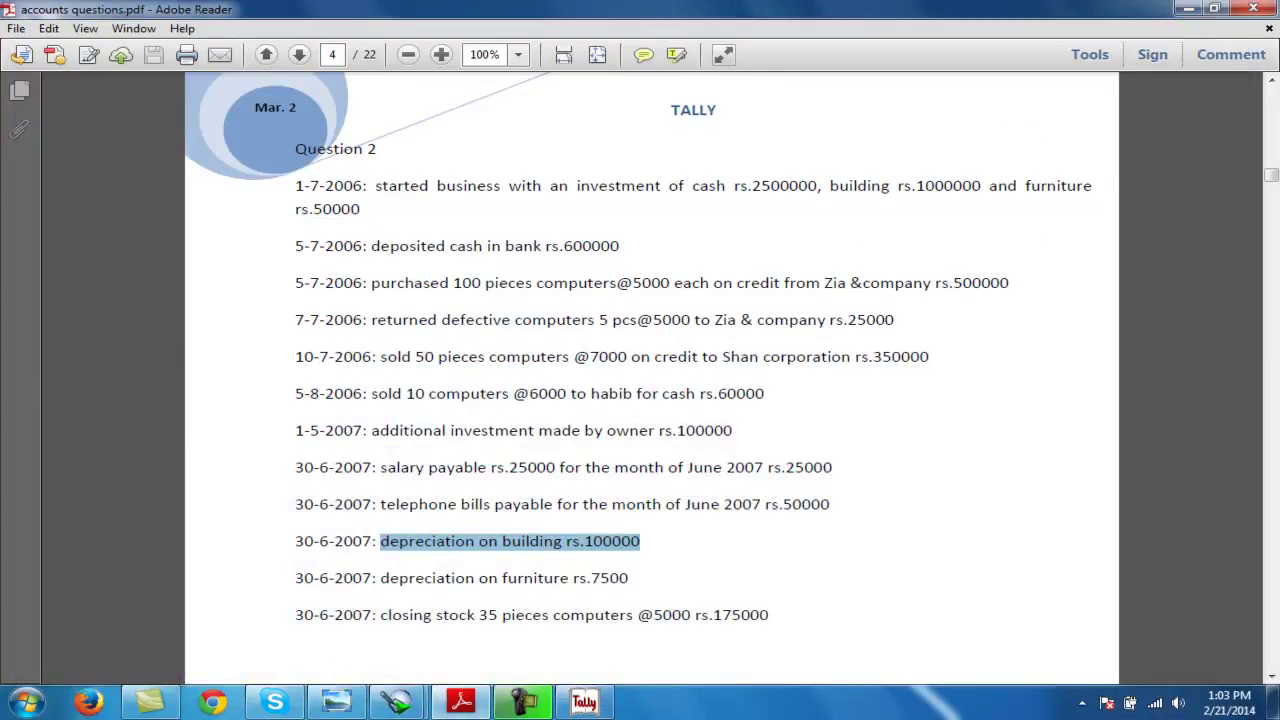
triple_click(302, 578)
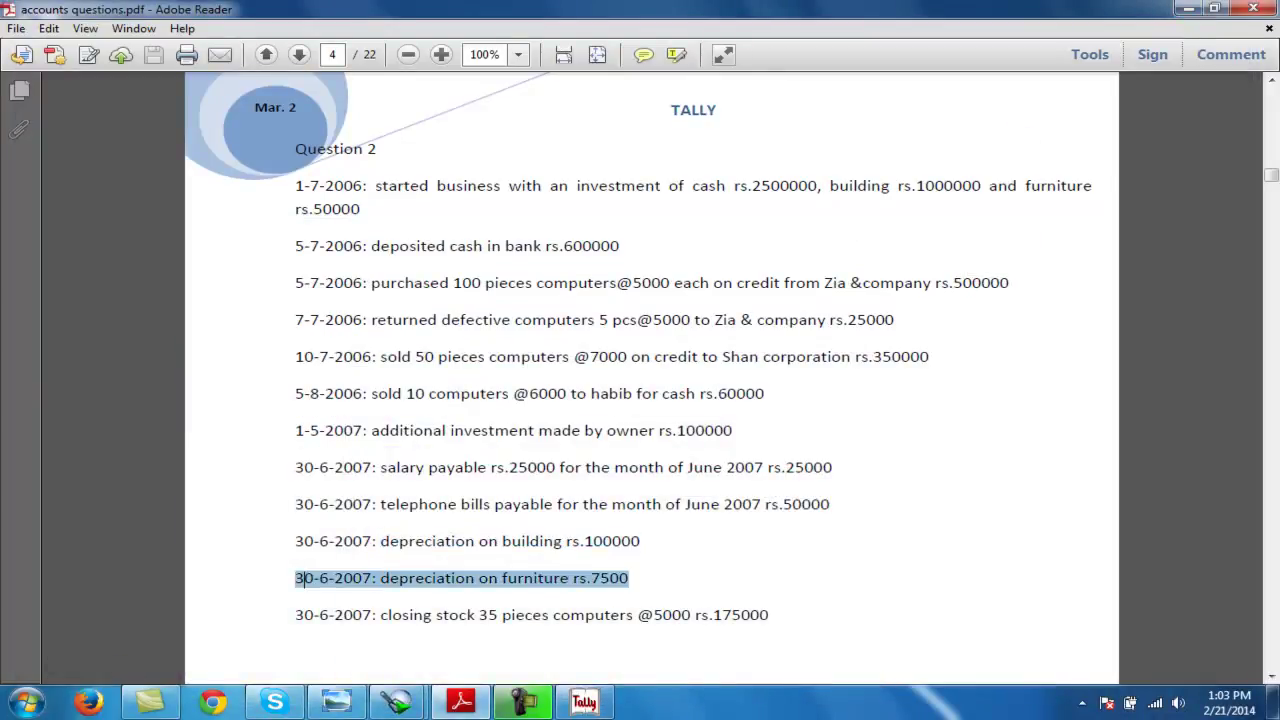
left_click(584, 702)
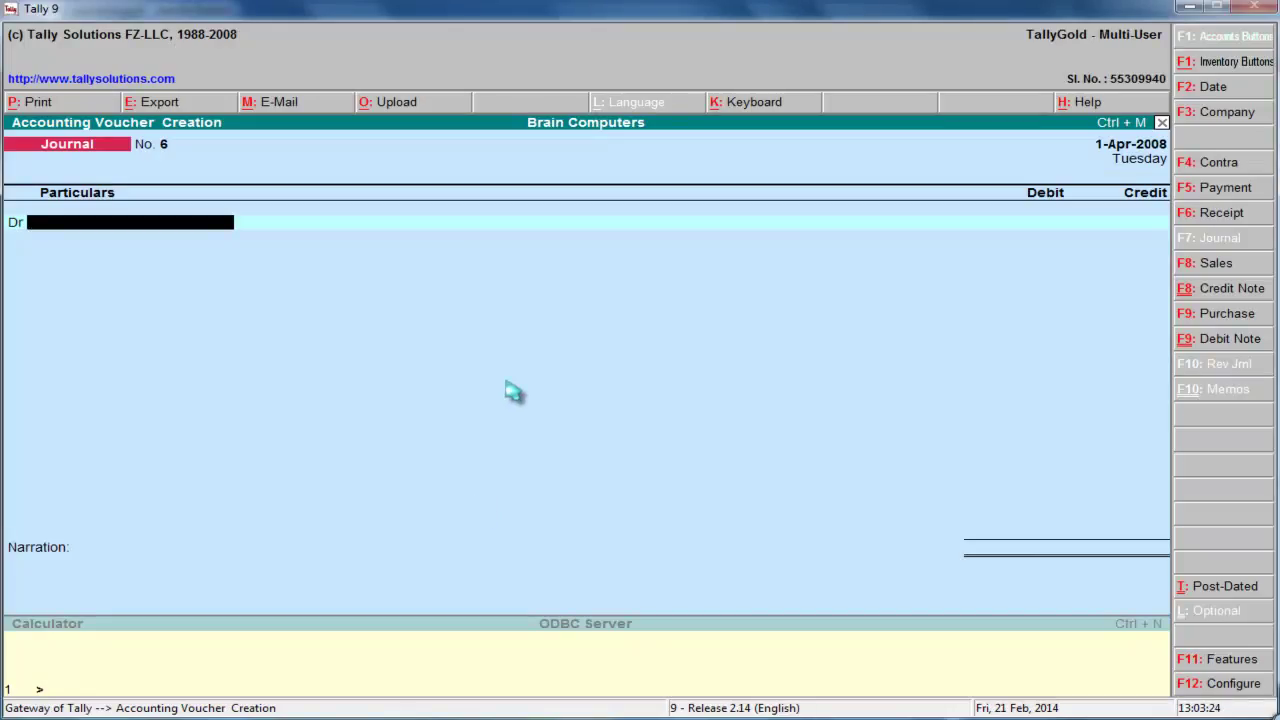
Create the ledger Dep Exp on Fur under Indirect Expenses as the journal voucher's debit account
key("alt+c")
type("Dep Exp on")
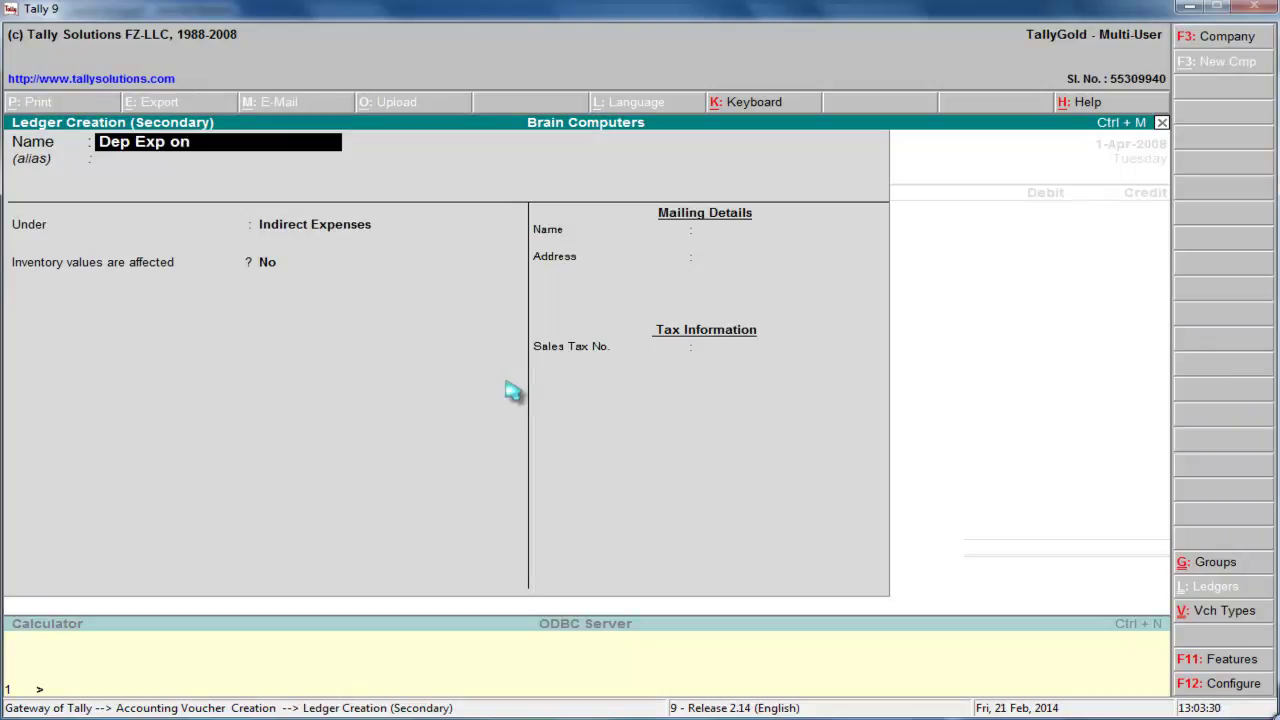
type(" Fur")
key("Return")
key("Return")
key("Return")
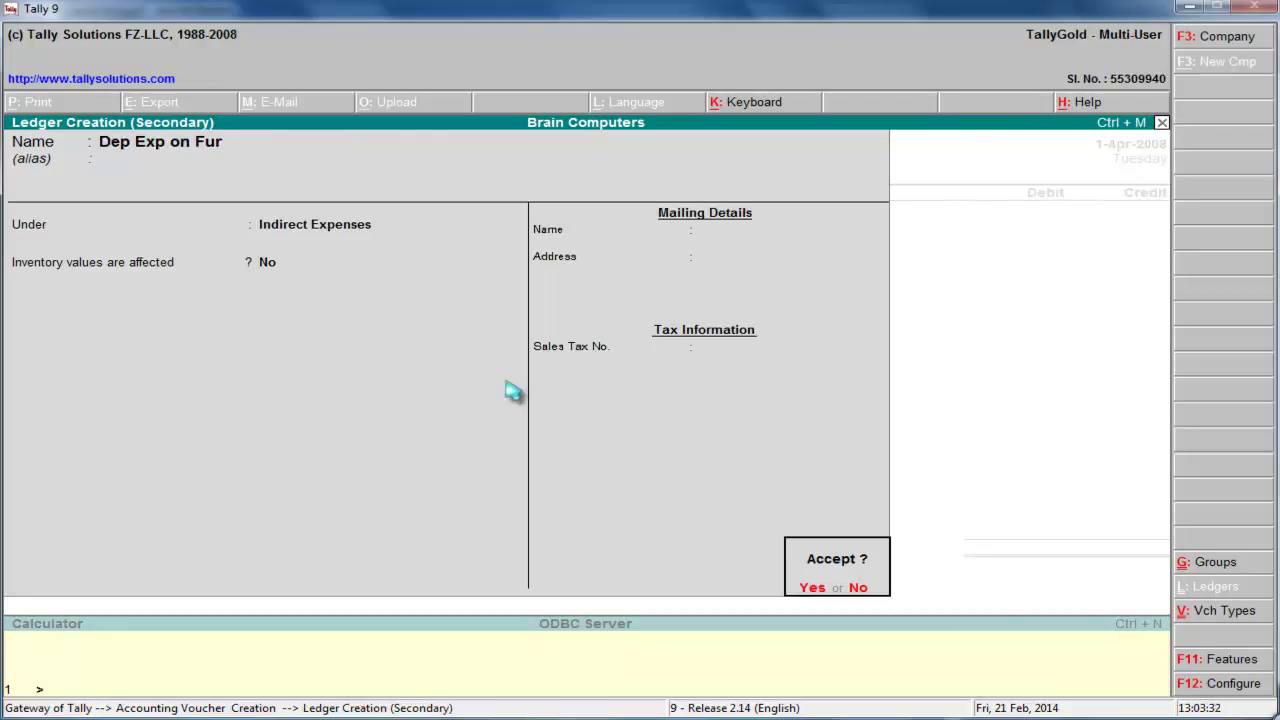
key("Return")
Debit Dep Exp on Fur 7,500, credit Furniture with the same amount, and save the voucher with the narration "15 % dep charge on fur"
type("7500")
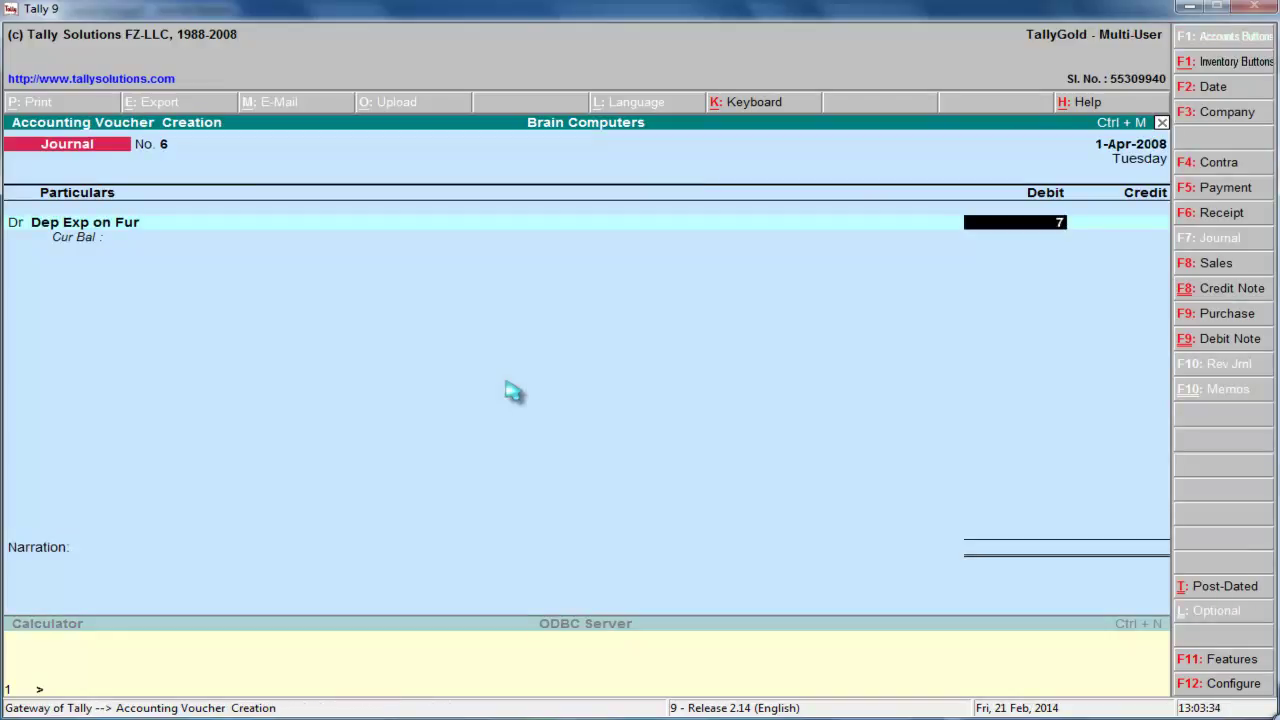
key("Return")
type("F")
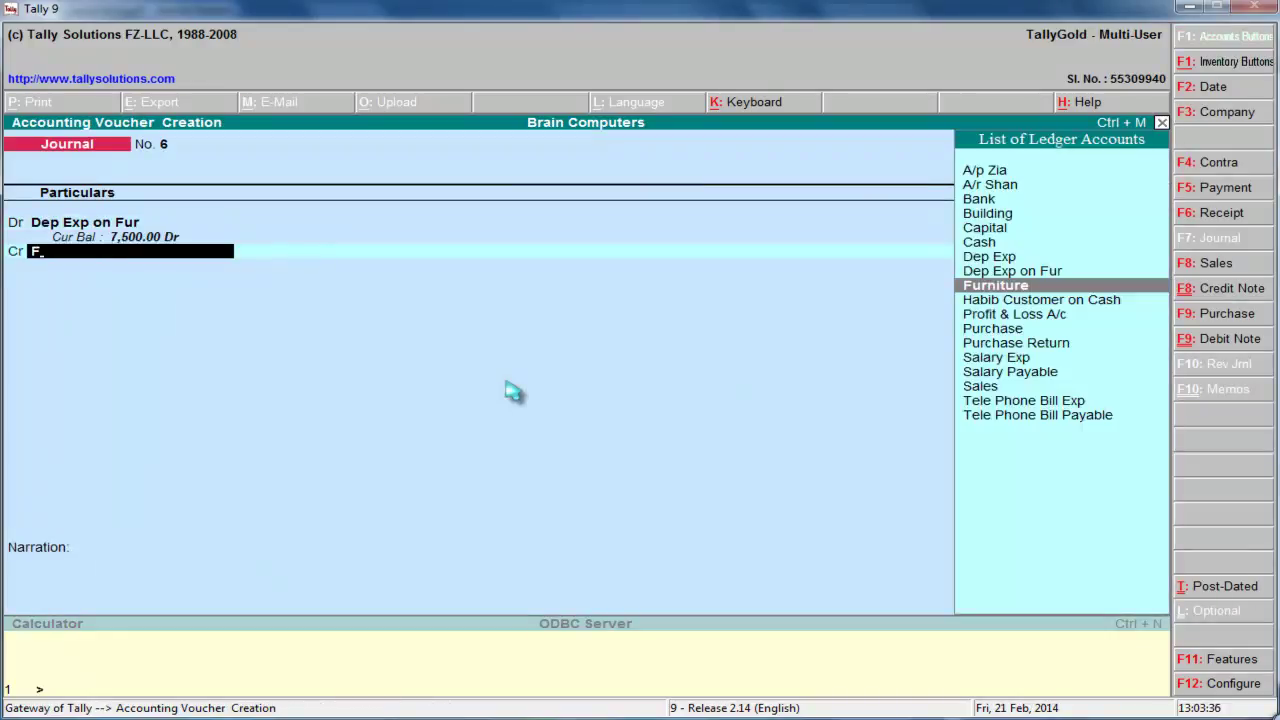
key("Return")
key("Return")
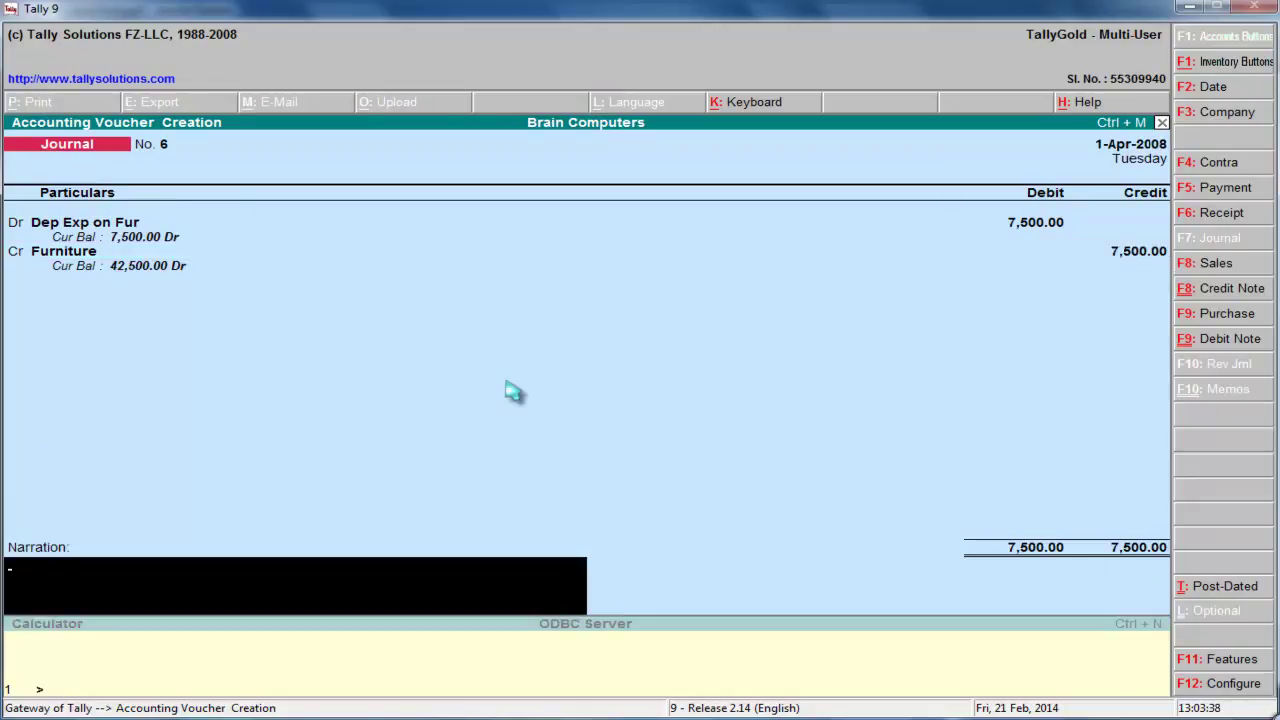
type("15 % dep charge on fur")
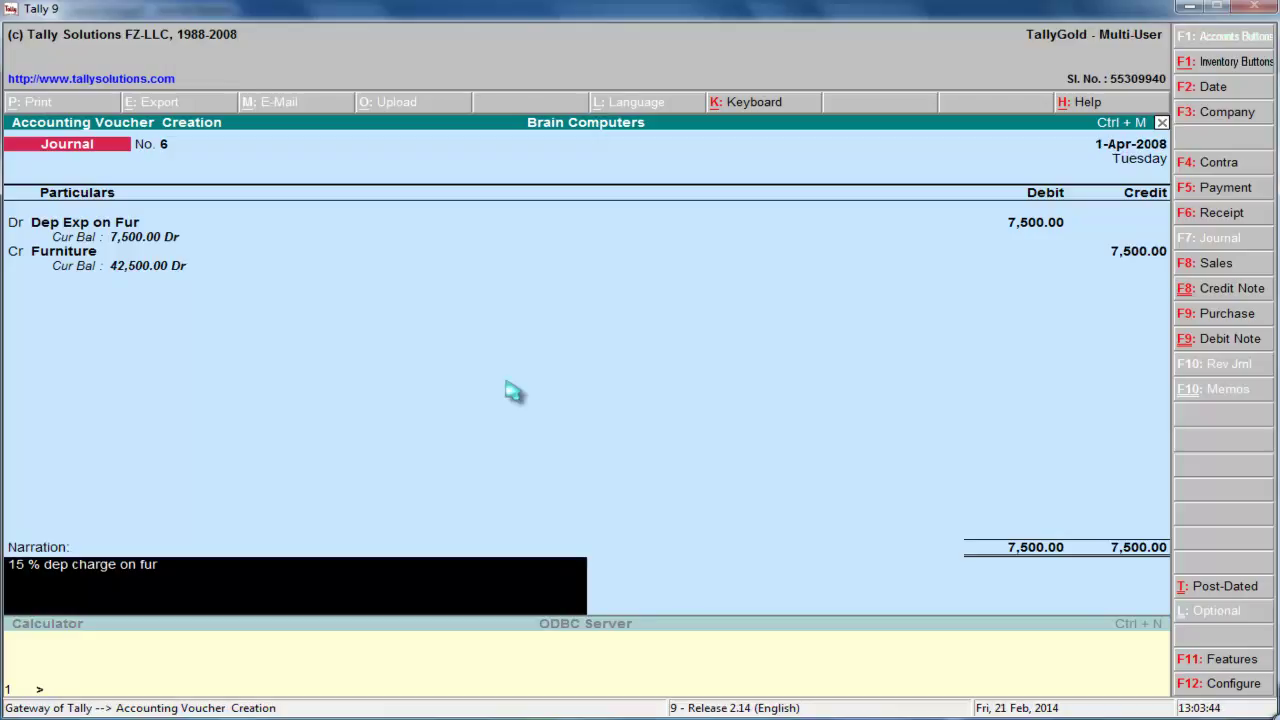
key("Return")
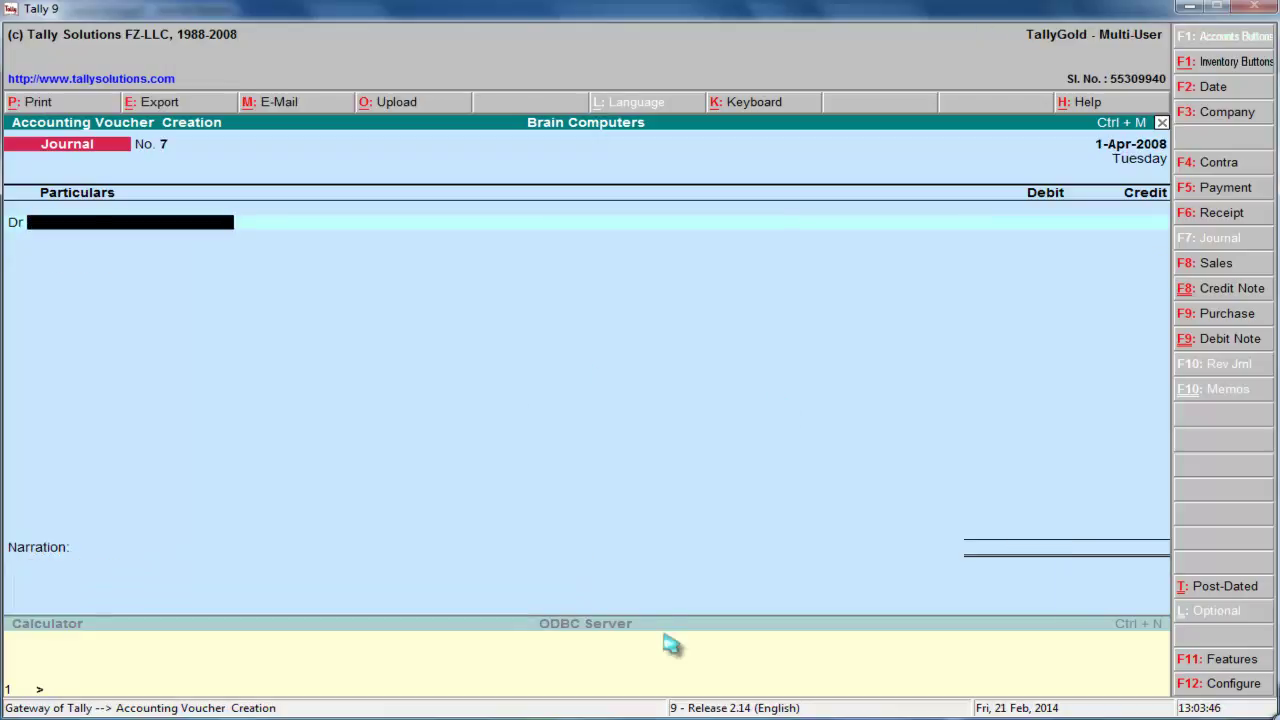
Switch to the PDF, highlight the 30-6-2007 closing stock entry of 35 computers at 5000, and return to Tally
left_click(1187, 8)
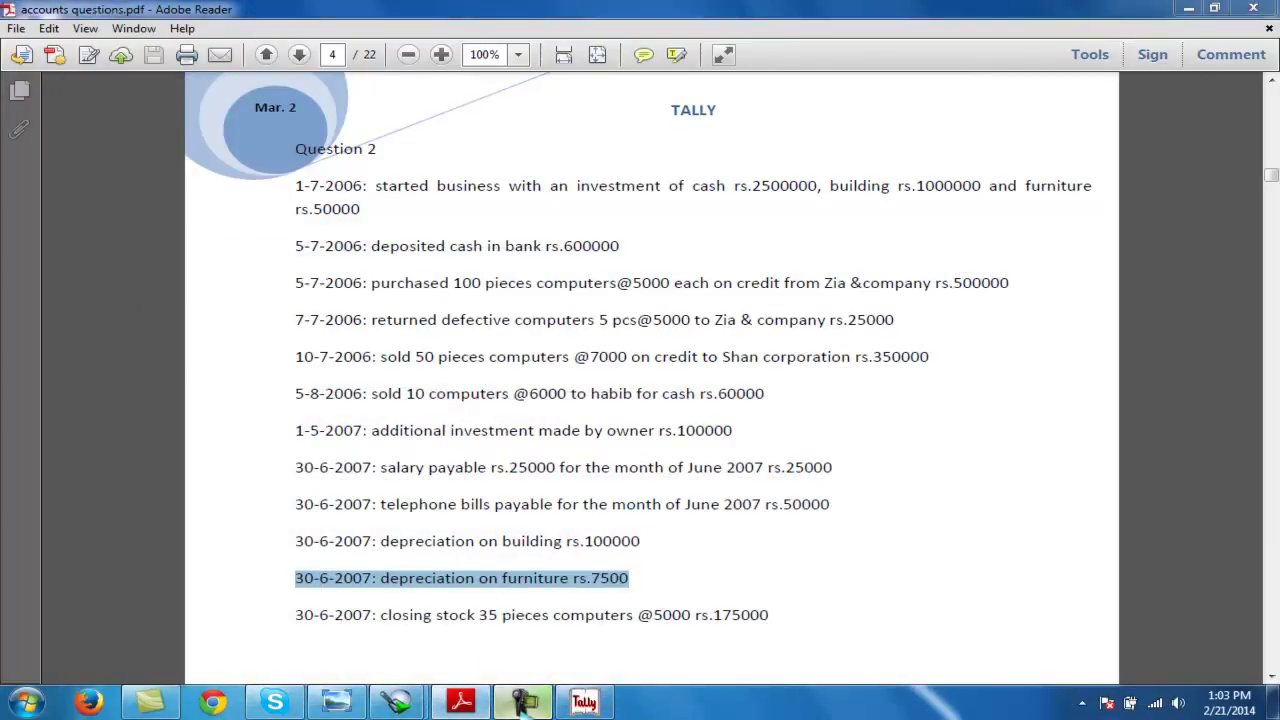
left_click(523, 702)
left_click(1187, 628)
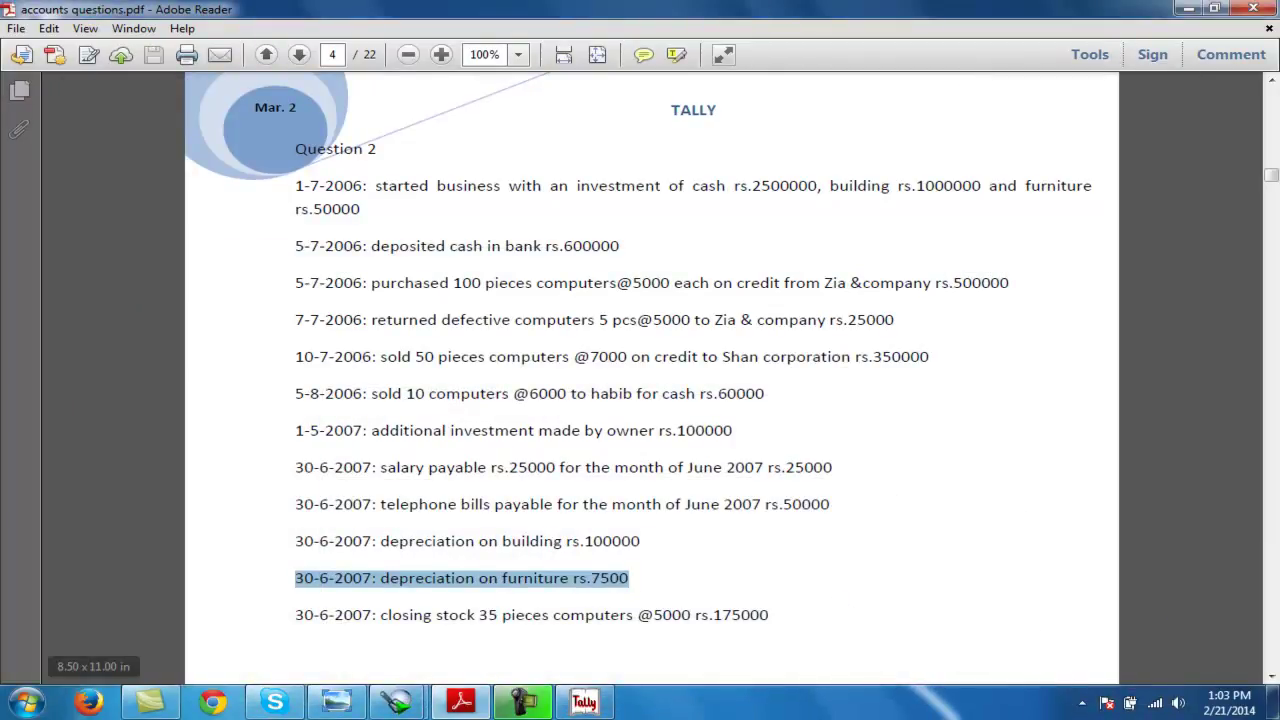
left_click_drag(296, 615, 768, 615)
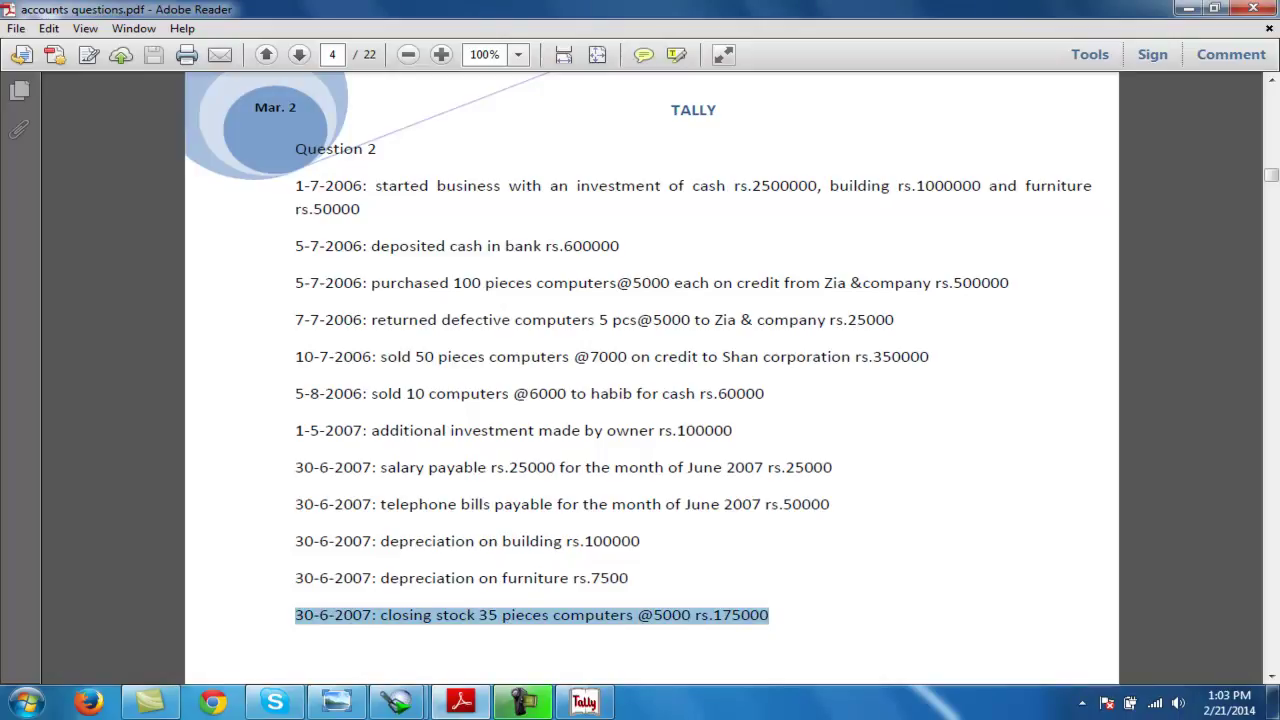
left_click(584, 702)
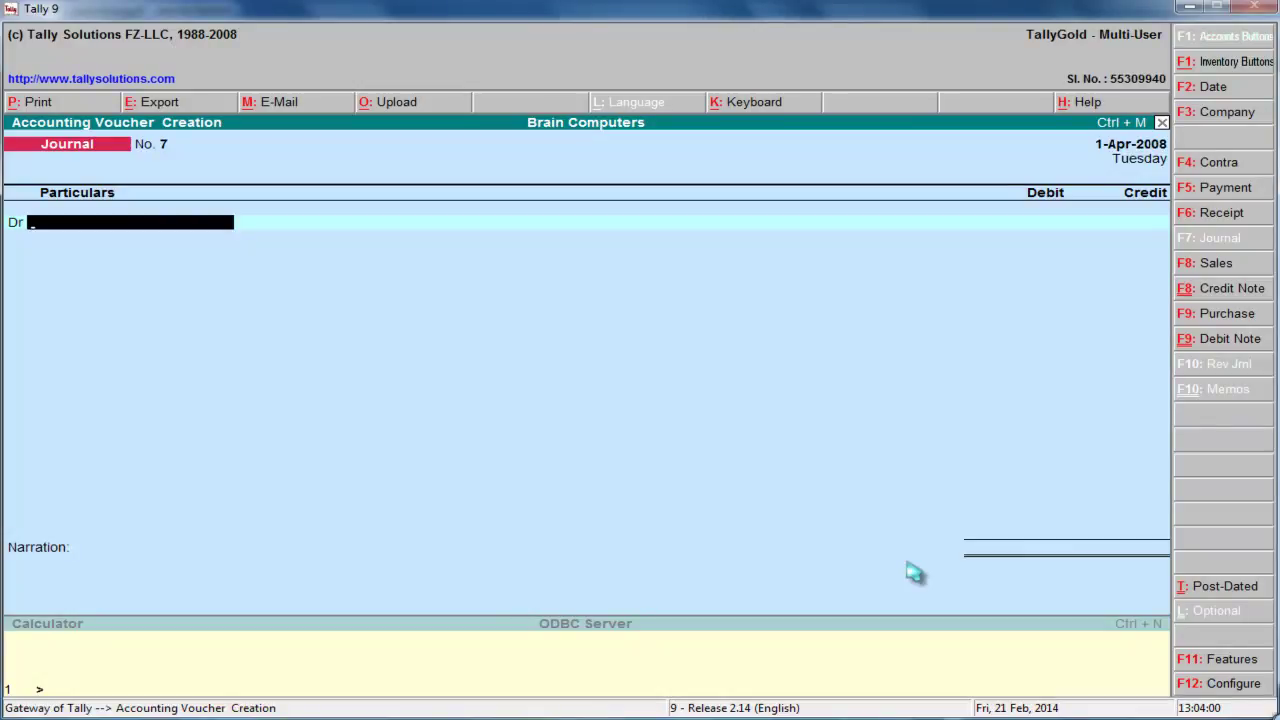
Leave voucher entry, open the Stock Summary report, and drill down to the April stock vouchers of the Computers item
key("Escape")
key("Down")
key("Down")
key("Down")
key("Down")
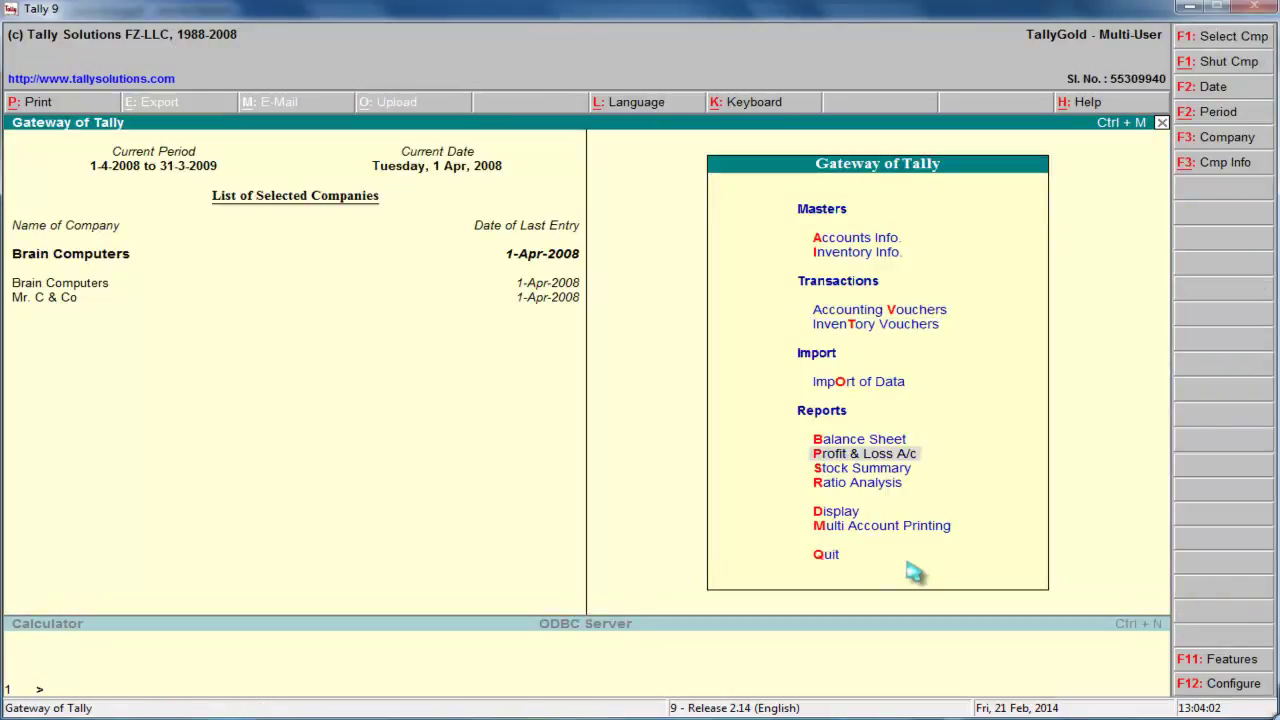
key("Down")
key("Return")
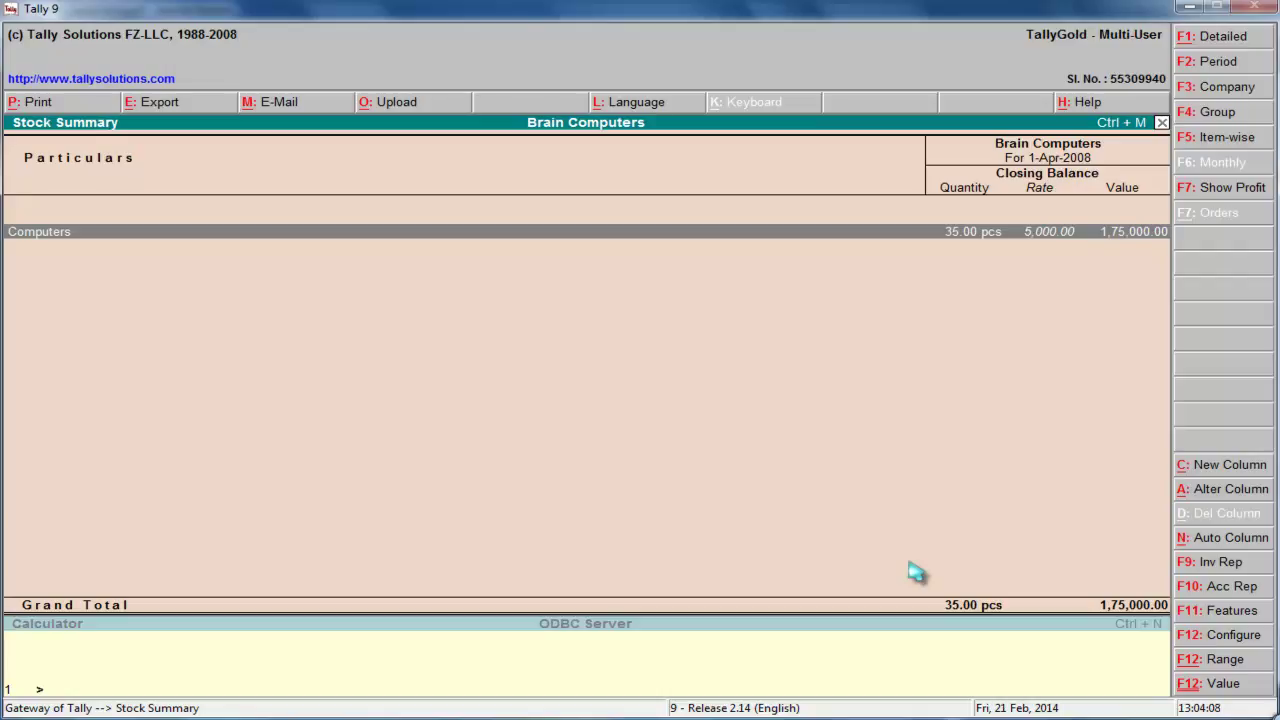
key("Return")
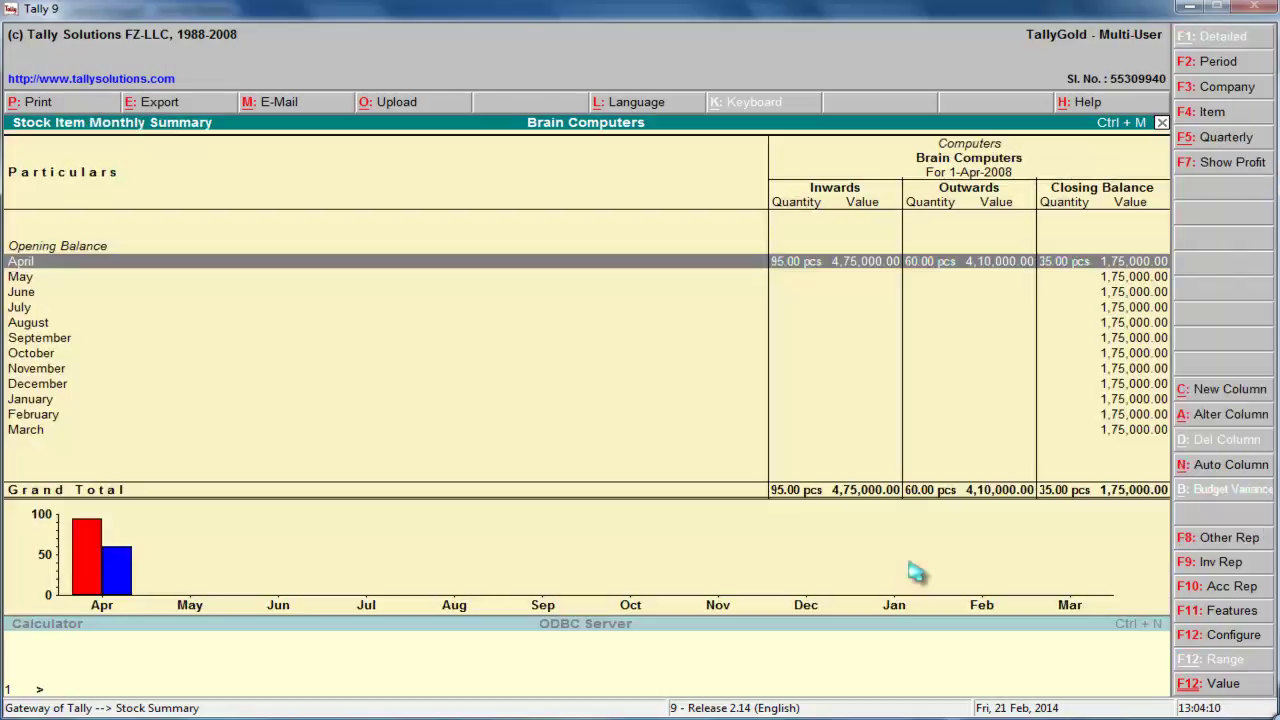
key("Return")
Examine the purchase, debit note and sales vouchers that make up the closing stock of Computers
key("Down")
key("Down")
key("Up")
key("Up")
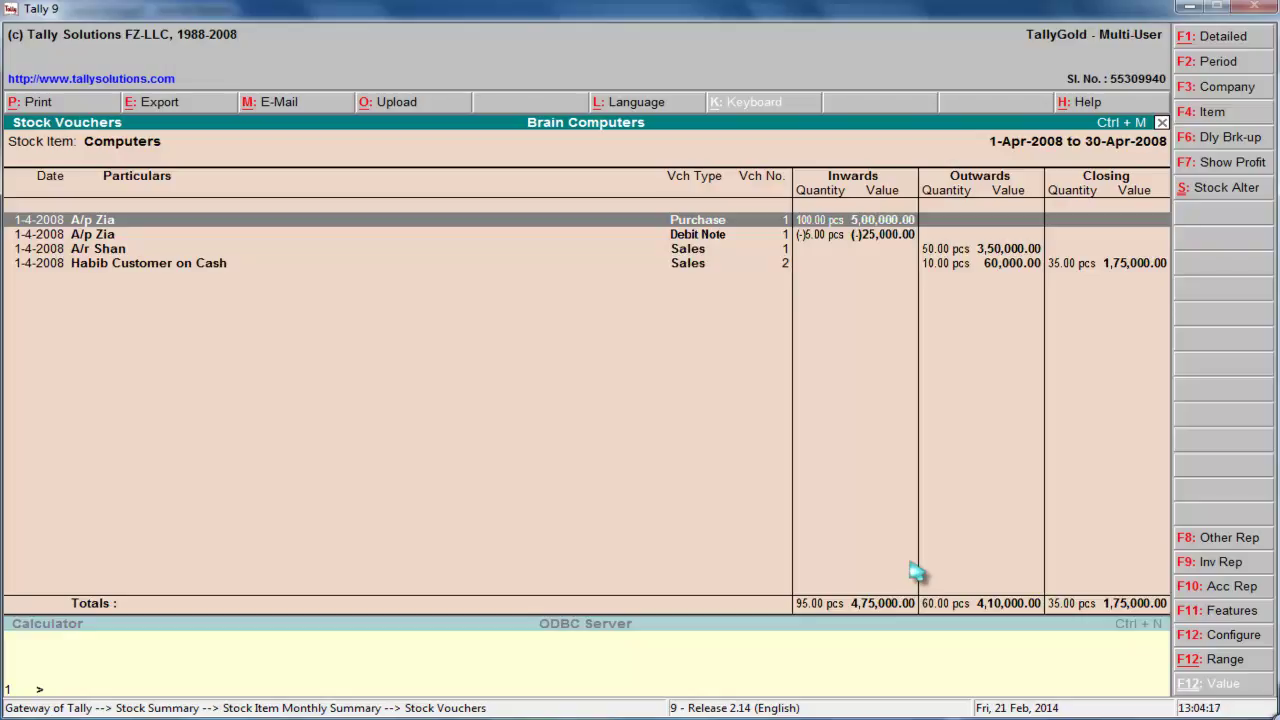
key("Down")
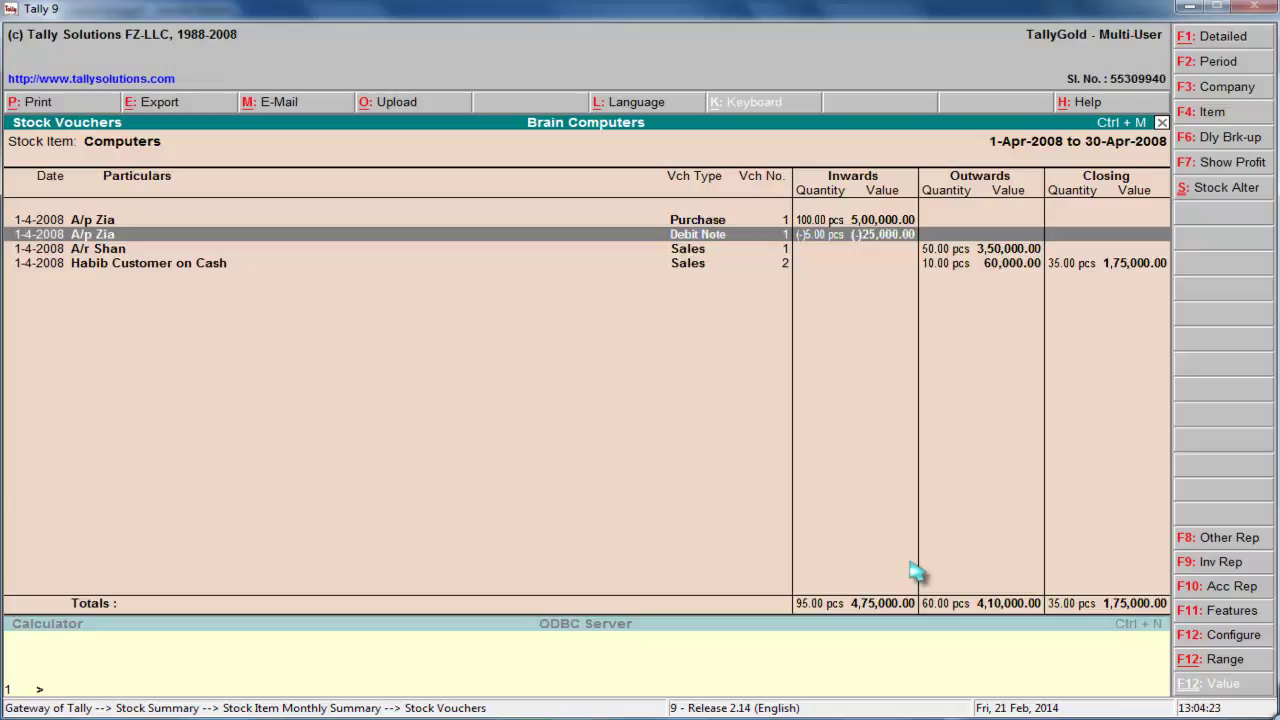
key("Up")
key("Down")
key("Down")
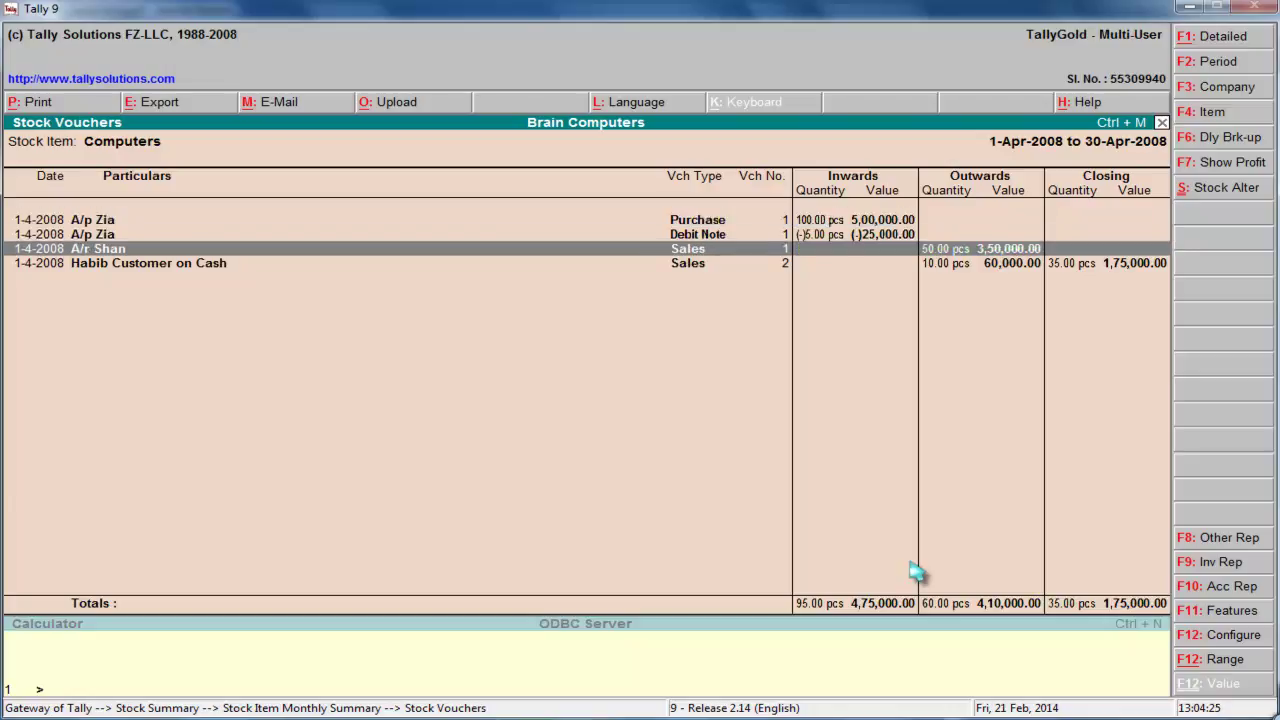
key("Up")
key("Up")
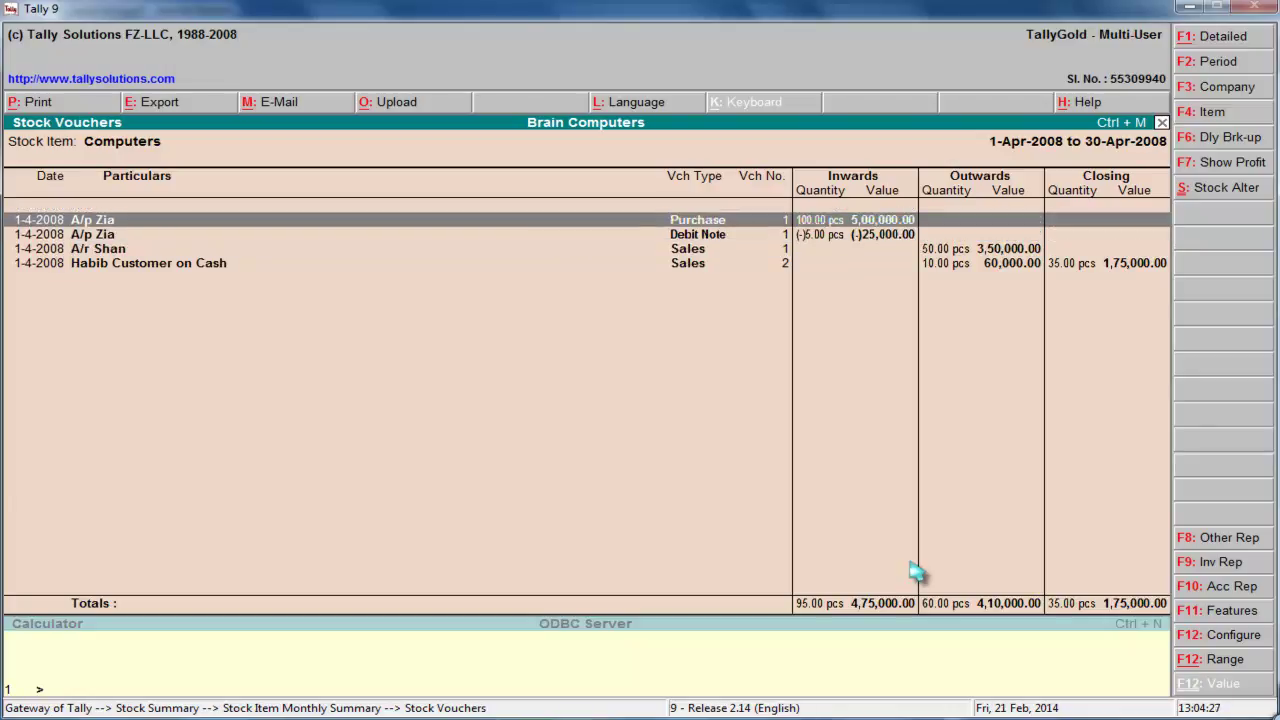
key("Down")
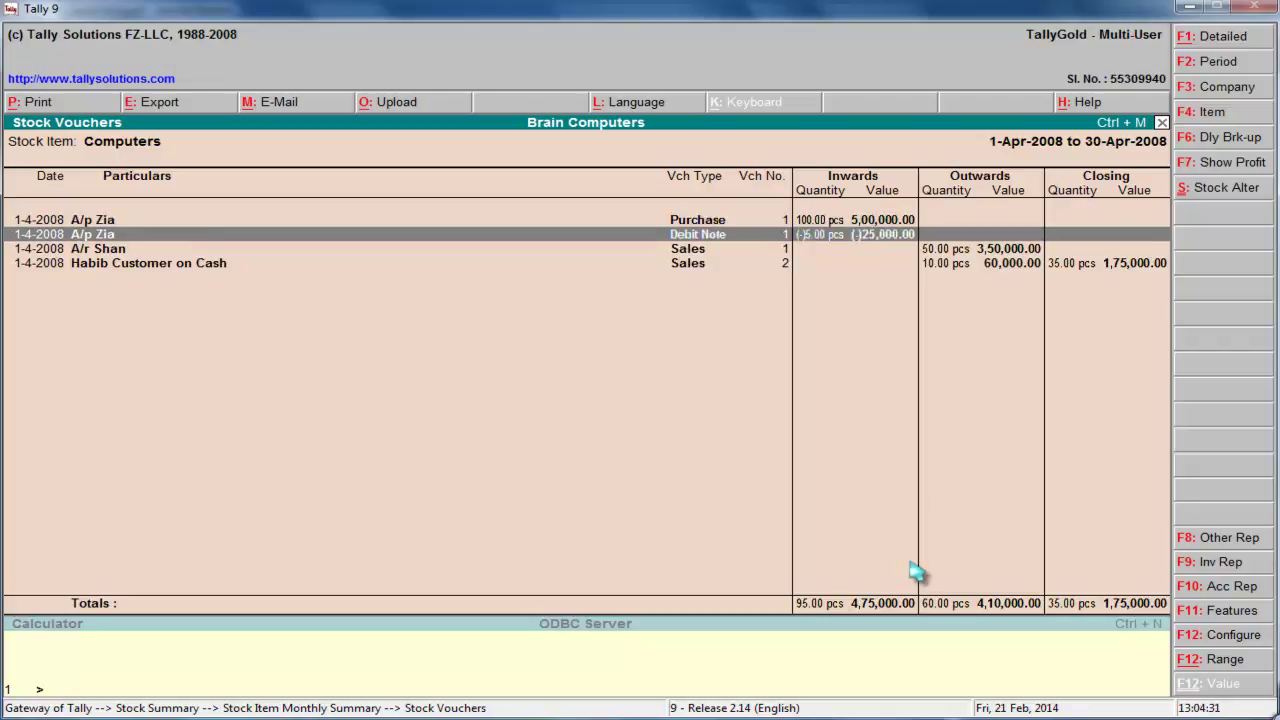
key("Down")
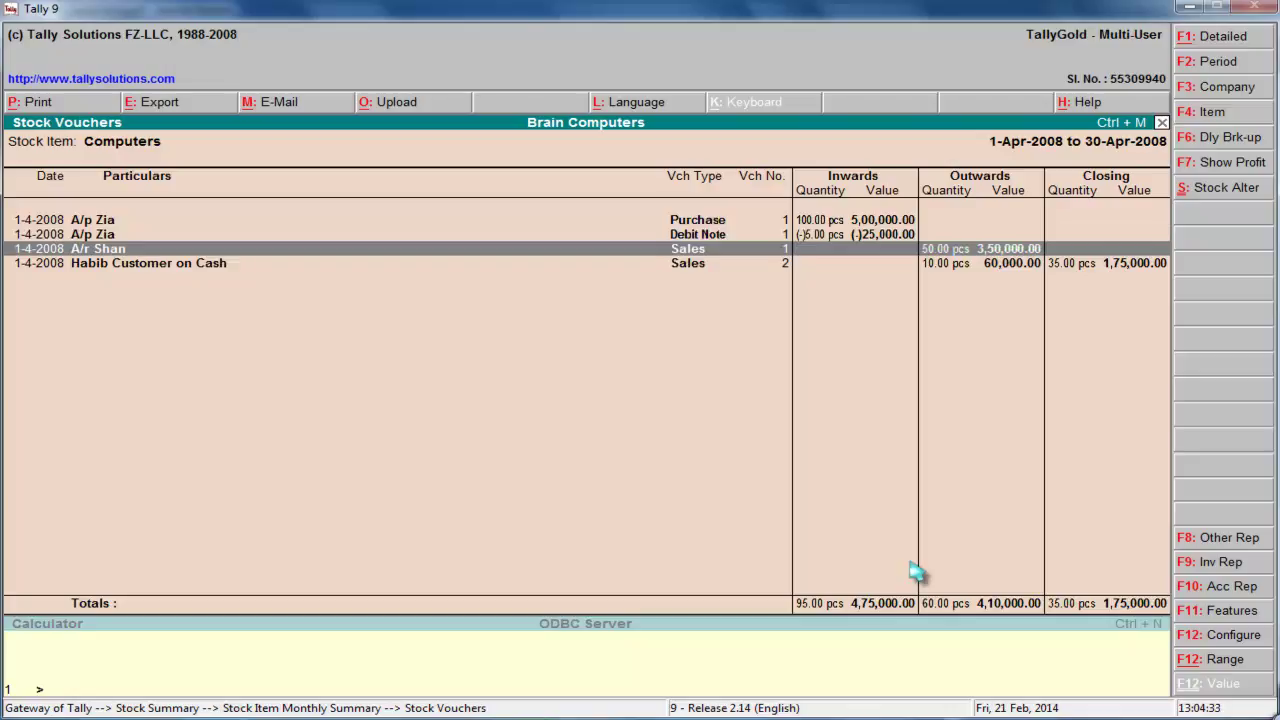
key("Down")
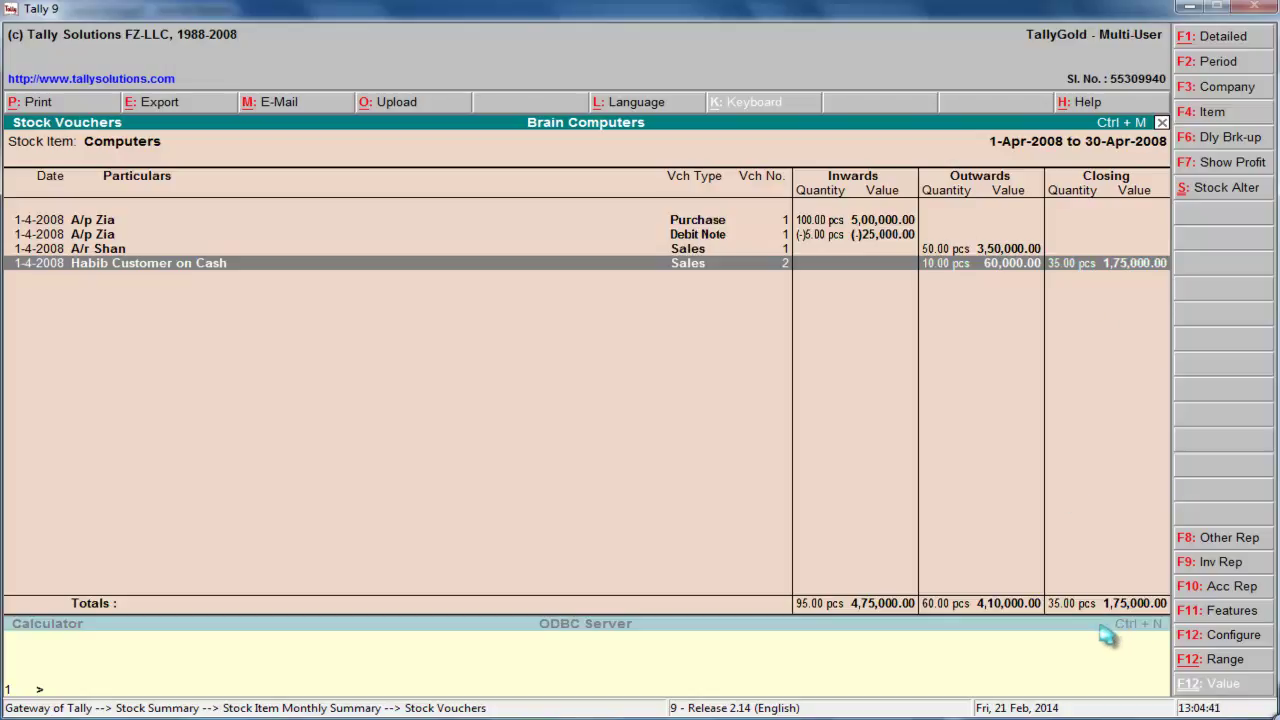
Close the stock reports and view the Profit & Loss A/c in detailed form
key("Escape")
key("Escape")
key("Escape")
key("Escape")
key("n")
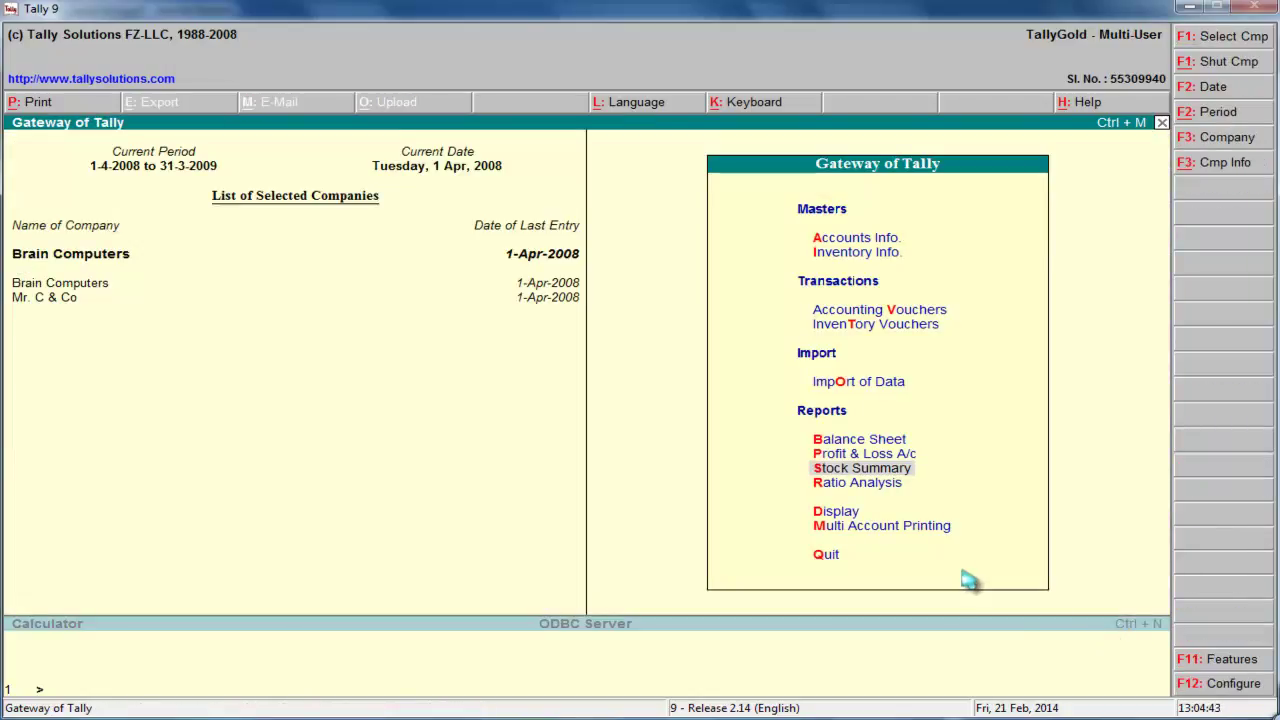
key("p")
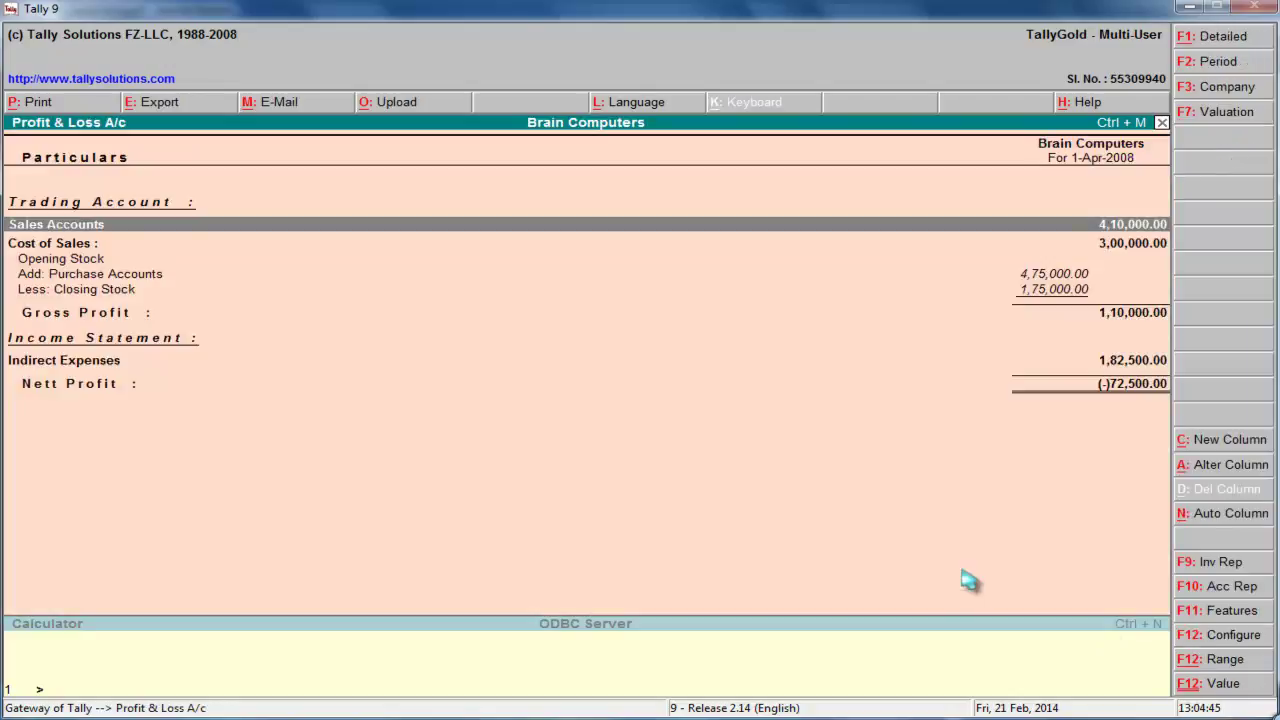
key("alt+F1")
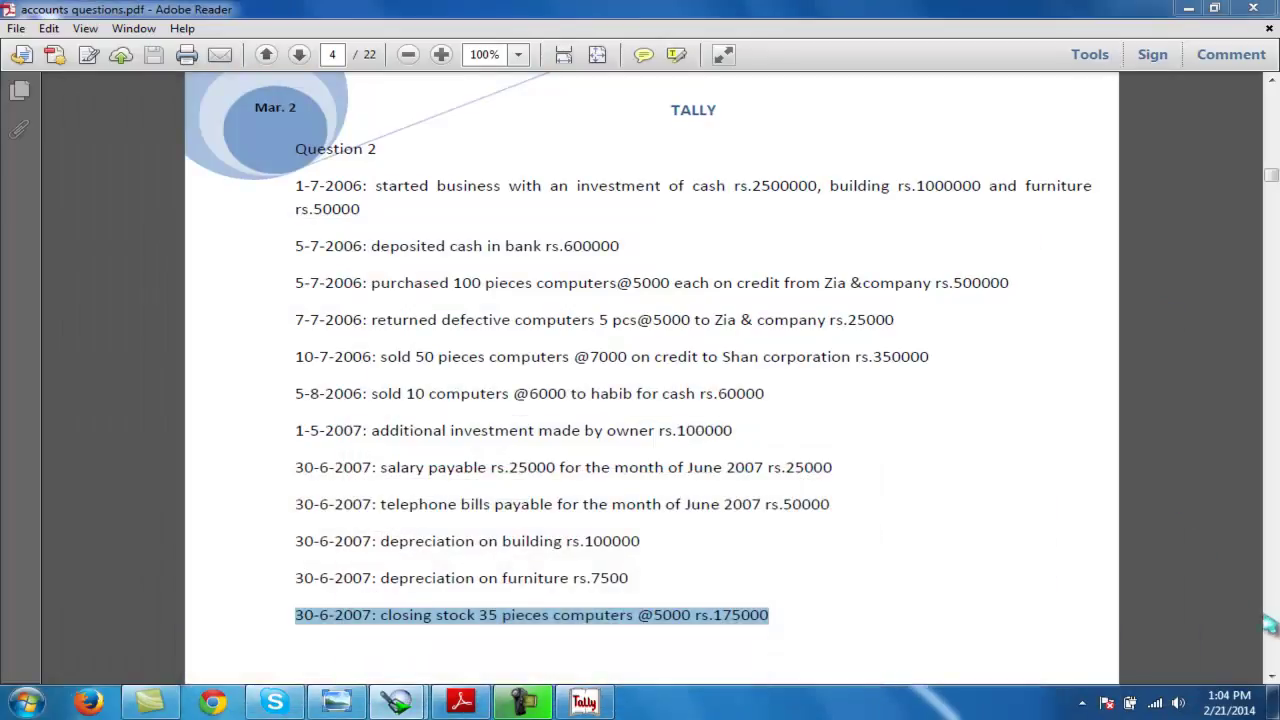
In the PDF, examine the Question 2 income statement on page 5 and the balance sheet on page 6
left_click(1272, 676)
left_click_drag(1272, 676, 1272, 676)
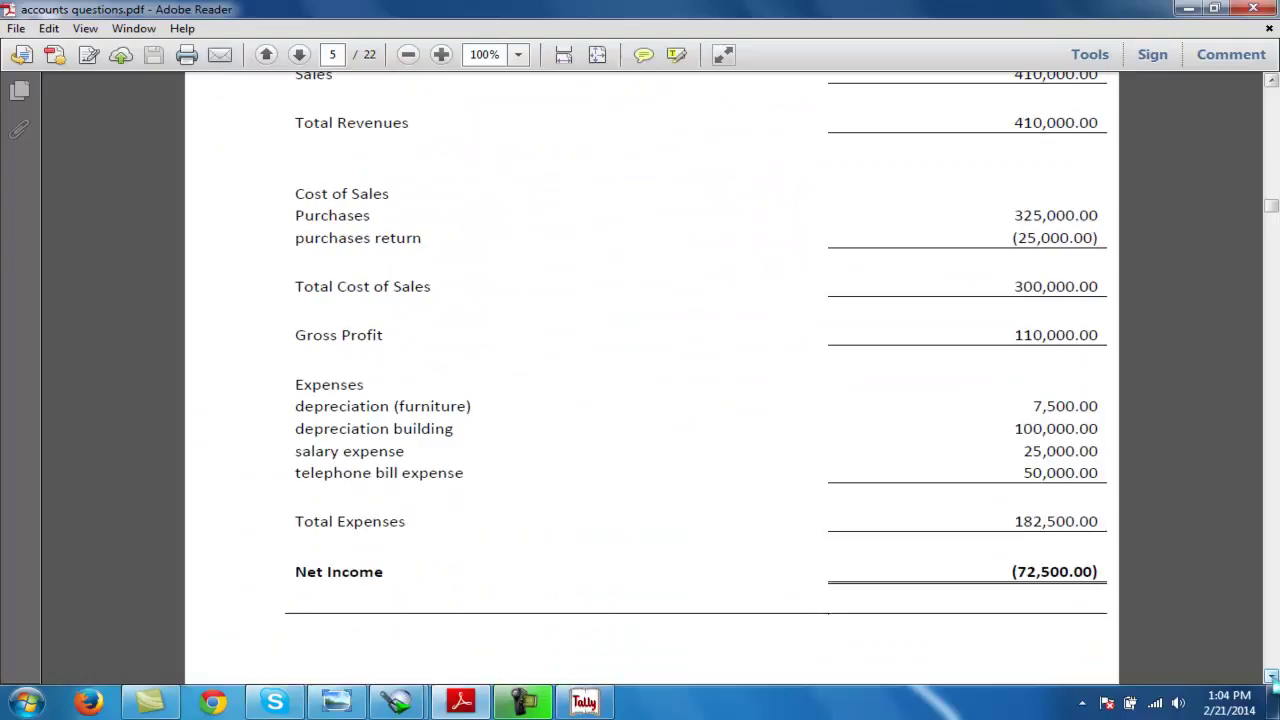
left_click_drag(1272, 676, 1272, 676)
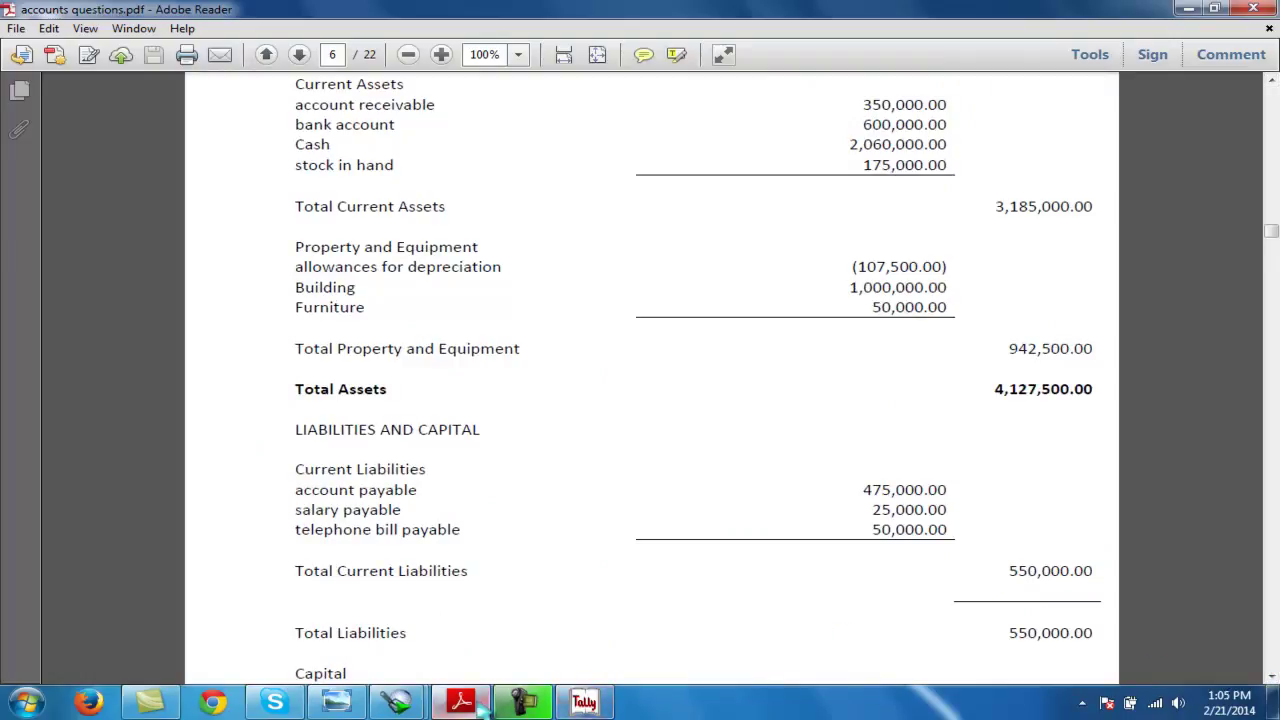
left_click(461, 702)
left_click(461, 702)
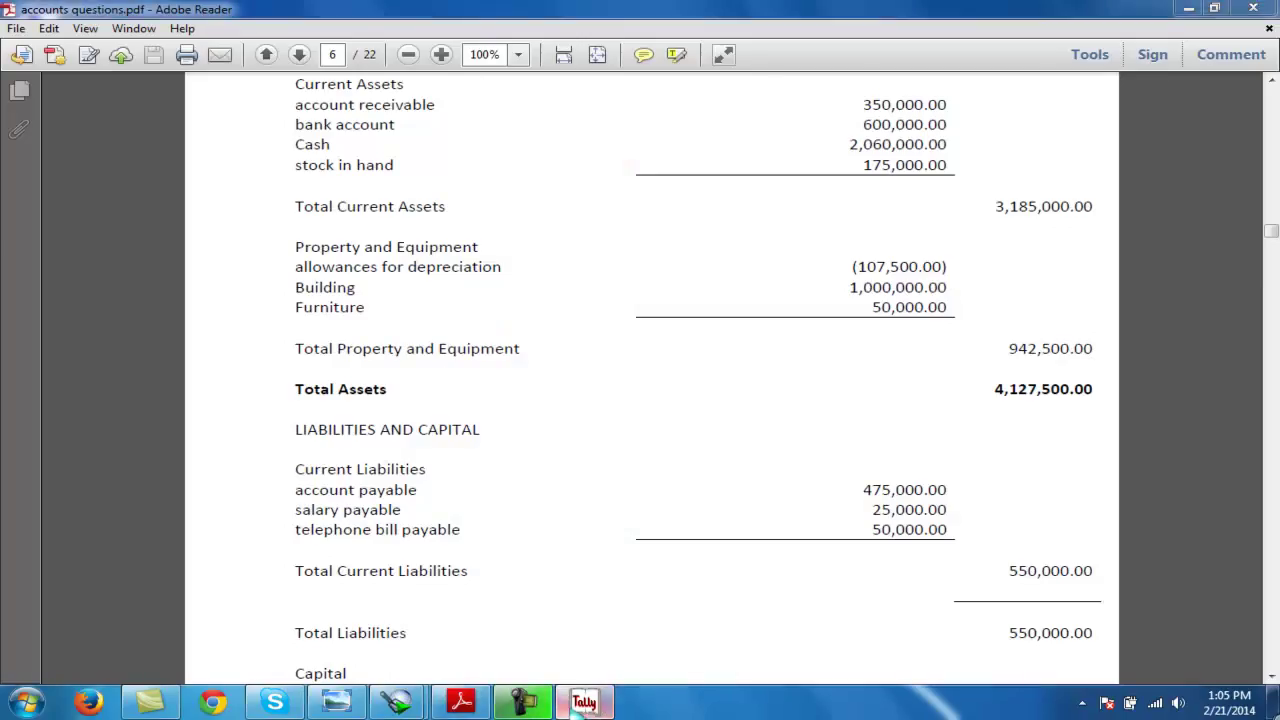
Return to Tally, close the Profit & Loss A/c, and view the Balance Sheet in detailed form
left_click(584, 702)
key("Escape")
key("Up")
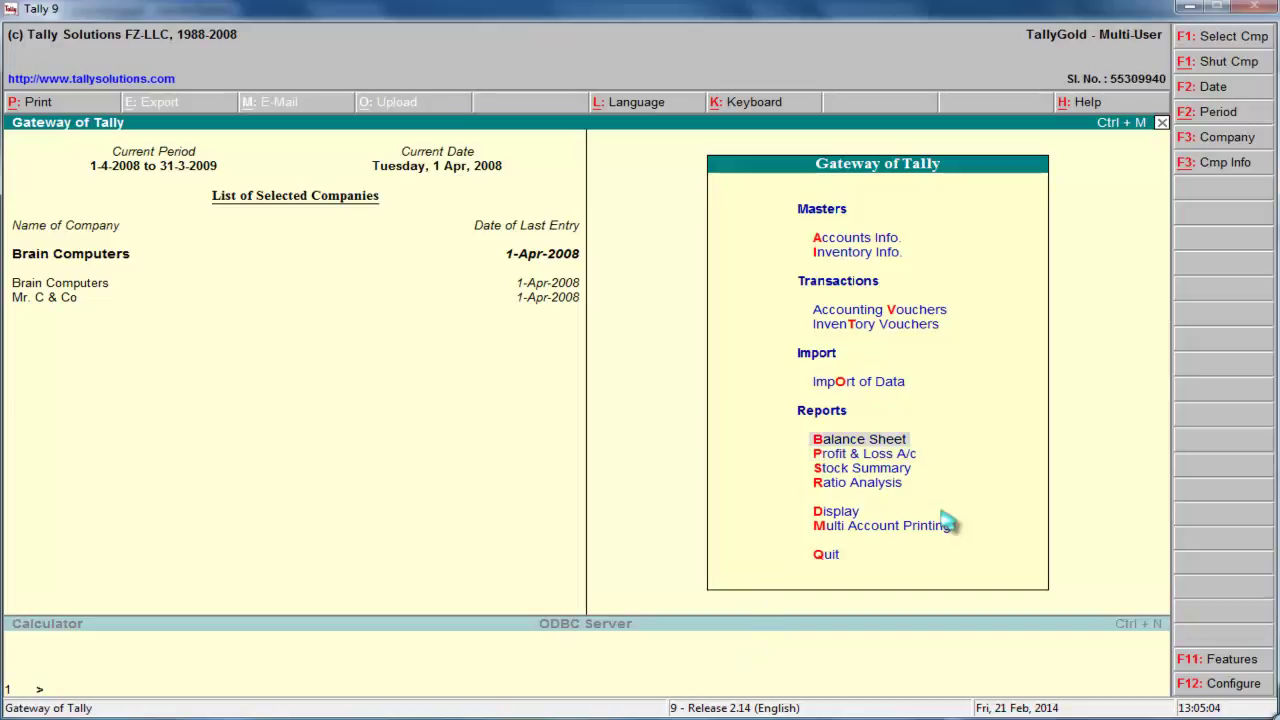
key("Return")
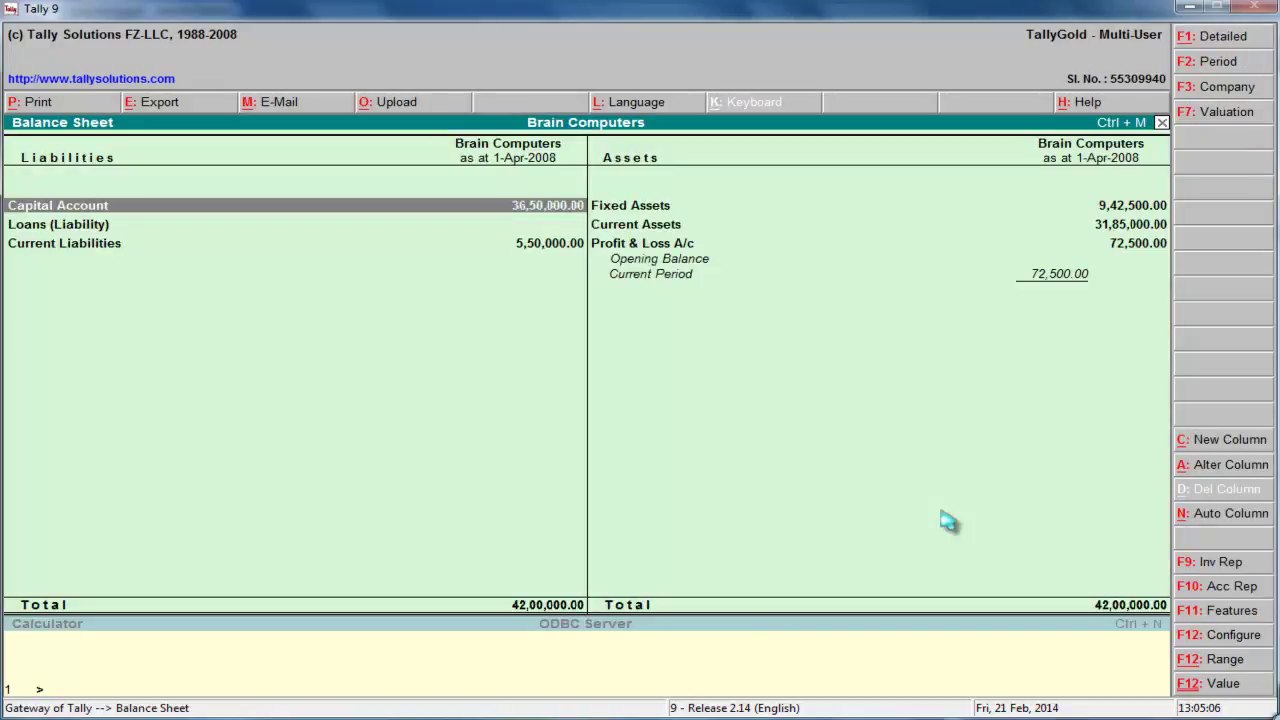
key("alt+F1")
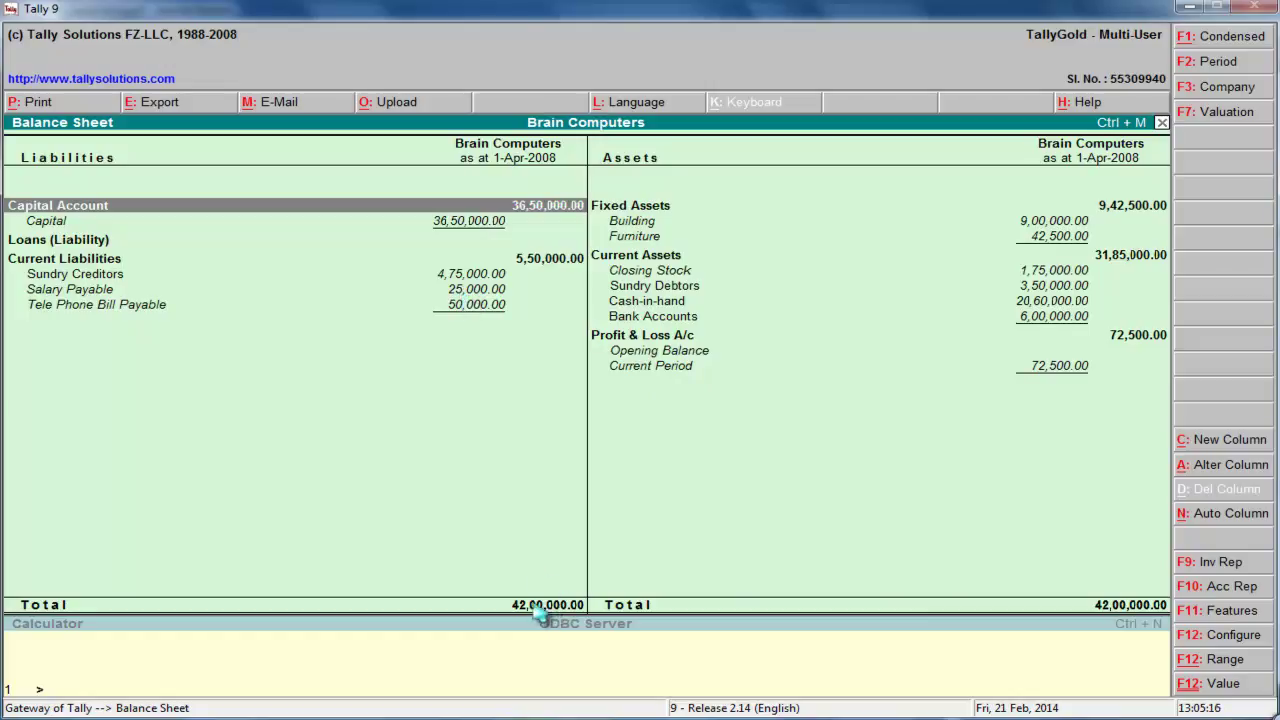
Configure the Balance Sheet report to show a vertical balance sheet
left_click(1220, 636)
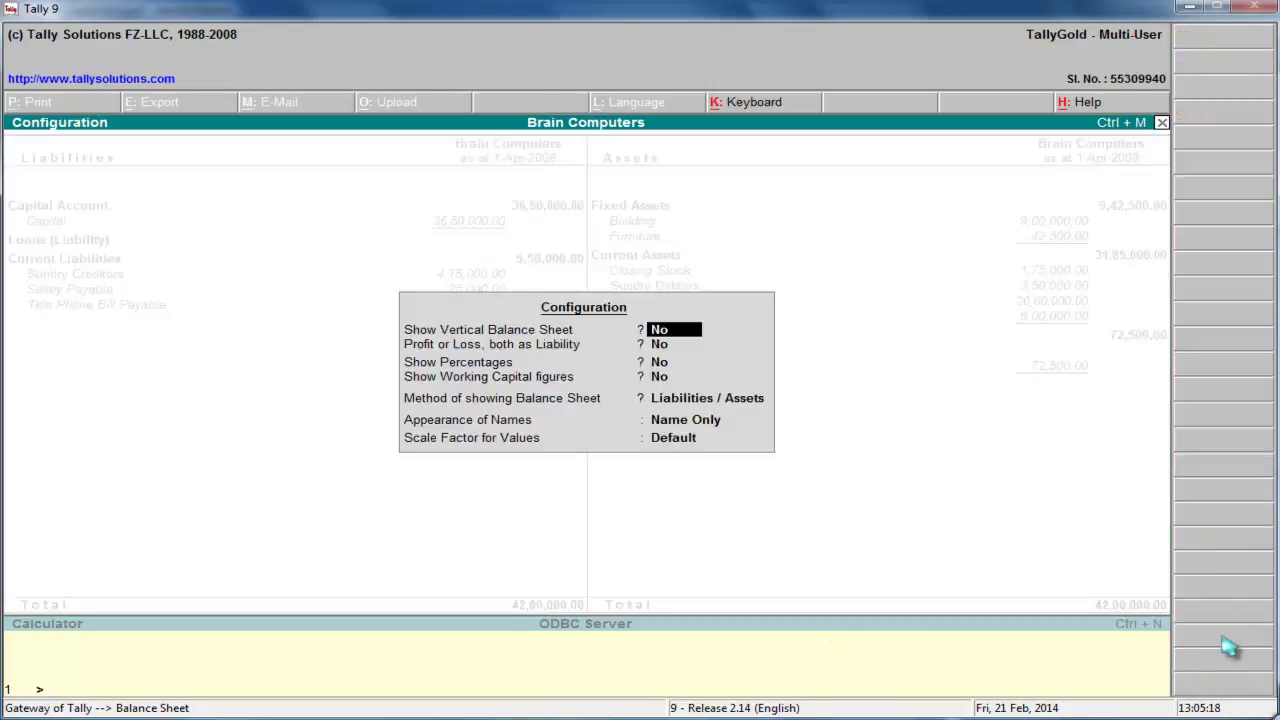
type("yes")
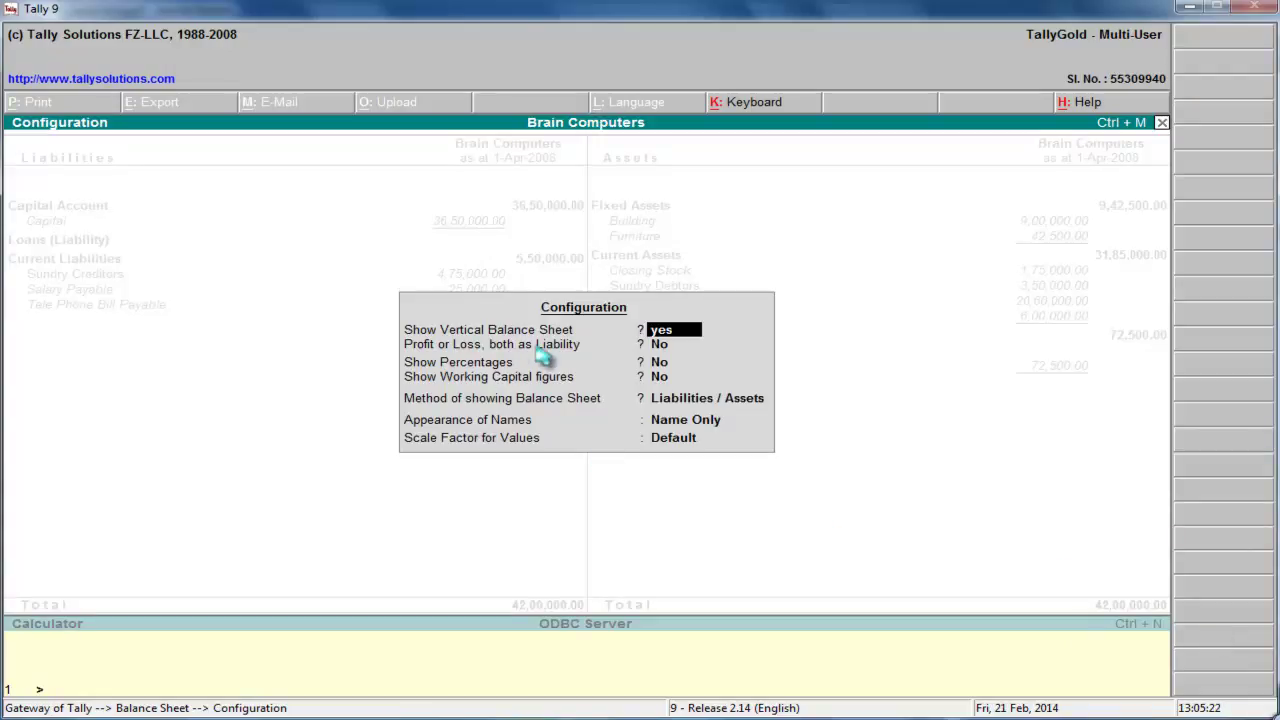
key("ctrl+a")
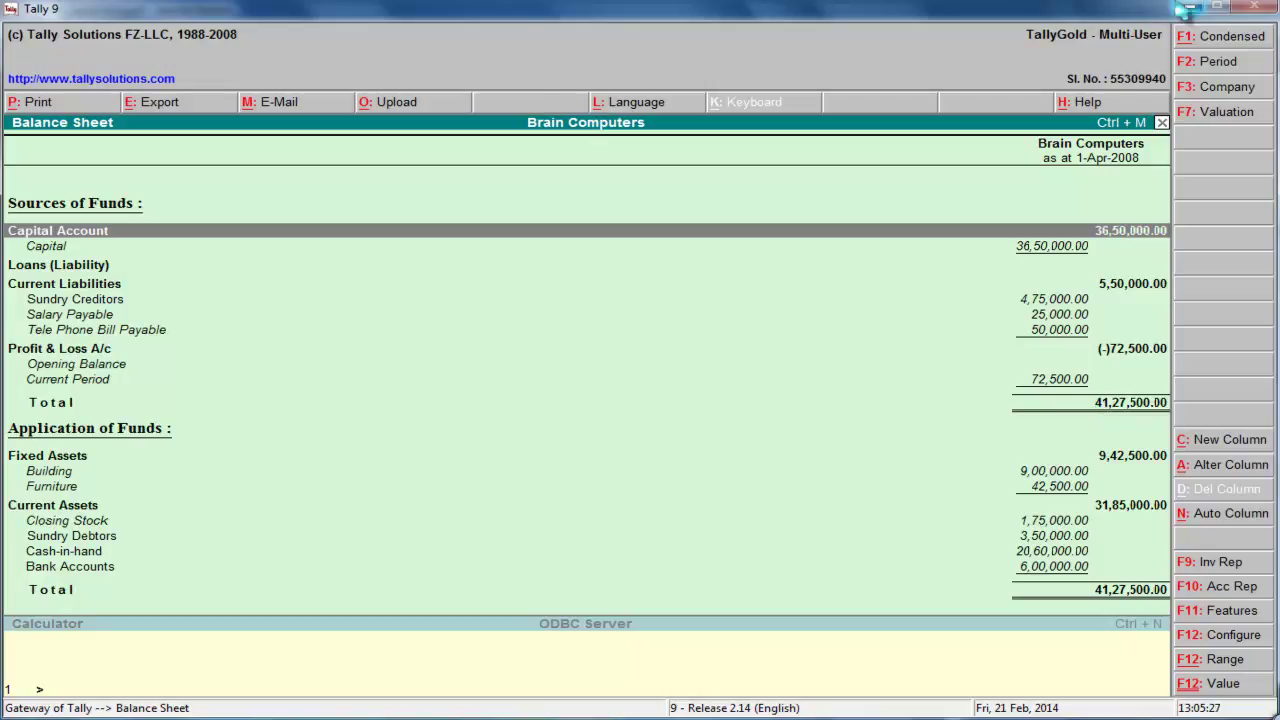
Switch to the PDF, highlight the Total Assets figure on the balance sheet, and minimize the window
left_click(1189, 7)
left_click_drag(995, 389, 1071, 389)
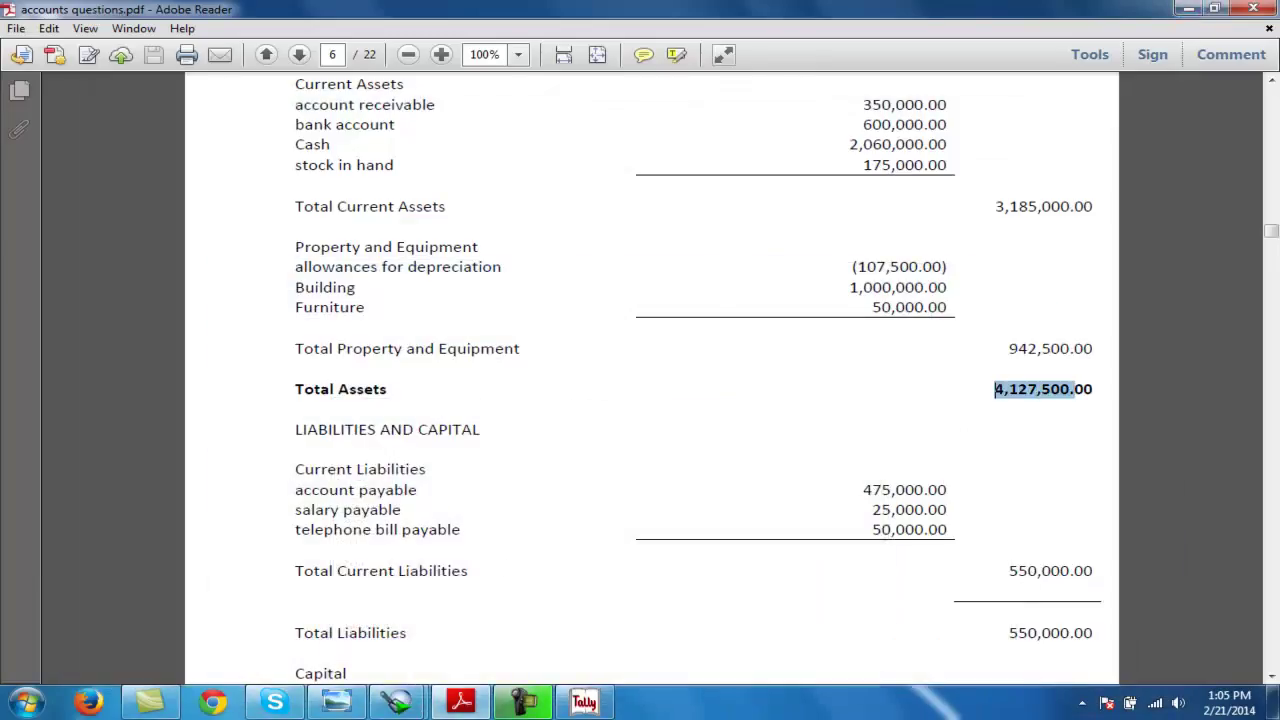
left_click(1189, 7)
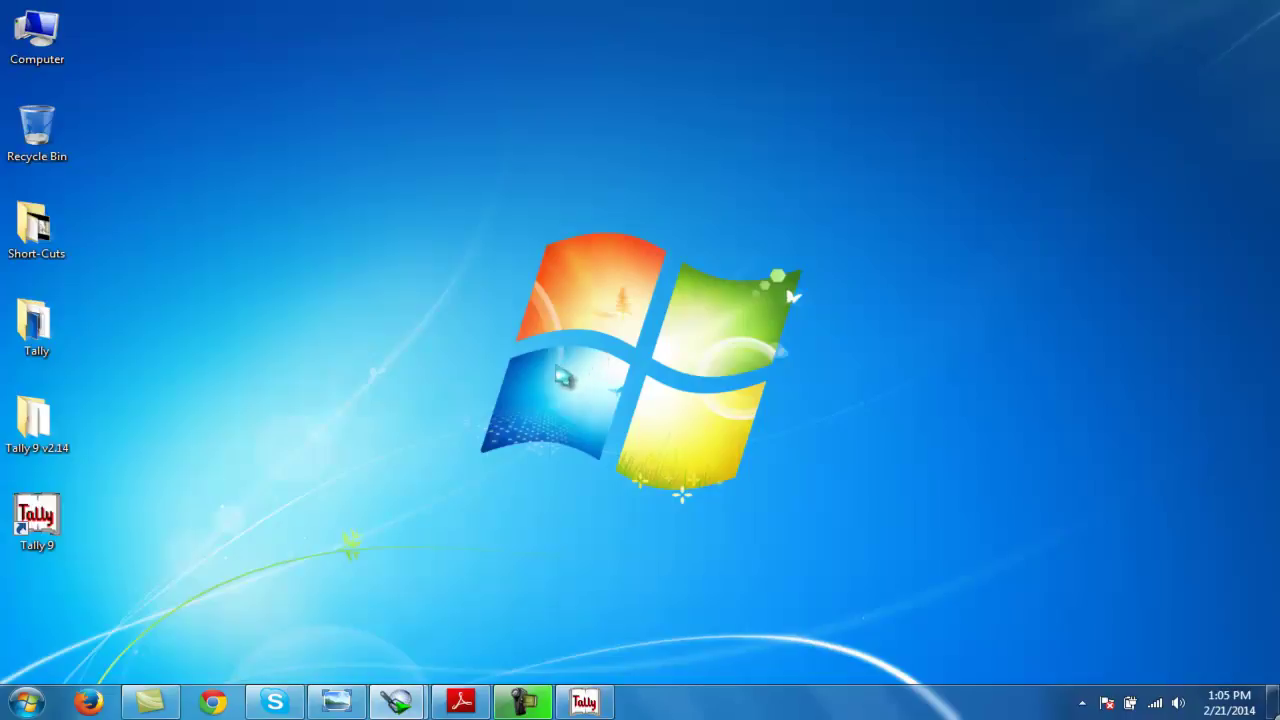
left_click(520, 702)
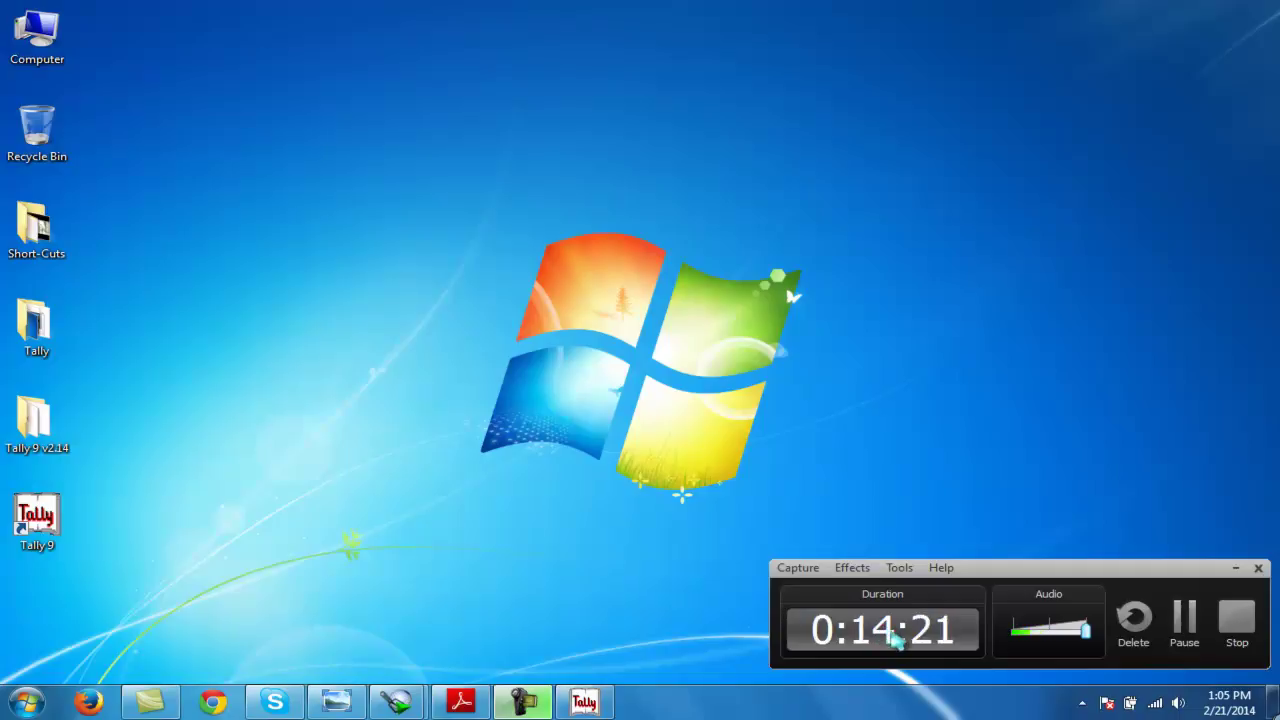
left_click(1236, 567)
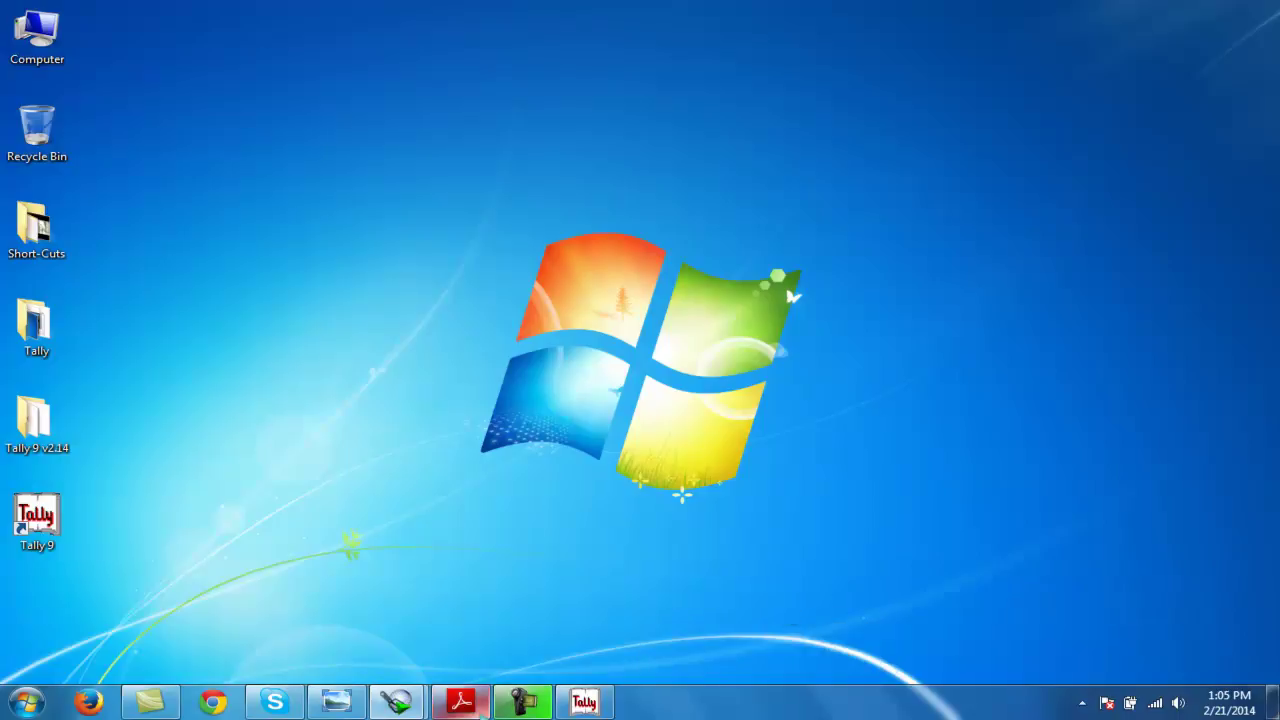
Switch to Tally, close the Balance Sheet to return to the Gateway of Tally, and minimize the window
left_click(586, 705)
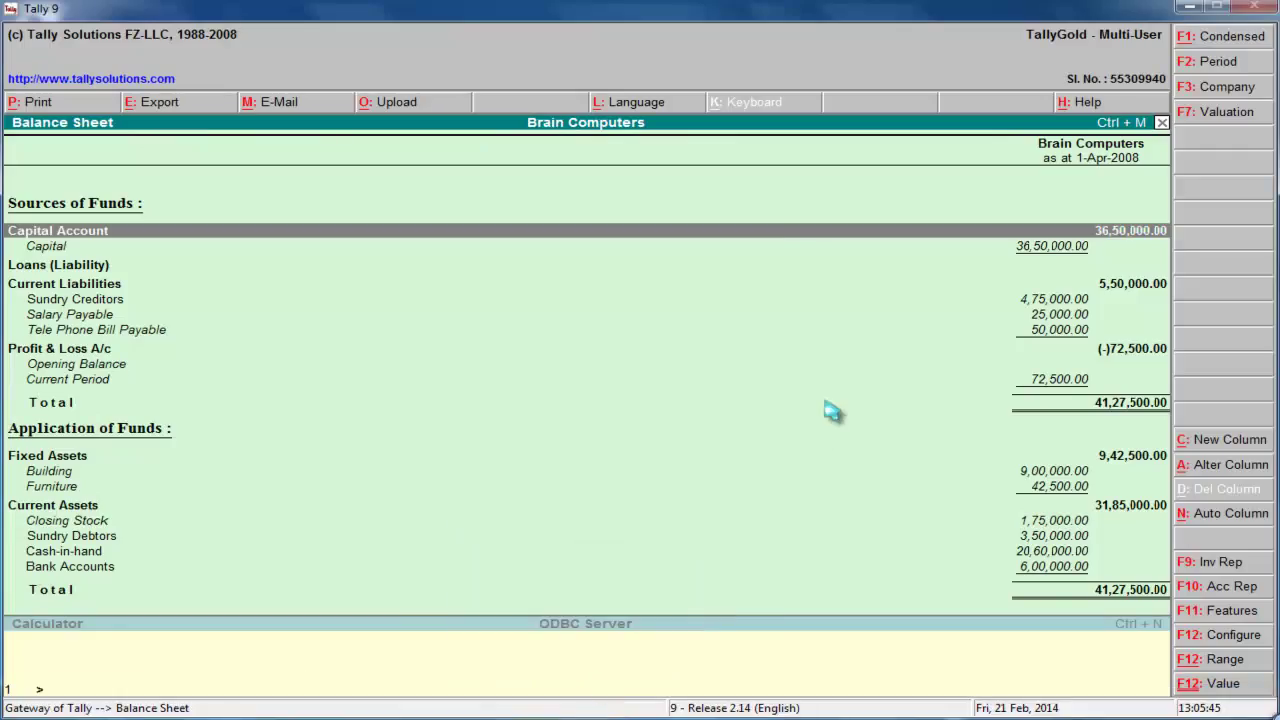
key("Escape")
key("Escape")
key("Escape")
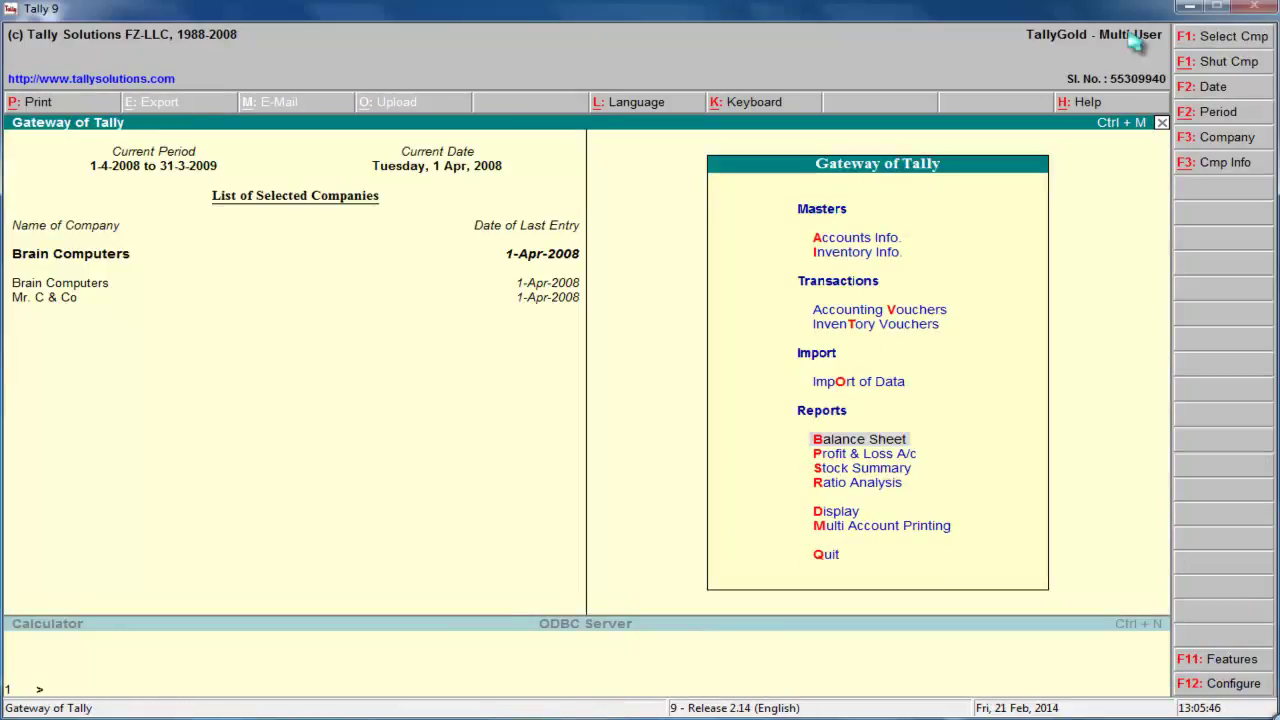
left_click(1189, 7)
Switch to the PDF, go back to the Question 2 transactions on page 4, and minimize the window
left_click(461, 703)
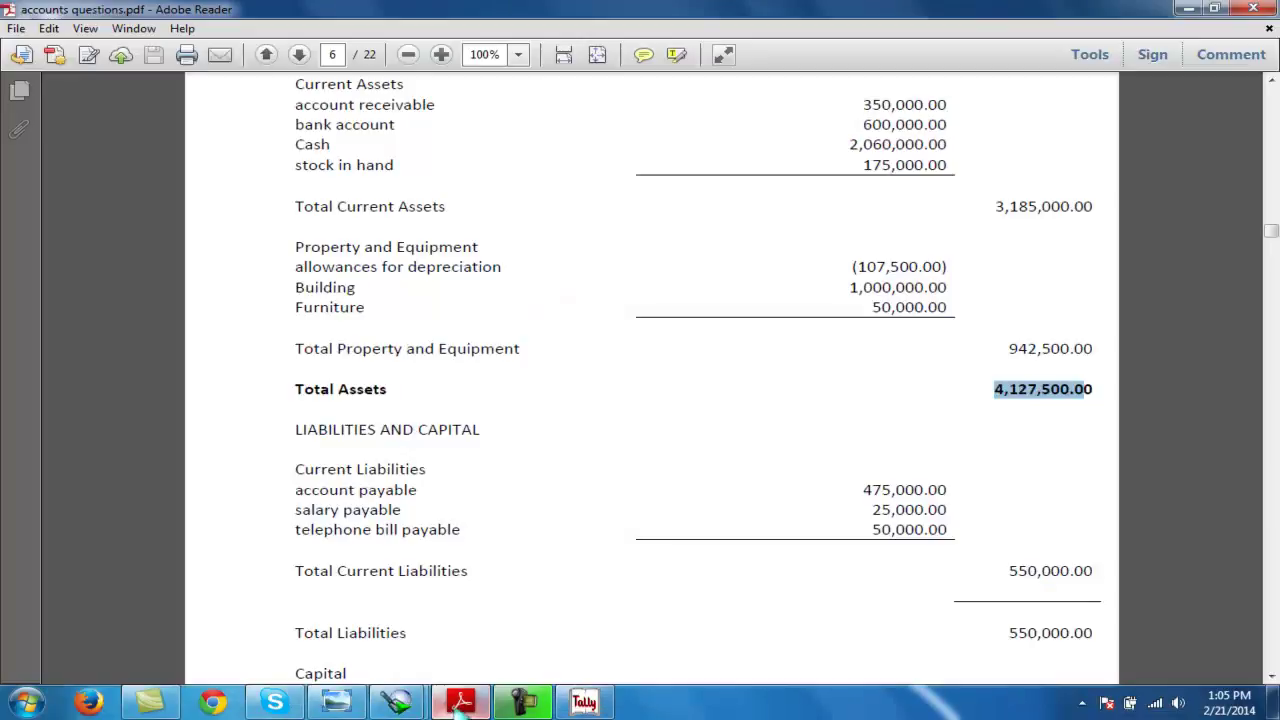
left_click_drag(1270, 232, 1270, 174)
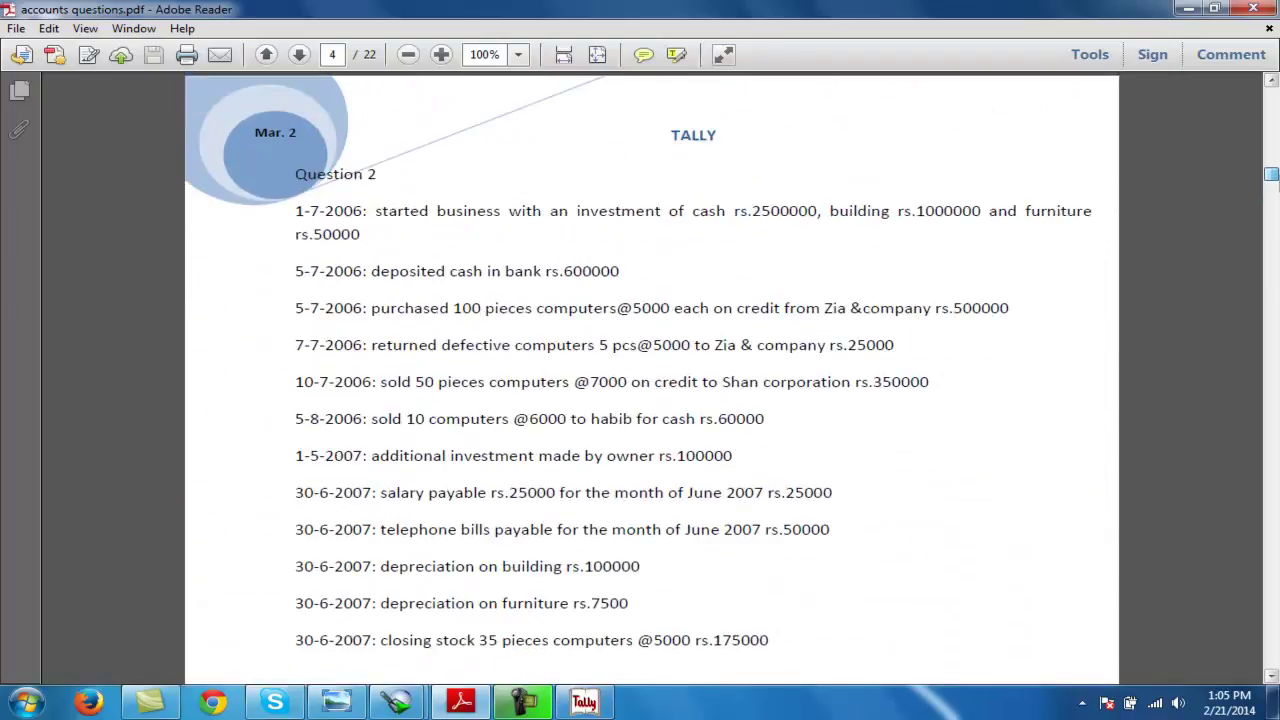
left_click(1188, 9)
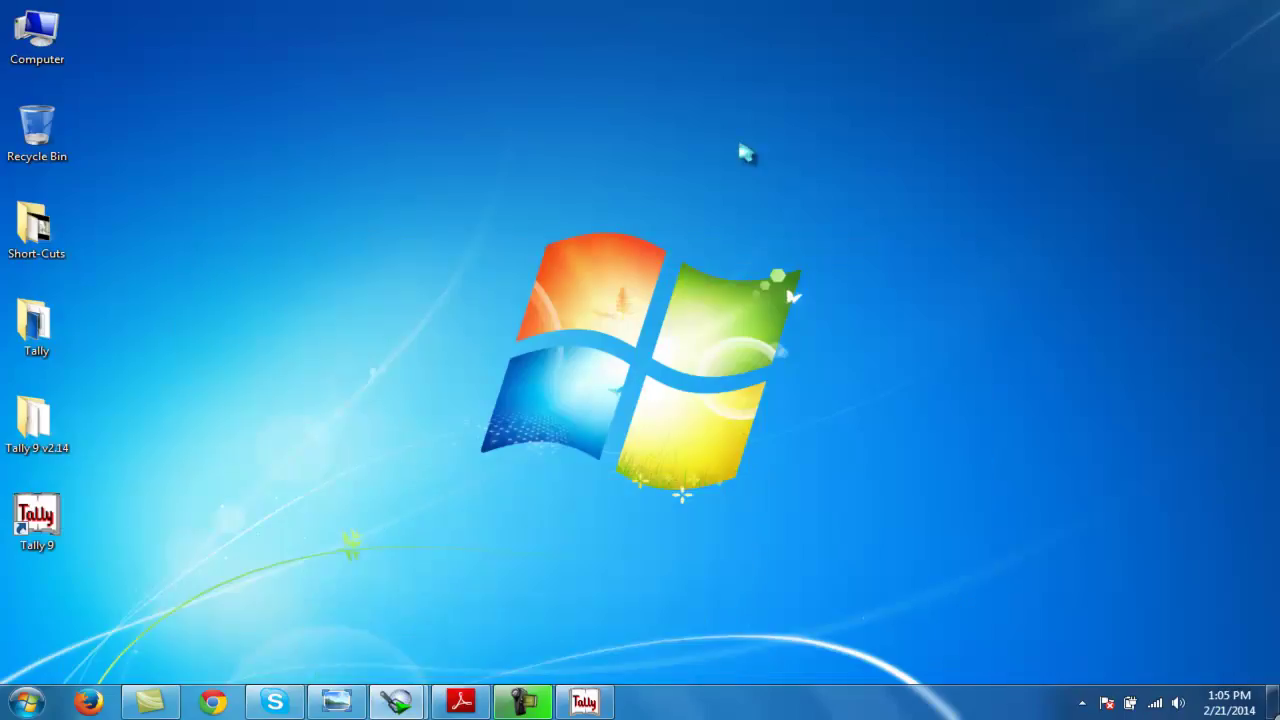
Return to Tally and view the Profit & Loss A/c and the Balance Sheet of Brain Computers
left_click(584, 702)
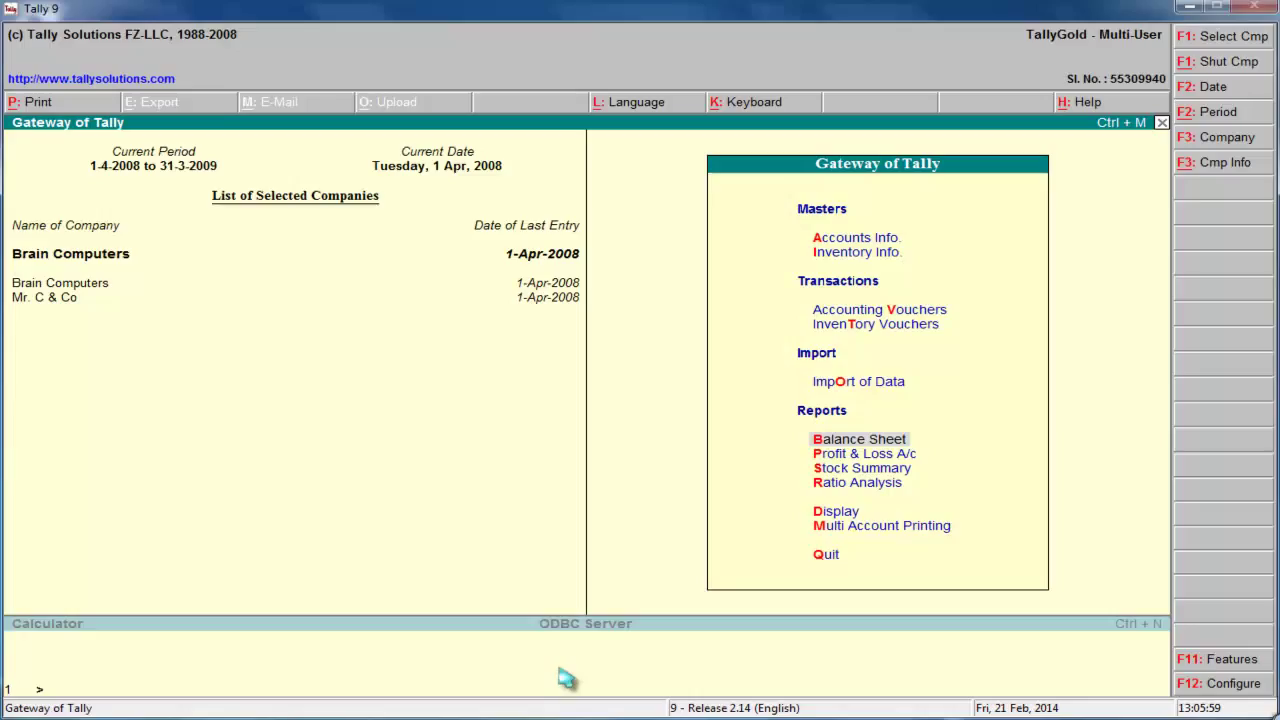
key("Down")
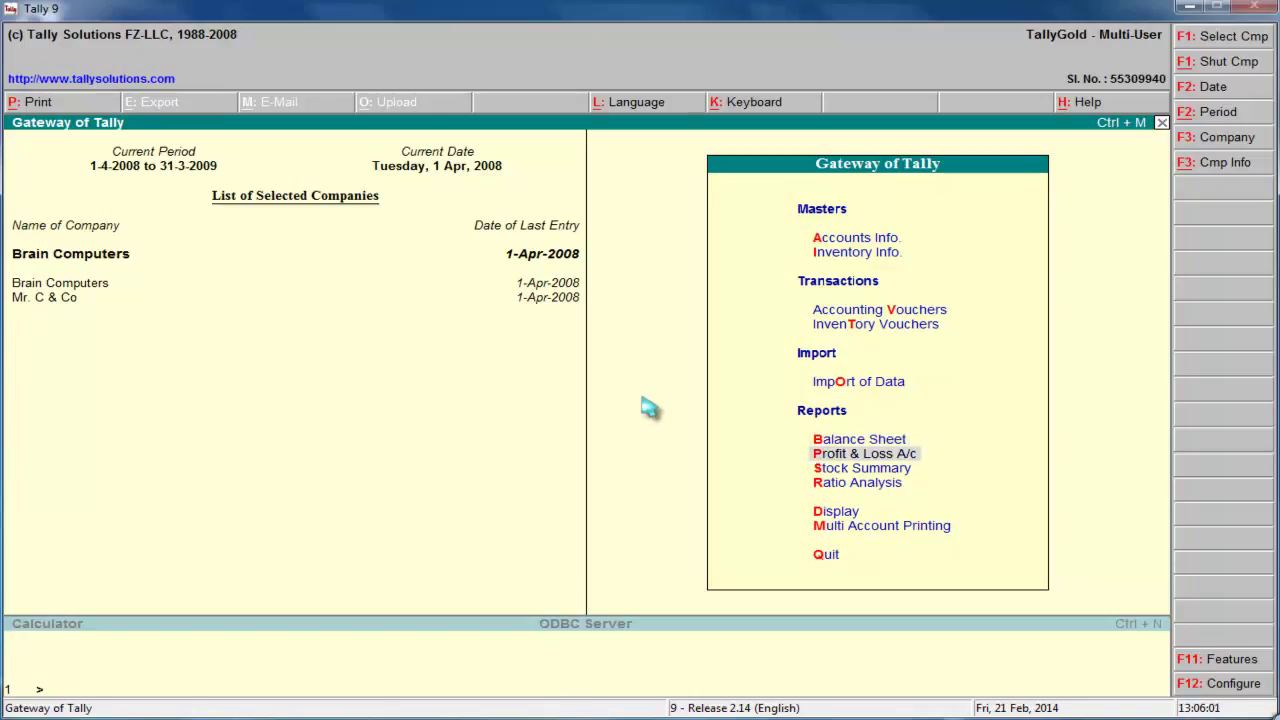
key("Return")
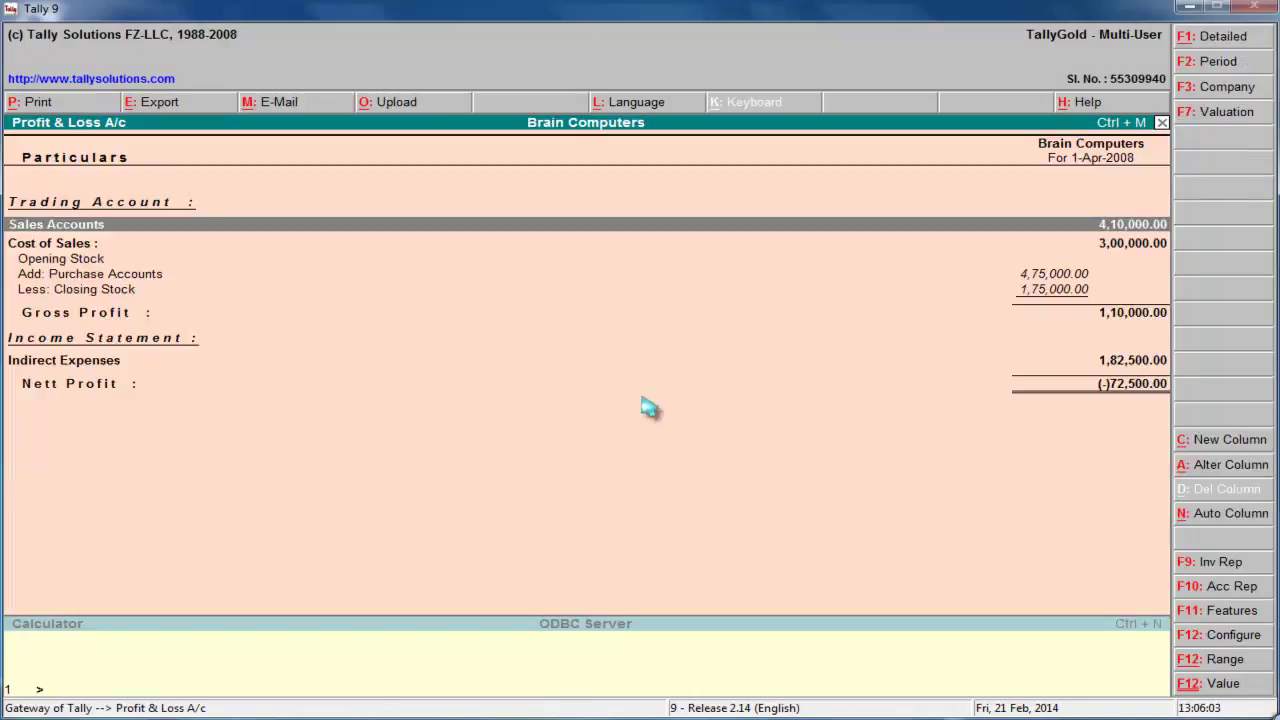
key("Escape")
key("Up")
key("Return")
key("Escape")
View the Stock Summary with its item details, and open the Ratio Analysis report
key("Down")
key("Down")
key("Return")
key("Return")
key("Escape")
key("Escape")
key("Down")
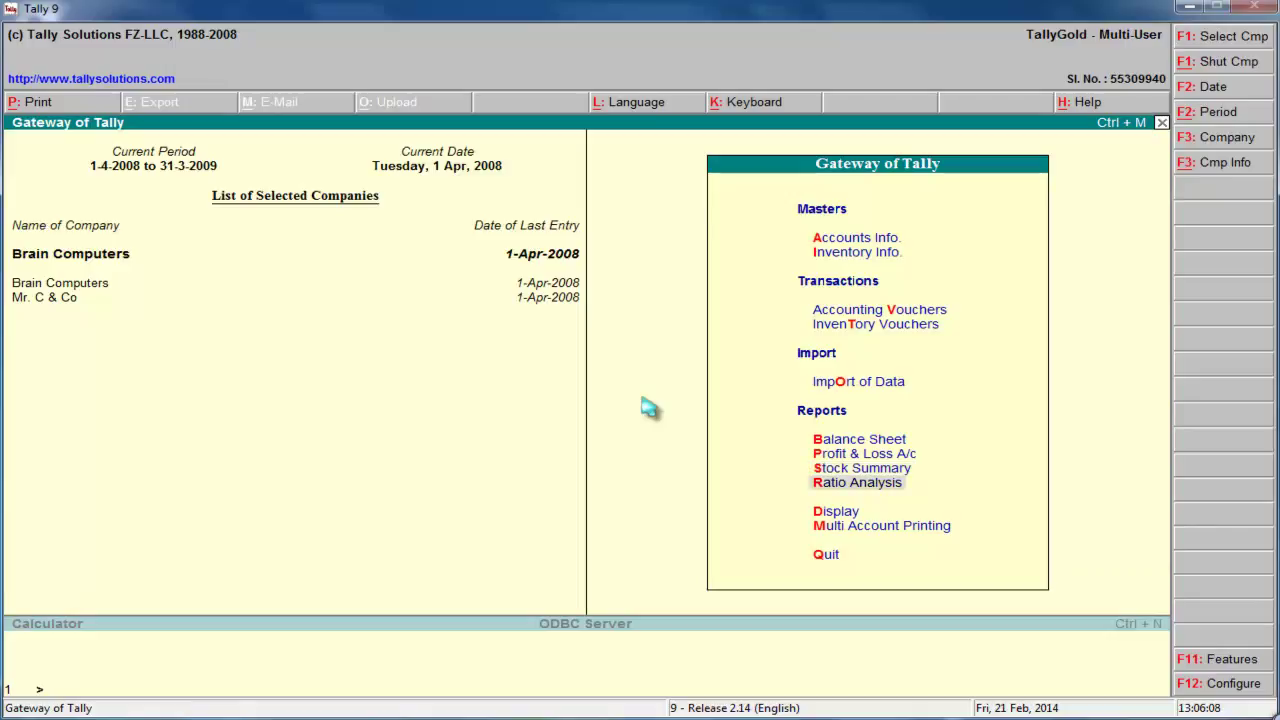
key("Return")
Restart Tally and enter the TallyVault password to open the company Mr. C & Co
key("Return")
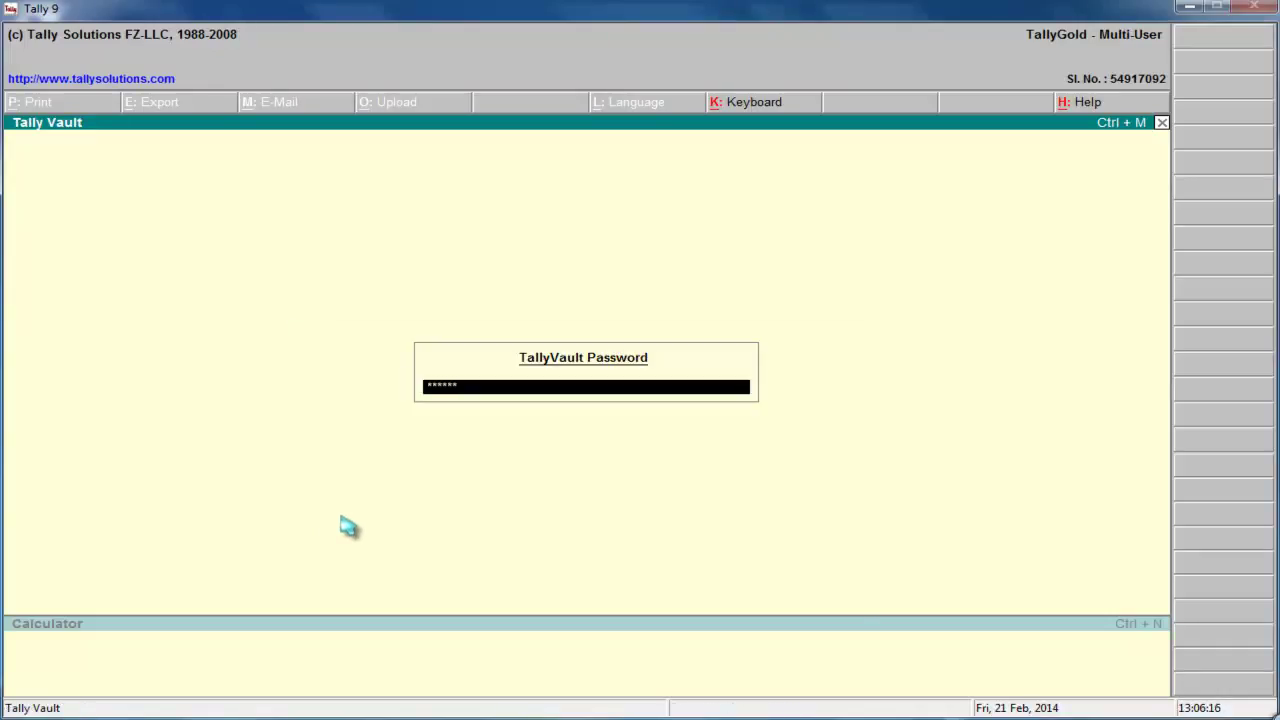
key("Return")
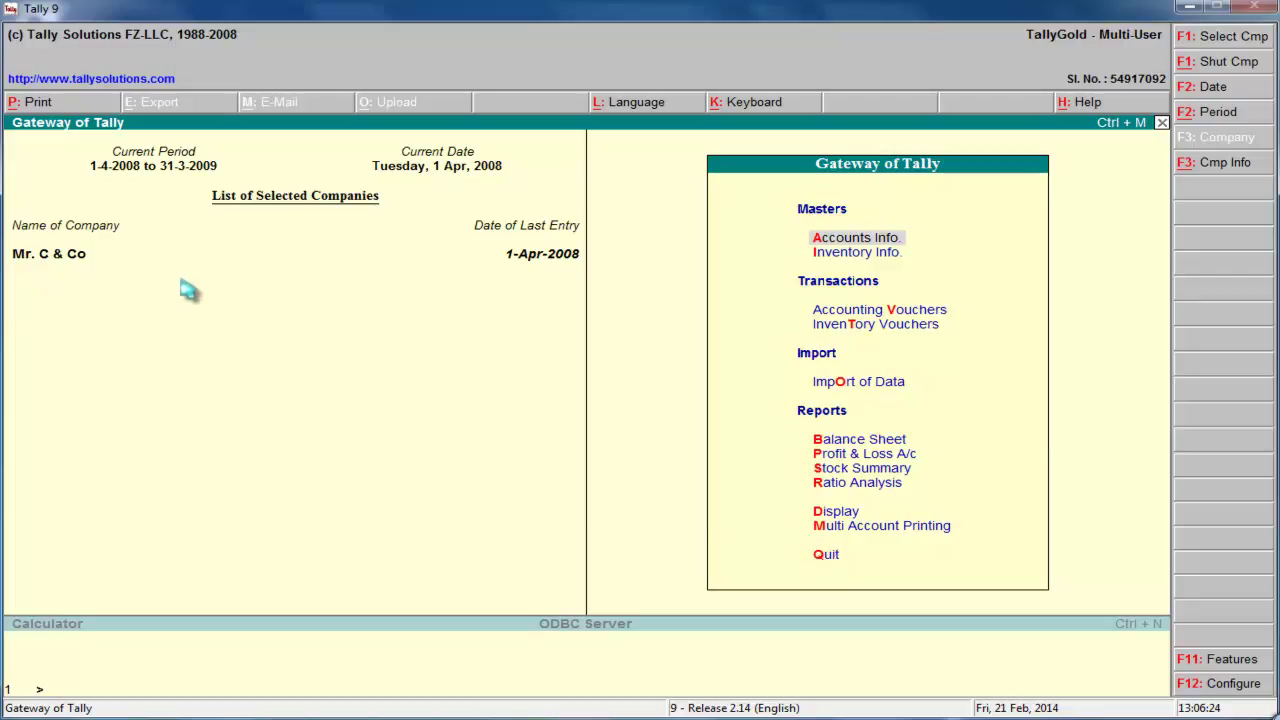
Load the company Brain Computers from the company list in C:\Tally\Data and minimize Tally
left_click(1220, 168)
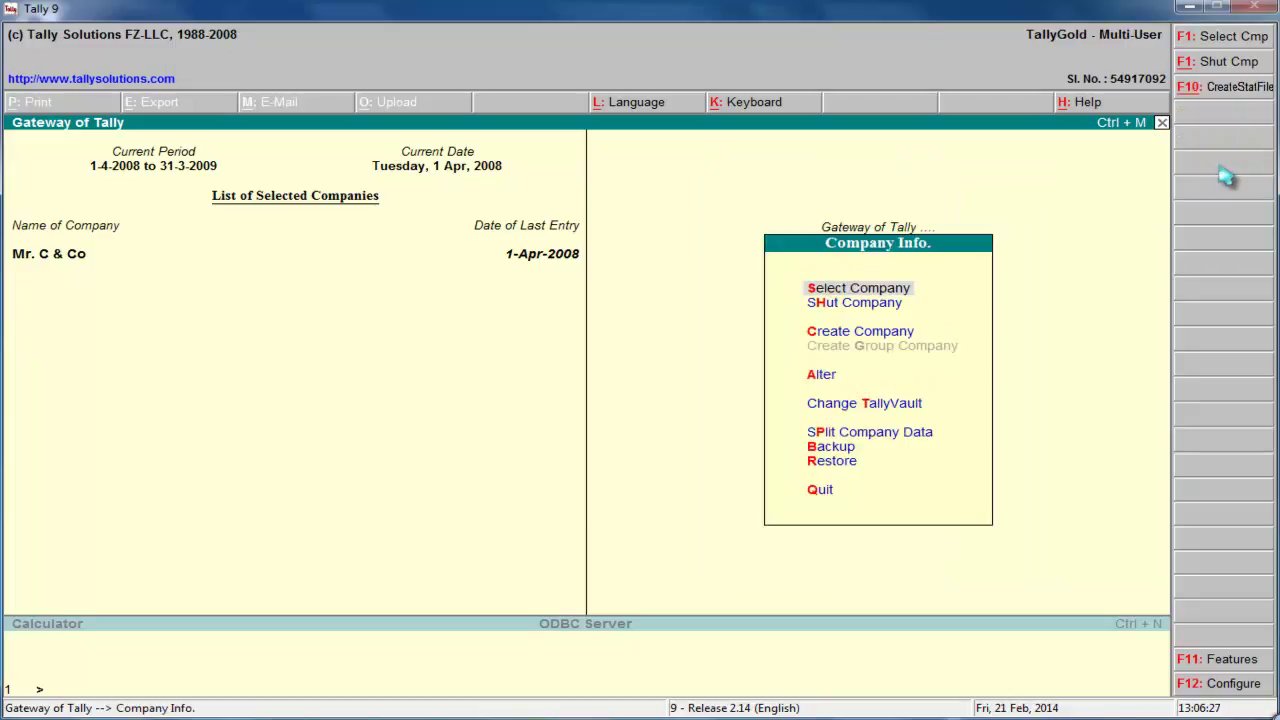
left_click(843, 293)
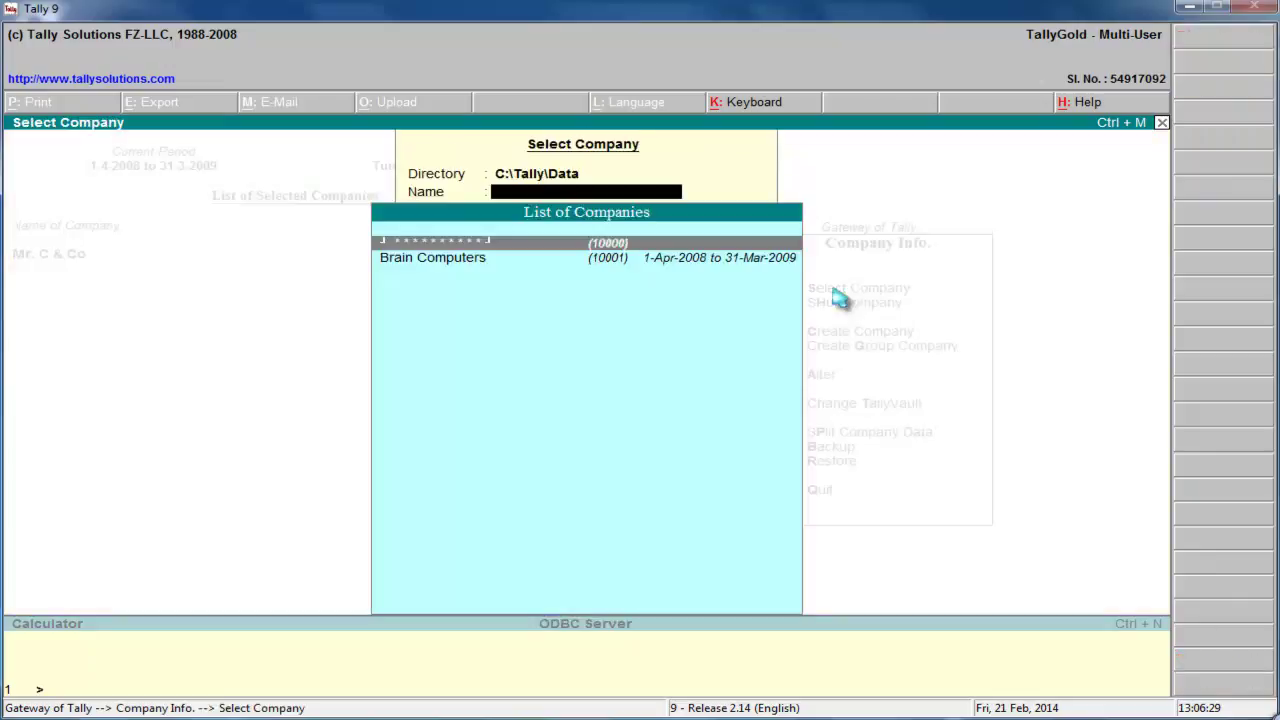
left_click(440, 262)
left_click(416, 246)
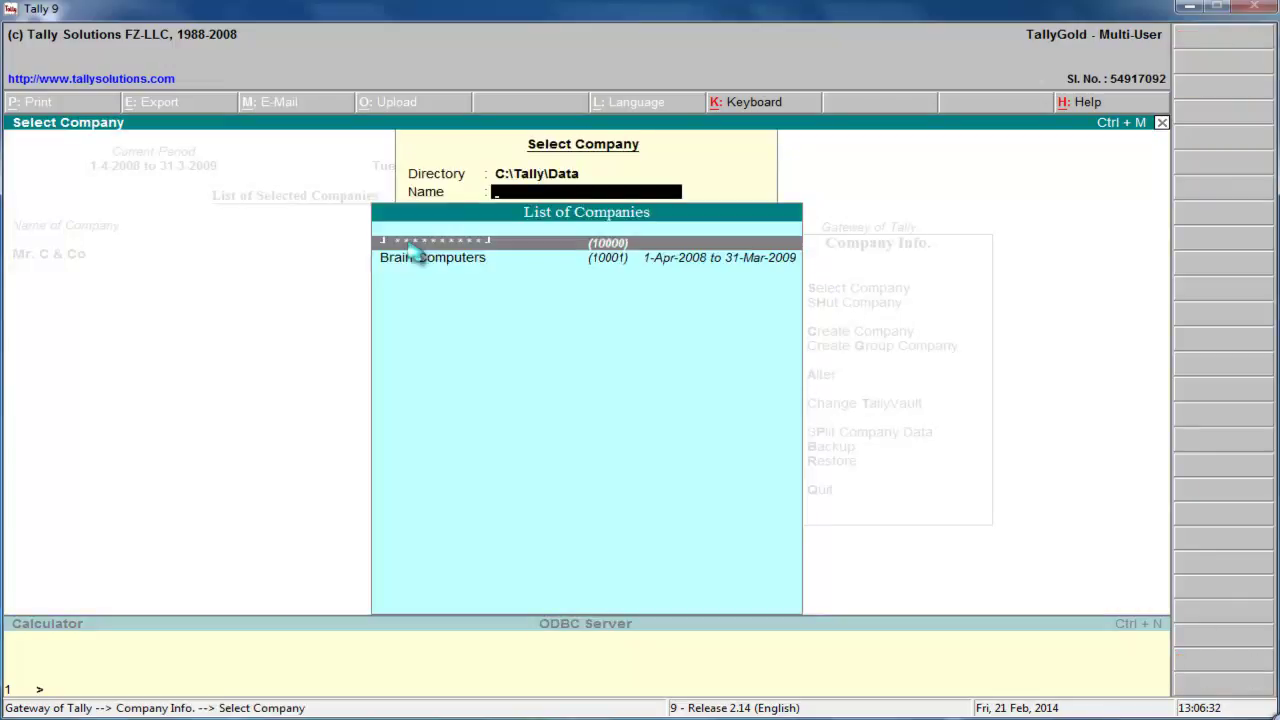
left_click(432, 262)
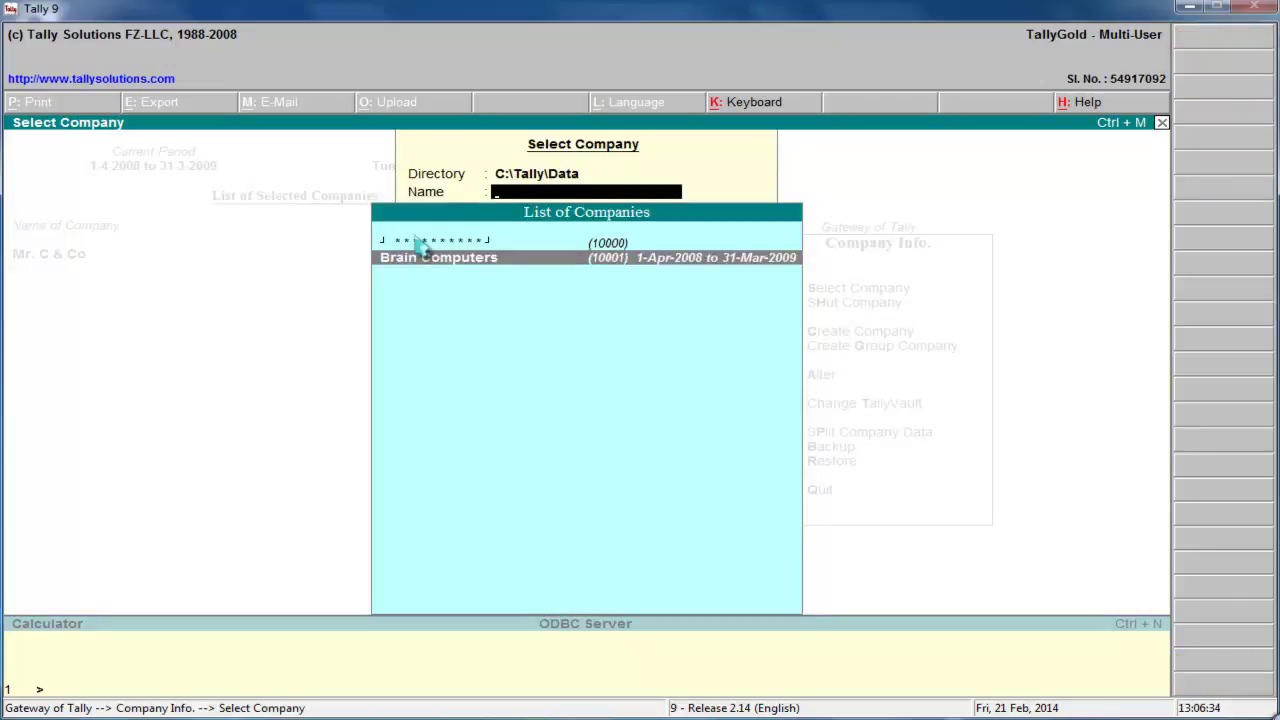
left_click(463, 260)
left_click(1189, 7)
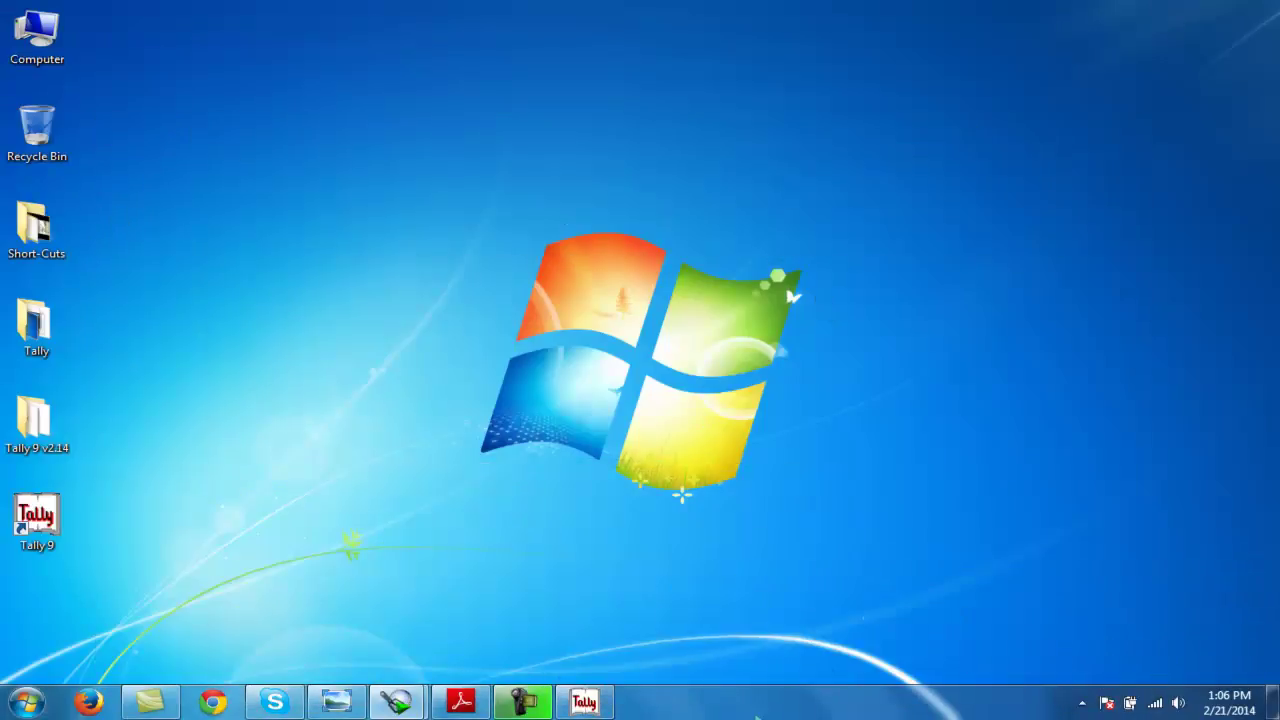
Restore Tally, select the company Brain Computers again, return to the Gateway of Tally, and minimize the window
left_click(600, 708)
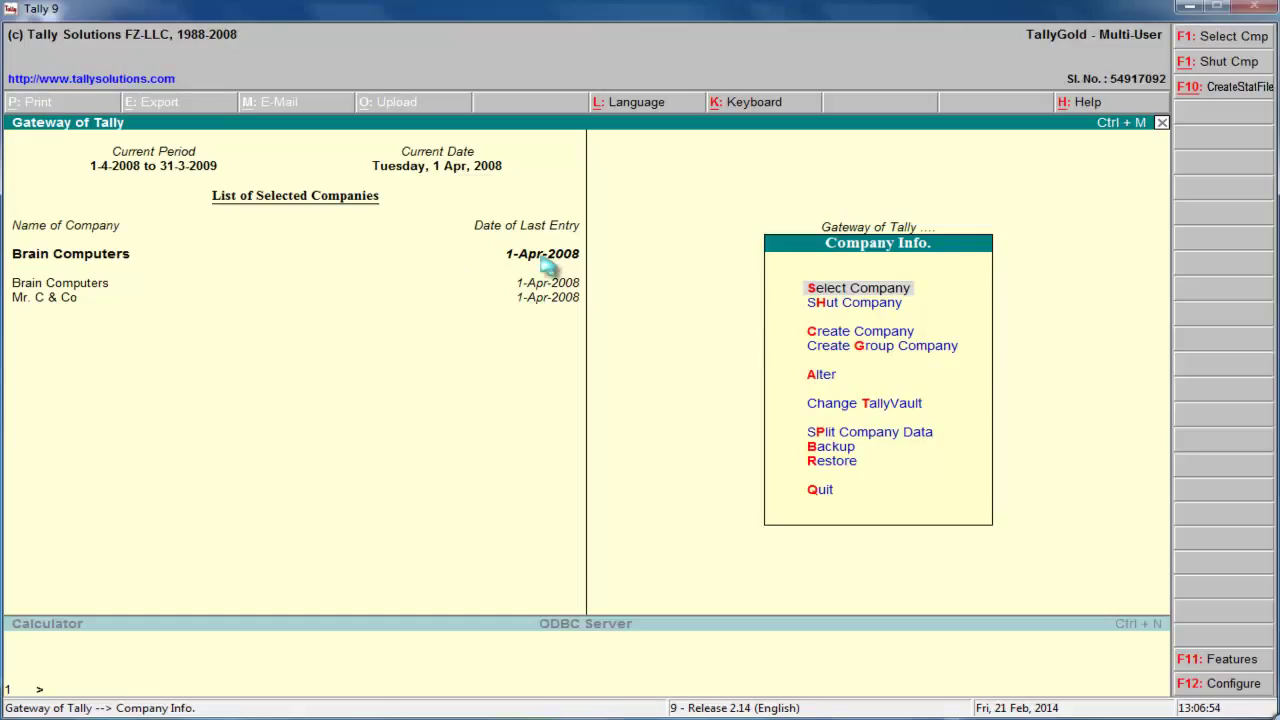
left_click(818, 290)
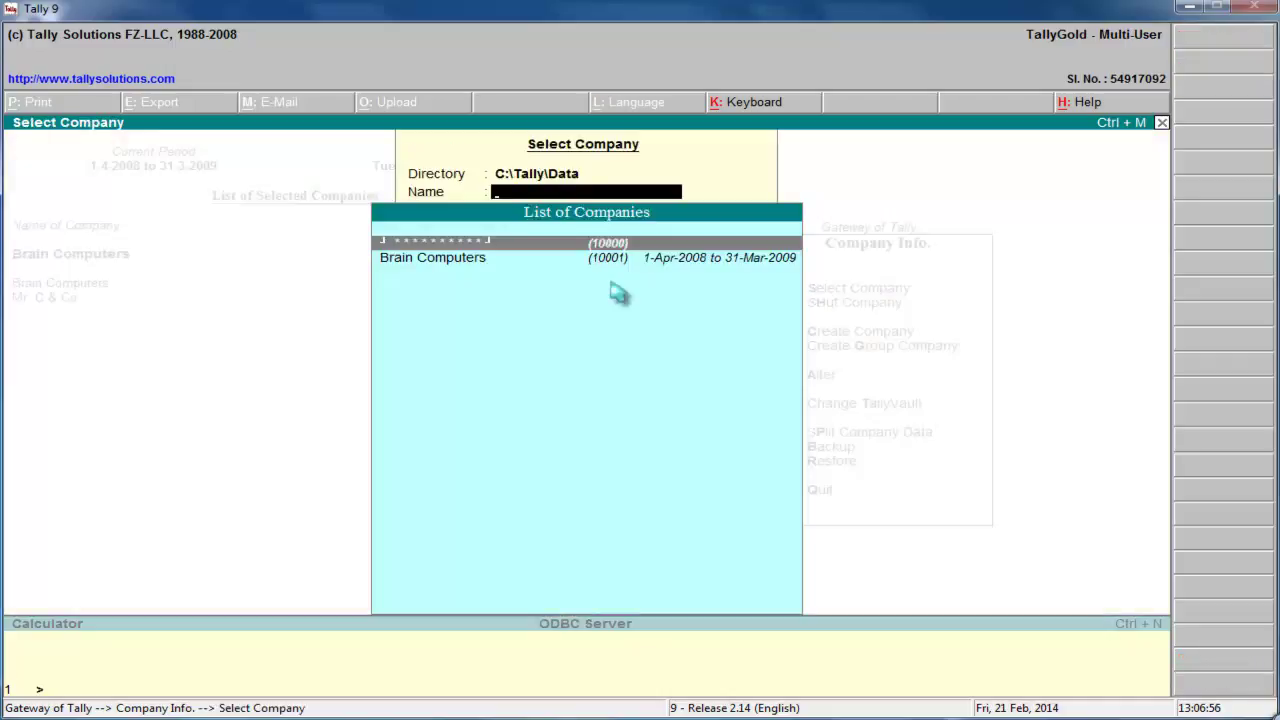
left_click(440, 262)
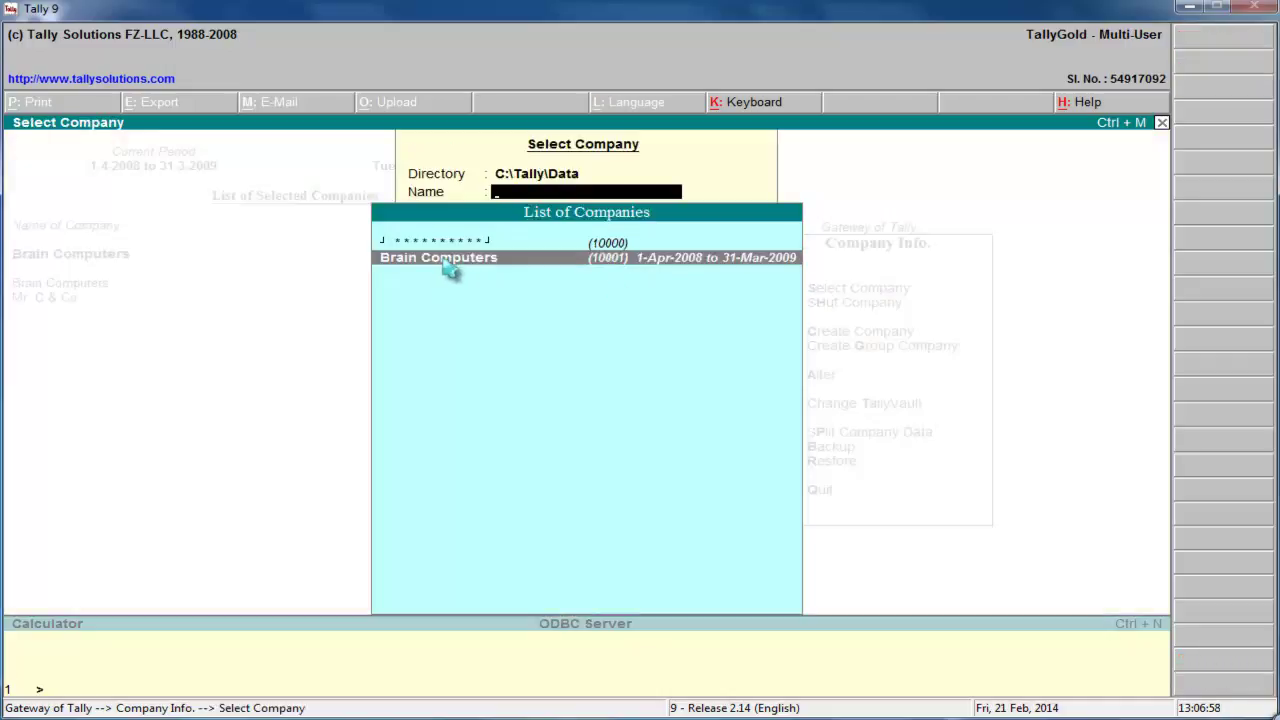
left_click(449, 266)
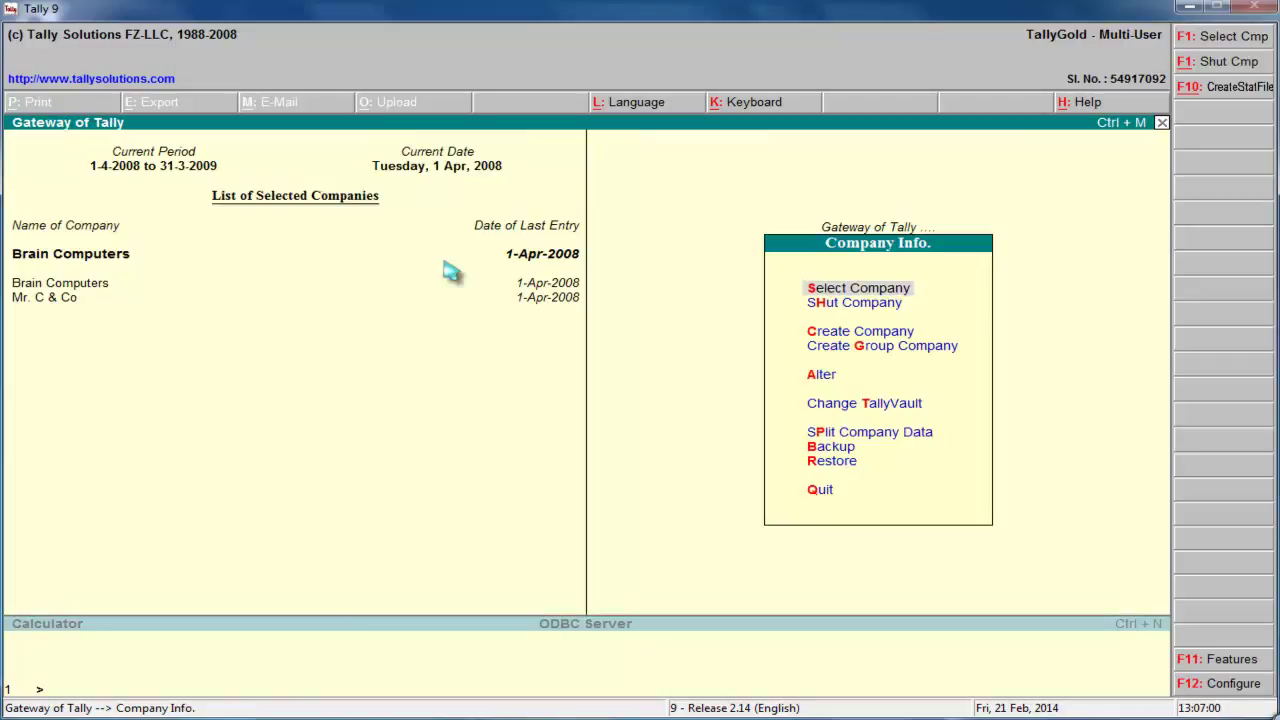
key("Escape")
key("Escape")
key("n")
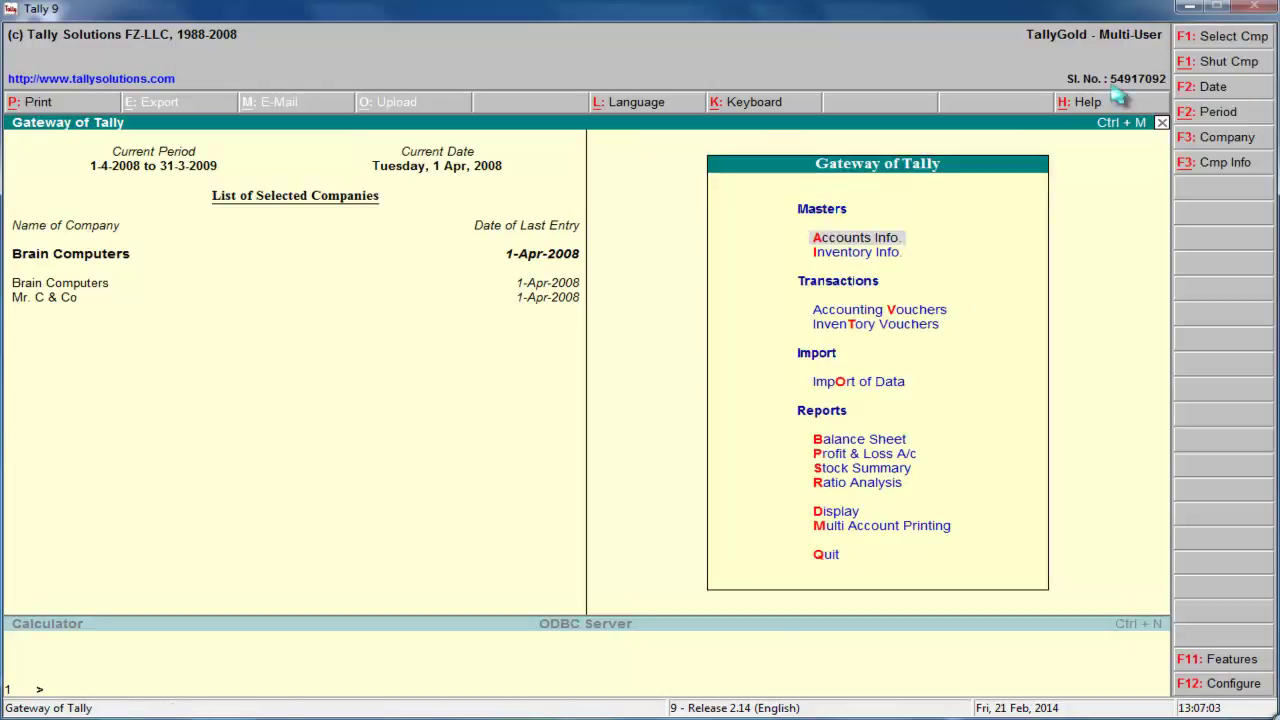
left_click(1189, 7)
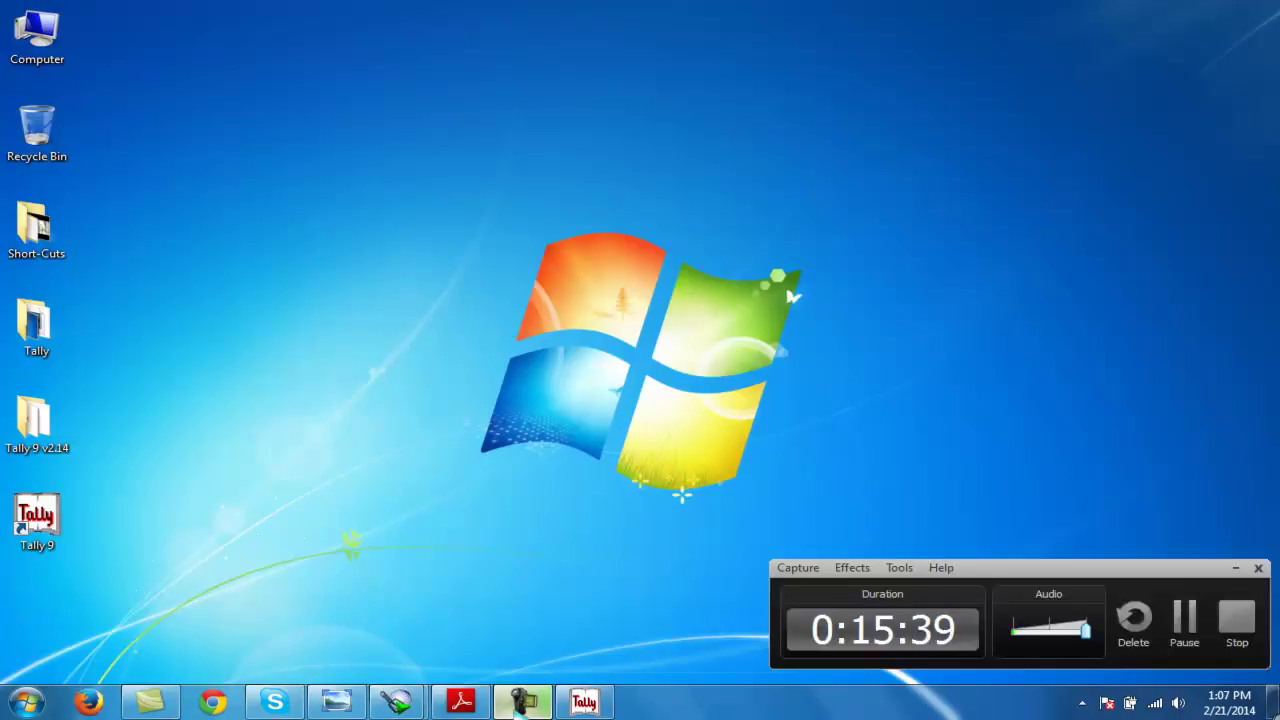
Return to Tally and drill down through the Inventory Books for the Computers item to Purchase voucher No. 1
left_click(584, 703)
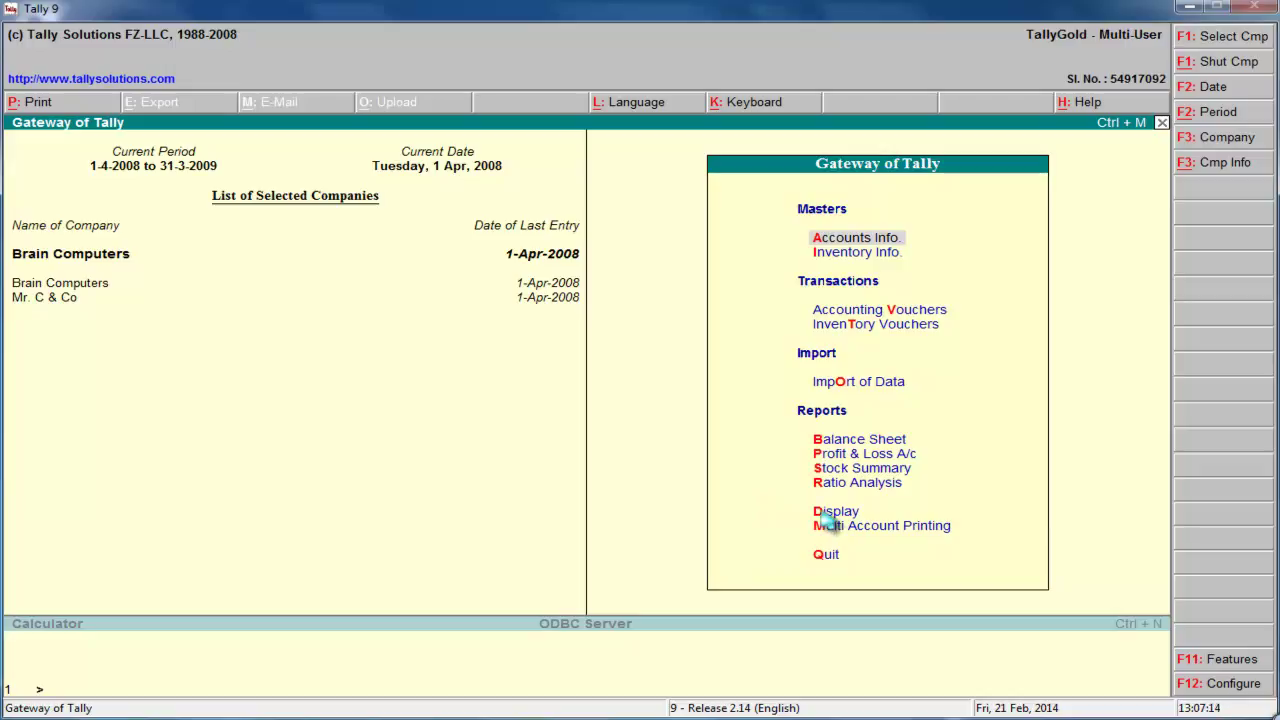
left_click(826, 513)
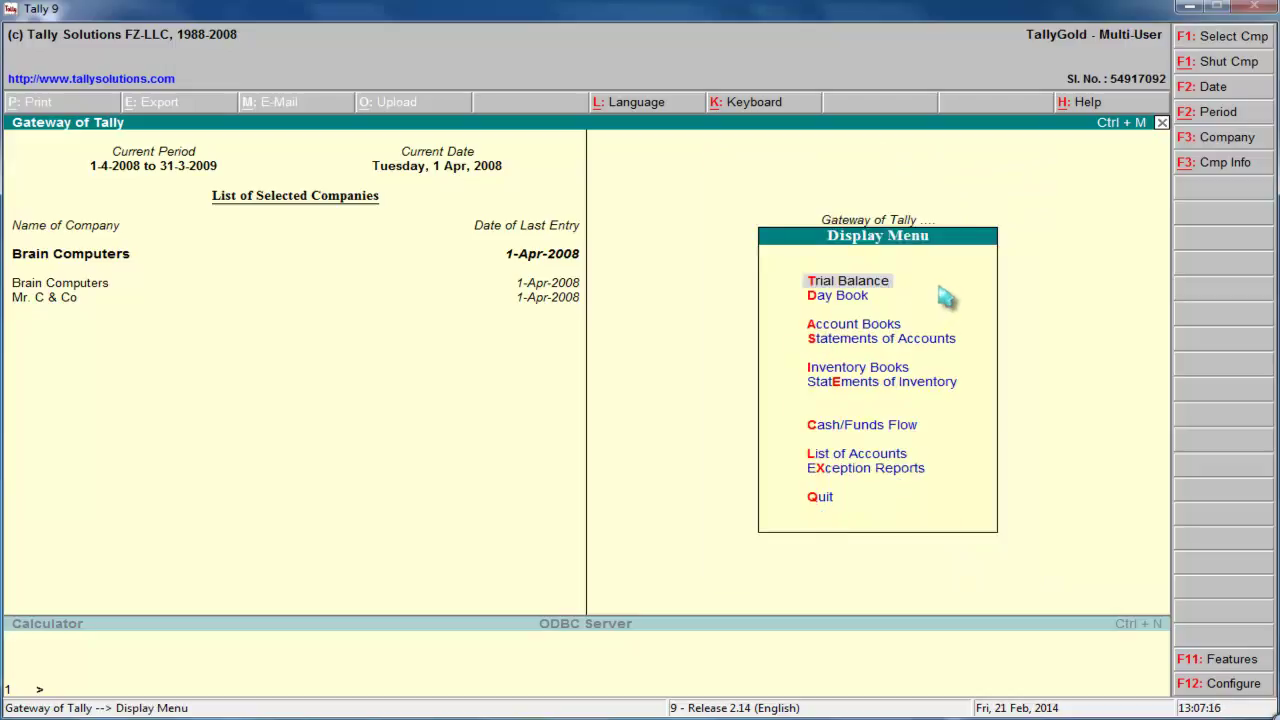
key("Down")
key("Down")
key("Down")
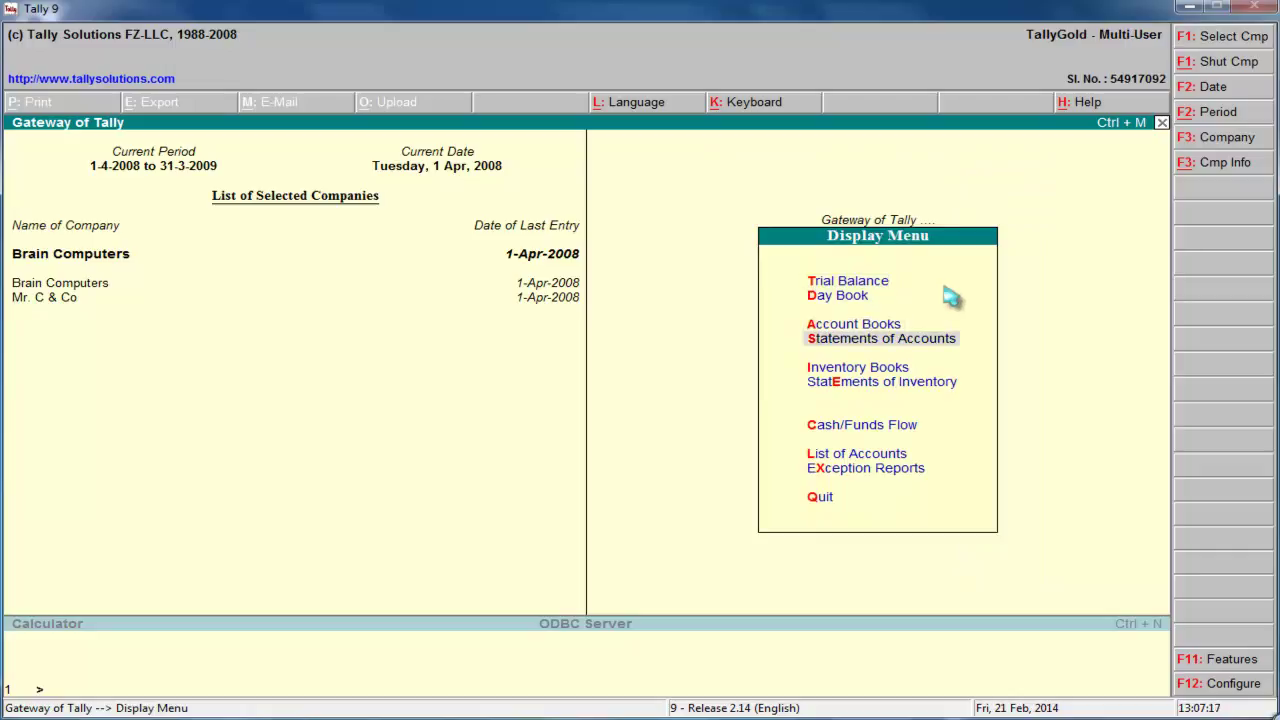
key("Down")
key("Return")
key("Down")
key("Down")
key("Down")
key("Down")
key("Down")
key("Up")
key("Up")
key("Up")
key("Up")
key("Up")
key("Return")
key("Return")
key("Return")
key("Return")
key("Escape")
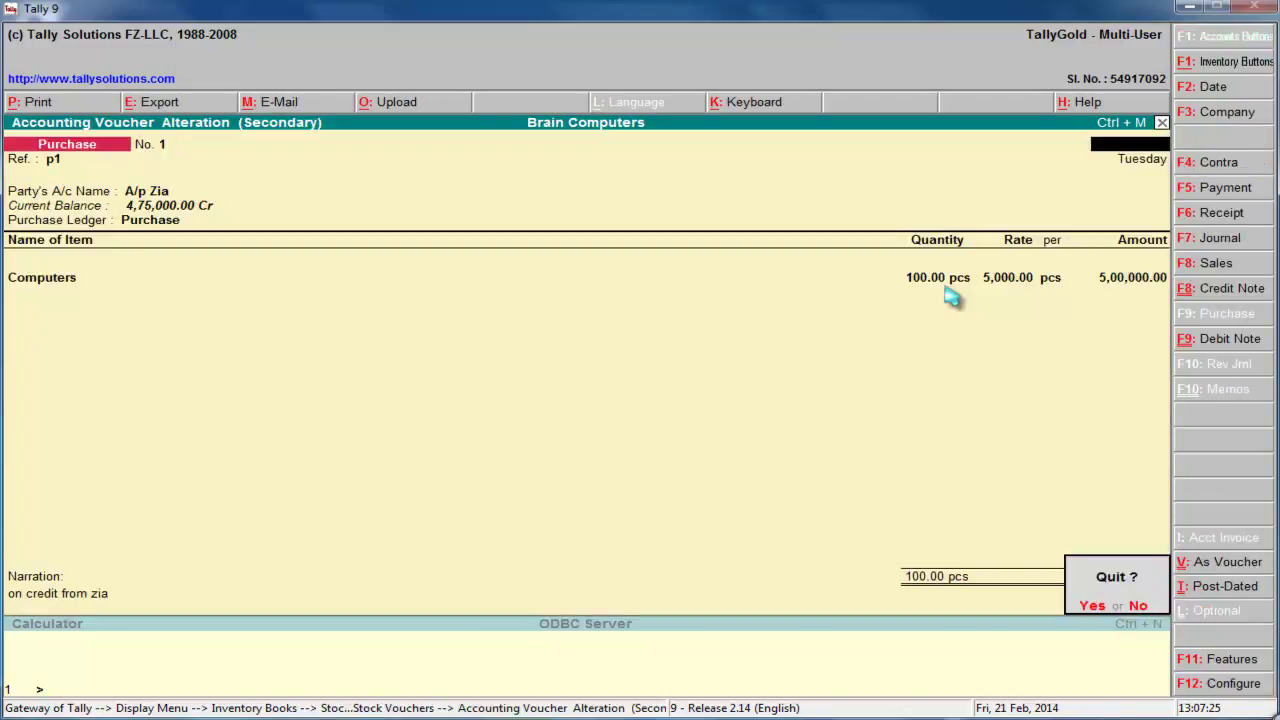
Quit the purchase voucher without changes and close the inventory reports back to the Gateway of Tally
key("Return")
key("Escape")
key("Escape")
key("Escape")
key("Escape")
key("Escape")
key("Escape")
key("Escape")
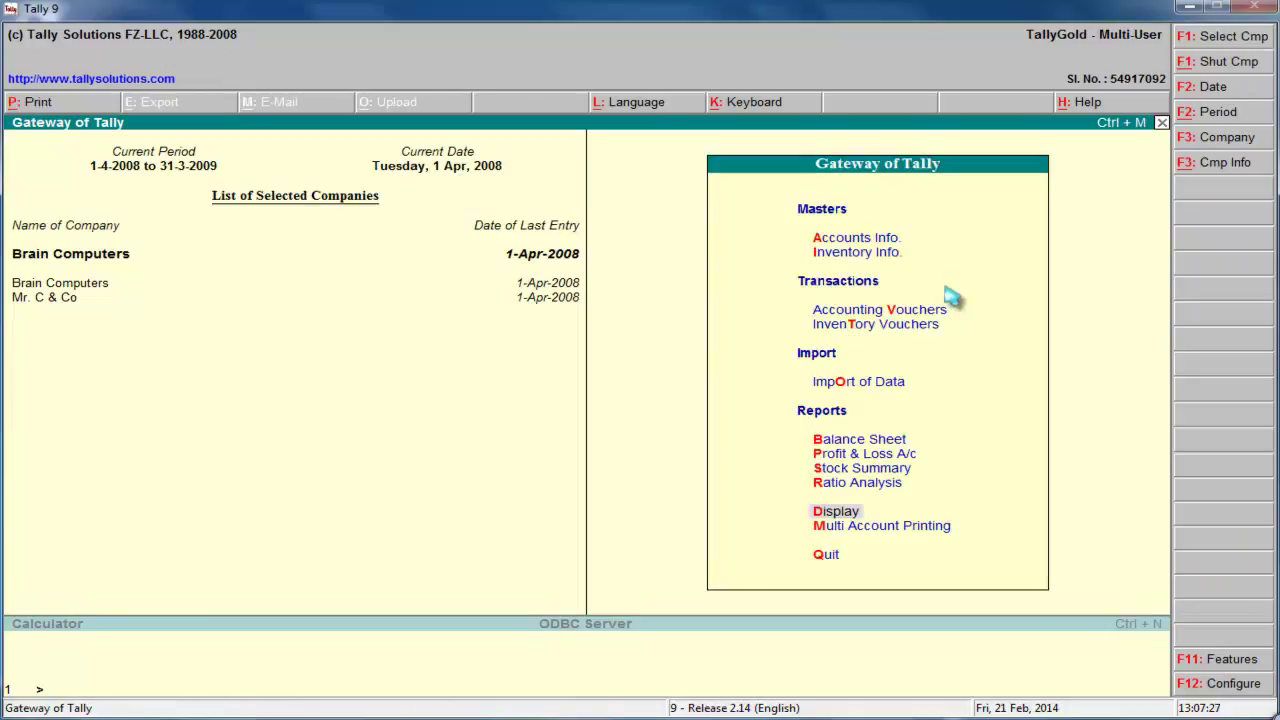
Open the List of Accounts for Brain Computers, examine its groups and ledgers, and close it
key("Return")
key("Down")
key("Down")
key("Down")
key("Down")
key("Down")
key("Down")
key("Down")
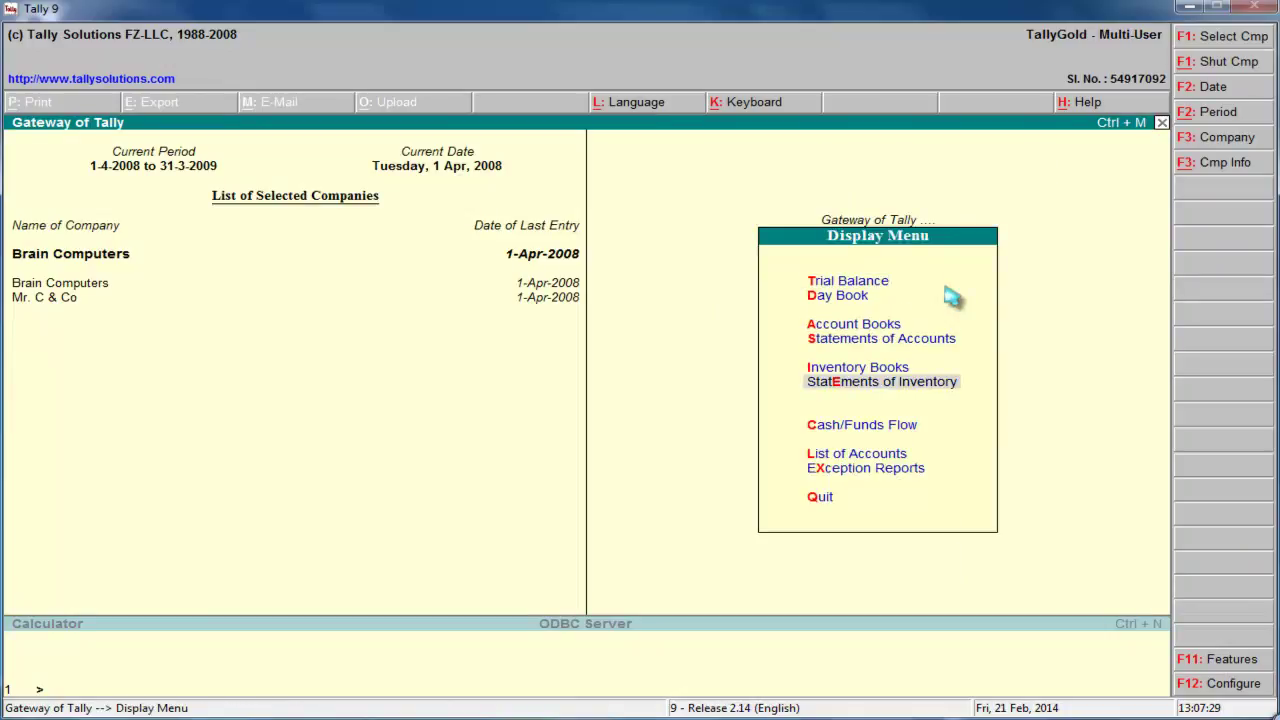
key("Return")
key("Down")
key("Down")
key("Down")
key("Down")
key("Down")
key("Down")
key("Down")
key("Down")
key("Down")
key("Down")
key("Down")
key("Down")
key("Down")
key("Down")
key("Down")
key("Down")
key("Down")
key("Down")
key("Down")
key("Down")
key("Down")
key("Down")
key("Down")
key("Down")
key("Down")
key("Down")
key("Down")
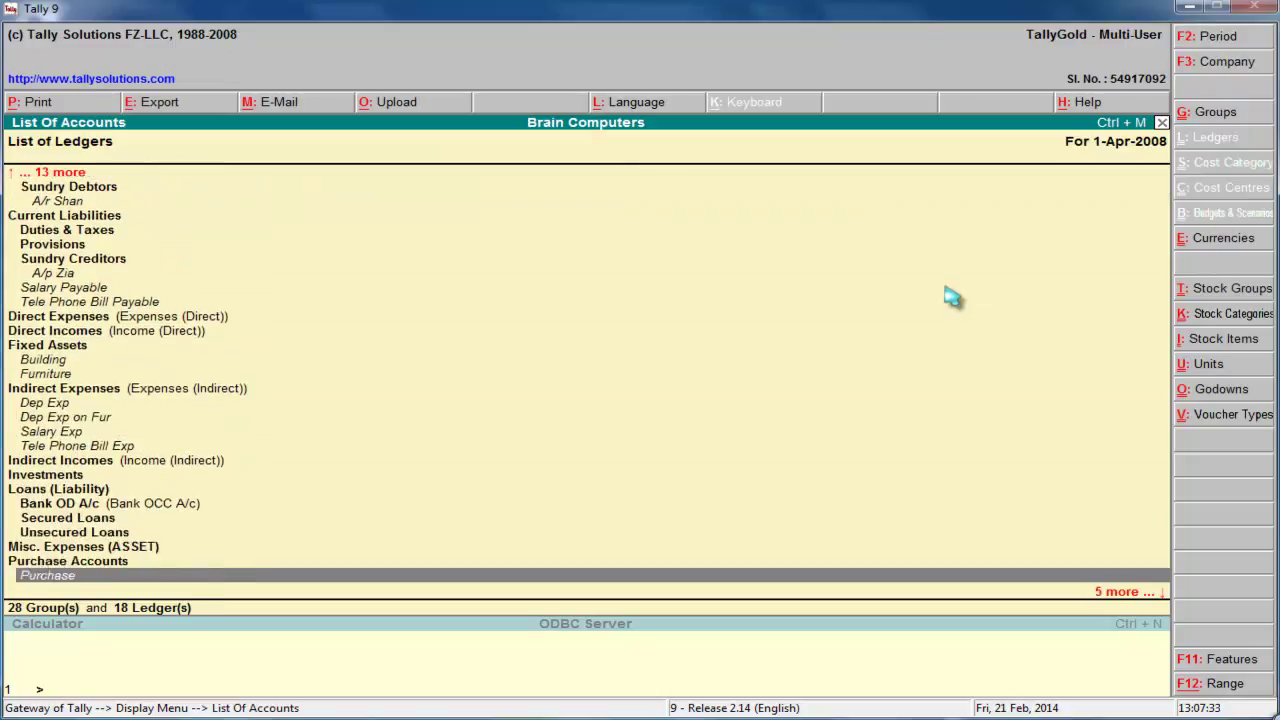
key("Up")
key("Up")
key("Up")
key("Up")
key("Up")
key("Up")
key("Up")
key("Up")
key("Up")
key("Up")
key("Up")
key("Up")
key("Up")
key("Up")
key("Up")
key("Up")
key("Up")
key("Up")
key("Up")
key("Up")
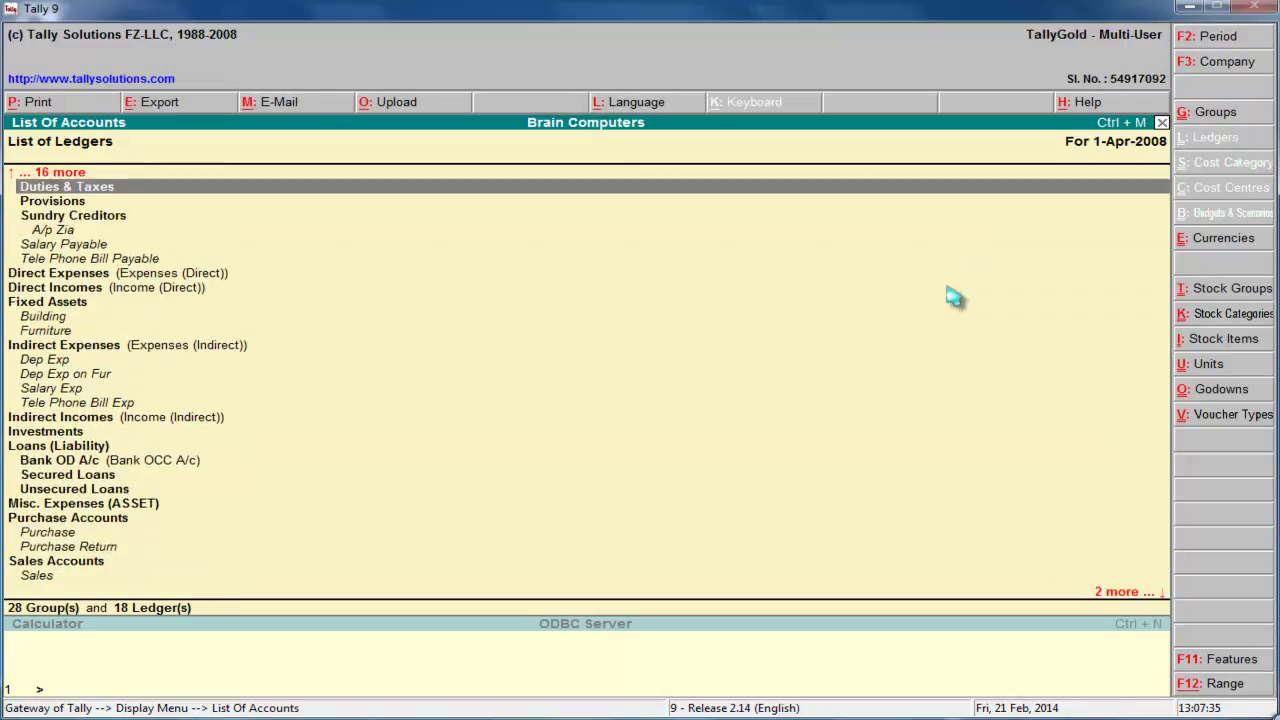
key("Escape")
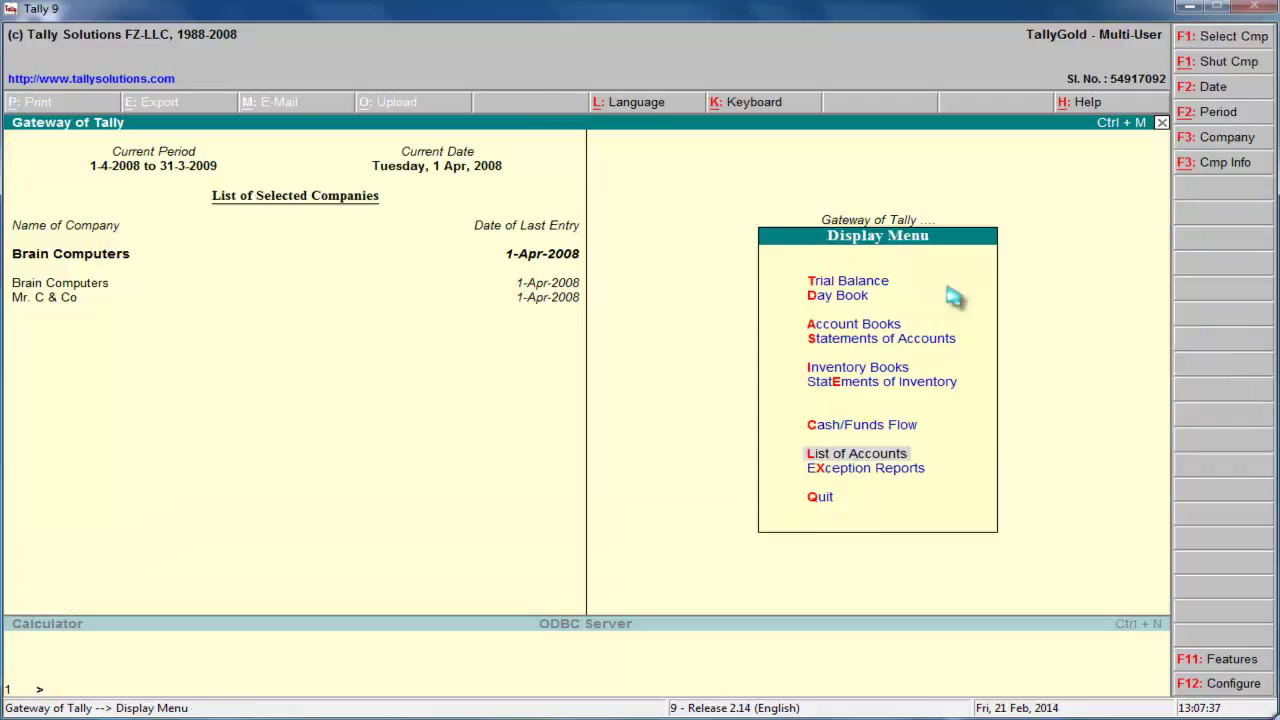
Open the Exception Reports and view the Negative Stock report
key("Down")
key("Return")
key("Return")
key("Escape")
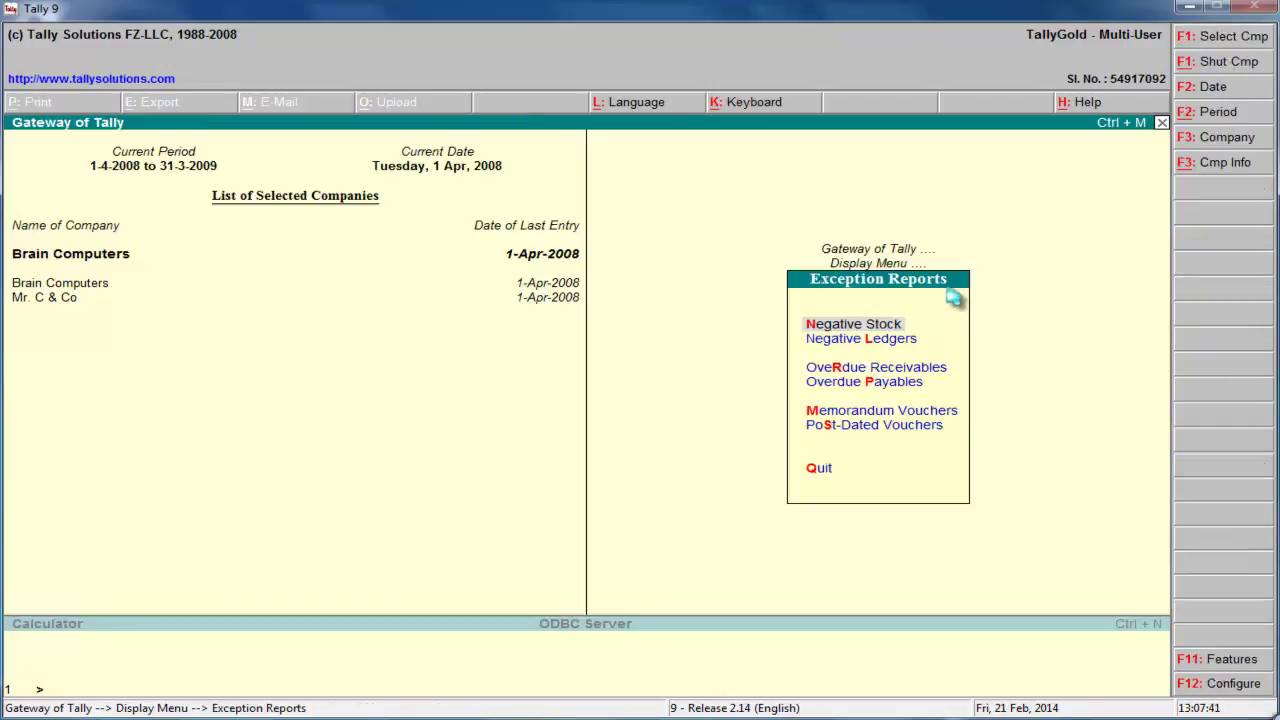
View the Negative Ledgers report in the Exception Reports and close it
key("Down")
key("Return")
key("Escape")
key("Return")
key("Escape")
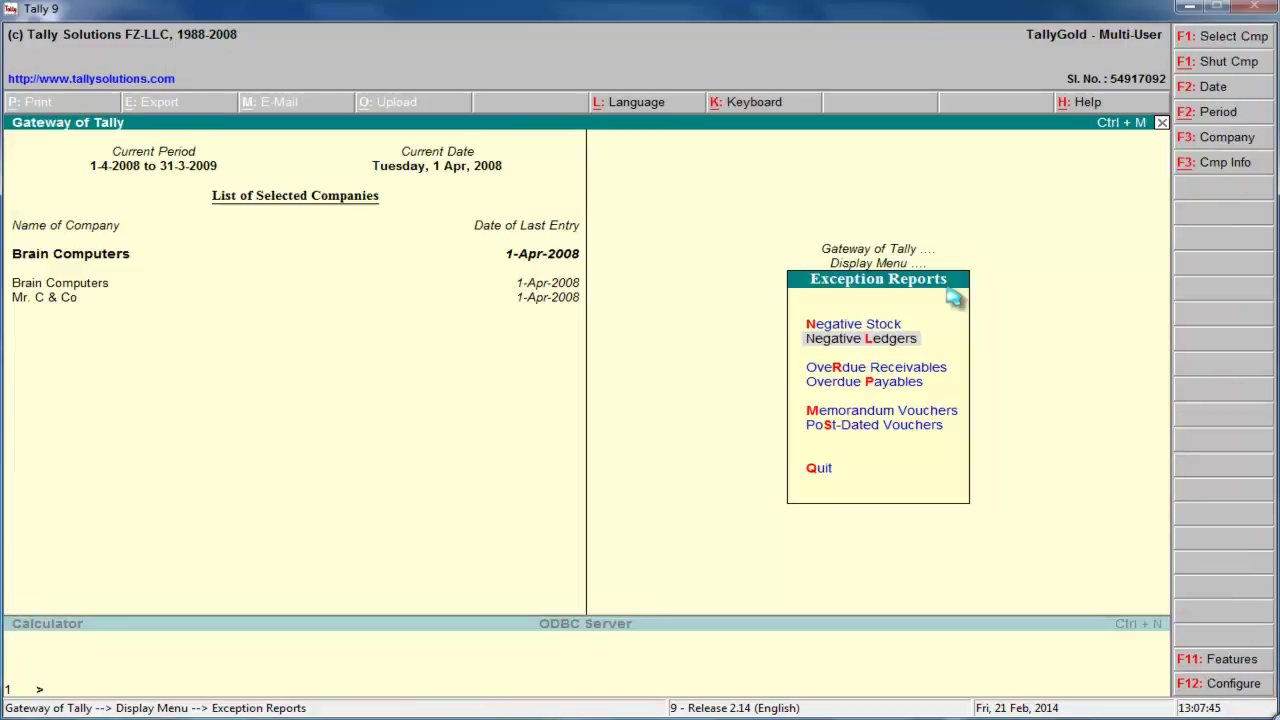
Look through the remaining Exception Reports options without opening any and return to the Gateway of Tally
key("Down")
key("Down")
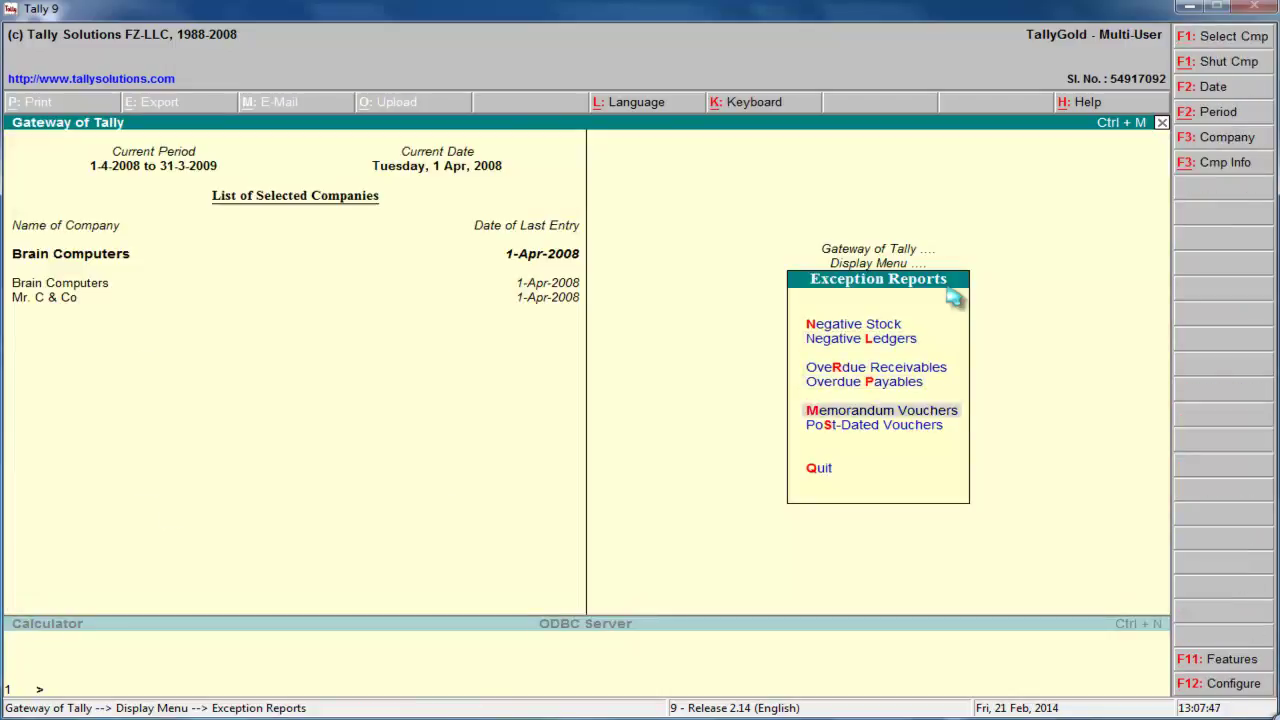
key("Down")
key("Down")
key("Escape")
key("Escape")
key("Escape")
key("Escape")
key("Escape")
key("Escape")
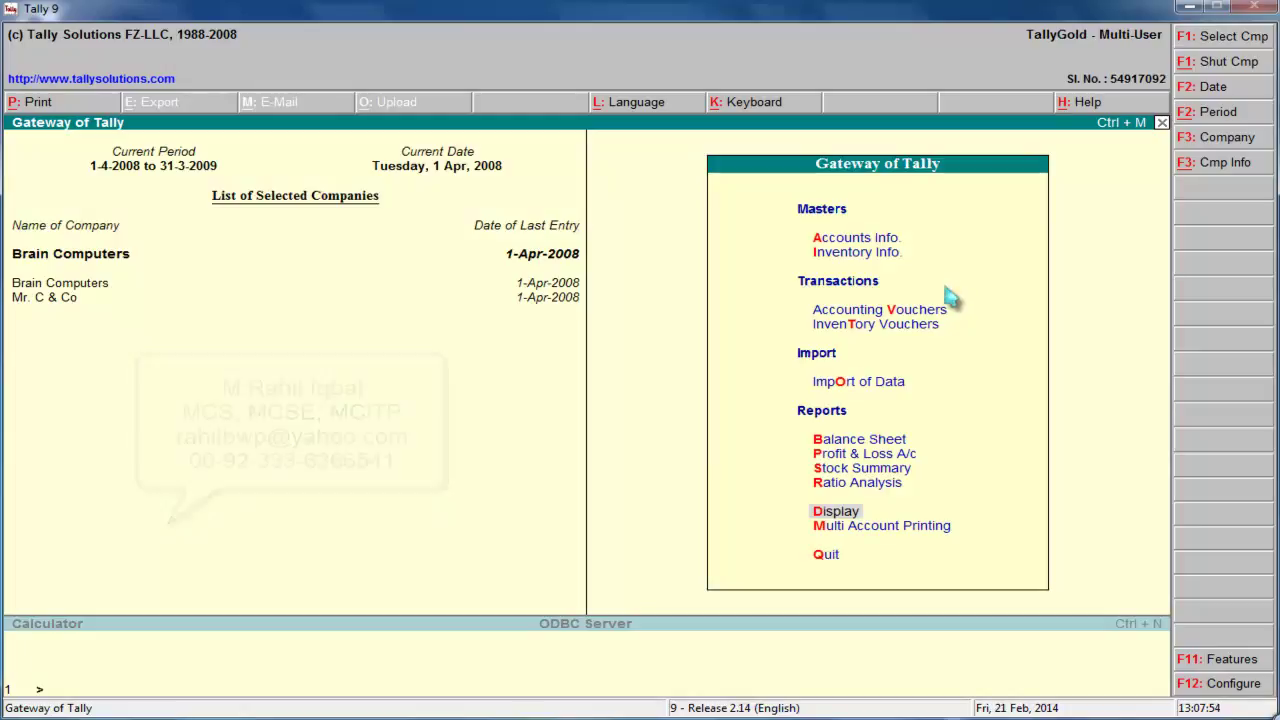
Quit Tally 9 from the Gateway of Tally and confirm the exit to the desktop
key("Up")
key("Up")
key("Up")
key("Up")
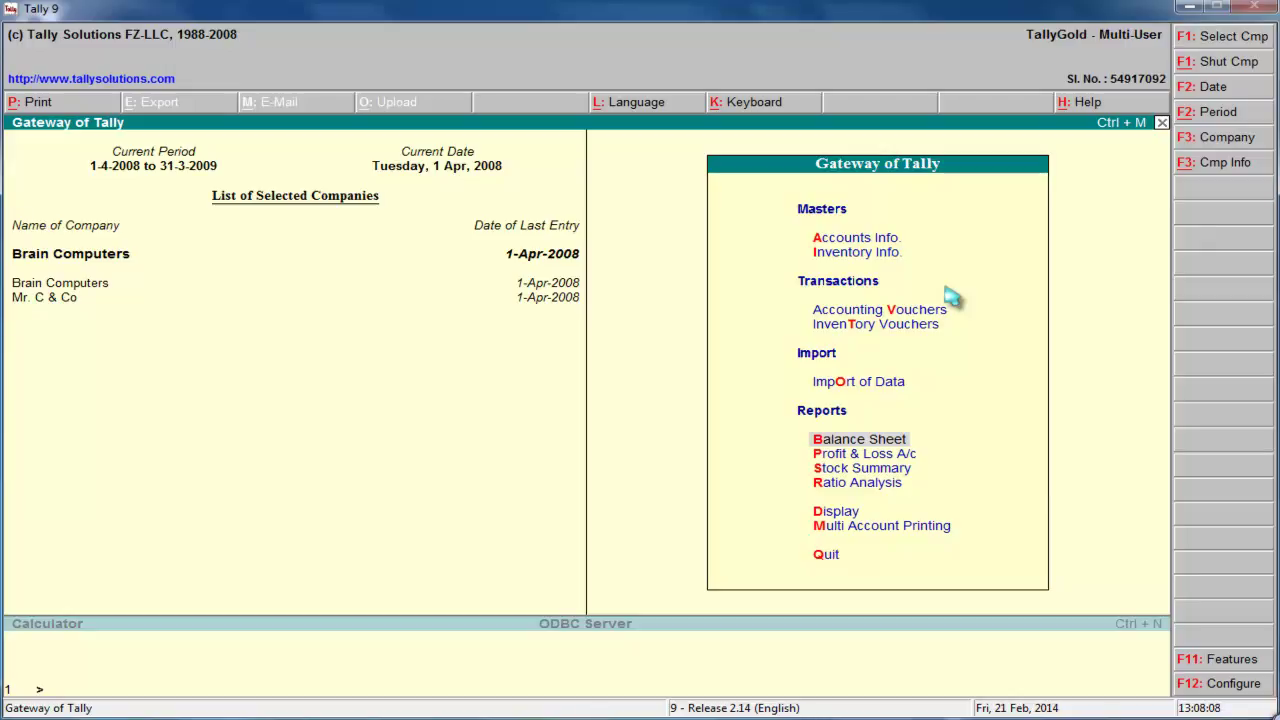
key("Escape")
key("Return")
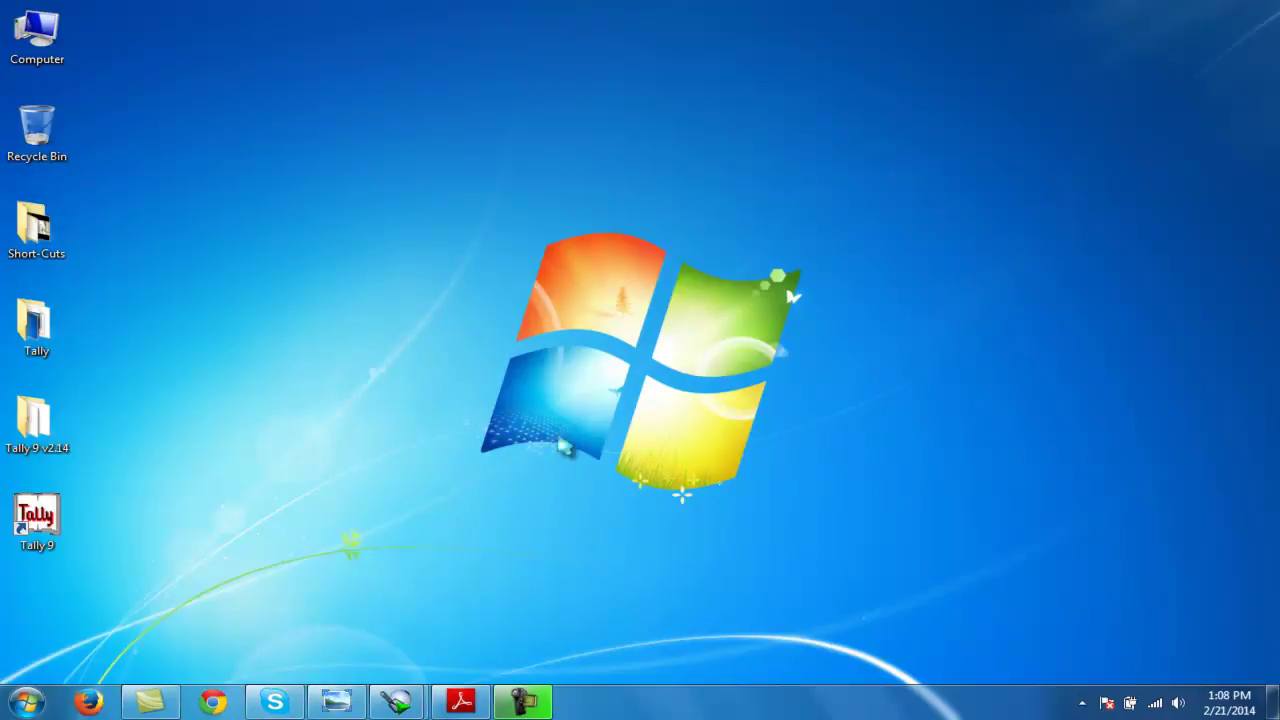
Switch to accounts questions.pdf in Adobe Reader and review Question 2 through to the Income Statement on page 5
left_click(461, 701)
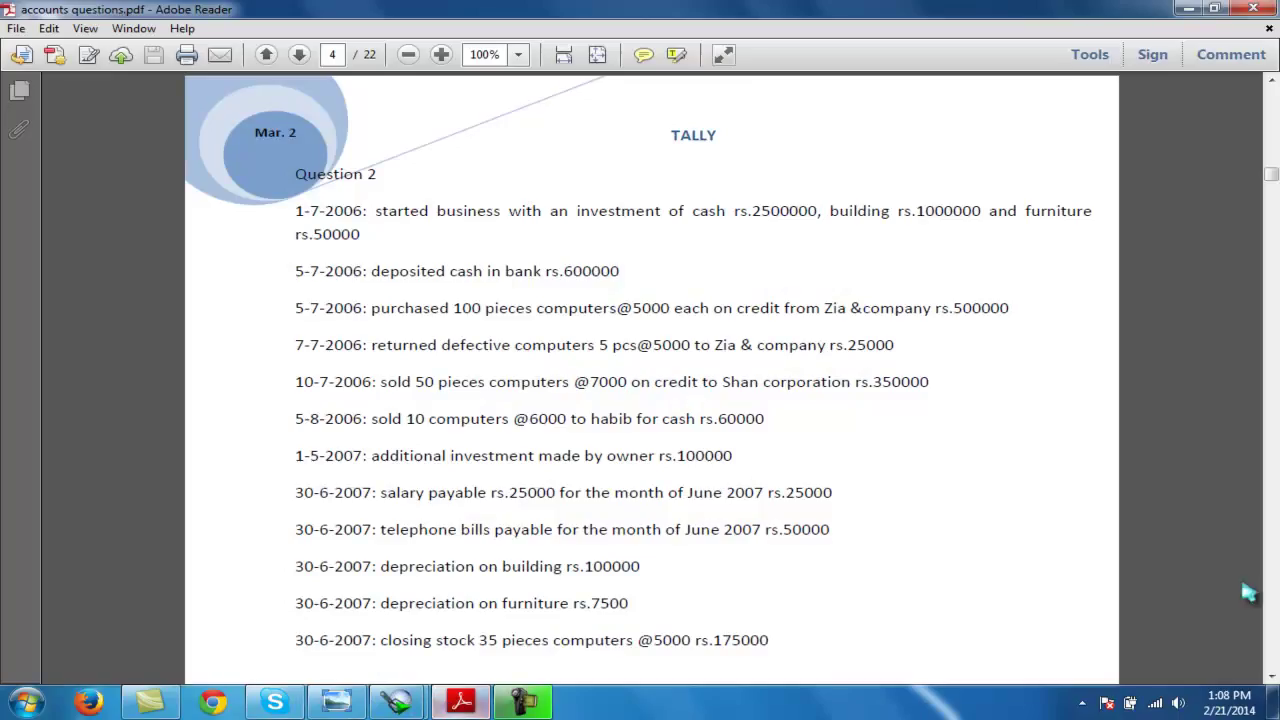
scroll(1275, 705, "down", 10)
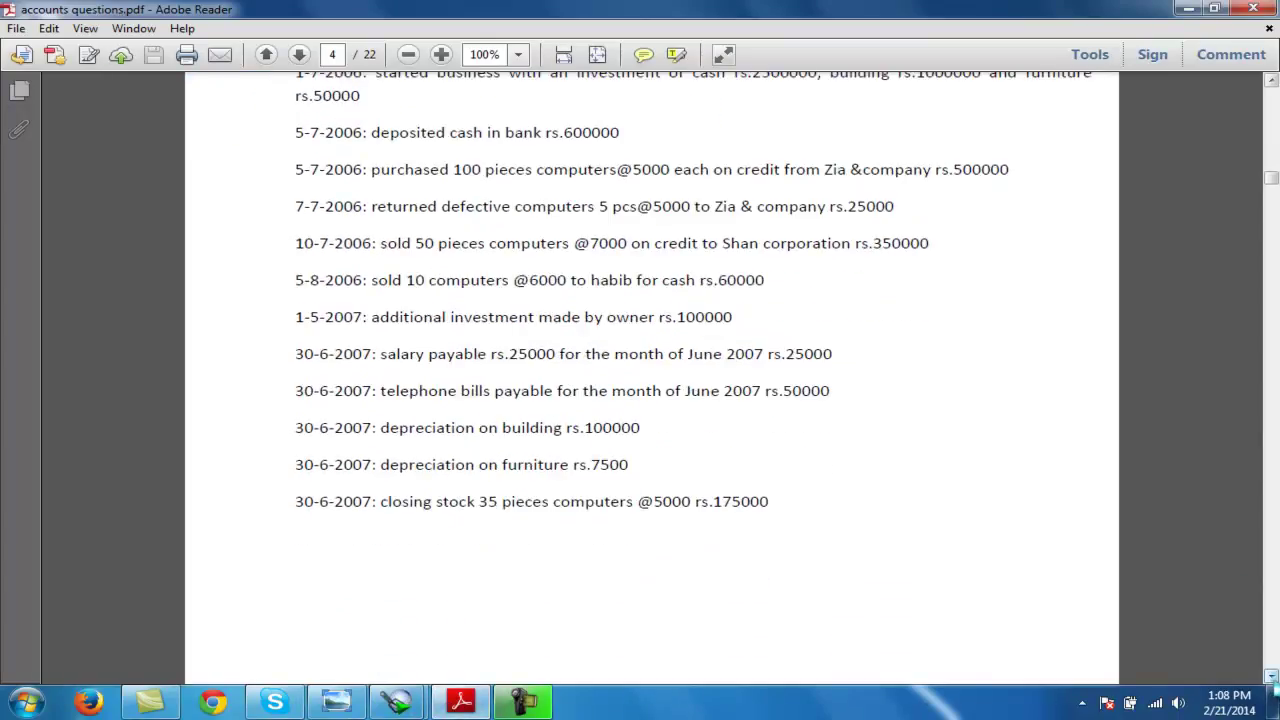
scroll(1275, 685, "down", 3)
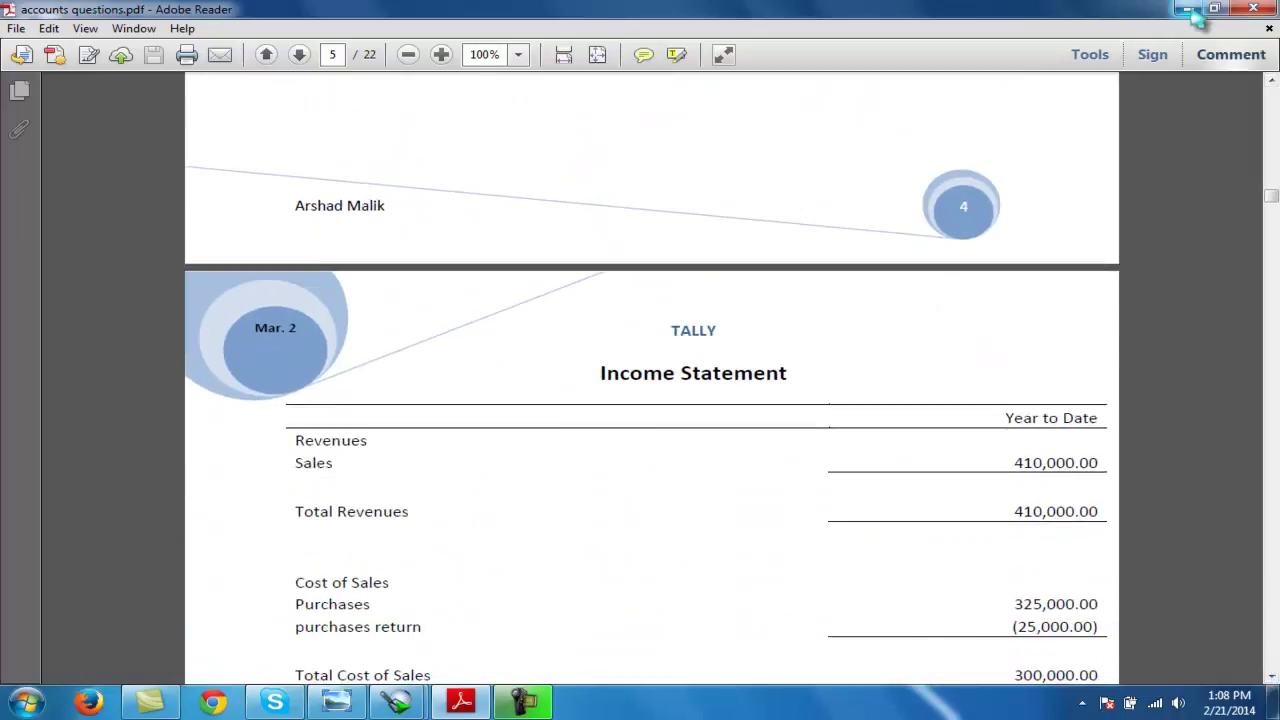